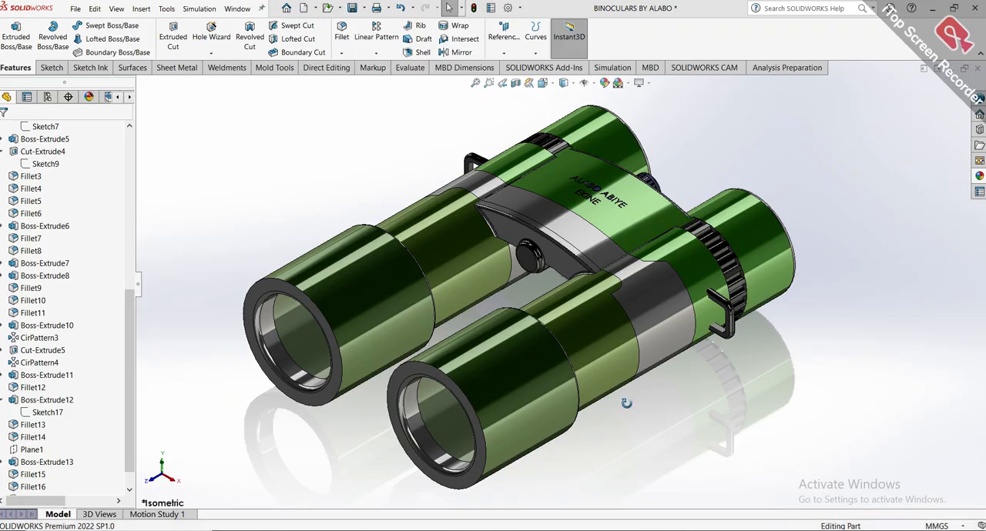
# Examine the finished binoculars model in the right, bottom, isometric and rotated views.
pyautogui.scroll(1, 626, 404)
pyautogui.hotkey('ctrl', '4')
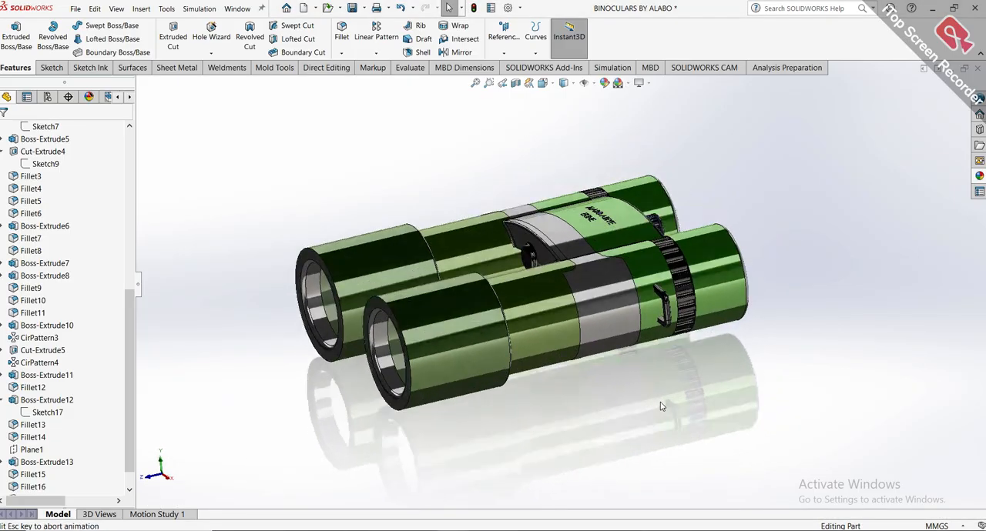
pyautogui.hotkey('ctrl', '6')
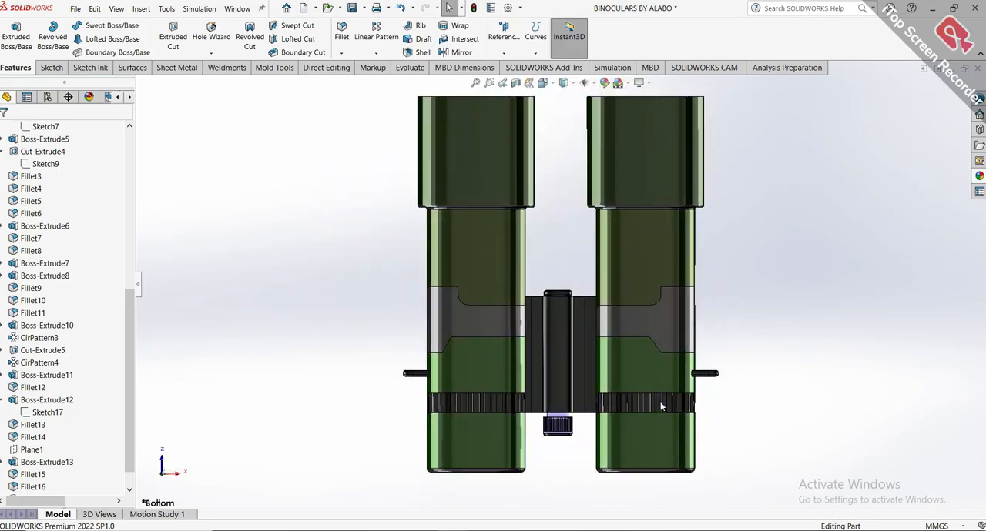
pyautogui.hotkey('ctrl', '7')
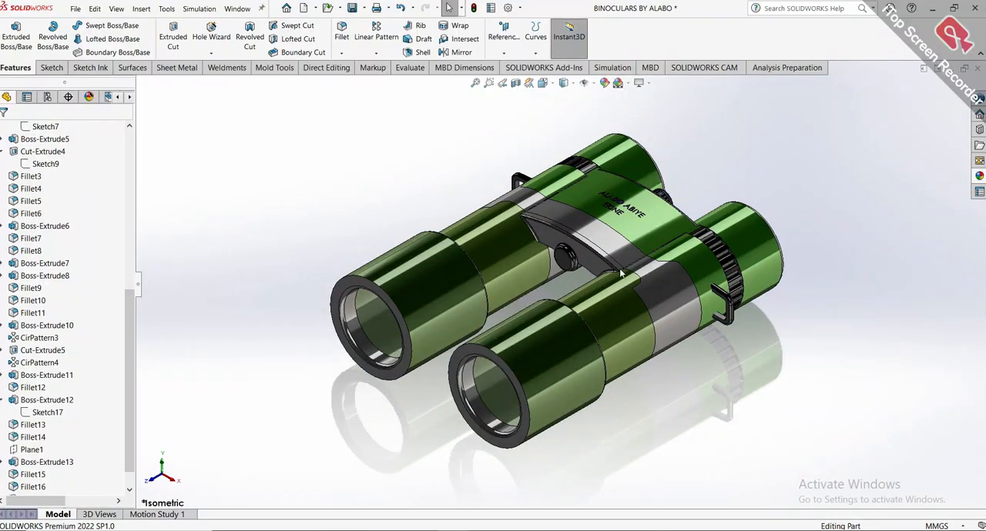
pyautogui.press('f')
pyautogui.moveTo(607, 235); pyautogui.dragTo(591, 484, button='middle')
# Roll the feature history back to just after Boss-Extrude1 and inspect the two base cylinders.
pyautogui.scroll(-1, 94, 442)
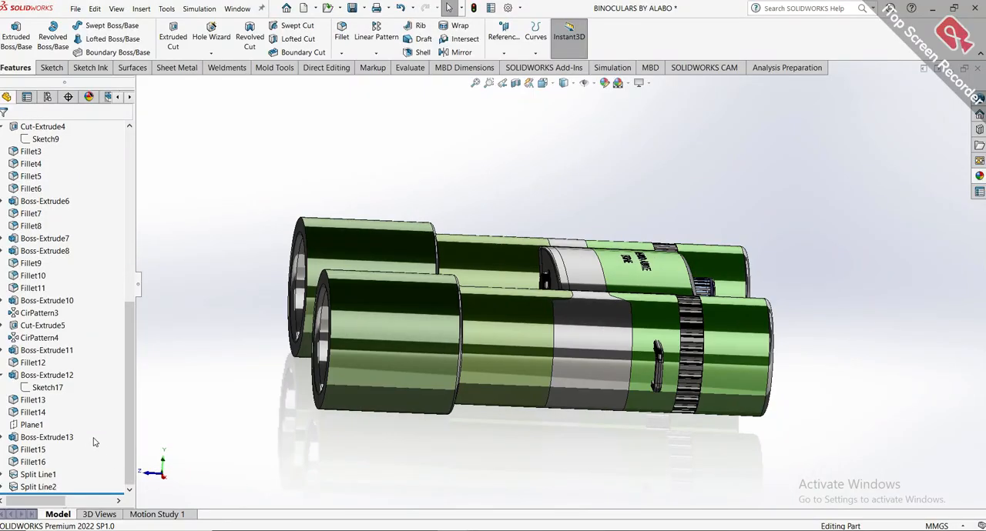
pyautogui.moveTo(93, 494); pyautogui.dragTo(99, 164)
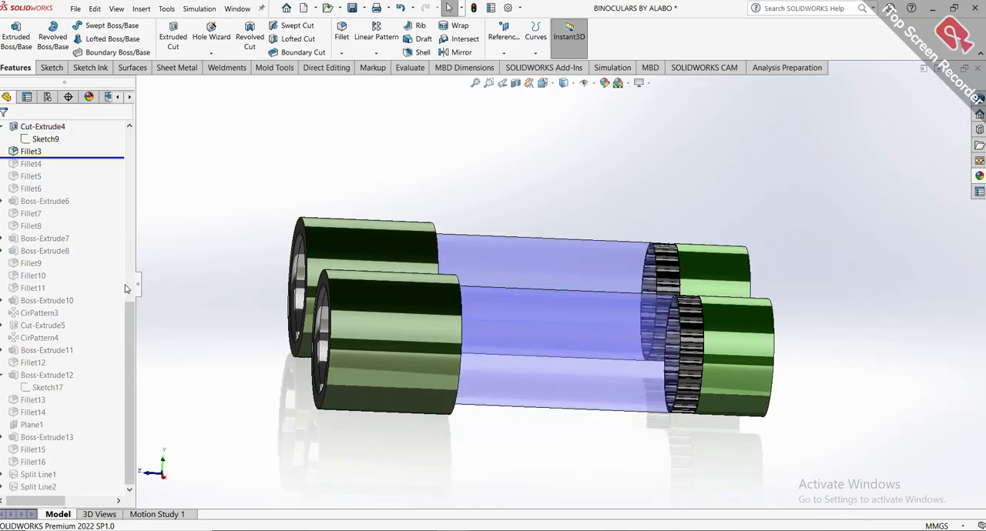
pyautogui.moveTo(131, 335); pyautogui.dragTo(124, 181)
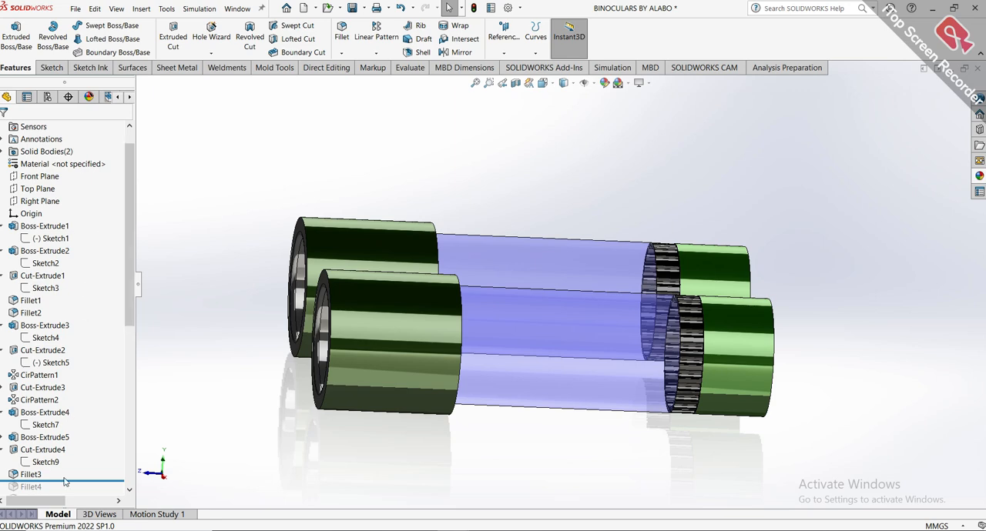
pyautogui.moveTo(70, 482); pyautogui.dragTo(76, 248)
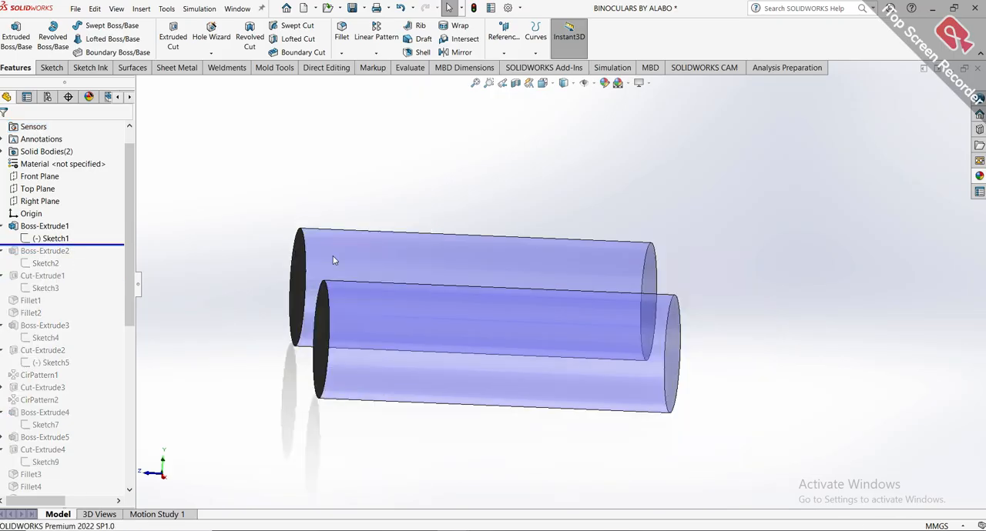
pyautogui.moveTo(335, 259)
pyautogui.mouseDown(button='middle')
pyautogui.moveTo(361, 257)
pyautogui.moveTo(423, 302)
pyautogui.moveTo(567, 306)
pyautogui.mouseUp(button='middle')
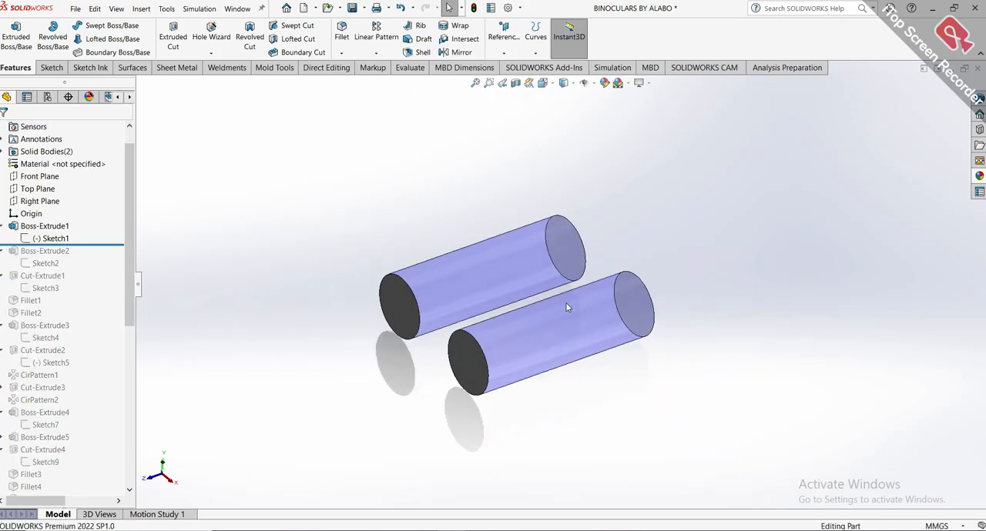
pyautogui.scroll(-2, 602, 343)
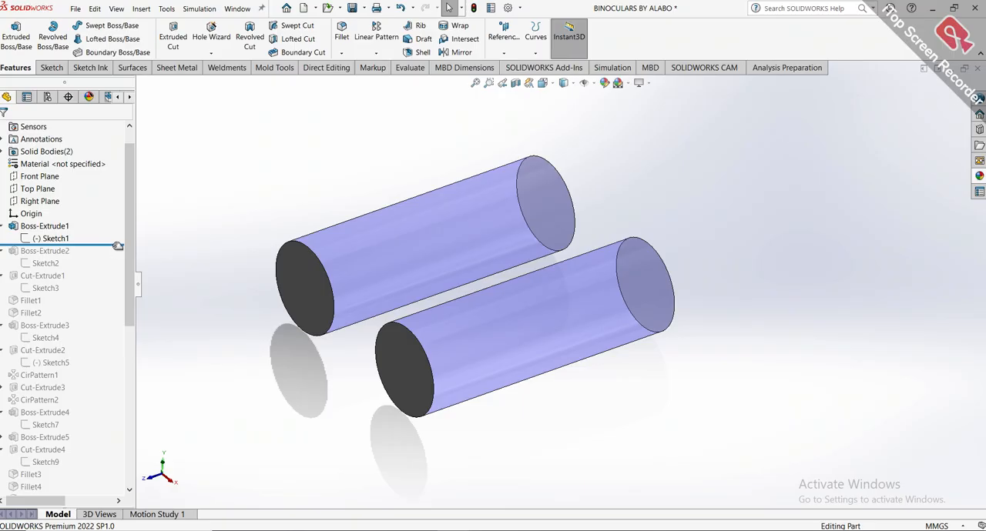
# Roll the history forward through Cut-Extrude1 to Boss-Extrude3, accepting the temporary unabsorbing of Sketch5.
pyautogui.moveTo(118, 245); pyautogui.dragTo(123, 295)
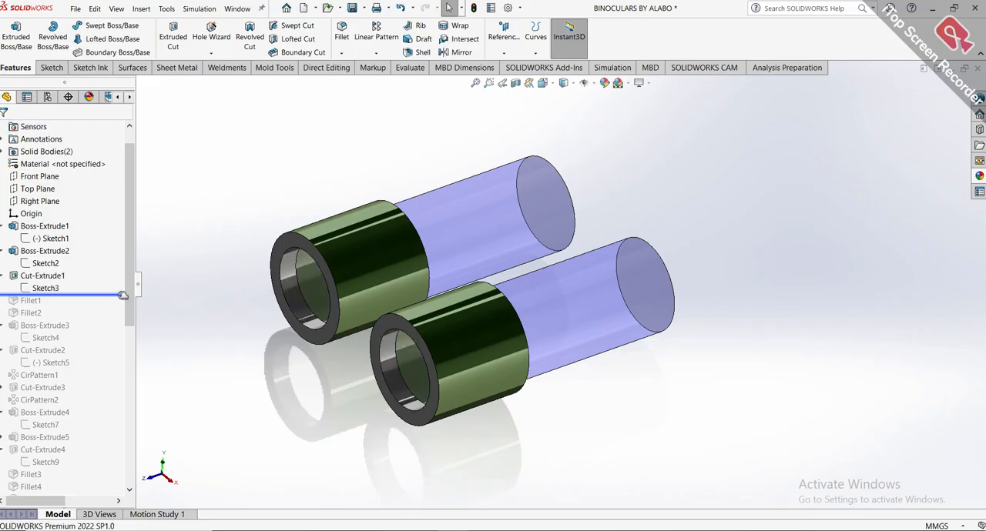
pyautogui.moveTo(122, 295); pyautogui.dragTo(120, 356)
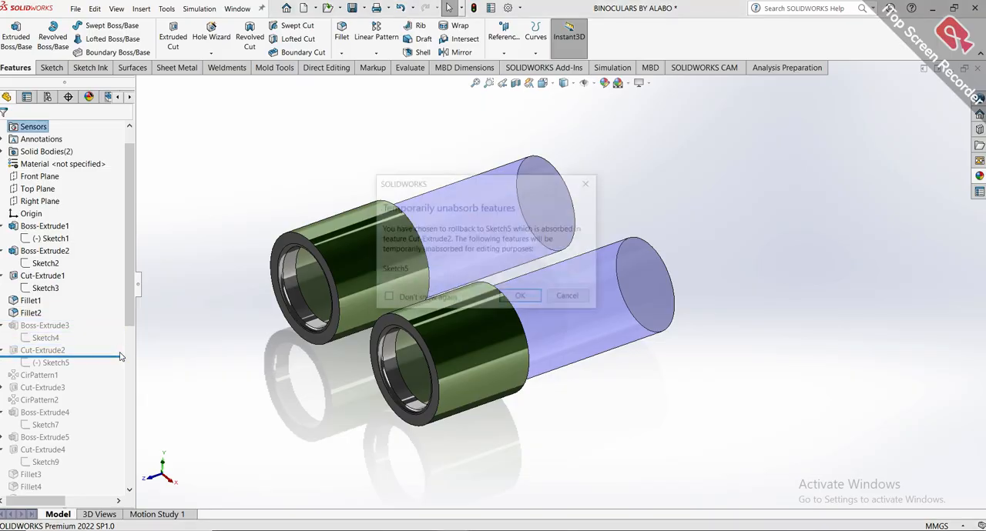
pyautogui.click(518, 298)
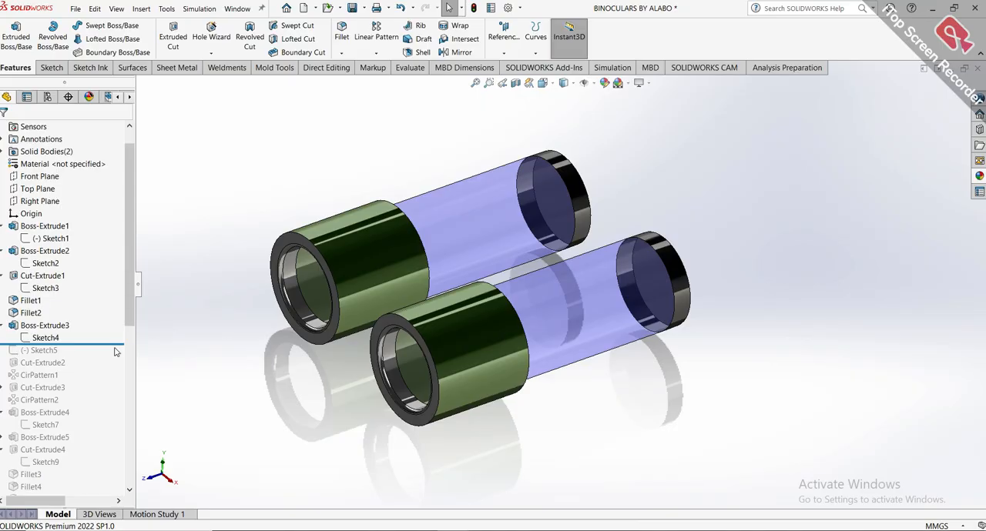
# Roll the history forward past Cut-Extrude2 and inspect the notch cut in the rear ring.
pyautogui.moveTo(118, 345); pyautogui.dragTo(119, 366)
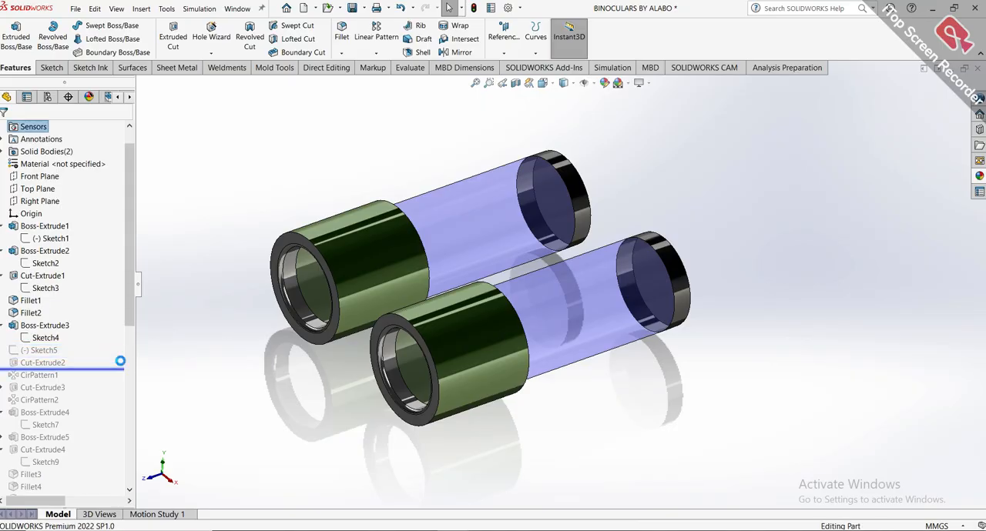
pyautogui.scroll(3, 681, 316)
pyautogui.scroll(-3, 699, 309)
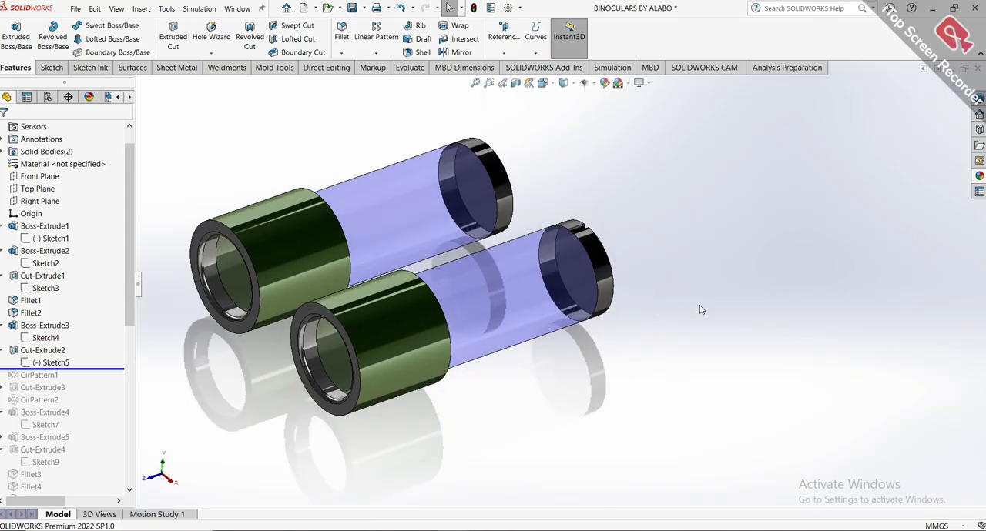
pyautogui.scroll(2, 388, 302)
pyautogui.scroll(-2, 365, 284)
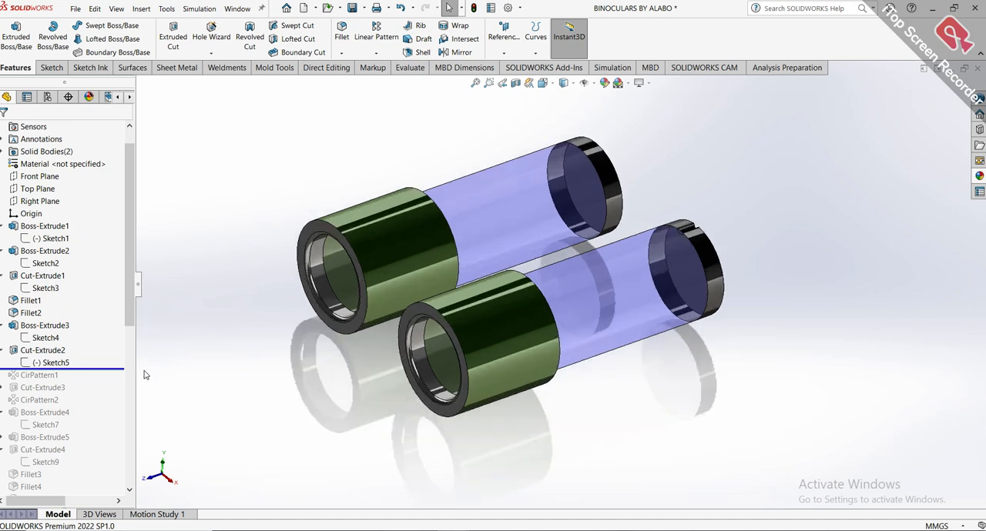
# Roll the history forward through CirPattern2 and Boss-Extrude5 to Boss-Extrude6, accepting the temporary unabsorbing of Sketch7.
pyautogui.scroll(-2, 125, 313)
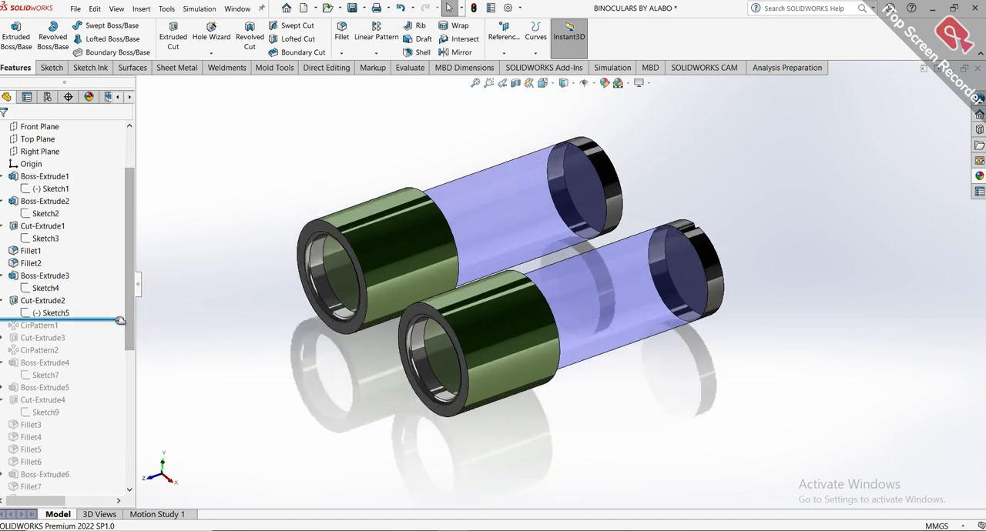
pyautogui.moveTo(122, 325); pyautogui.dragTo(115, 370)
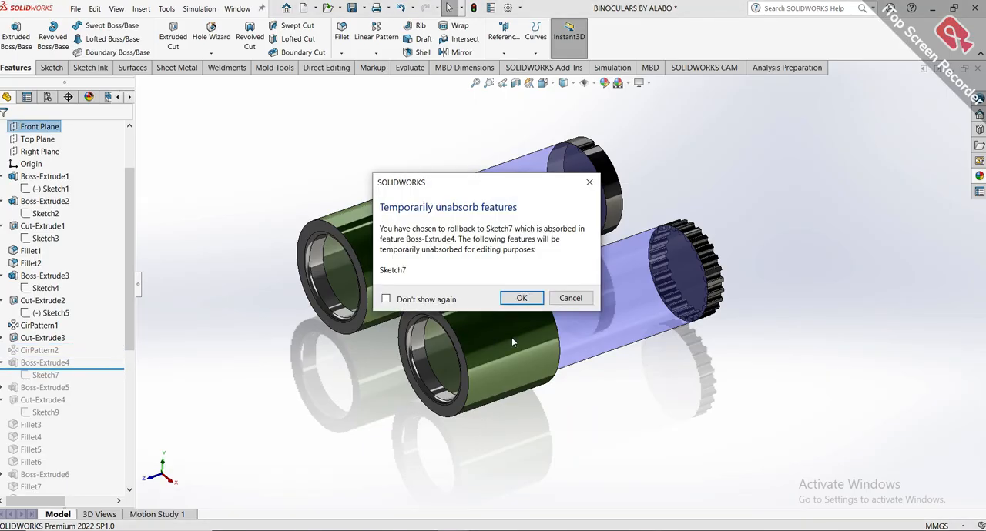
pyautogui.click(525, 300)
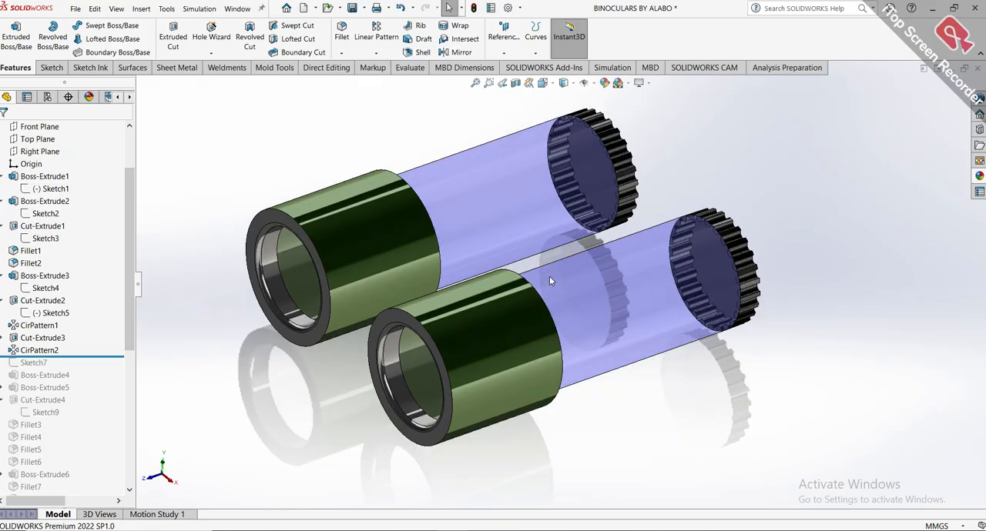
pyautogui.moveTo(132, 353); pyautogui.dragTo(126, 388)
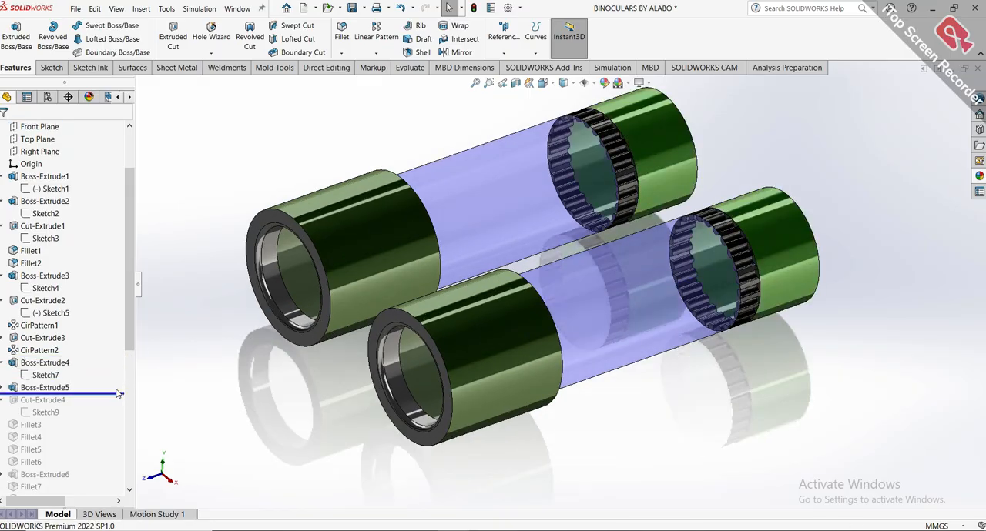
pyautogui.moveTo(118, 392); pyautogui.dragTo(118, 478)
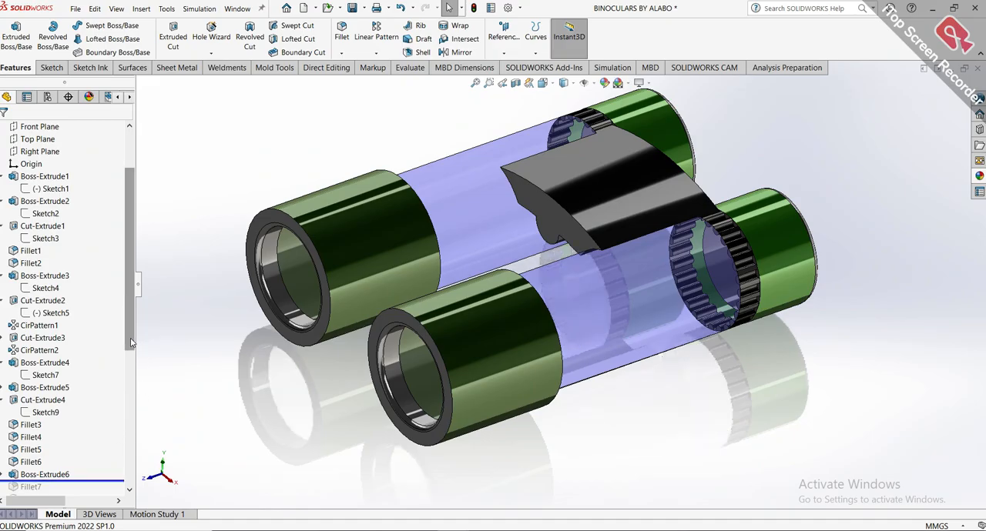
# Roll the history forward through Fillet12 to Boss-Extrude13, accepting the temporary unabsorbing of Sketch17.
pyautogui.scroll(-4, 131, 342)
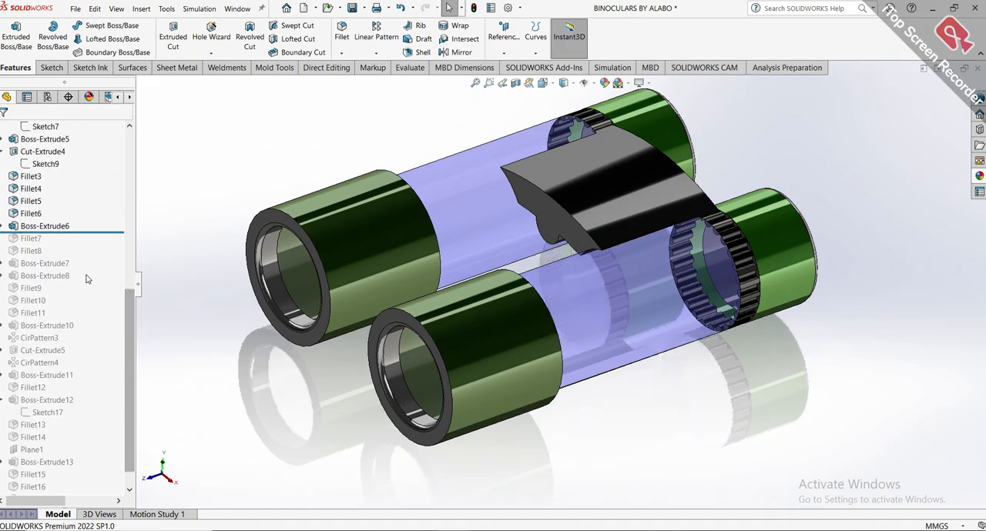
pyautogui.moveTo(87, 233); pyautogui.dragTo(89, 407)
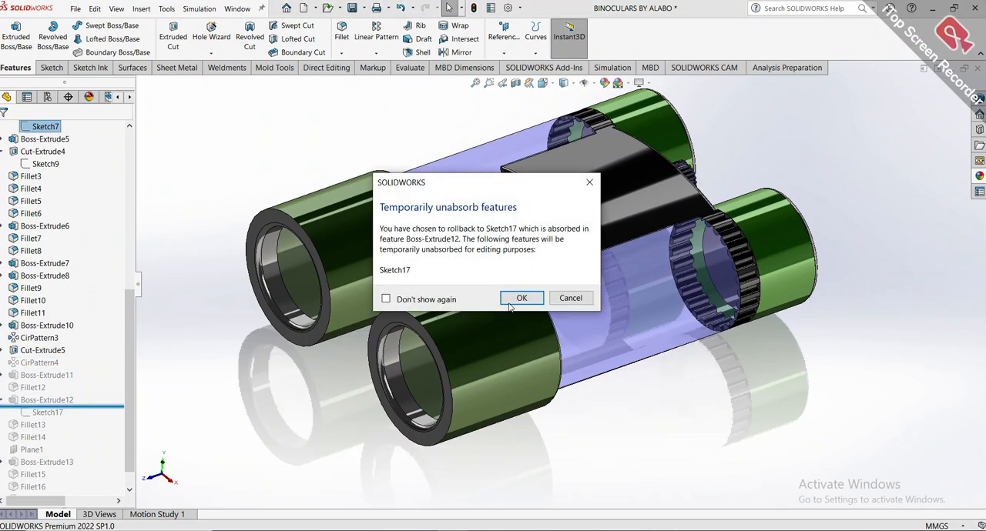
pyautogui.click(520, 299)
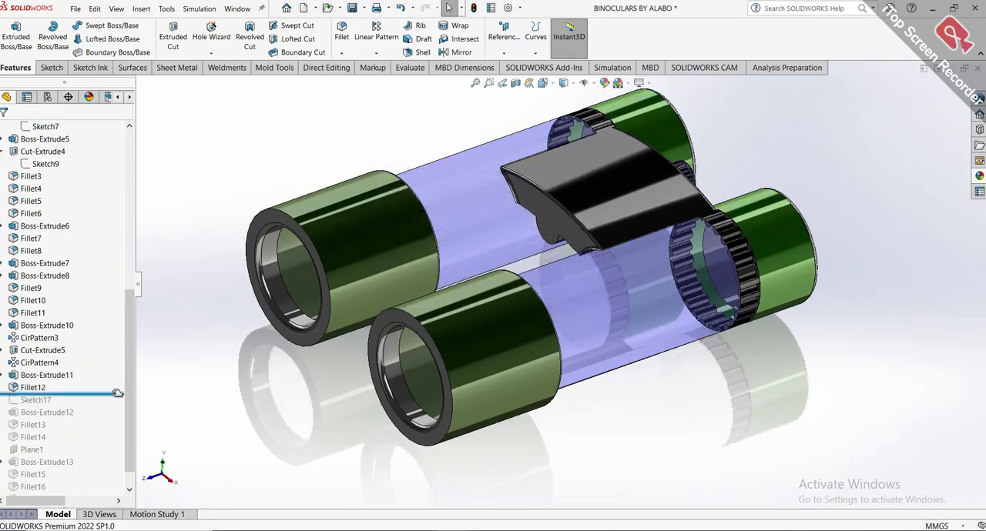
pyautogui.moveTo(117, 393); pyautogui.dragTo(112, 467)
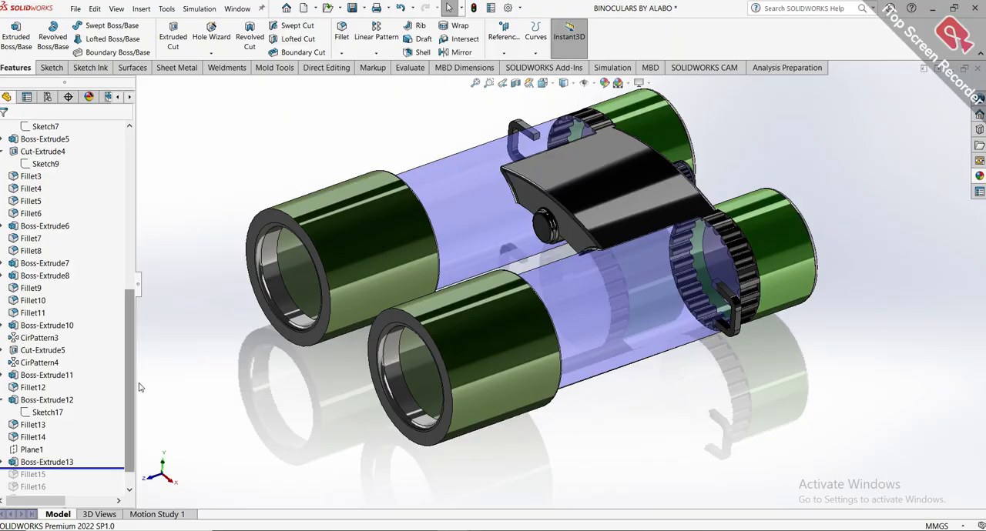
# Roll the history forward to the end after Split Line2 and view the complete binoculars, finishing in the isometric view.
pyautogui.scroll(-1, 132, 388)
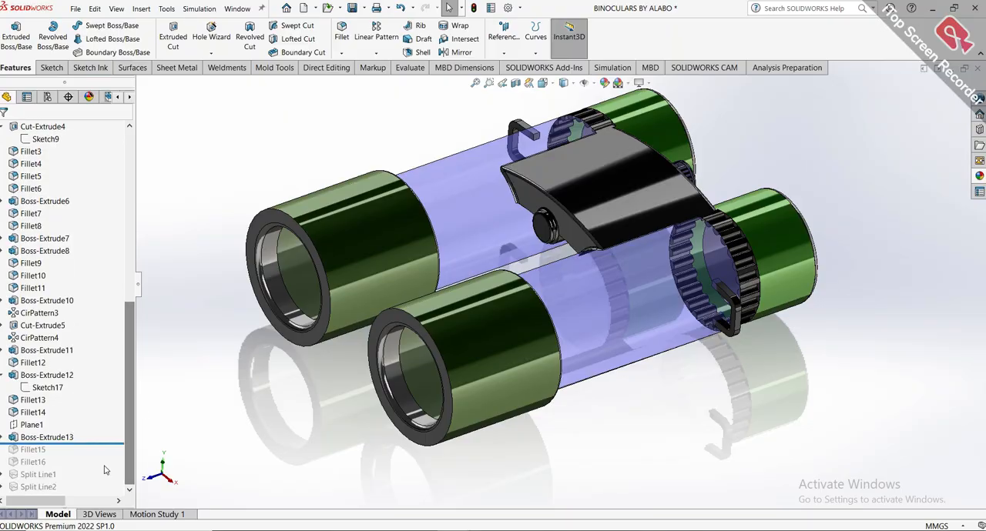
pyautogui.moveTo(97, 444); pyautogui.dragTo(102, 491)
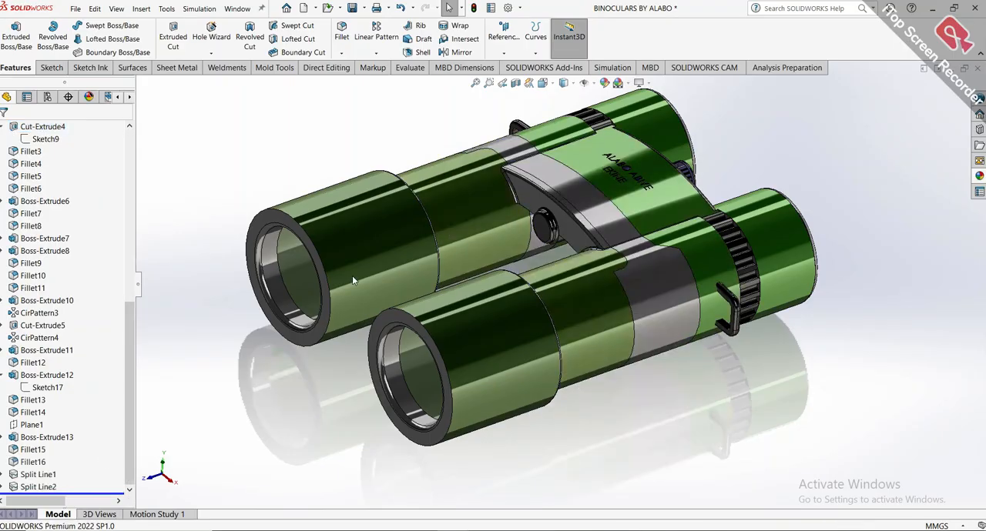
pyautogui.moveTo(618, 197); pyautogui.dragTo(633, 303, button='middle')
pyautogui.hotkey('ctrl', '7')
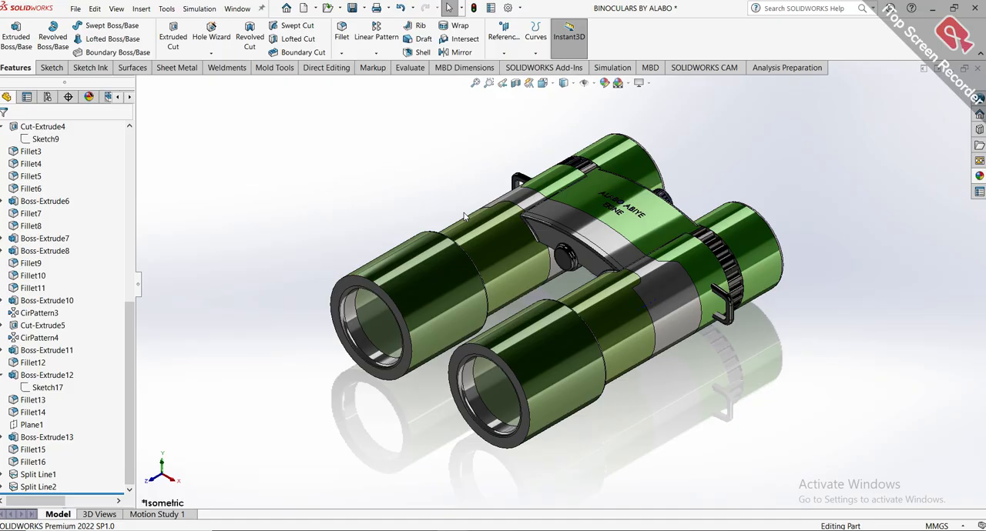
# Create a new part document and open a sketch on the Front Plane.
pyautogui.hotkey('ctrl', 'n')
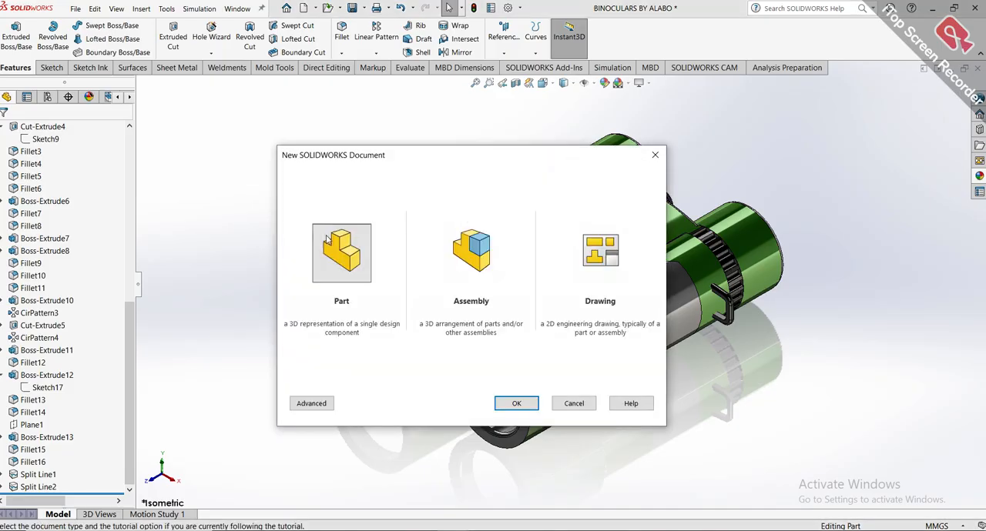
pyautogui.click(327, 240)
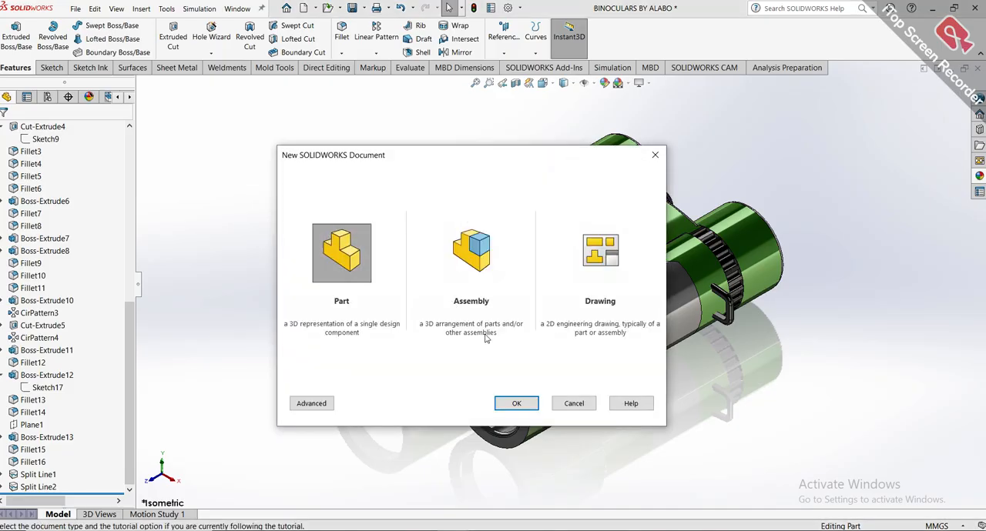
pyautogui.click(505, 404)
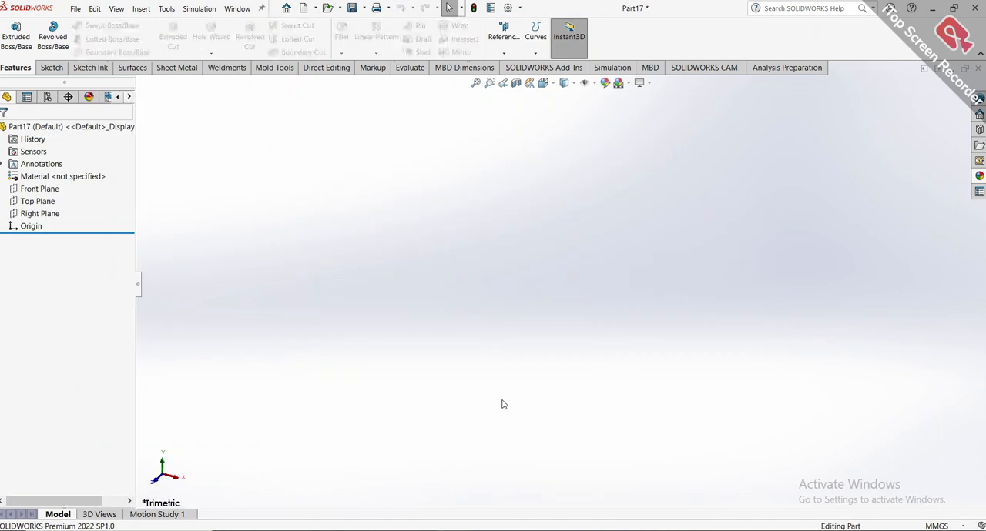
pyautogui.click(46, 189)
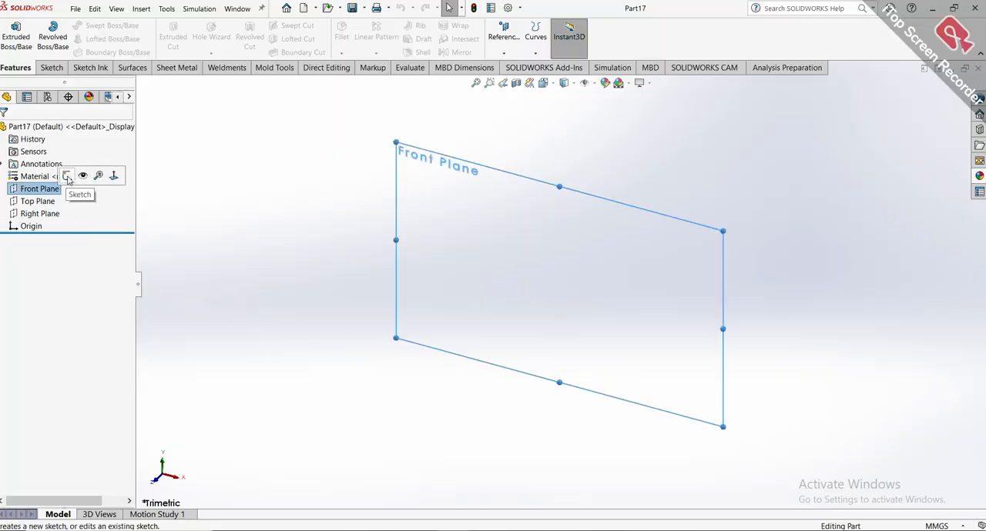
pyautogui.click(67, 176)
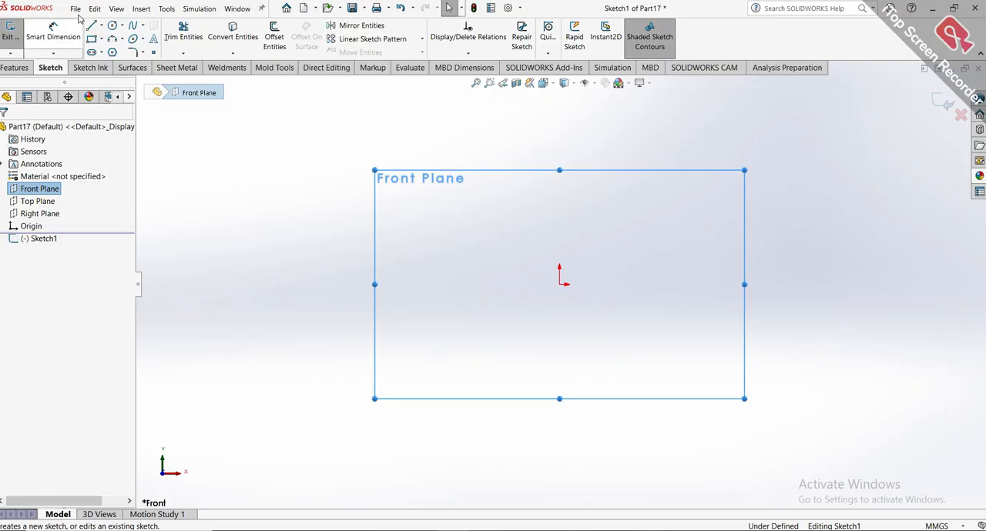
pyautogui.click(112, 26)
pyautogui.click(102, 26)
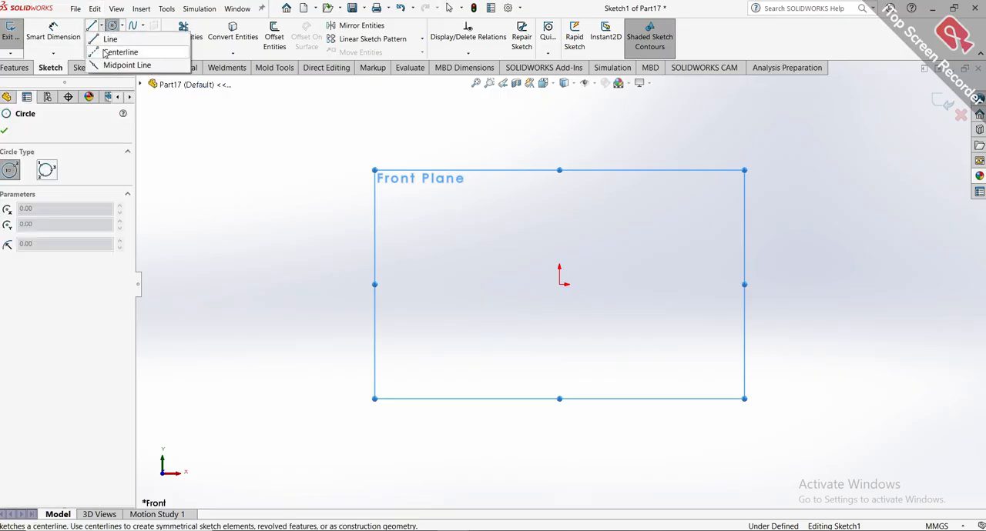
pyautogui.click(116, 51)
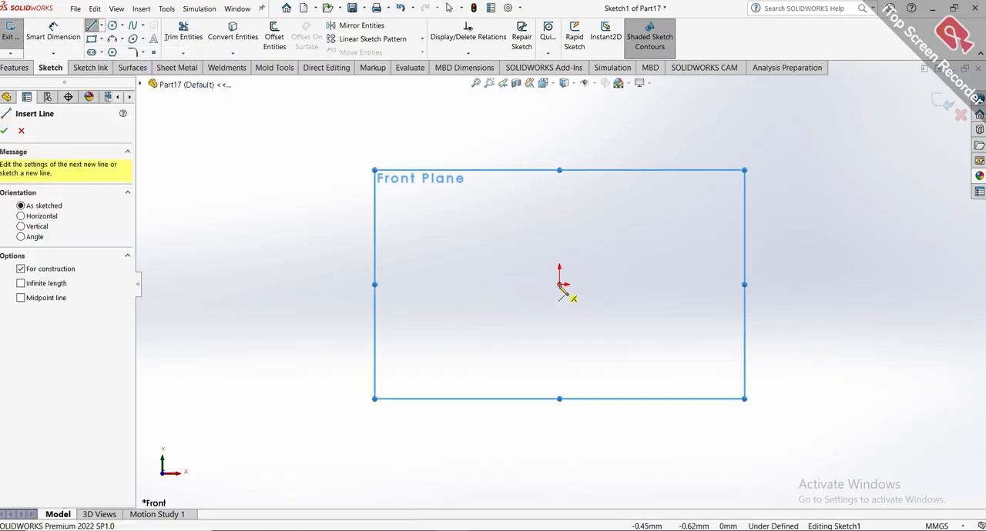
pyautogui.click(559, 284)
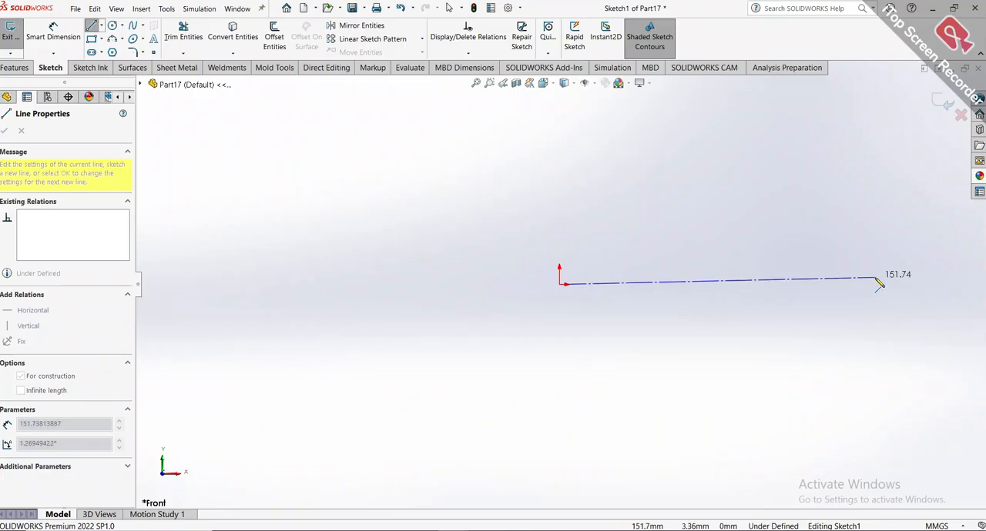
pyautogui.press('Escape')
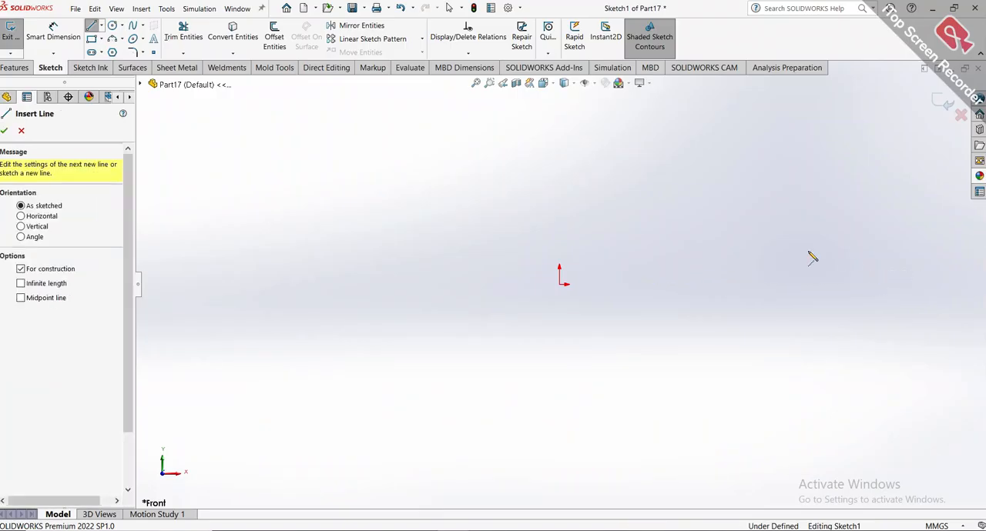
pyautogui.press('Escape')
# Sketch a midpoint line about 304 mm long centred on the origin and make it horizontal.
pyautogui.click(102, 26)
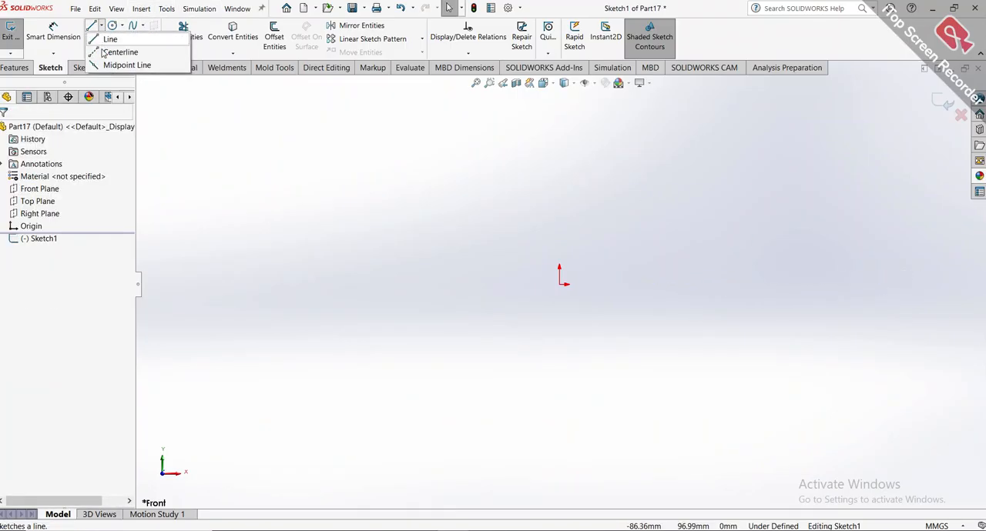
pyautogui.click(116, 63)
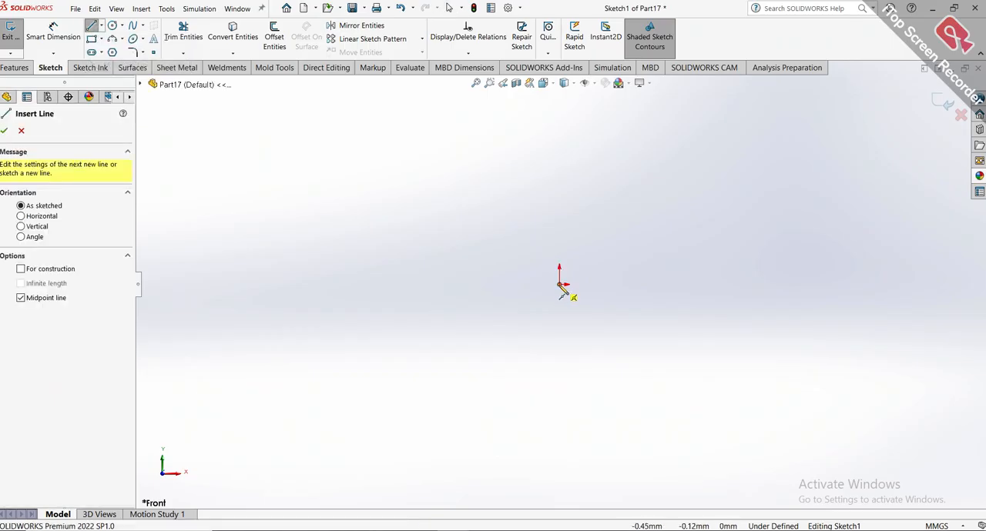
pyautogui.click(560, 284)
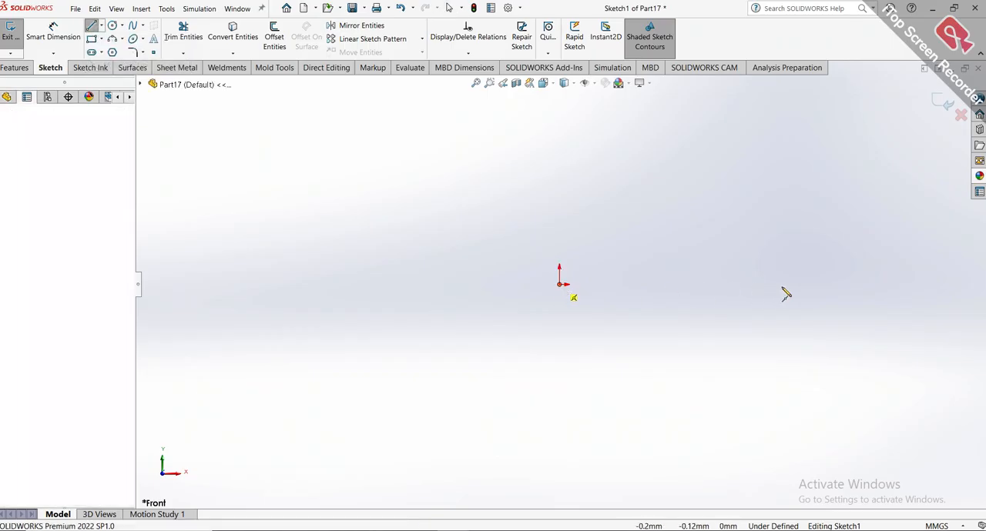
pyautogui.click(877, 282)
pyautogui.press('Escape')
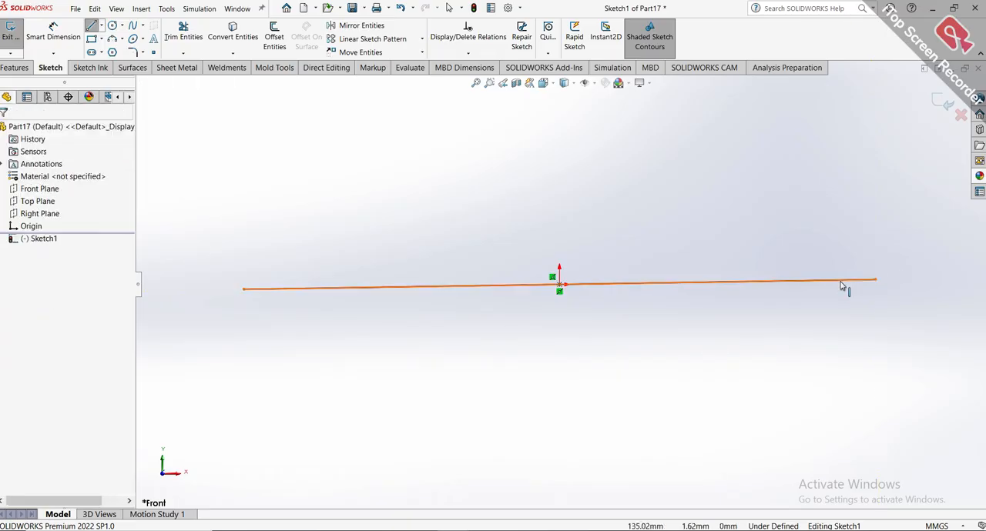
pyautogui.click(842, 281)
pyautogui.click(851, 235)
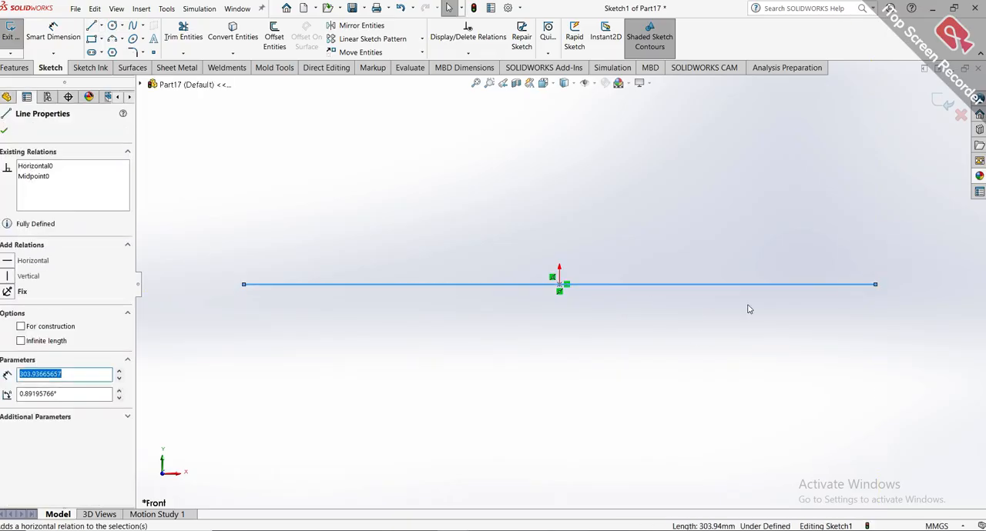
# Convert the horizontal line through the origin to construction geometry.
pyautogui.click(647, 326)
pyautogui.click(660, 286)
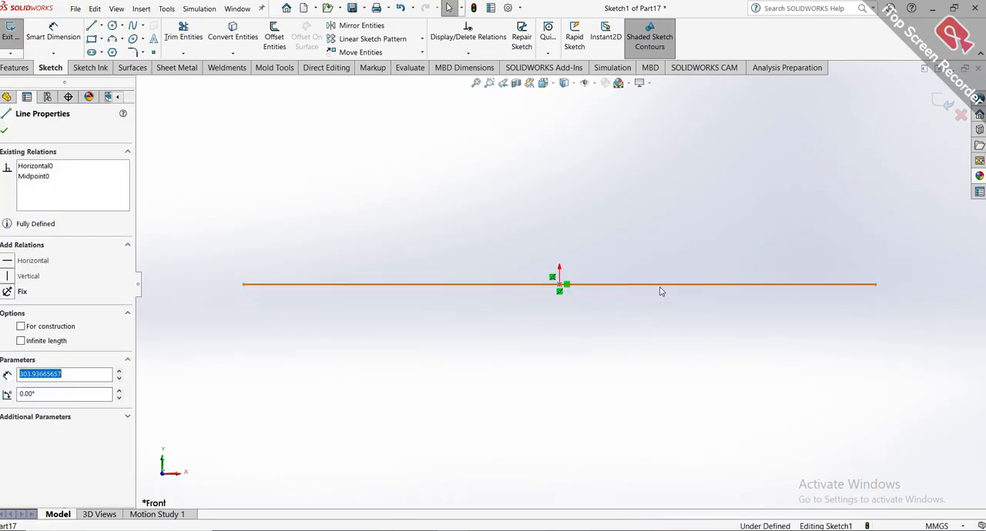
pyautogui.click(705, 256)
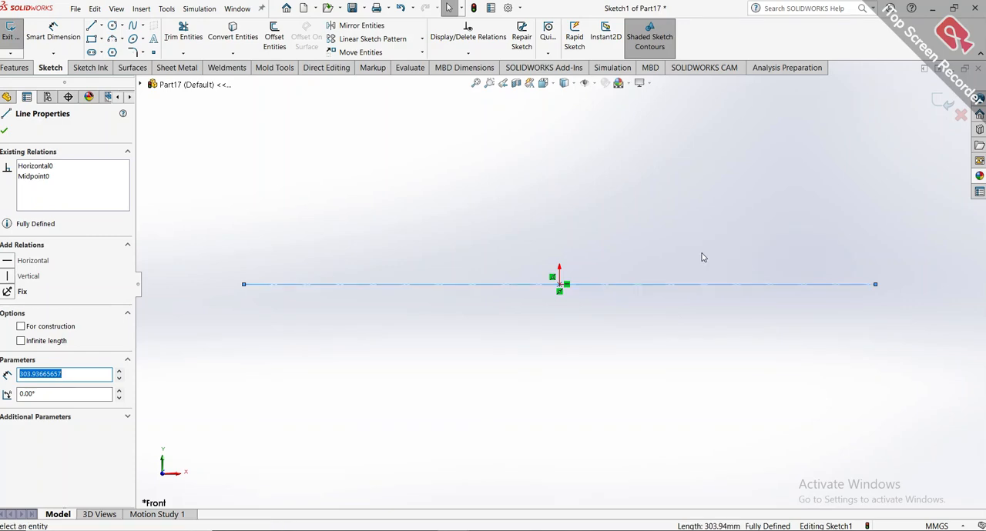
pyautogui.click(701, 255)
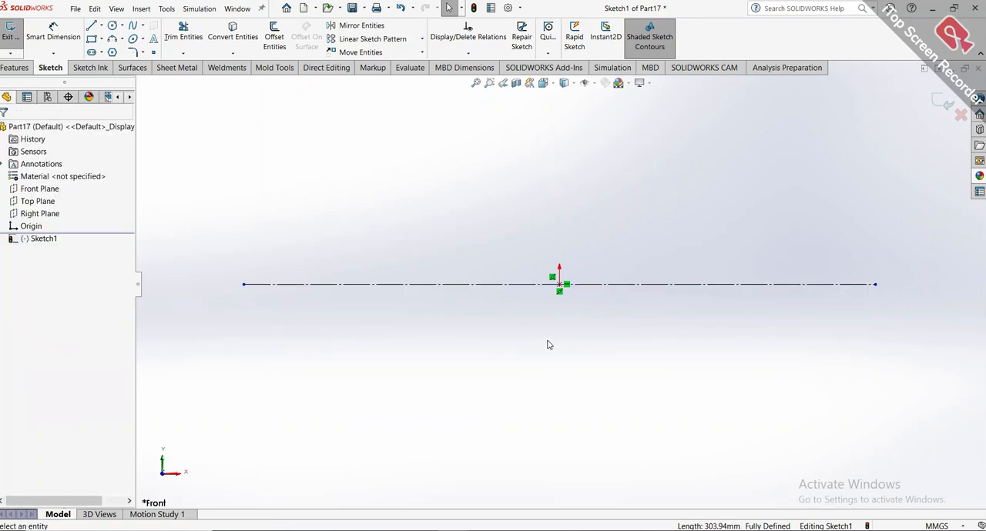
# Sketch a vertical midpoint line about 164 mm long centred on the origin and convert it to construction geometry.
pyautogui.click(99, 27)
pyautogui.click(108, 63)
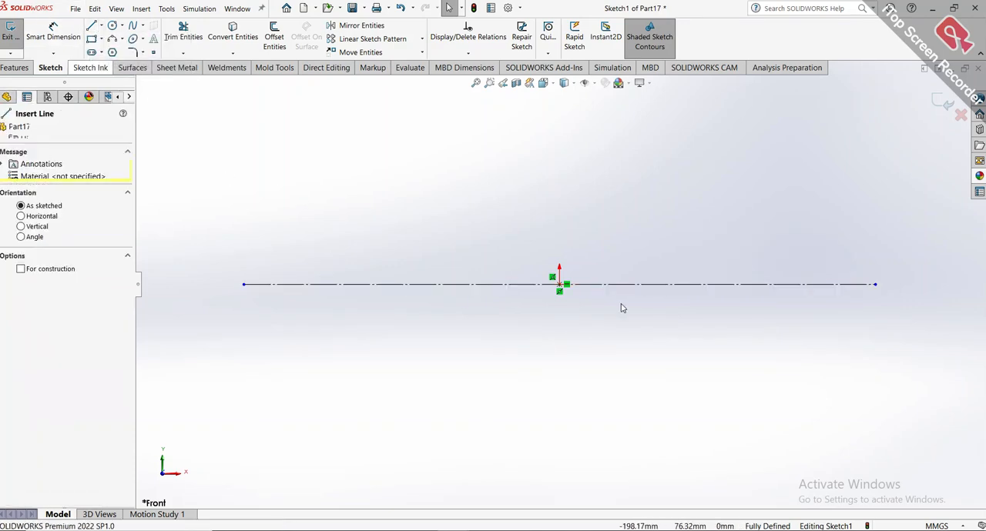
pyautogui.click(564, 287)
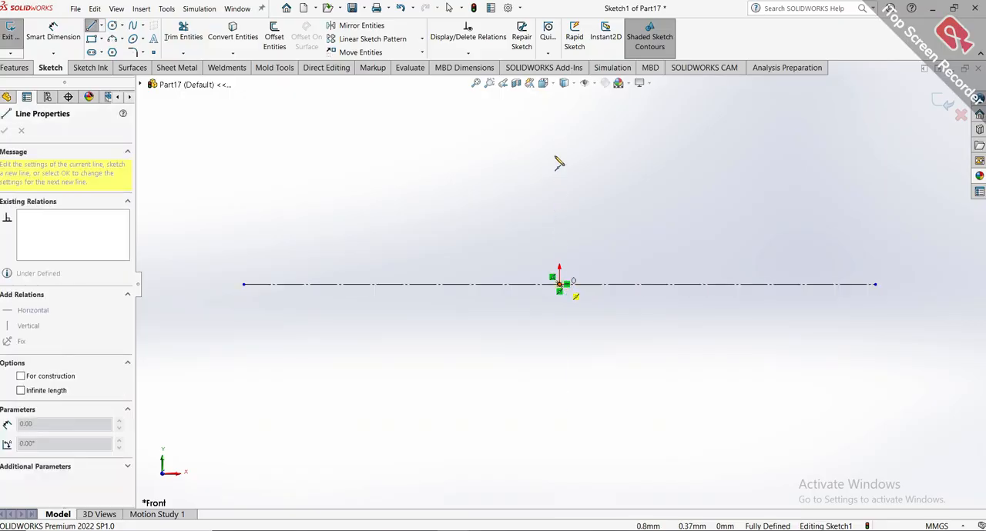
pyautogui.click(560, 115)
pyautogui.press('Escape')
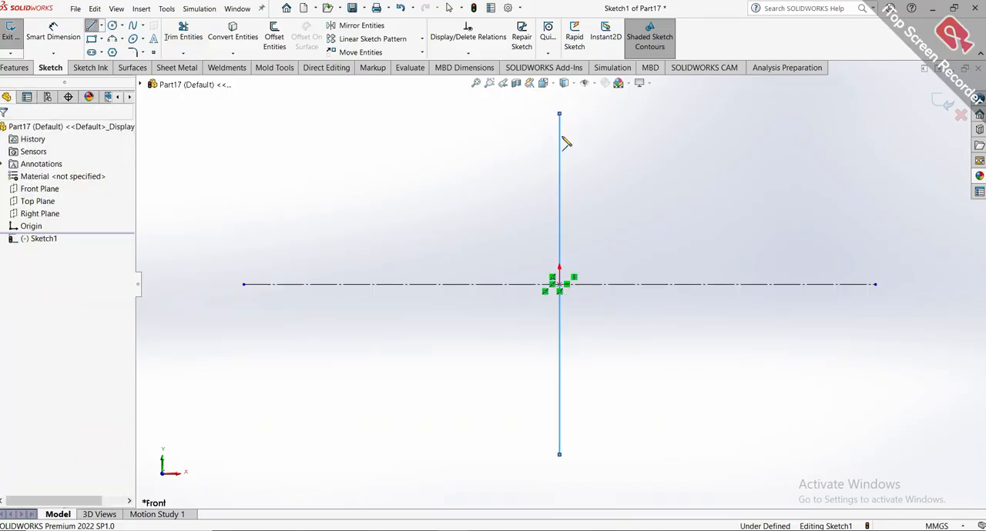
pyautogui.click(561, 146)
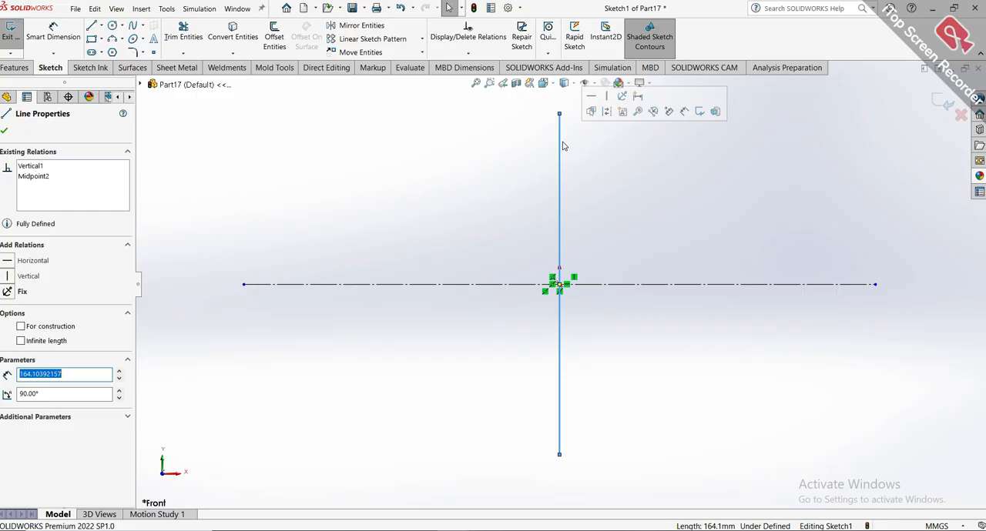
pyautogui.click(611, 114)
# Draw two circles centred on the horizontal centerline, one about 55 mm in radius left of the origin and one about 53 mm right of it.
pyautogui.scroll(1, 616, 193)
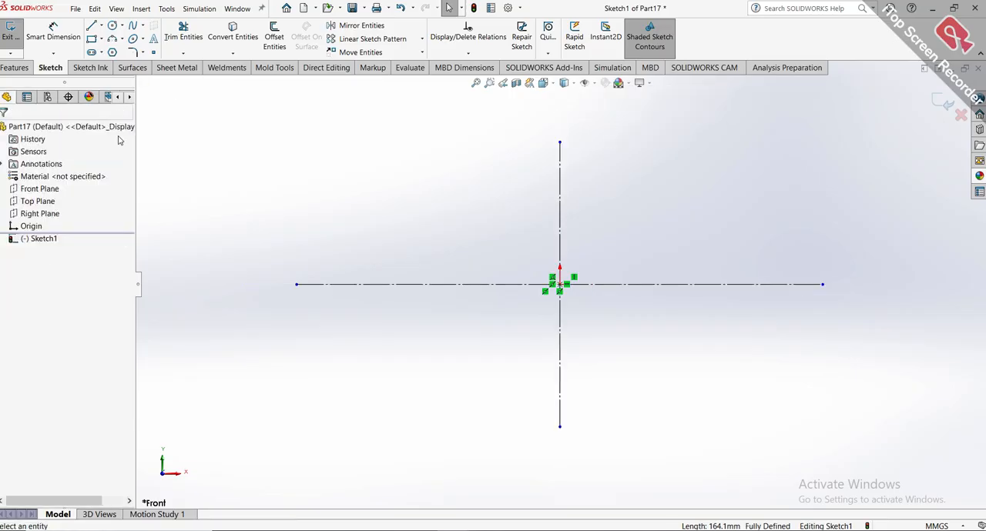
pyautogui.click(111, 27)
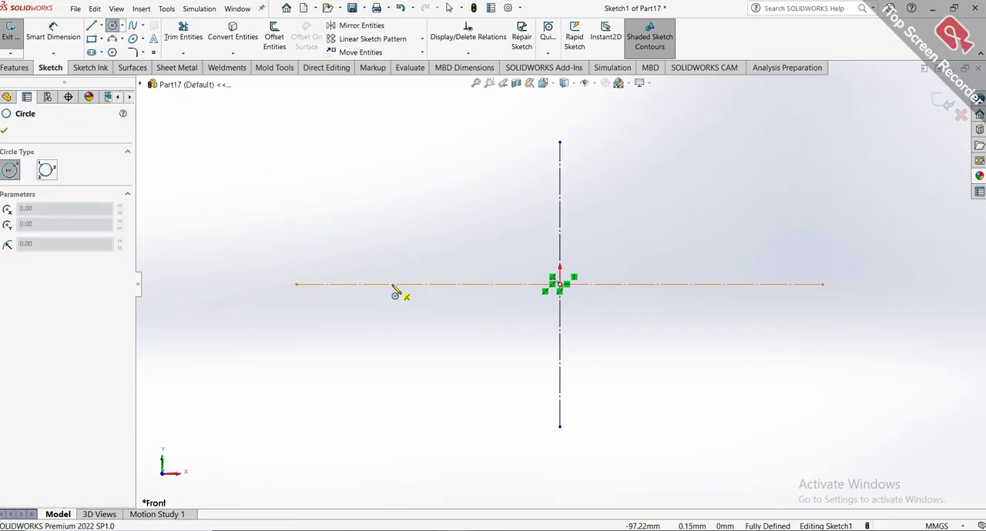
pyautogui.click(392, 284)
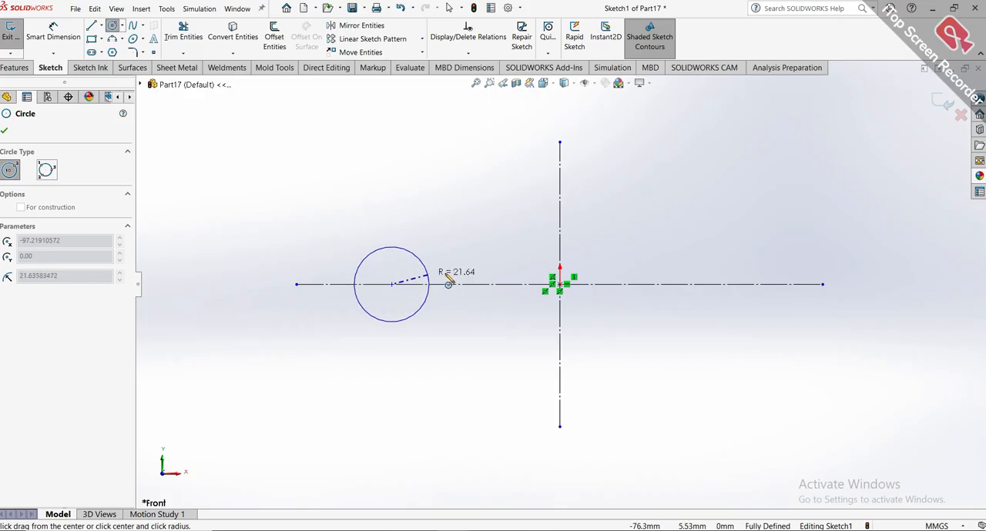
pyautogui.click(488, 292)
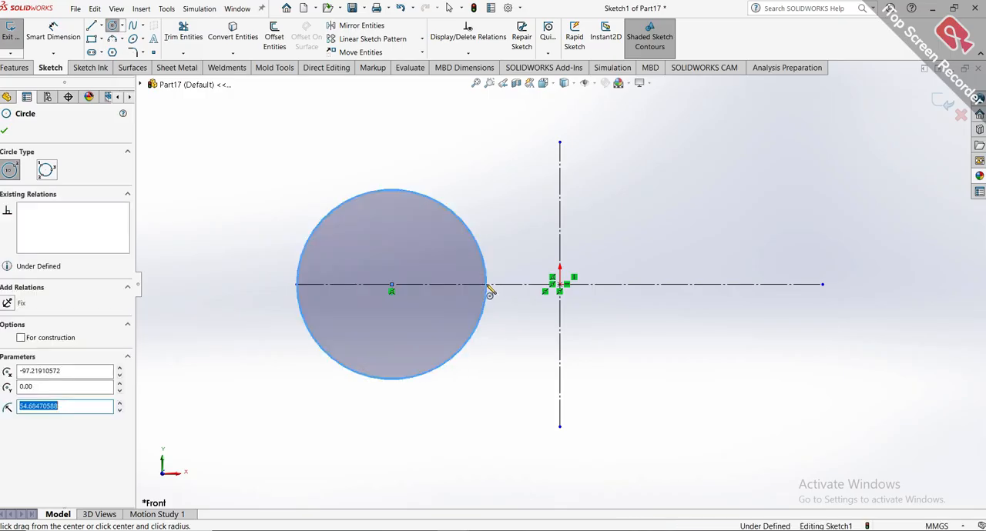
pyautogui.click(725, 285)
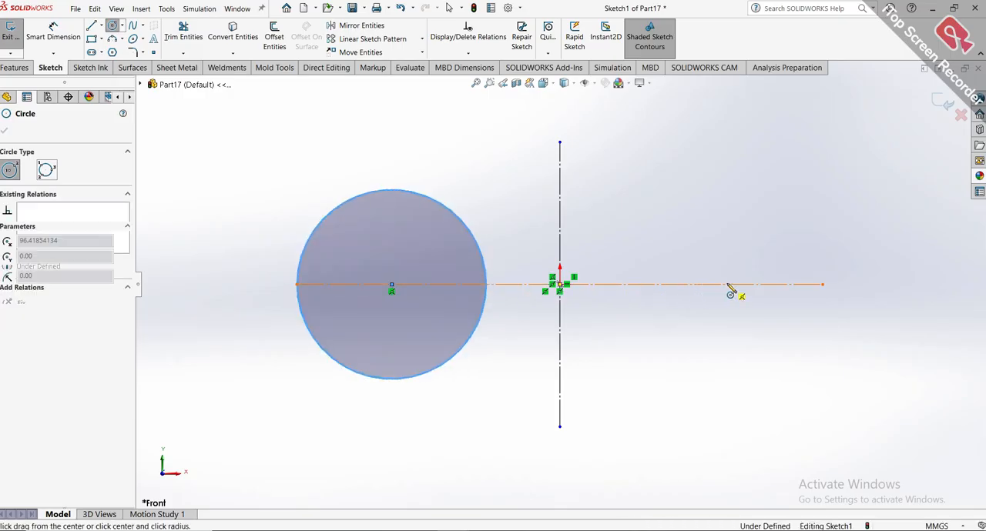
pyautogui.click(821, 287)
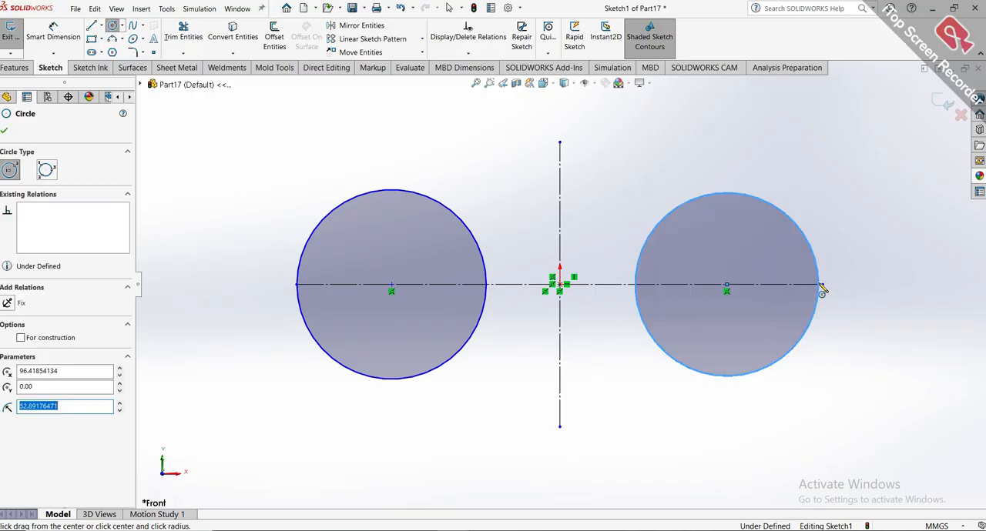
pyautogui.press('Escape')
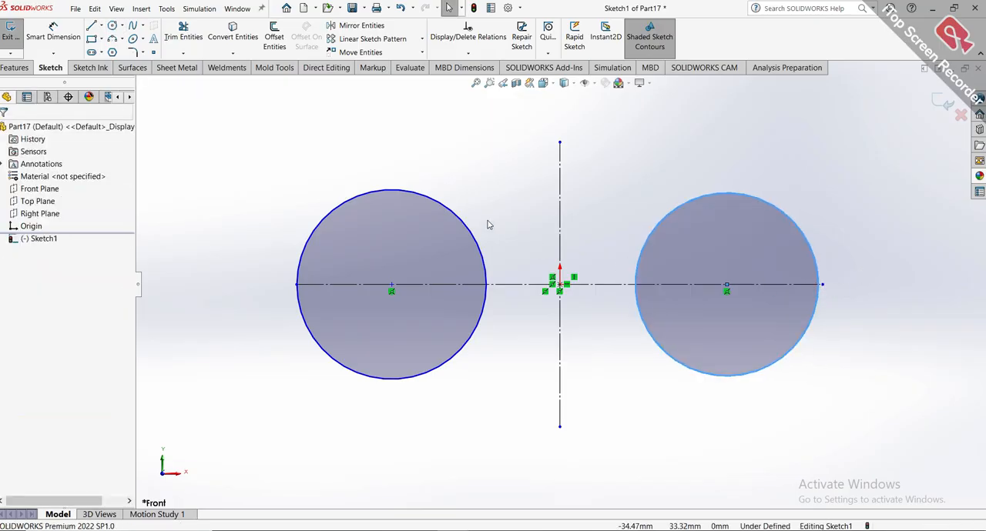
# Apply an Equal relation between the two circles.
pyautogui.click(475, 244)
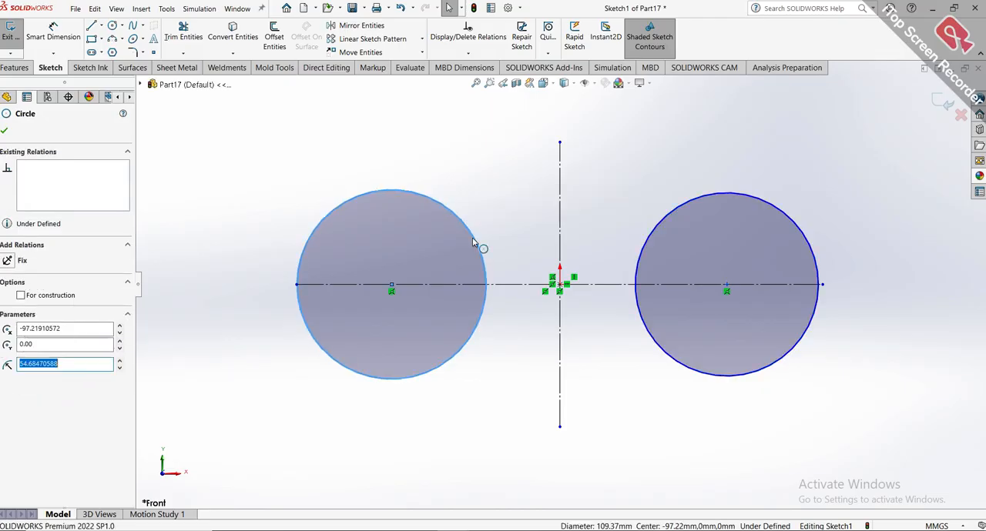
pyautogui.keyDown('ctrl'); pyautogui.click(655, 235); pyautogui.keyUp('ctrl')
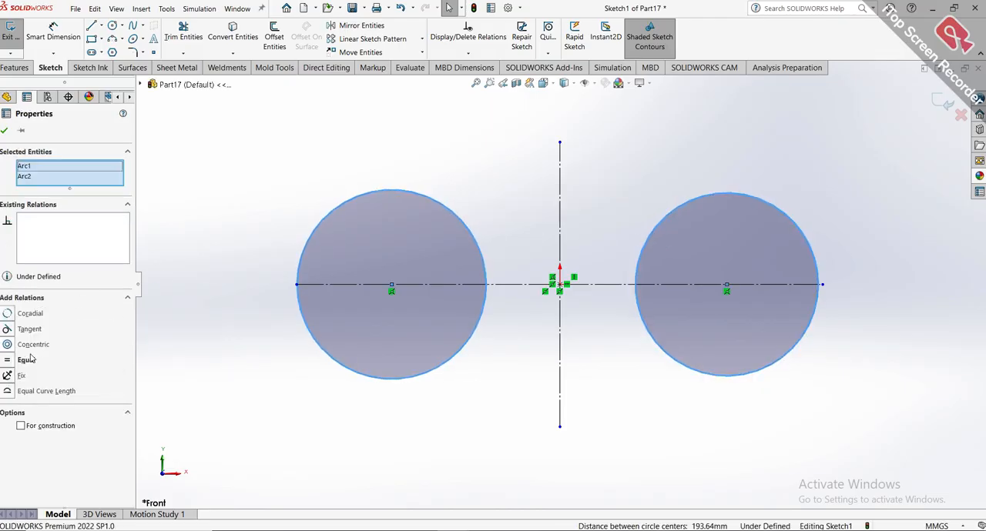
pyautogui.click(8, 360)
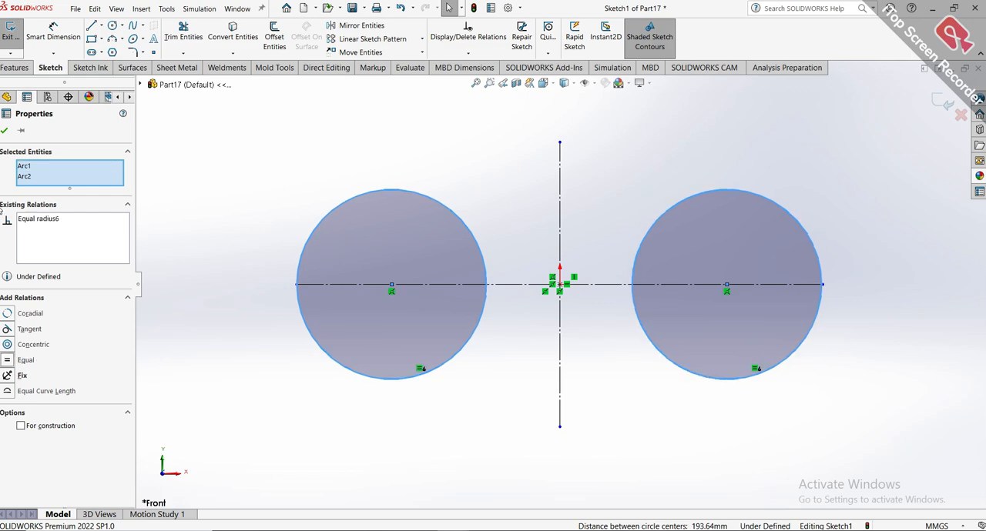
pyautogui.click(5, 132)
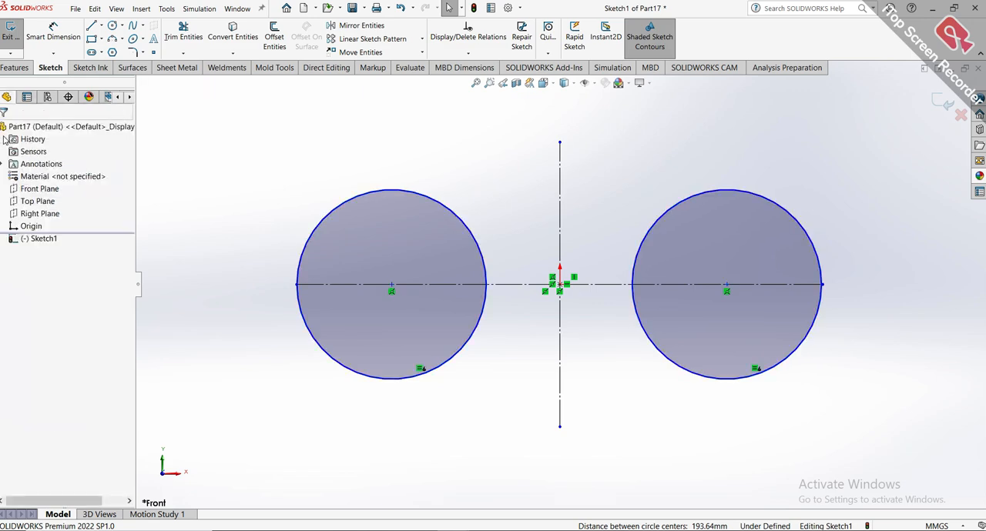
# Dimension the left circle's diameter as 50 mm.
pyautogui.click(47, 37)
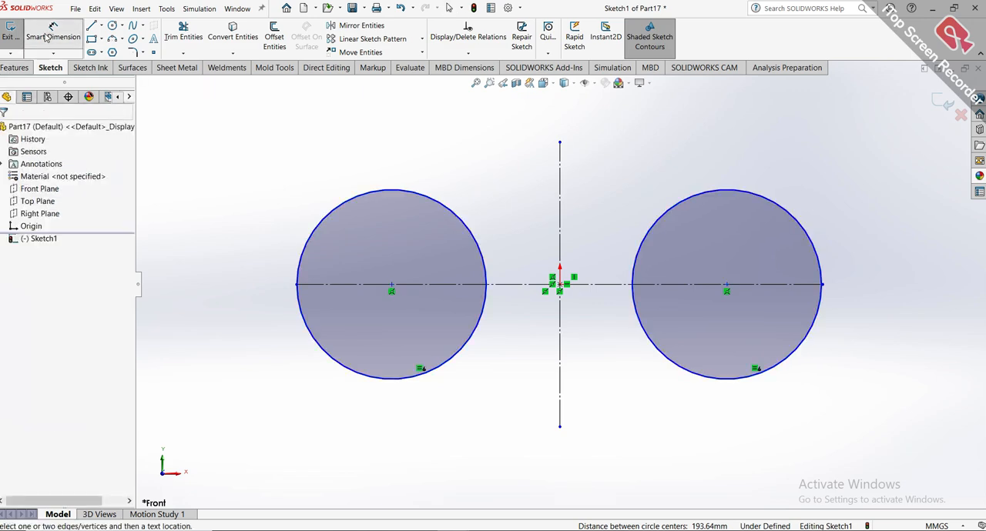
pyautogui.click(418, 198)
pyautogui.click(445, 149)
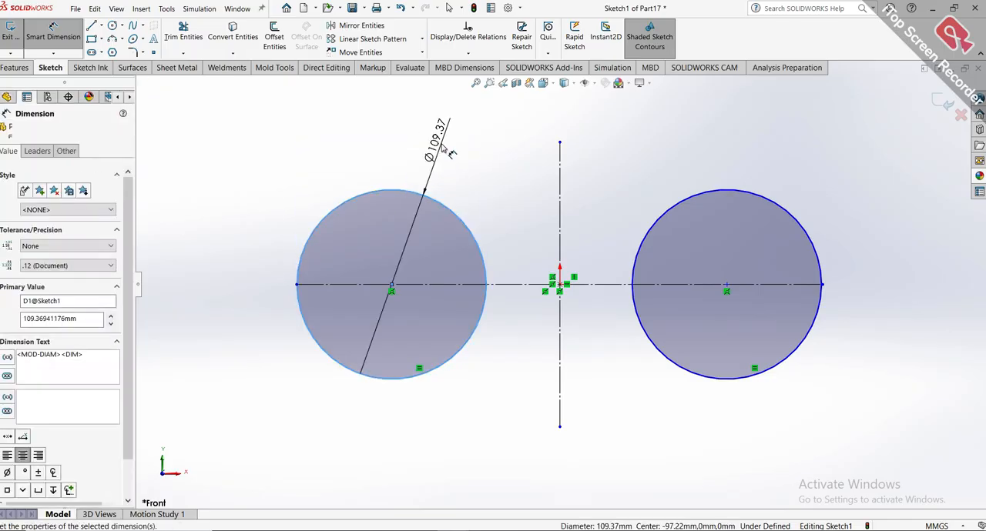
pyautogui.write('50')
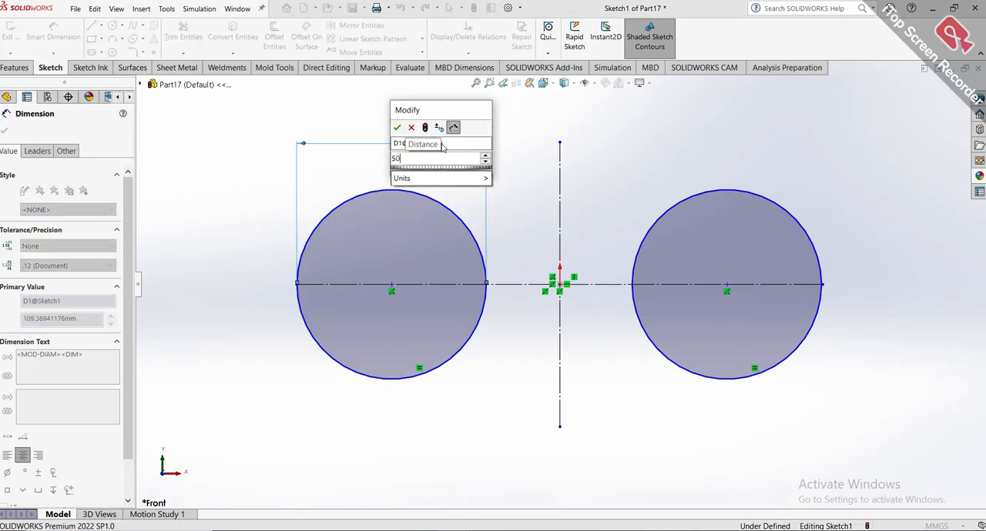
pyautogui.press('Return')
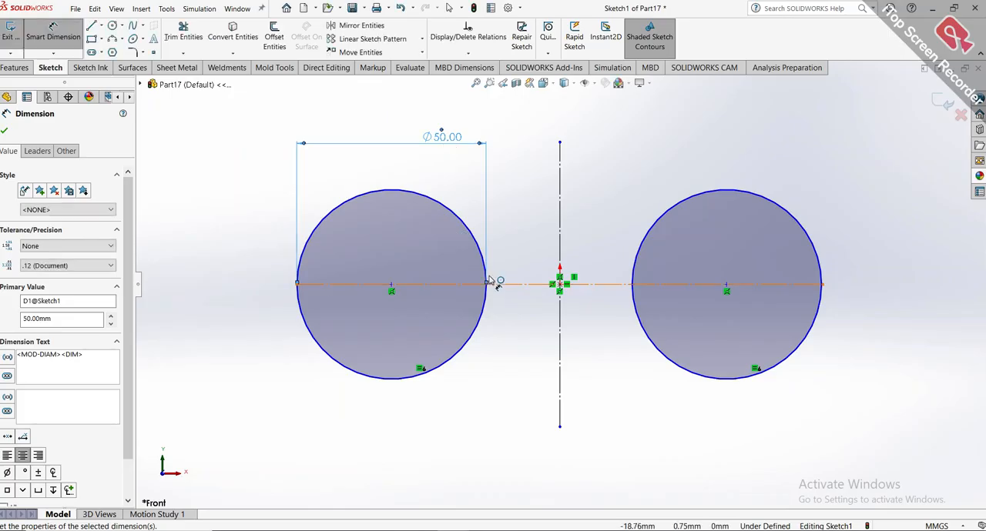
# Dimension the distance from the left circle's centre to the vertical centerline as 42 mm.
pyautogui.click(392, 285)
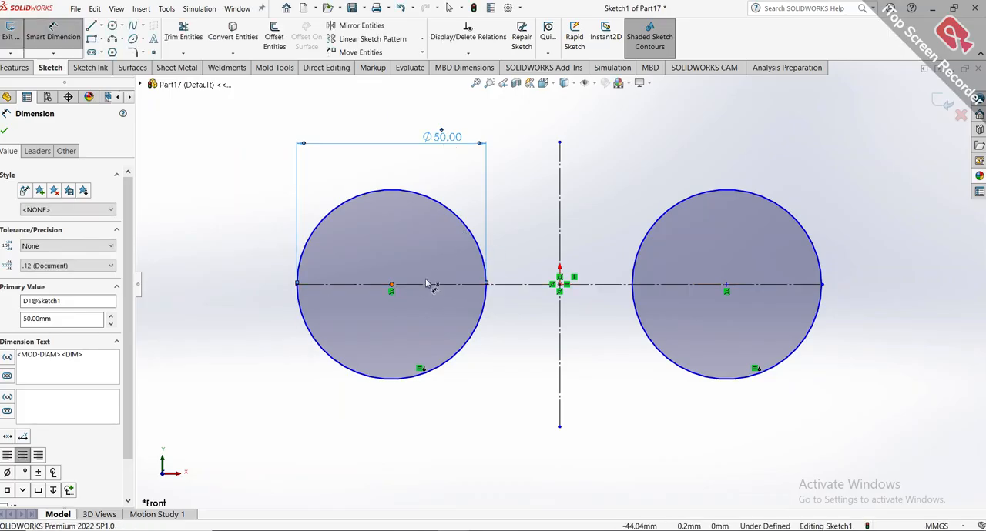
pyautogui.click(560, 255)
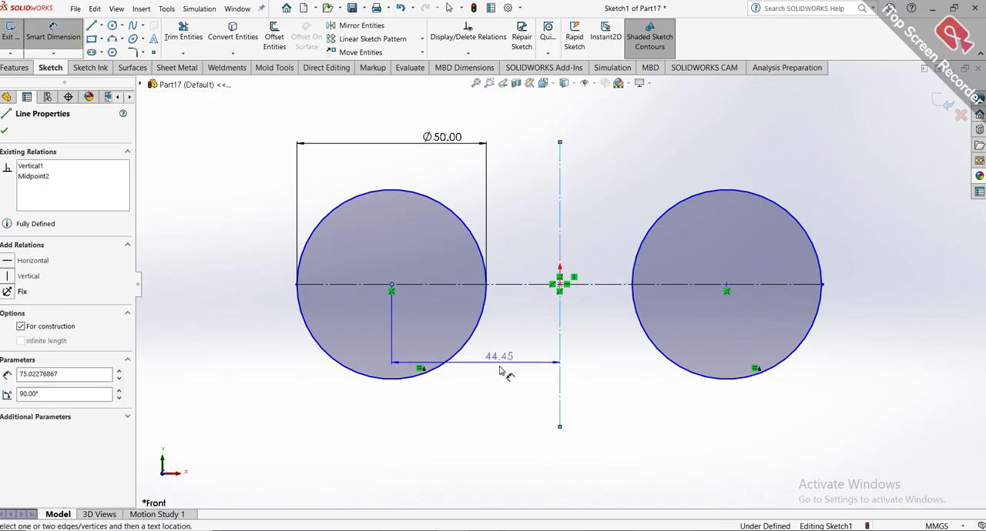
pyautogui.click(505, 389)
pyautogui.doubleClick(501, 381)
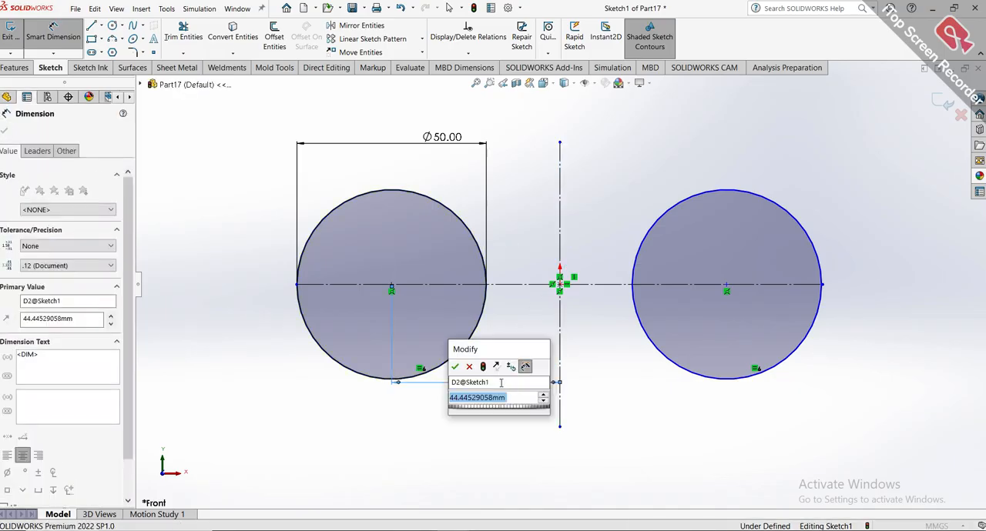
pyautogui.write('42')
pyautogui.press('Return')
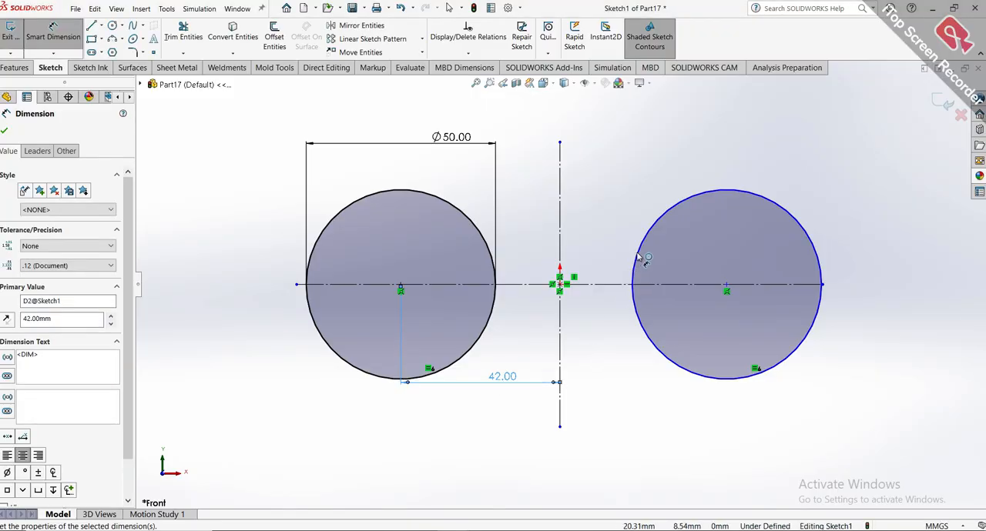
# Dimension the distance from the right circle's centre to the vertical centerline as 42 mm.
pyautogui.click(703, 289)
pyautogui.click(562, 271)
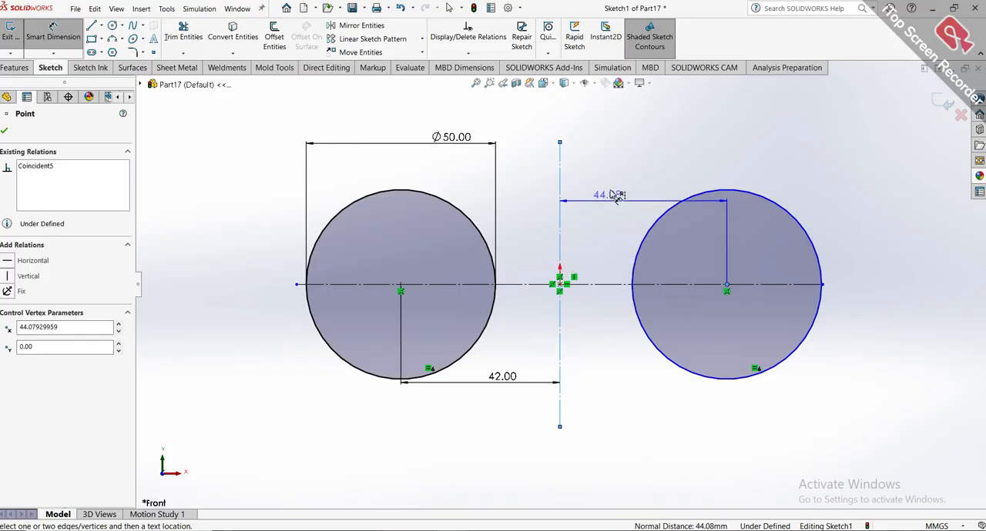
pyautogui.click(611, 184)
pyautogui.write('4')
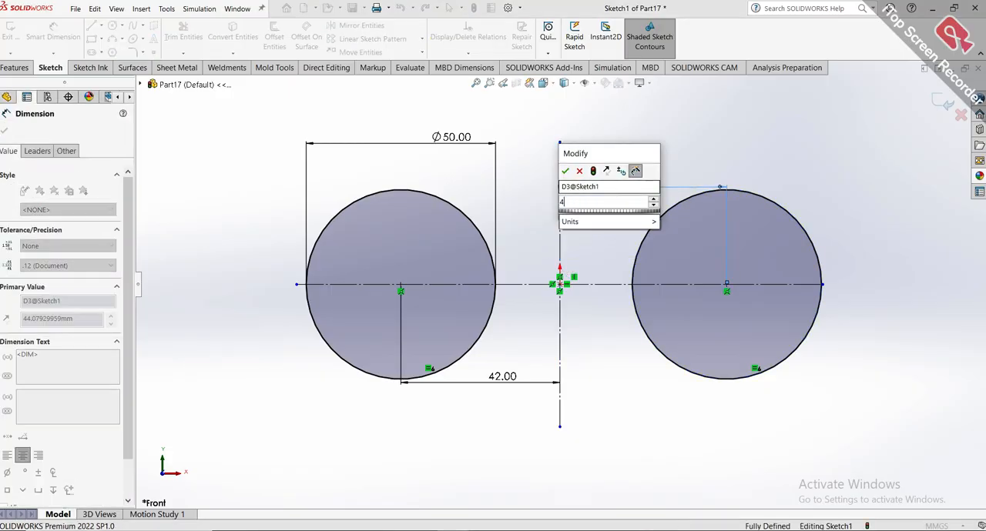
pyautogui.write('2')
pyautogui.press('Return')
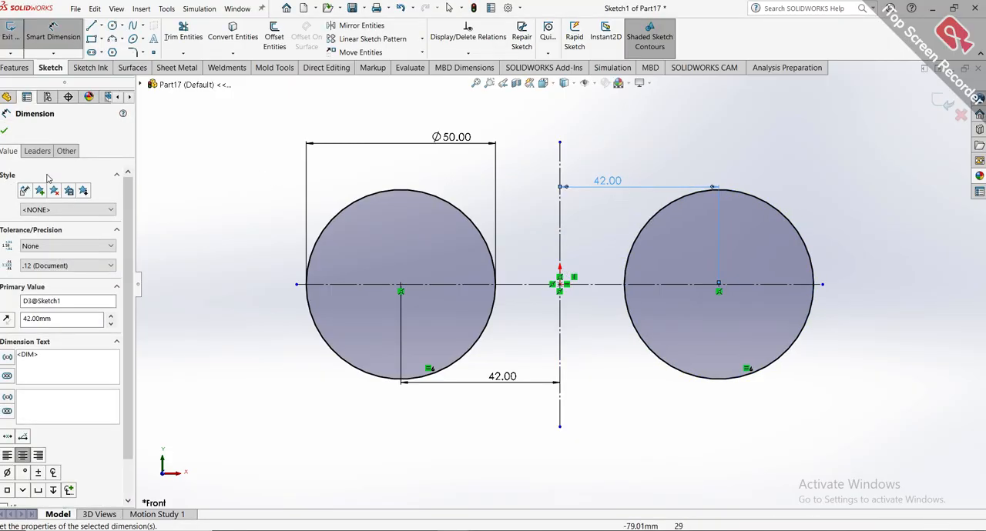
pyautogui.click(4, 131)
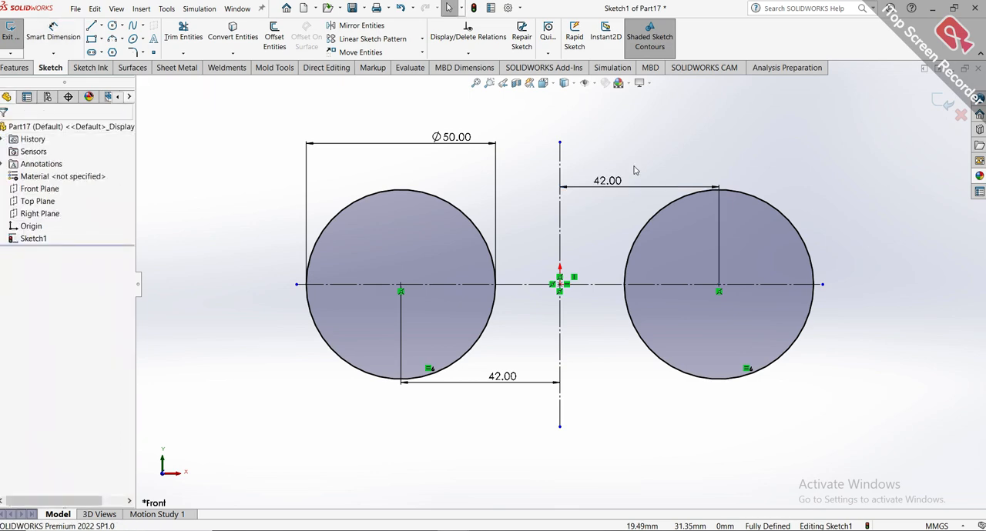
# Extrude the two circles as a blind Boss-Extrude 150 mm deep.
pyautogui.press('f')
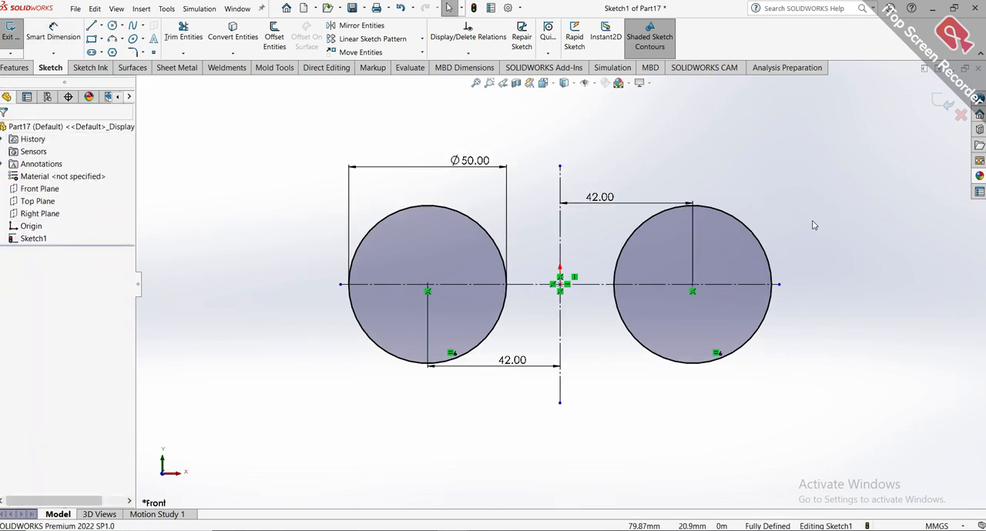
pyautogui.click(15, 67)
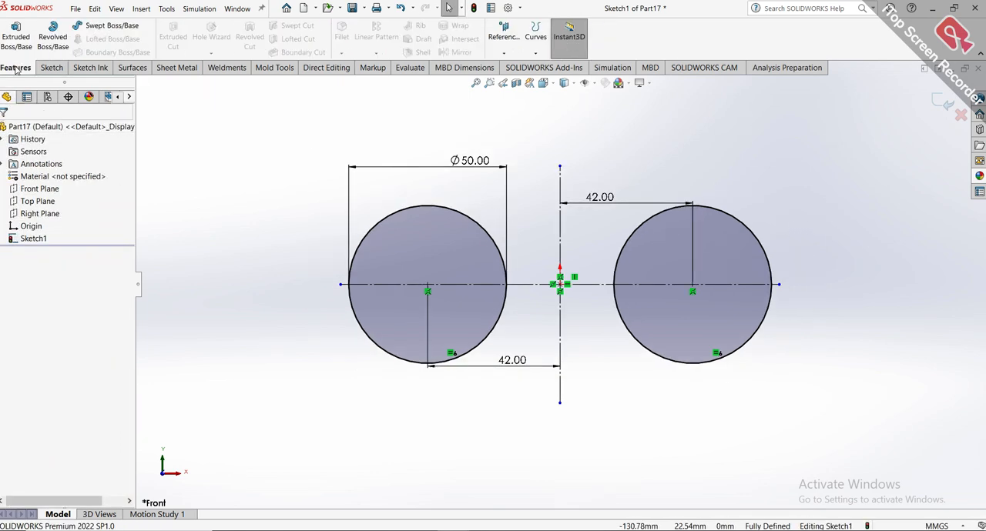
pyautogui.click(16, 43)
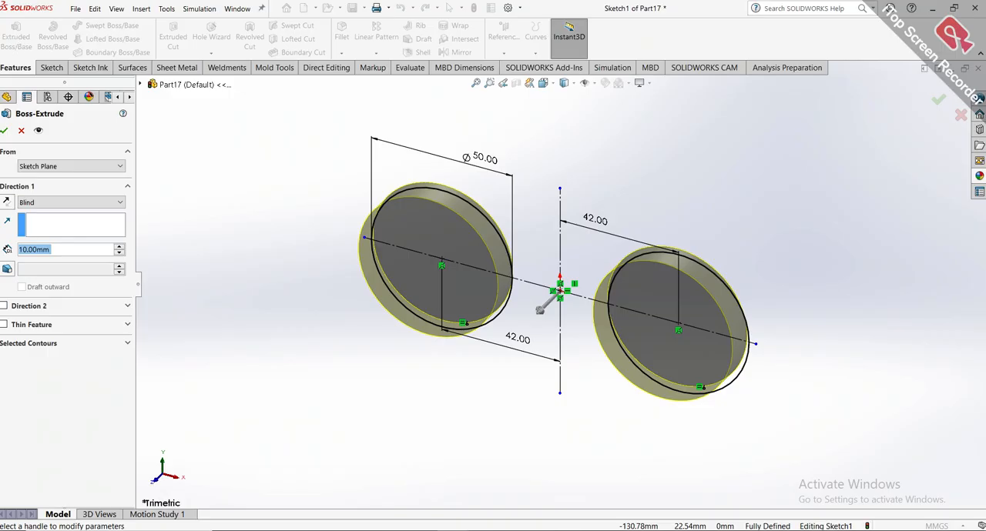
pyautogui.write('150')
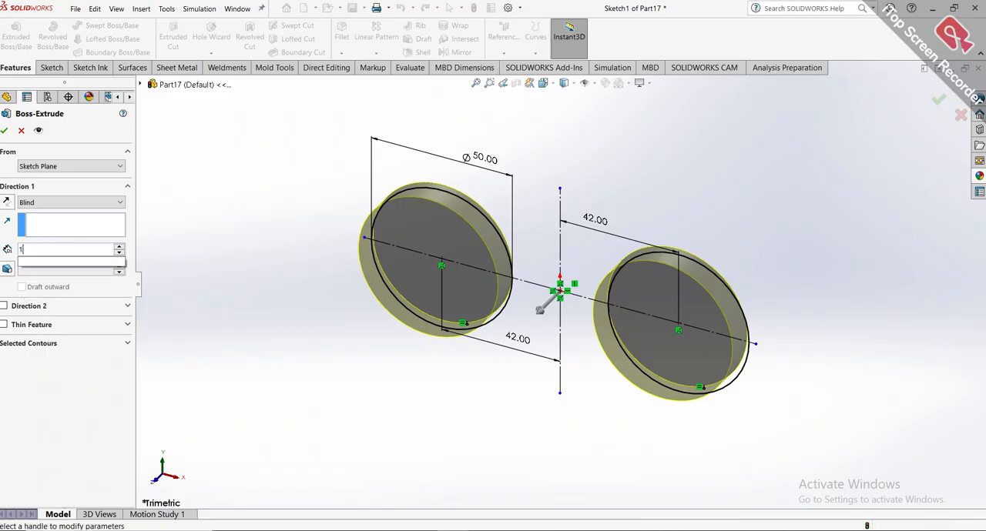
pyautogui.press('Return')
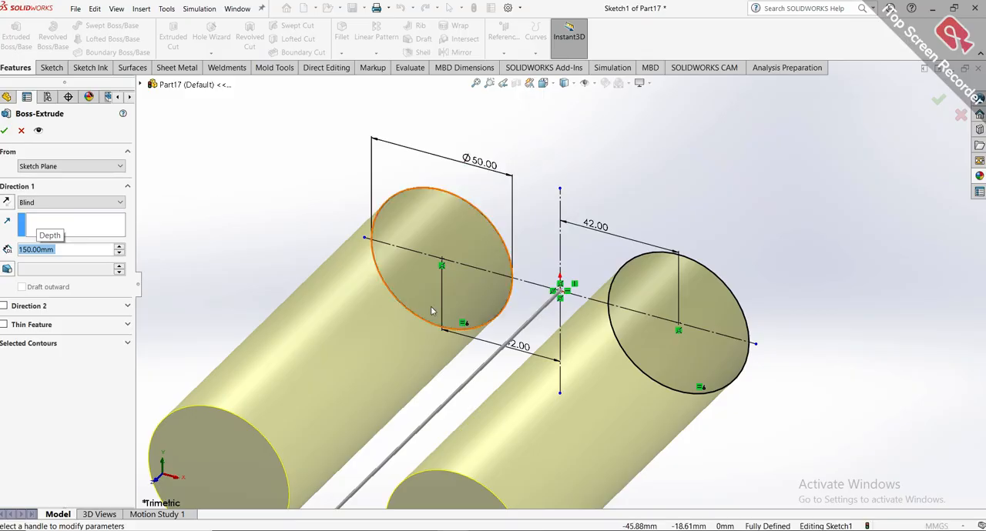
pyautogui.scroll(-3, 524, 324)
pyautogui.moveTo(524, 323)
pyautogui.mouseDown(button='middle')
pyautogui.moveTo(473, 302)
pyautogui.moveTo(495, 378)
pyautogui.moveTo(499, 341)
pyautogui.moveTo(480, 333)
pyautogui.moveTo(504, 326)
pyautogui.mouseUp(button='middle')
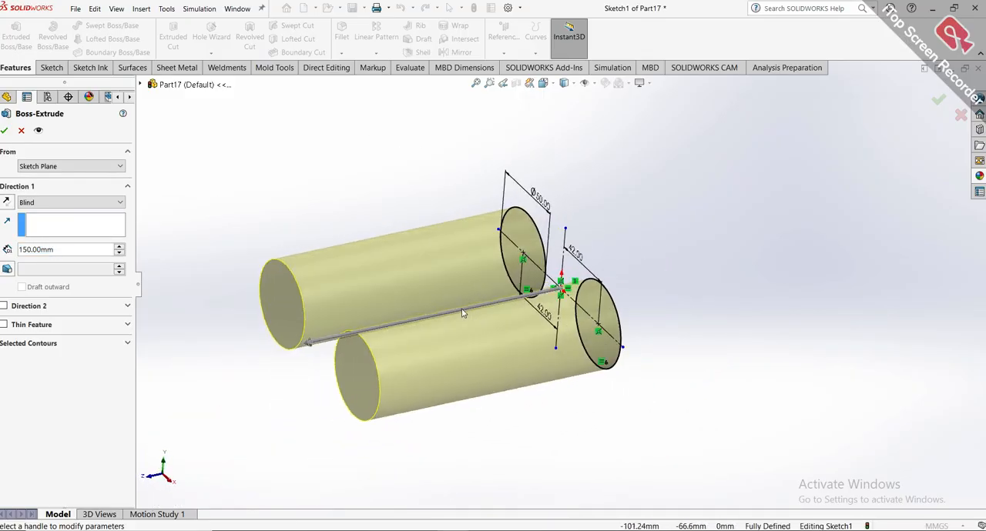
pyautogui.scroll(-2, 462, 312)
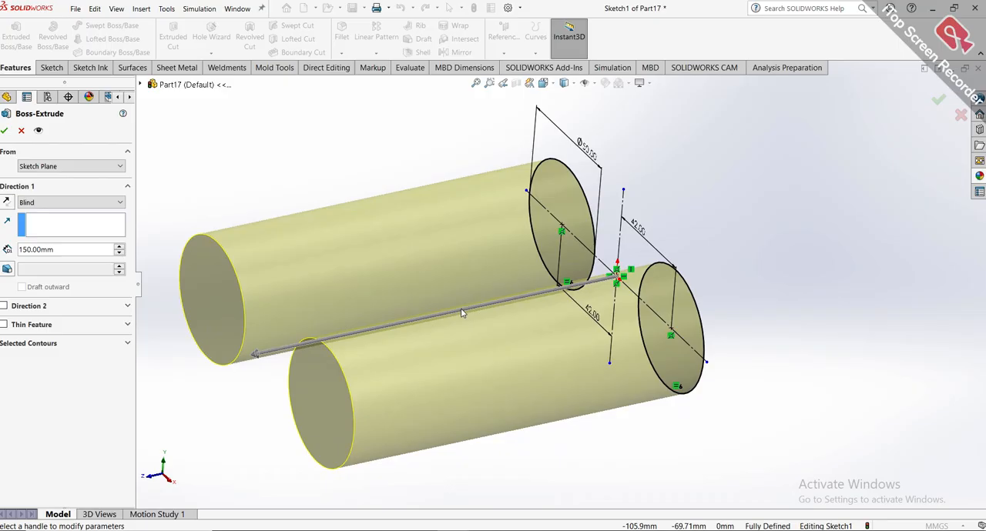
pyautogui.click(5, 133)
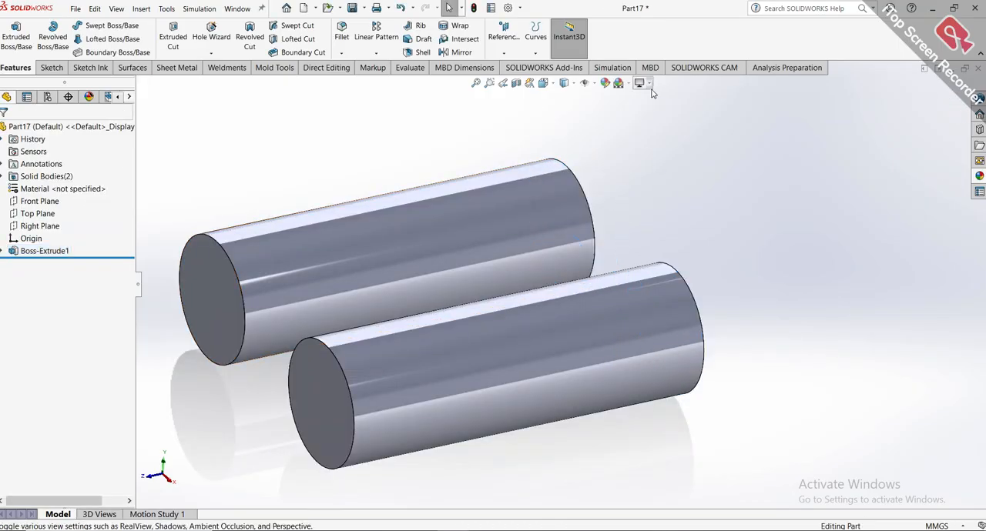
# Change the view settings to give the cylinders brighter shading and turn on Perspective.
pyautogui.click(650, 89)
pyautogui.click(659, 149)
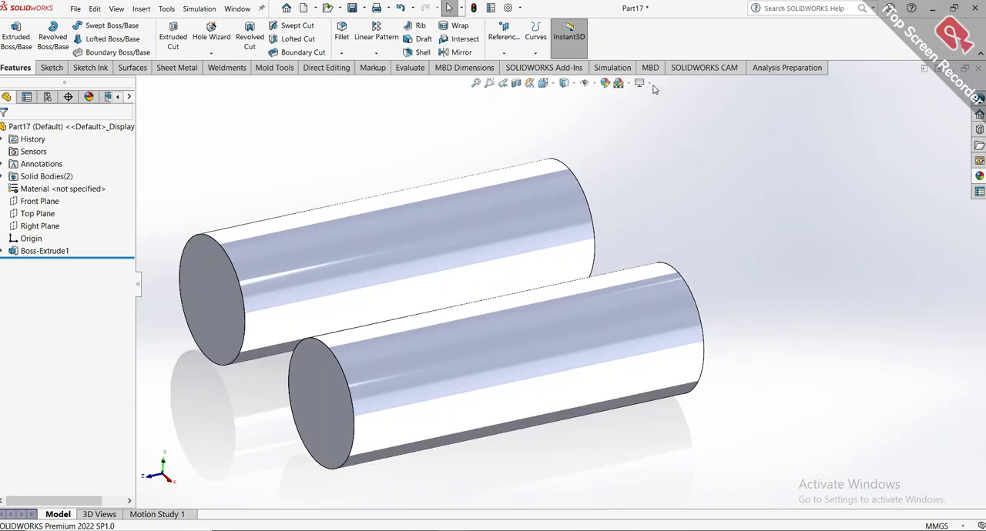
pyautogui.click(651, 89)
pyautogui.click(670, 135)
# Start a new sketch on the front end face of the right cylinder.
pyautogui.scroll(3, 560, 265)
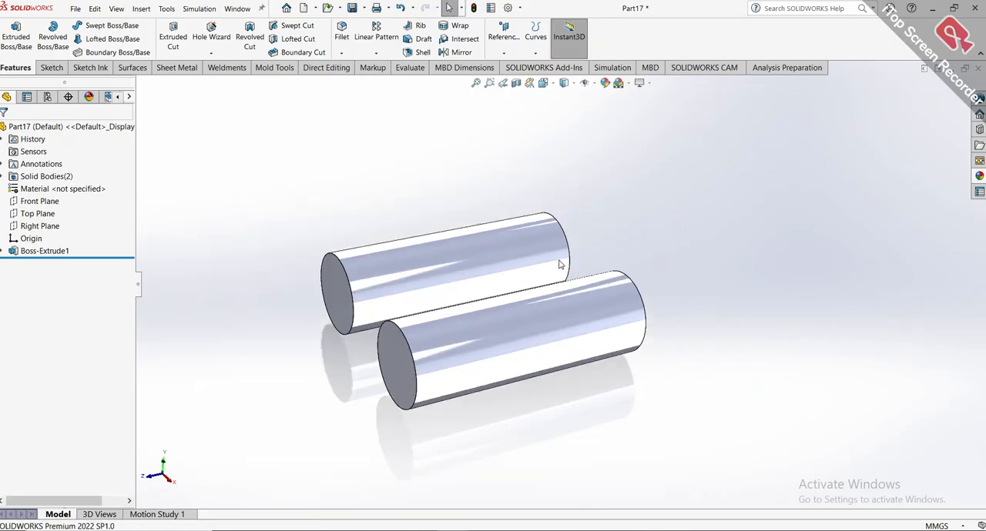
pyautogui.moveTo(560, 264); pyautogui.dragTo(579, 348, button='middle')
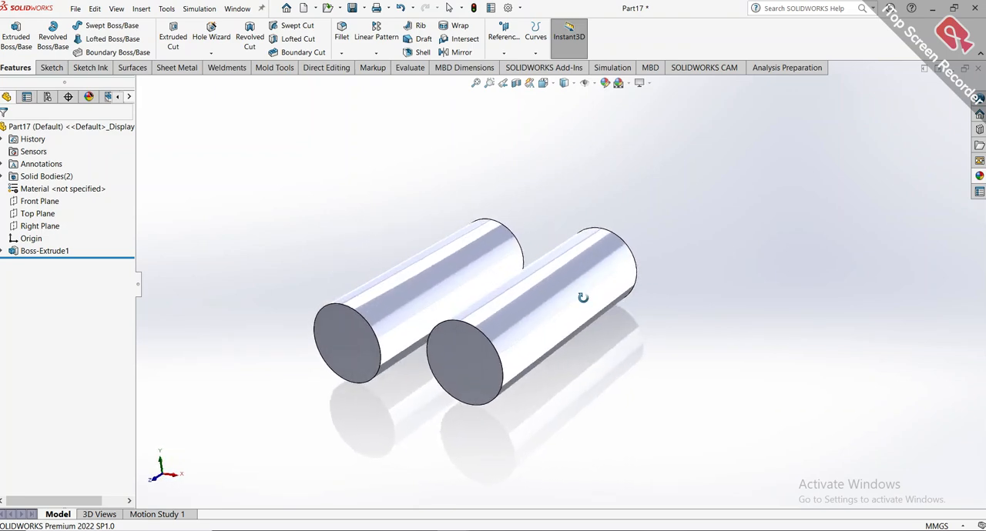
pyautogui.click(473, 356)
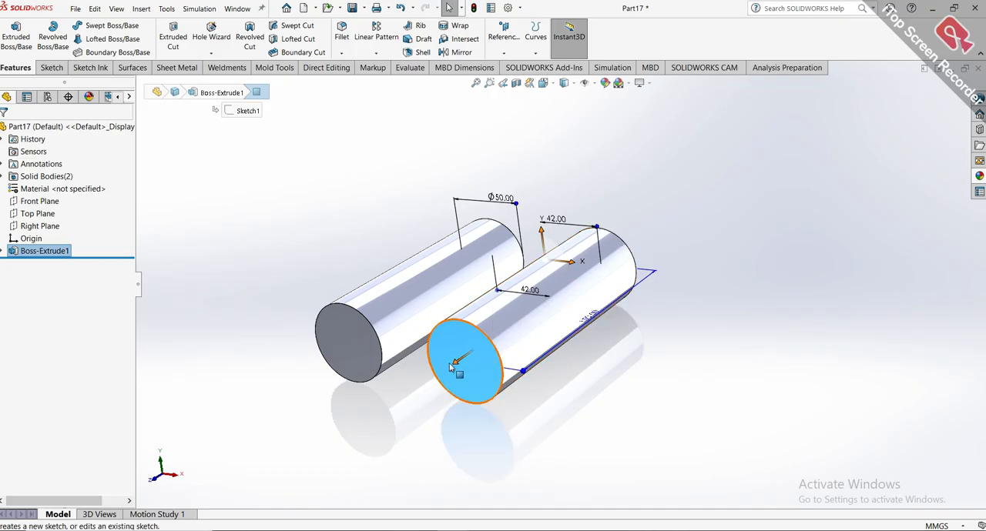
pyautogui.click(39, 201)
pyautogui.click(37, 214)
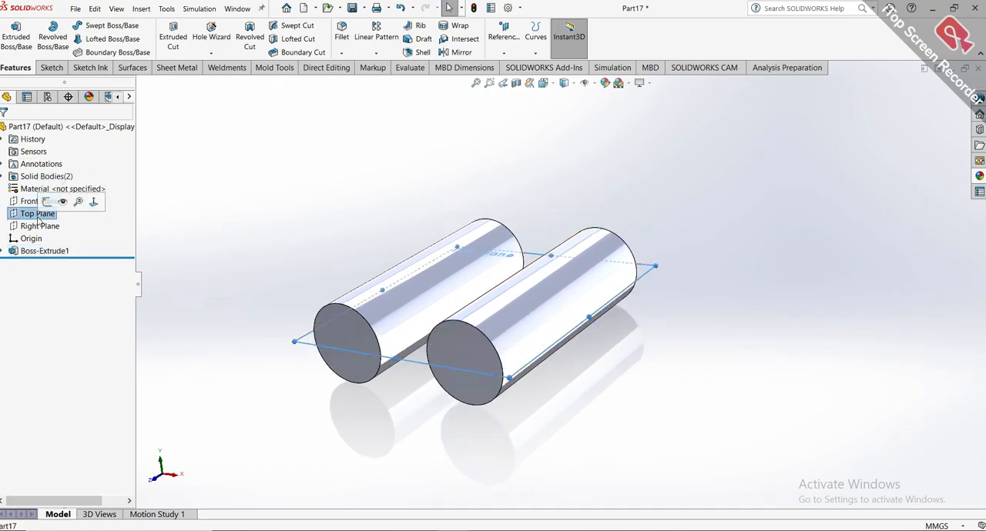
pyautogui.click(38, 226)
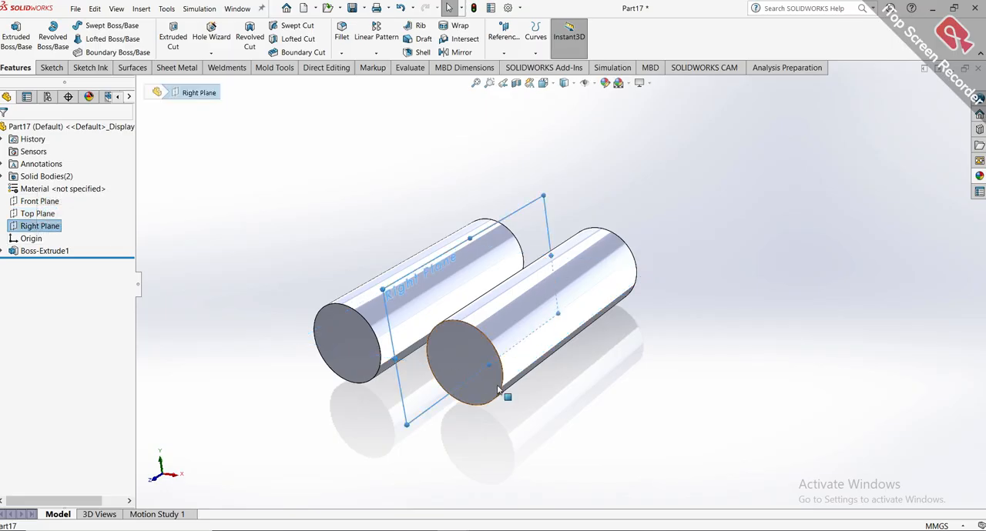
pyautogui.click(452, 348)
pyautogui.click(501, 311)
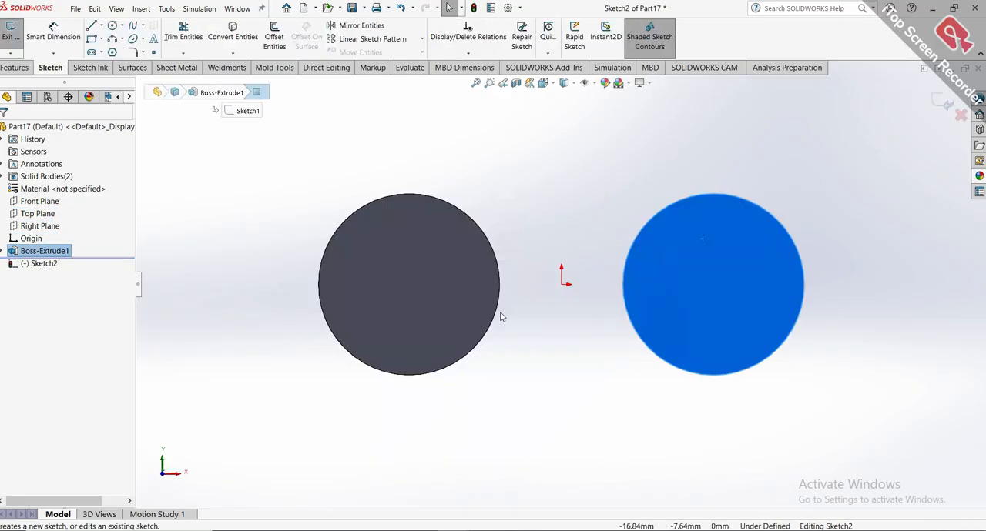
pyautogui.click(541, 345)
pyautogui.click(436, 288)
pyautogui.click(544, 401)
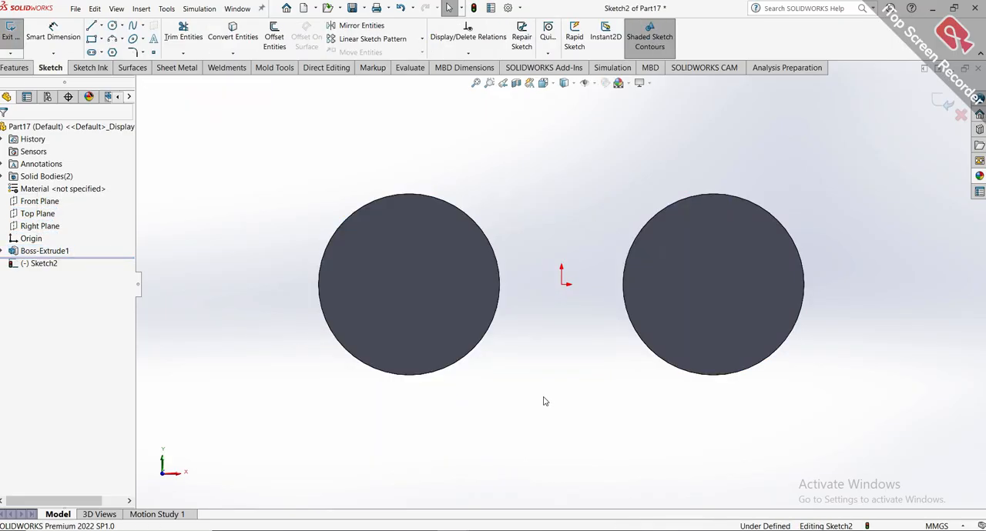
# Draw a circle about 32.6 mm in radius concentric with the right cylinder's end face.
pyautogui.click(112, 26)
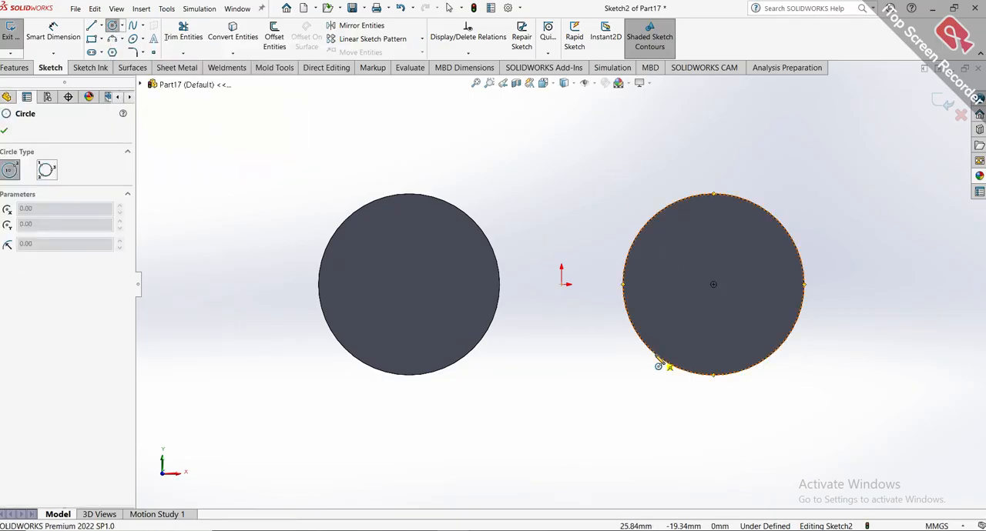
pyautogui.click(713, 284)
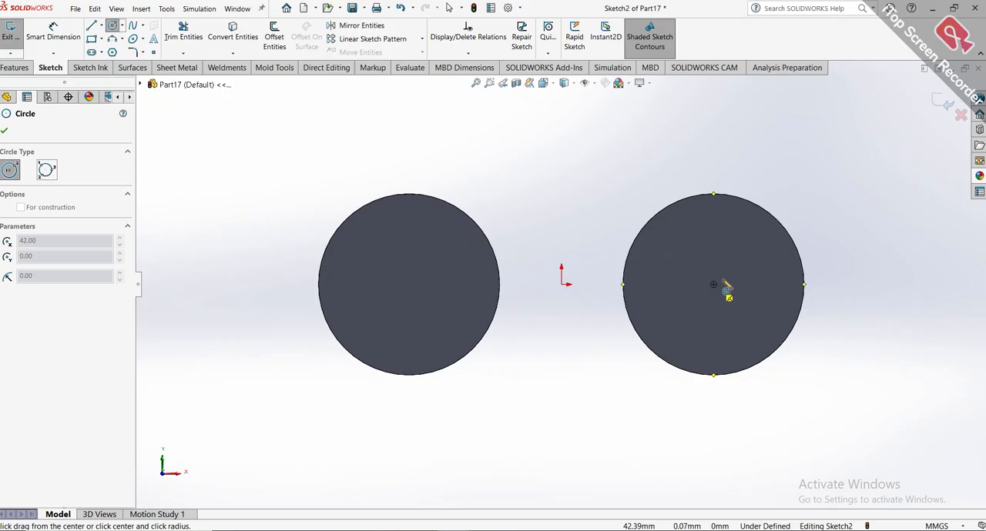
pyautogui.click(831, 285)
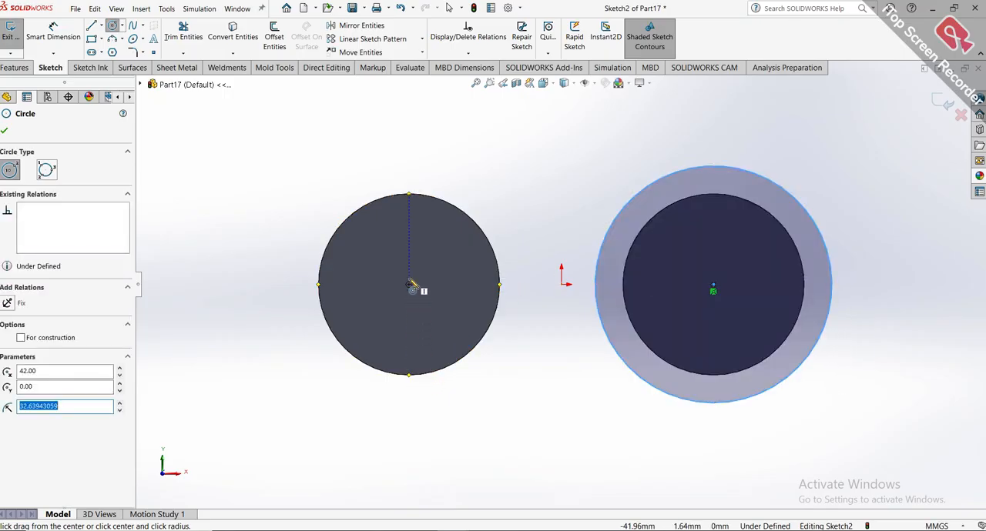
pyautogui.press('Escape')
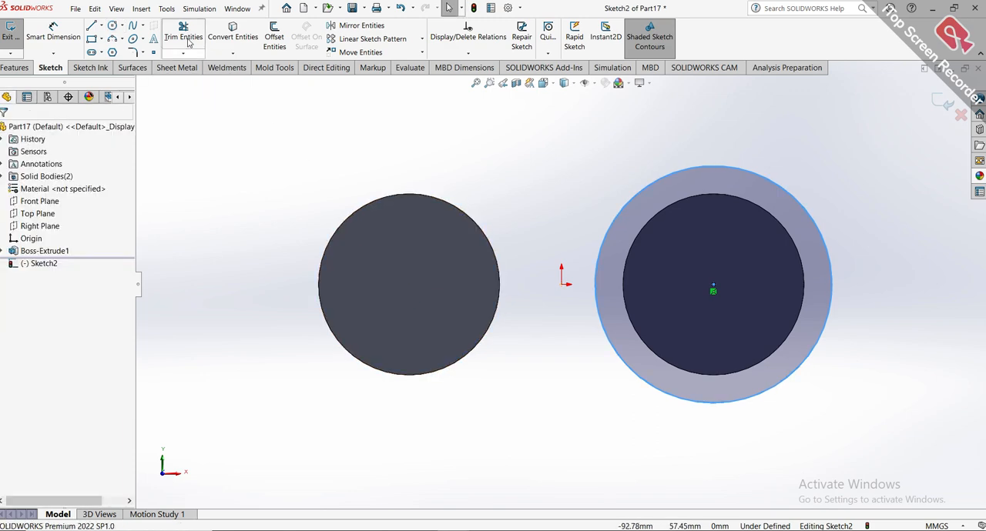
# Draw a near-vertical midpoint line about 105.5 mm long centred on the origin and convert it to construction geometry.
pyautogui.click(102, 26)
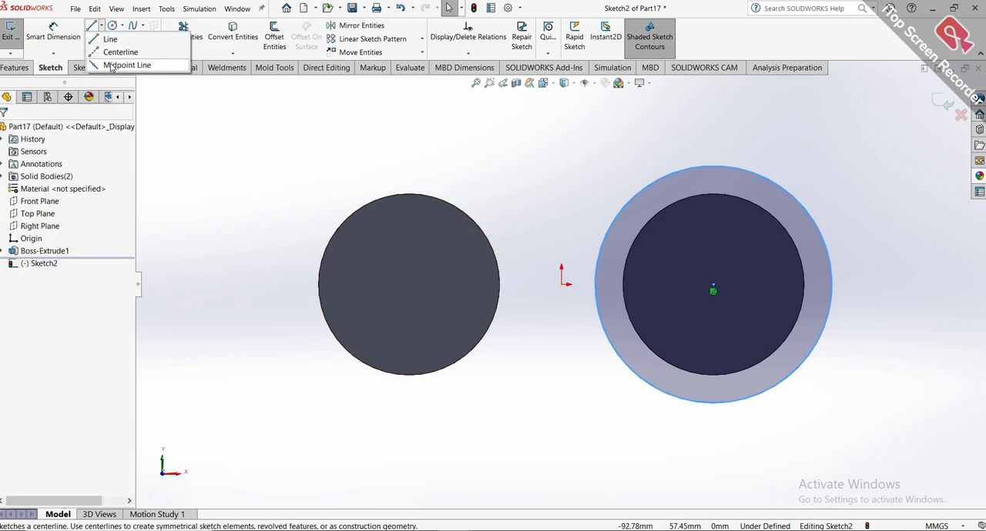
pyautogui.click(115, 63)
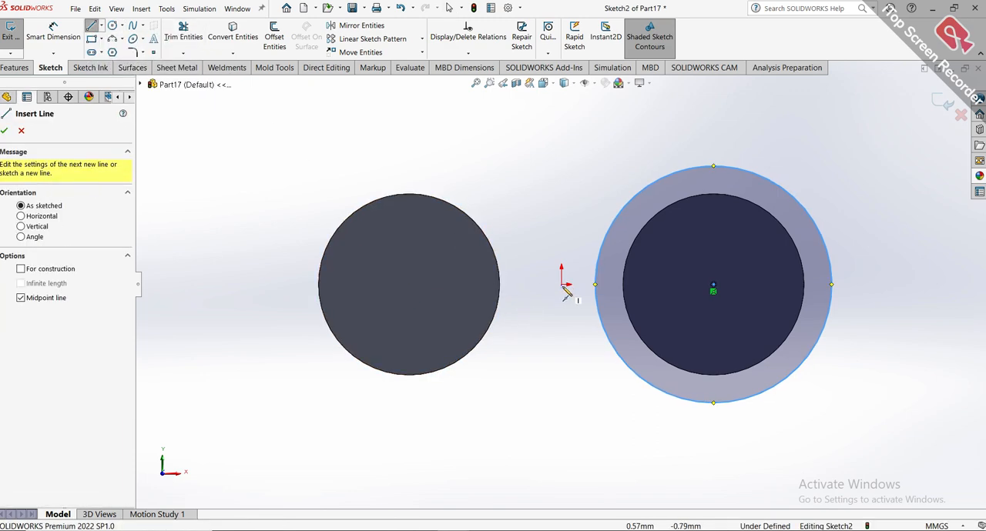
pyautogui.click(561, 282)
pyautogui.click(565, 94)
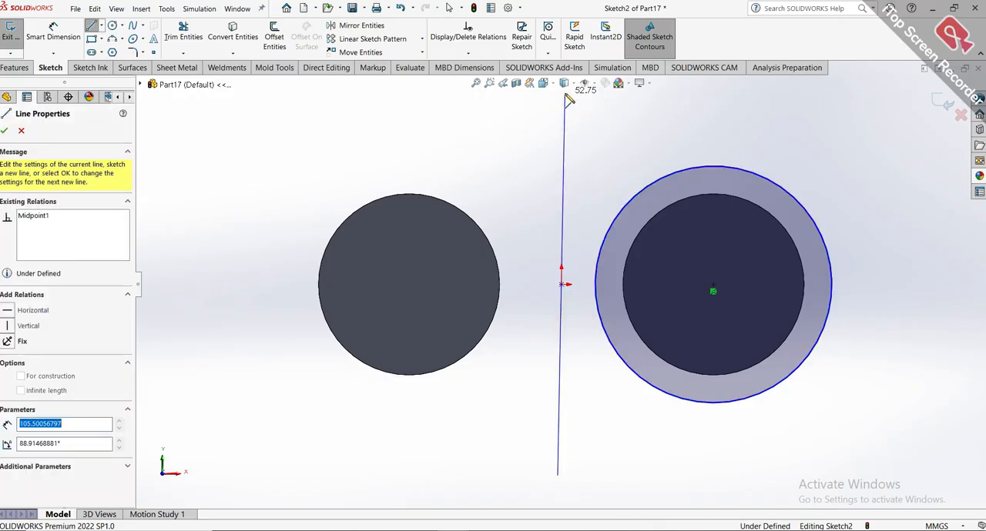
pyautogui.press('Escape')
pyautogui.click(564, 128)
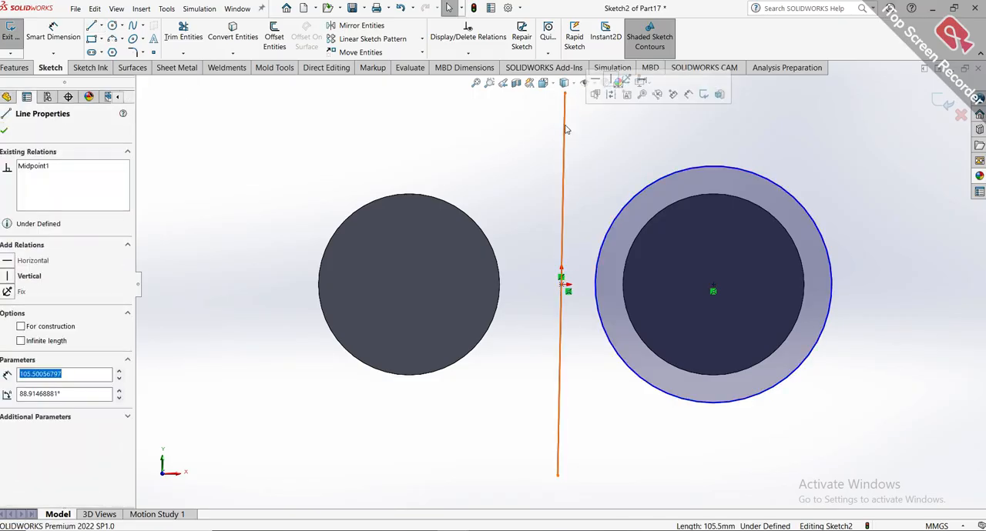
pyautogui.click(609, 101)
pyautogui.scroll(2, 631, 159)
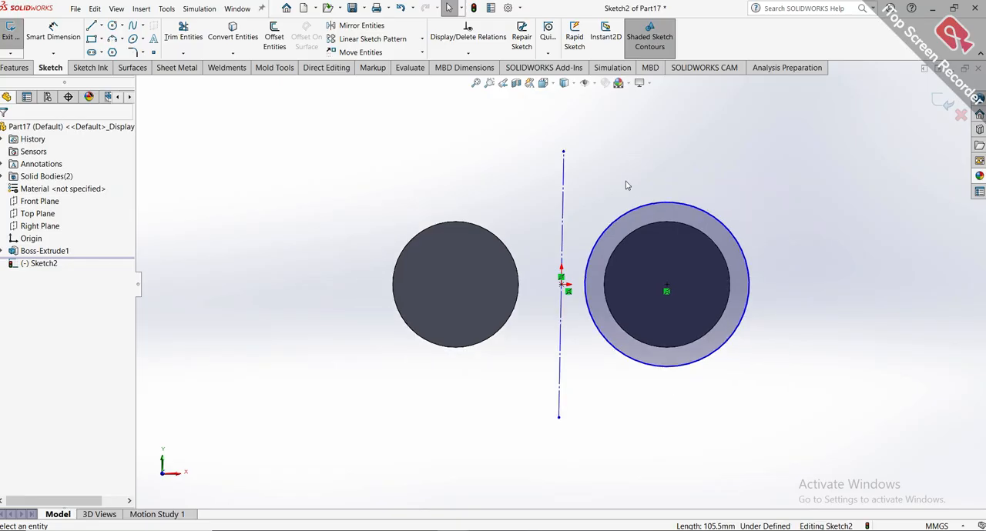
# Mirror the circle around the right cylinder about the construction line, keeping the original.
pyautogui.click(358, 26)
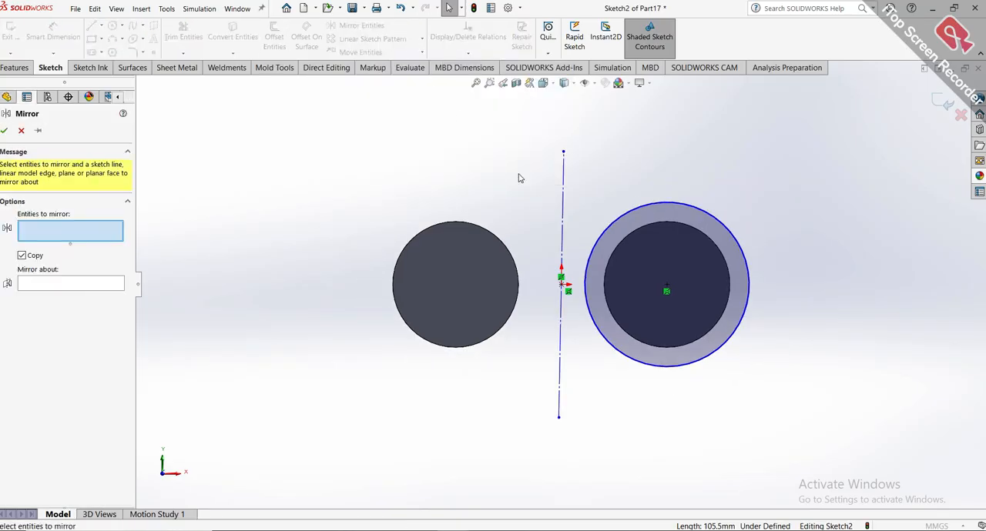
pyautogui.click(593, 249)
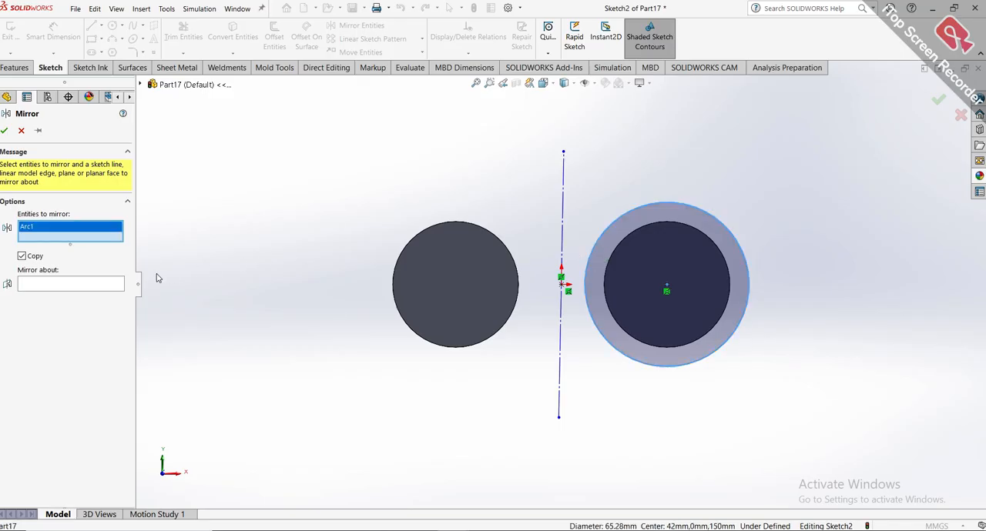
pyautogui.click(111, 282)
pyautogui.click(566, 231)
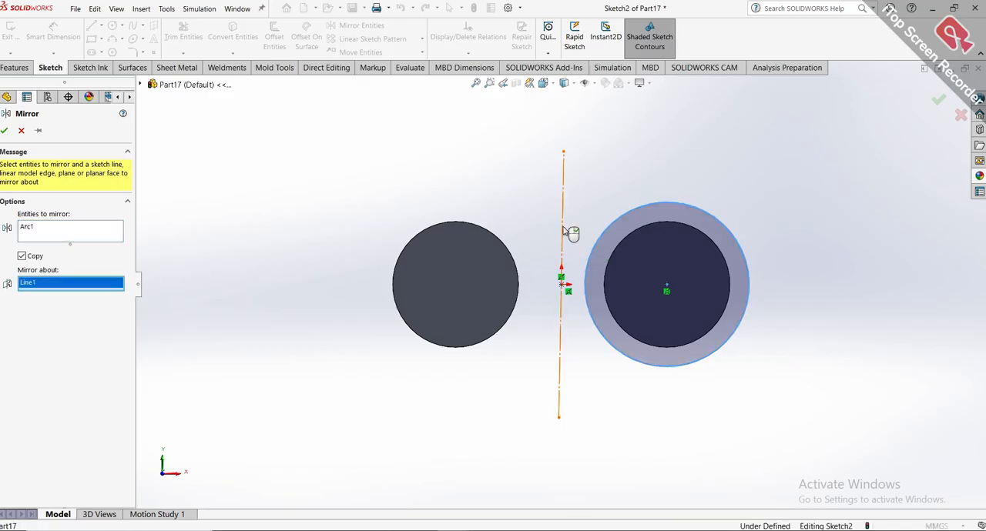
pyautogui.click(8, 133)
# Dimension the outer circle around the right cylinder to a diameter of 59.18 mm.
pyautogui.scroll(2, 750, 237)
pyautogui.scroll(-2, 750, 237)
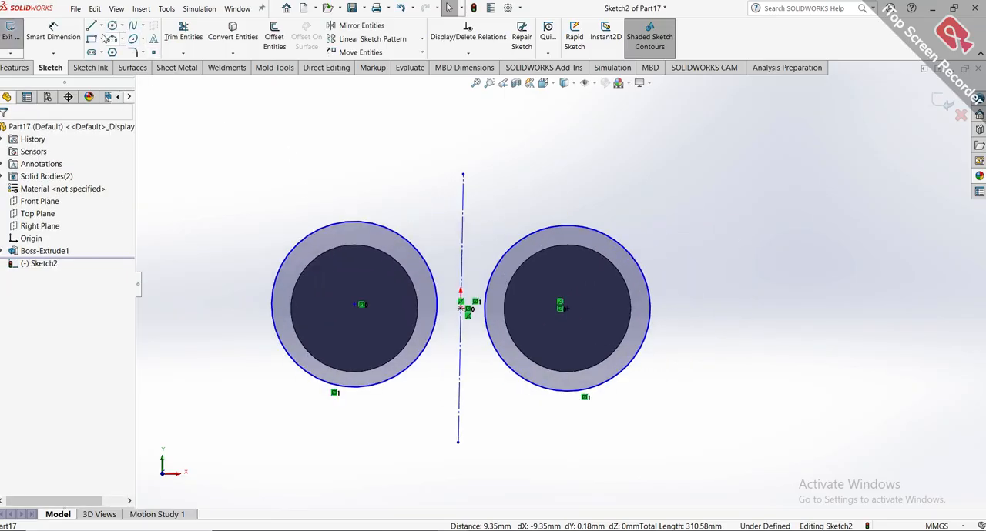
pyautogui.click(585, 230)
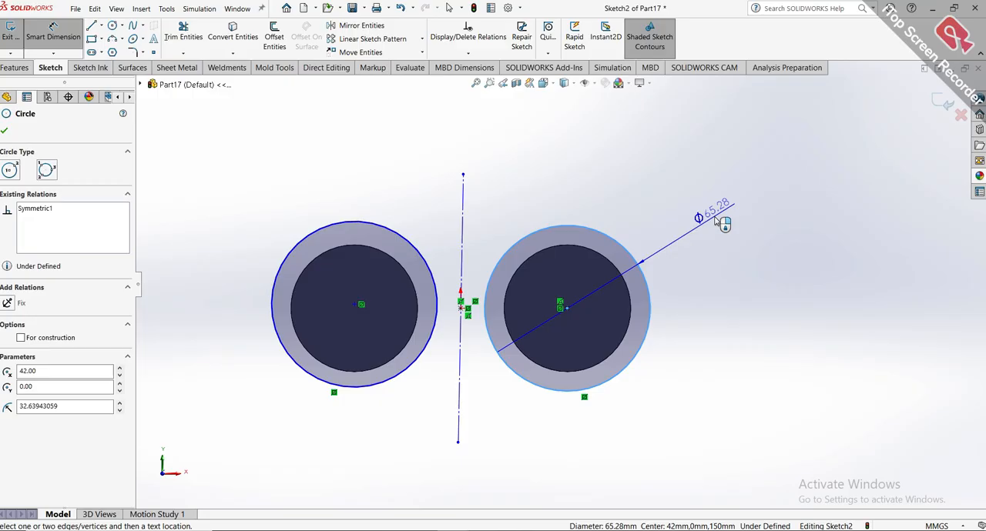
pyautogui.click(719, 221)
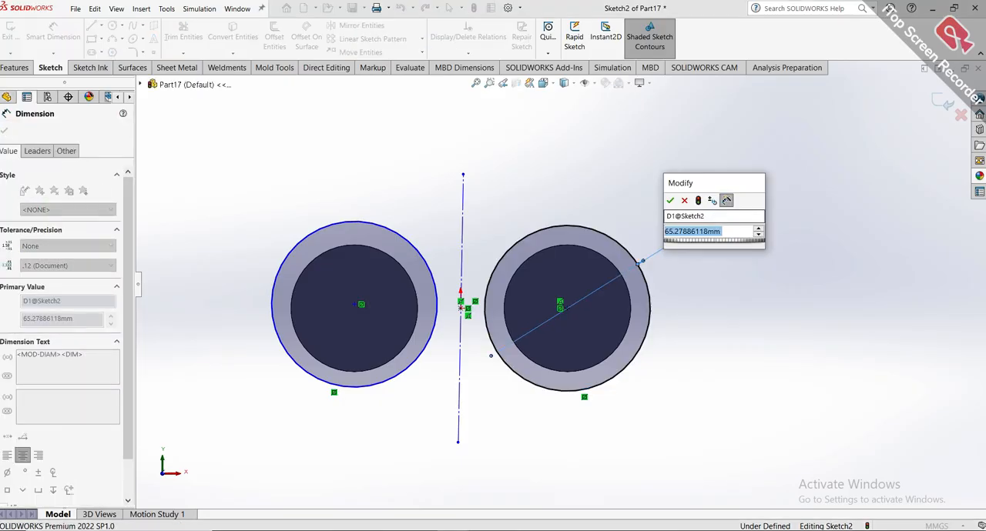
pyautogui.write('65.5')
pyautogui.press('Return')
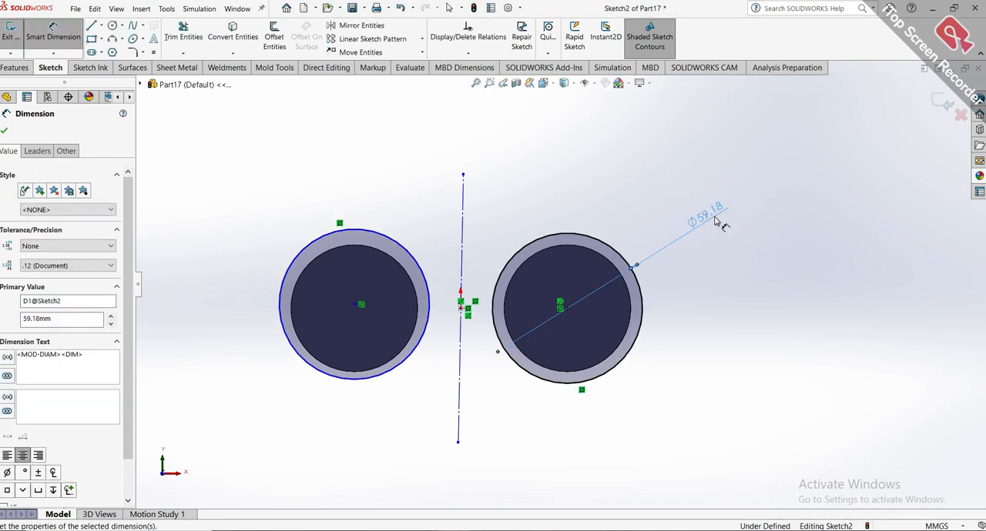
pyautogui.press('Escape')
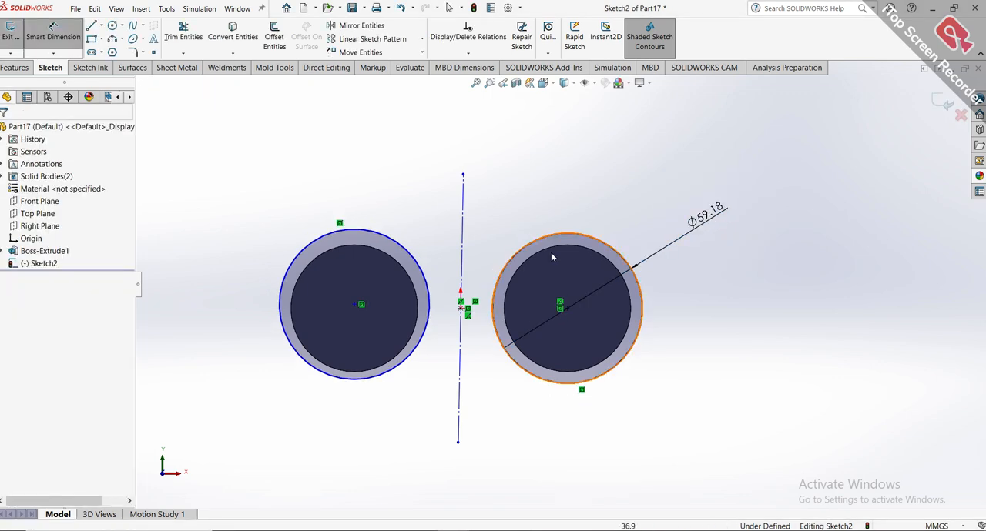
pyautogui.press('Escape')
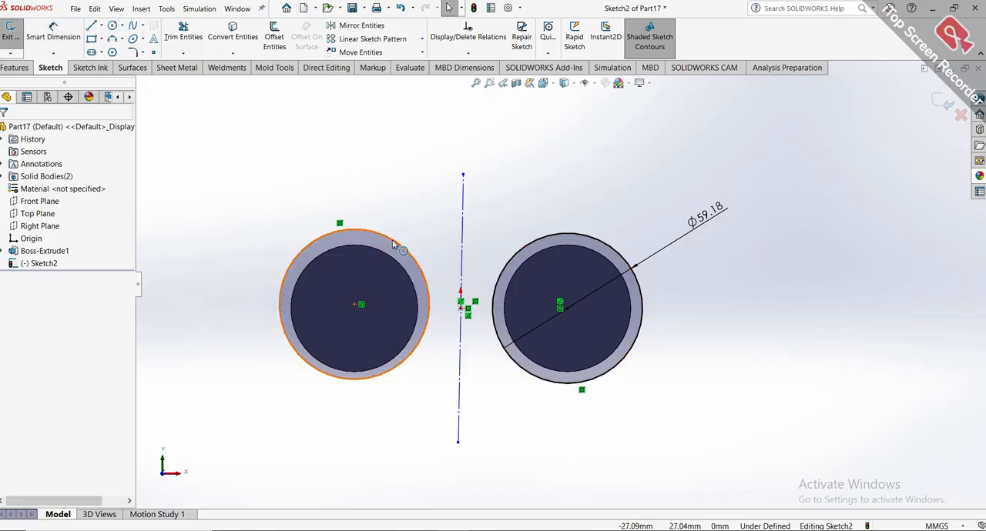
# Add an equal relation between the outer circles around the right and left cylinders.
pyautogui.click(493, 288)
pyautogui.keyDown('ctrl'); pyautogui.click(429, 295); pyautogui.keyUp('ctrl')
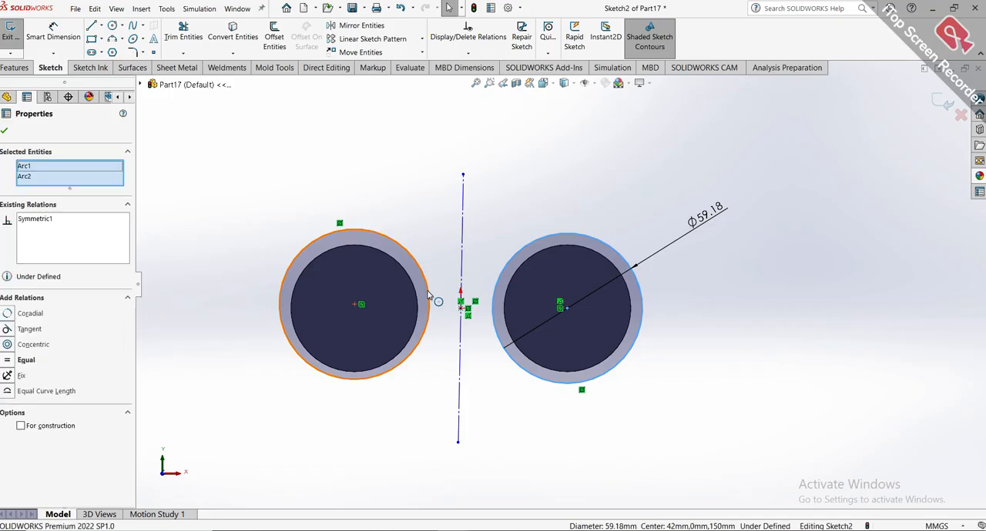
pyautogui.click(10, 361)
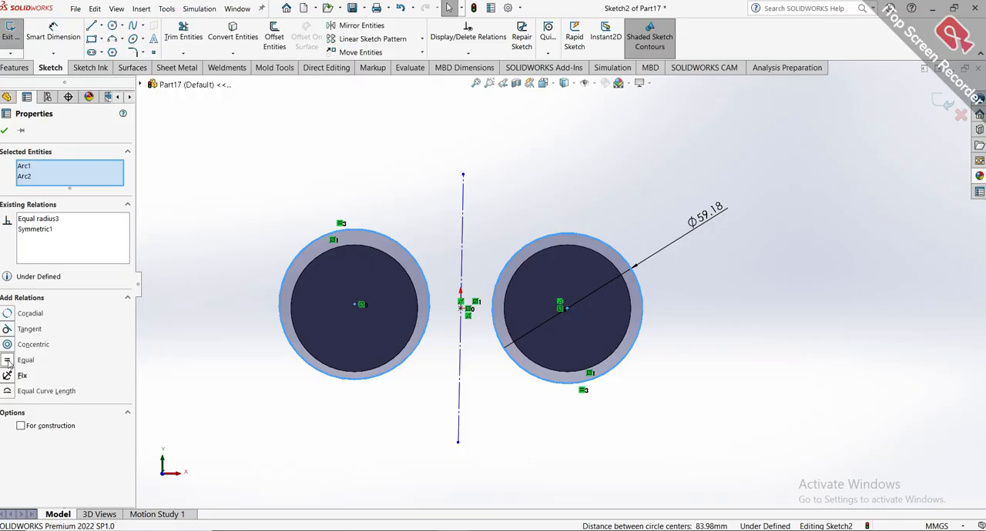
pyautogui.click(5, 130)
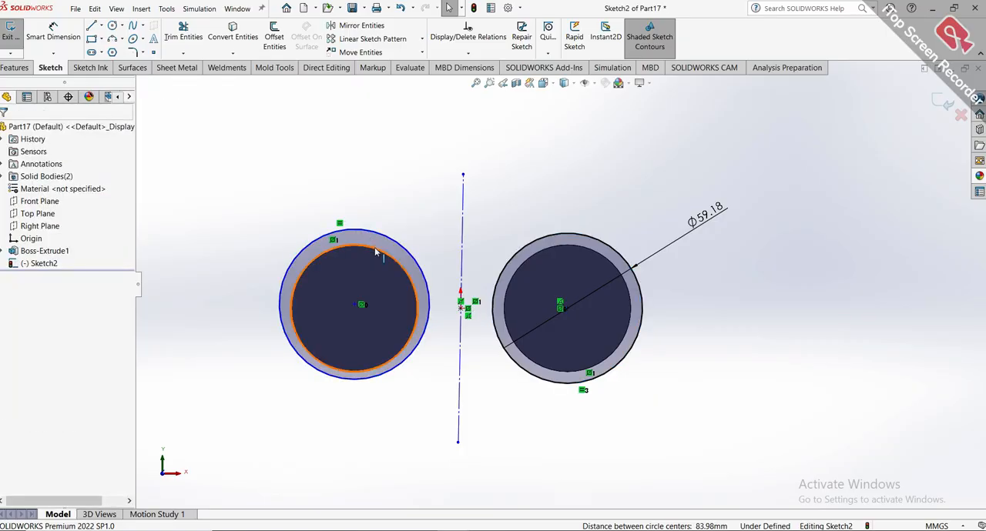
pyautogui.scroll(-2, 254, 185)
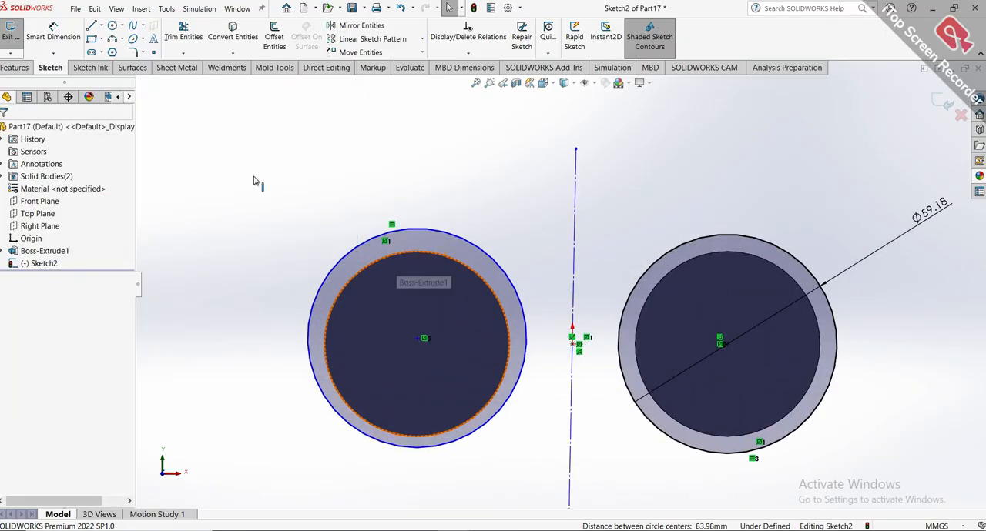
pyautogui.click(52, 32)
pyautogui.click(486, 255)
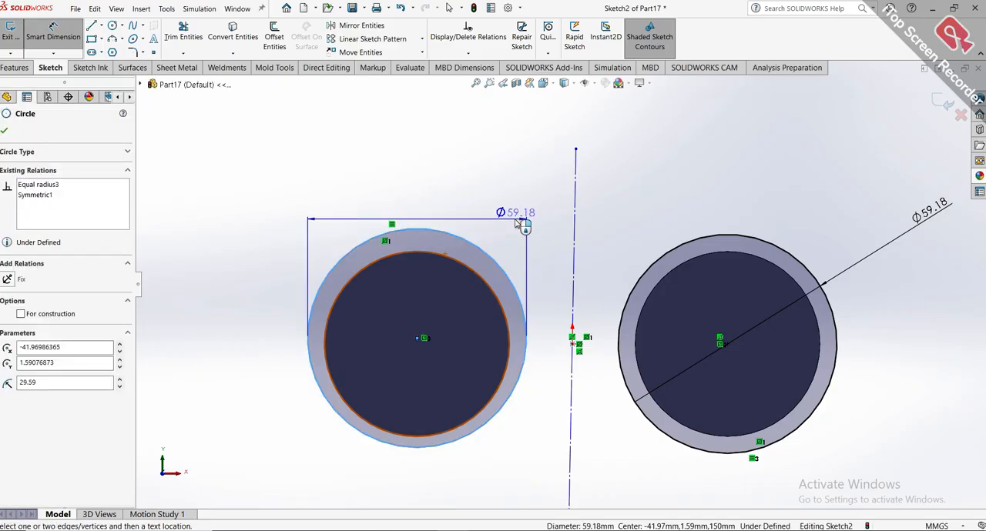
pyautogui.press('Escape')
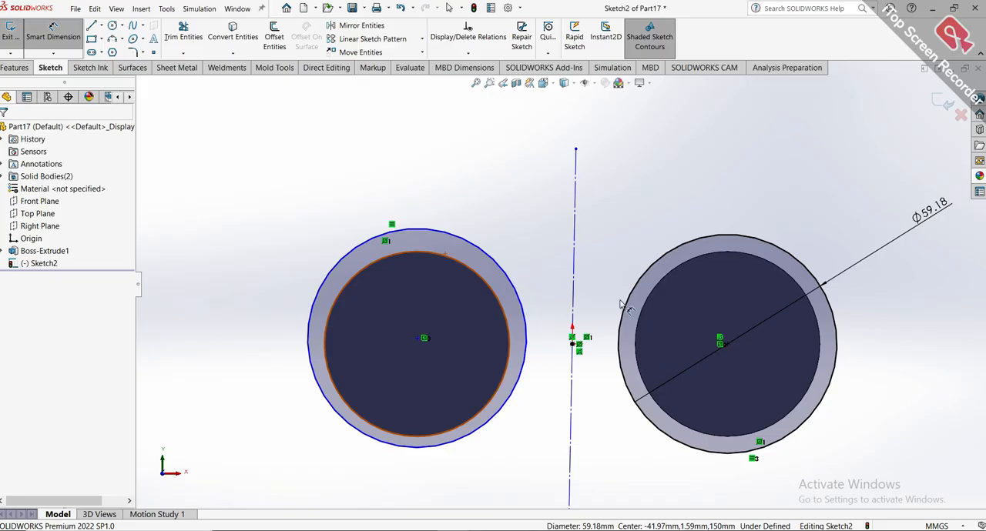
pyautogui.press('Escape')
# Delete the mirrored left circle and draw a circle about 28.8 mm in radius concentric with the left cylinder's end face.
pyautogui.click(517, 300)
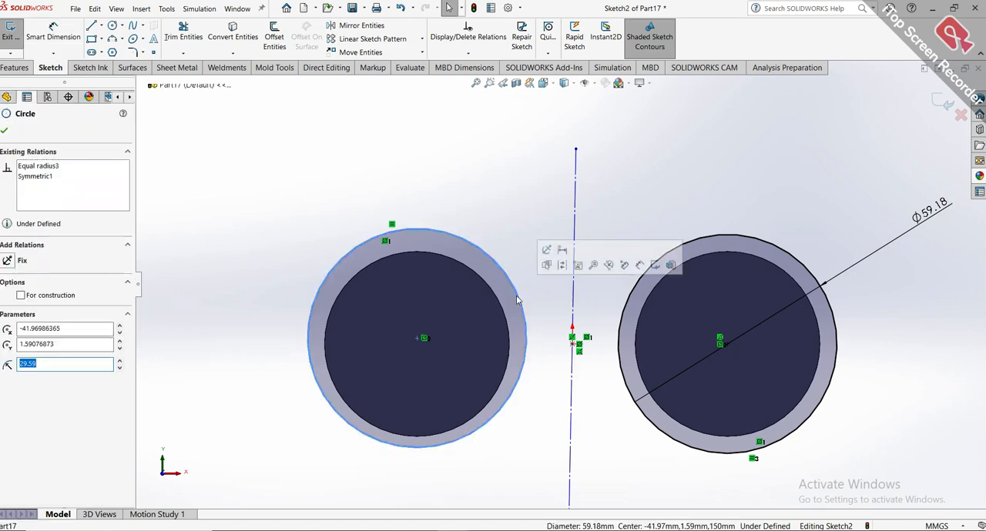
pyautogui.press('Delete')
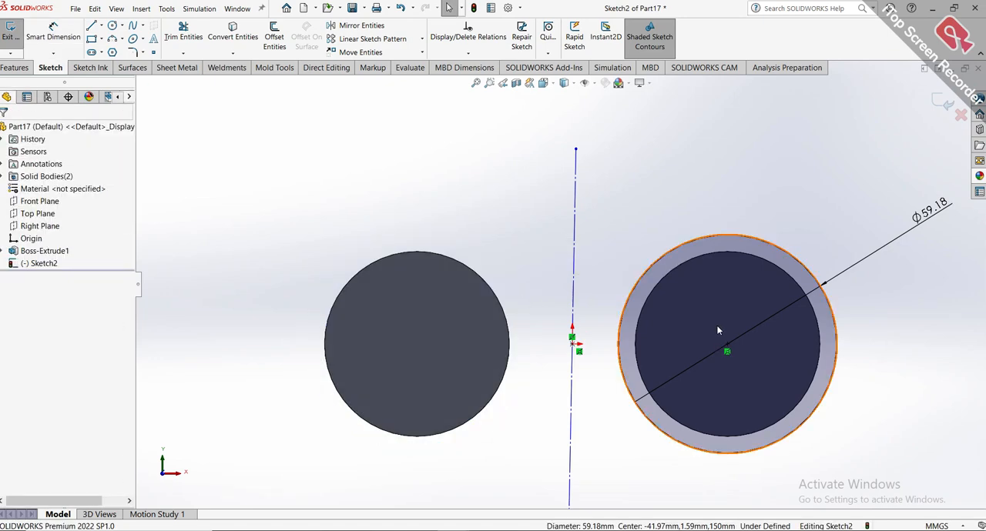
pyautogui.click(113, 25)
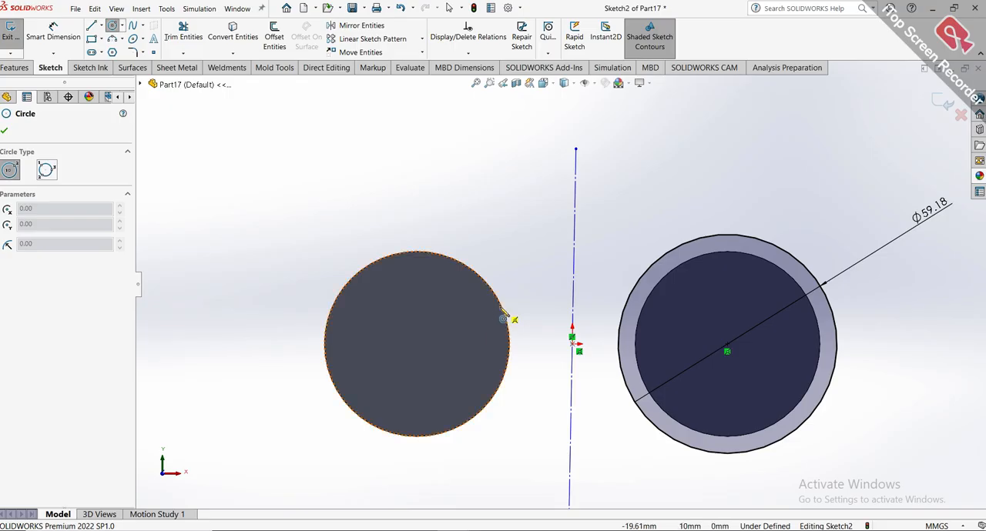
pyautogui.press('Escape')
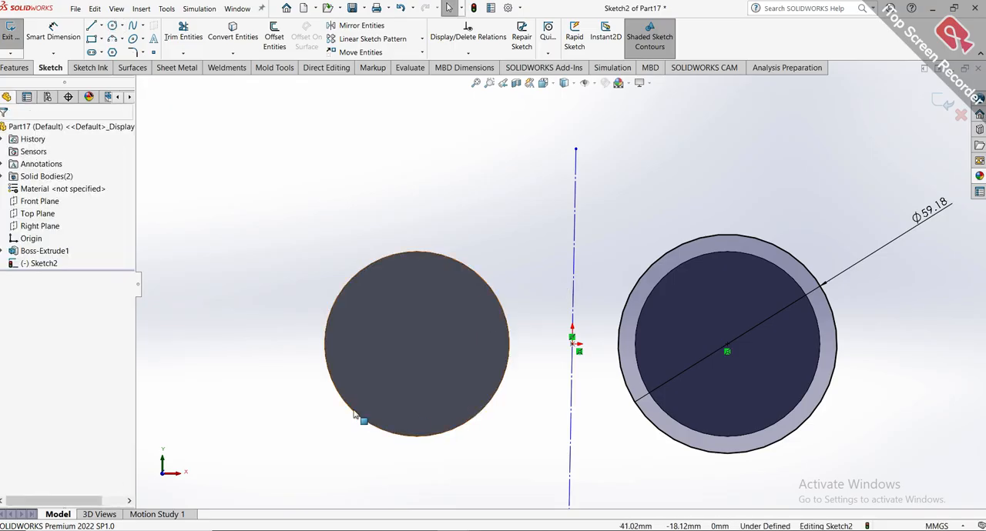
pyautogui.click(113, 26)
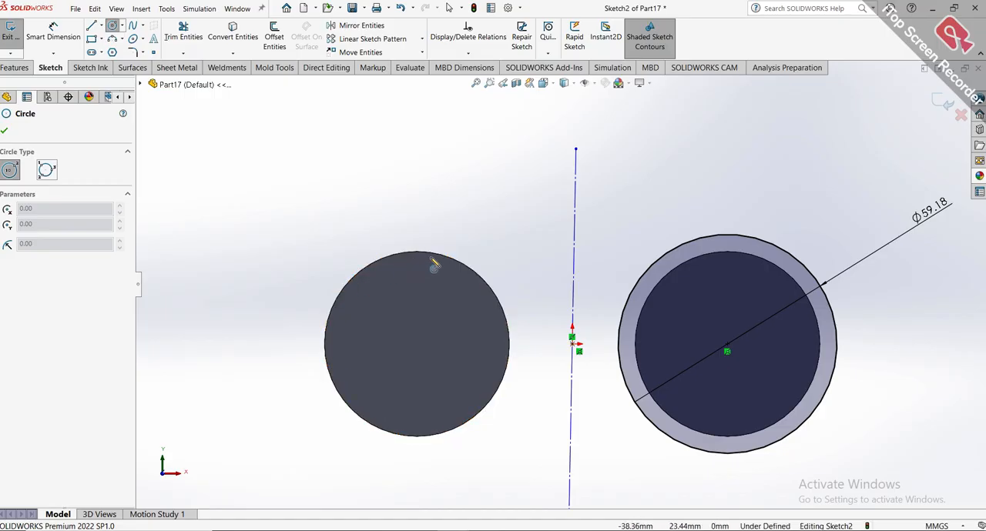
pyautogui.click(416, 344)
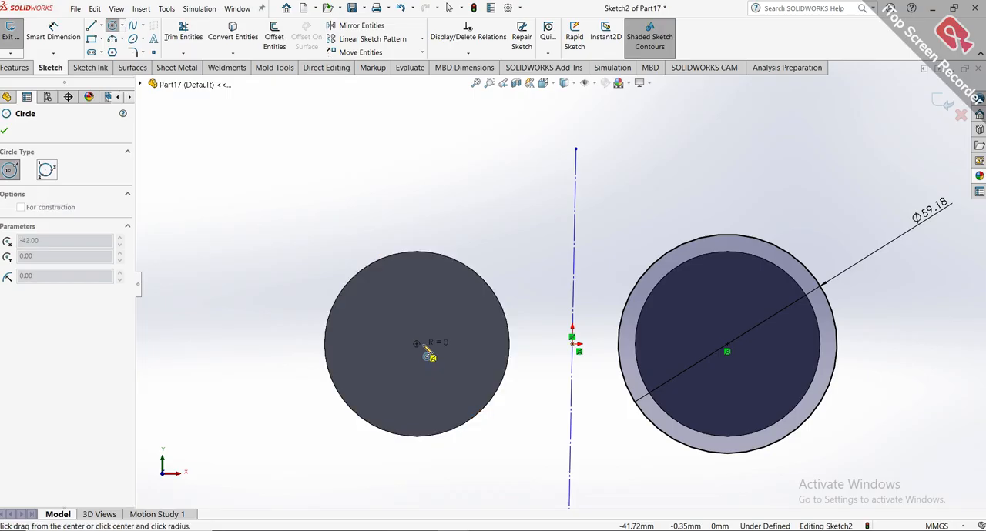
pyautogui.click(525, 350)
pyautogui.click(524, 346)
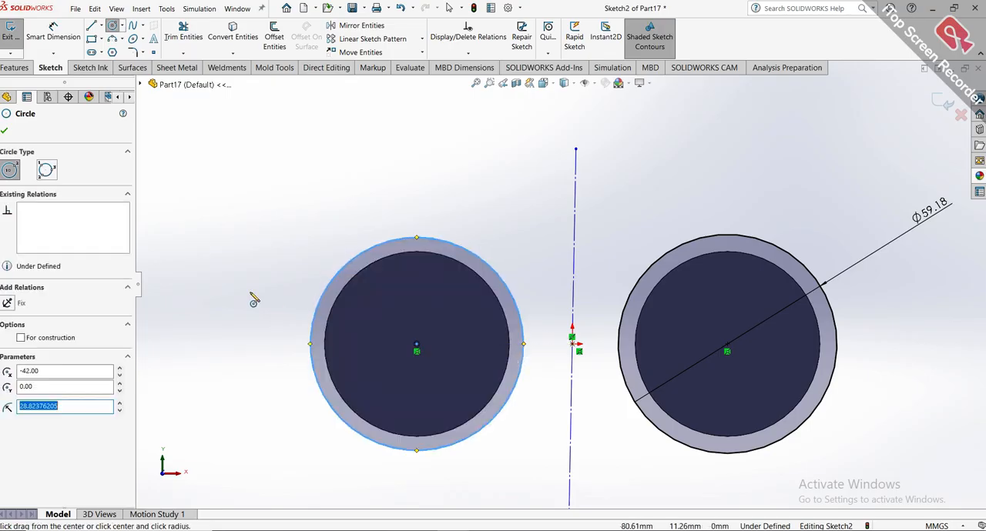
# Dimension the outer circle around the left cylinder to a diameter of 59.18 mm.
pyautogui.click(66, 35)
pyautogui.click(503, 279)
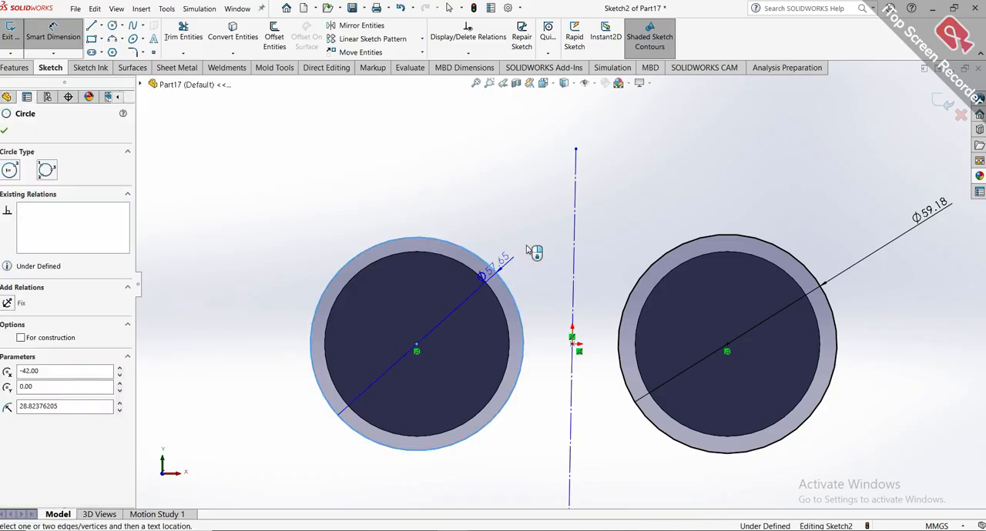
pyautogui.click(533, 244)
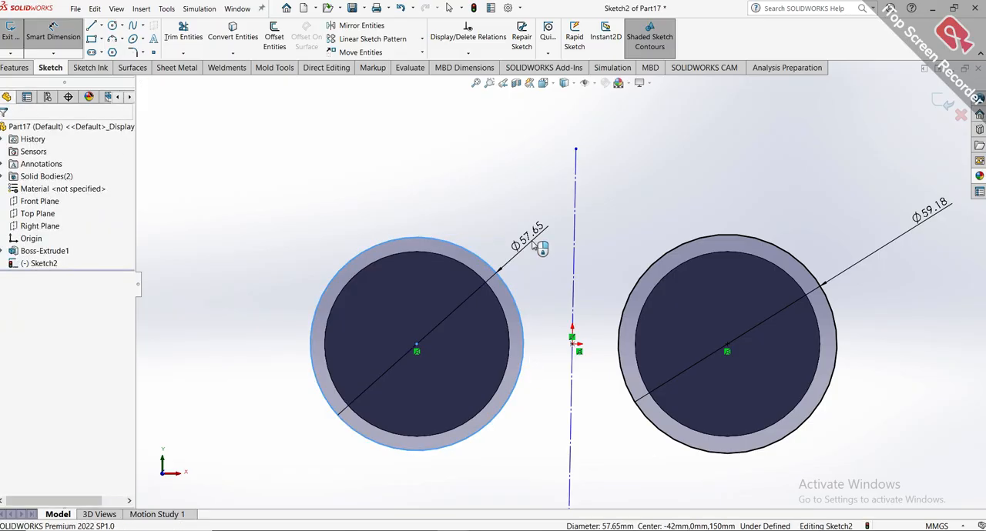
pyautogui.write('59.1')
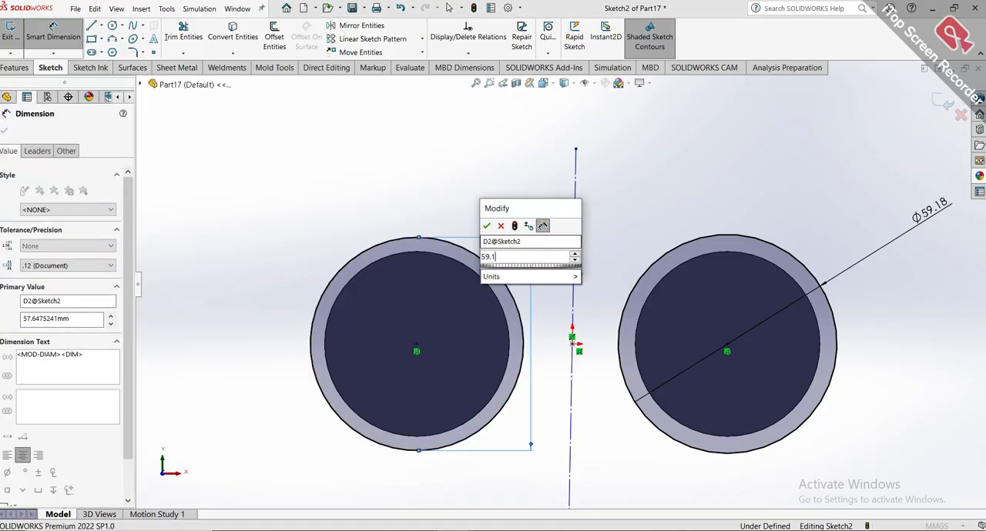
pyautogui.write('8')
pyautogui.press('Return')
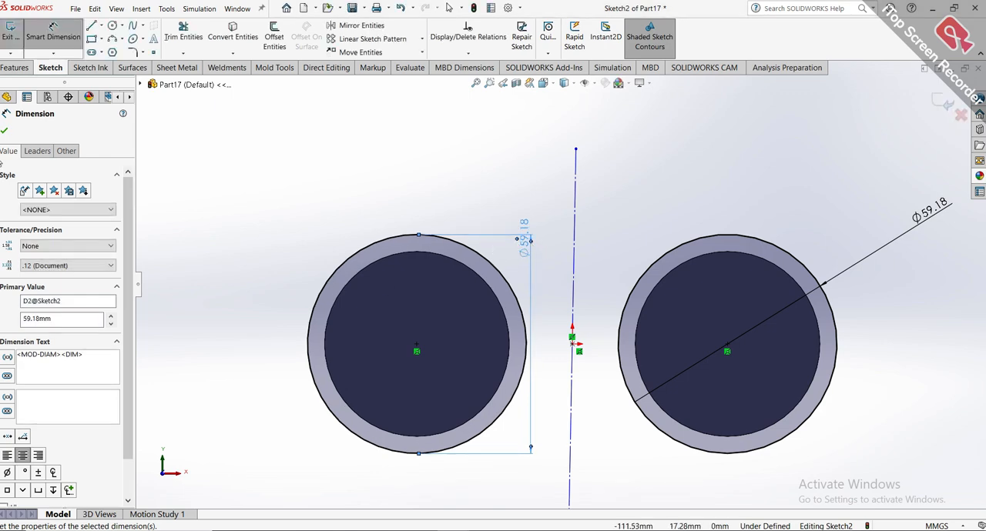
pyautogui.click(5, 131)
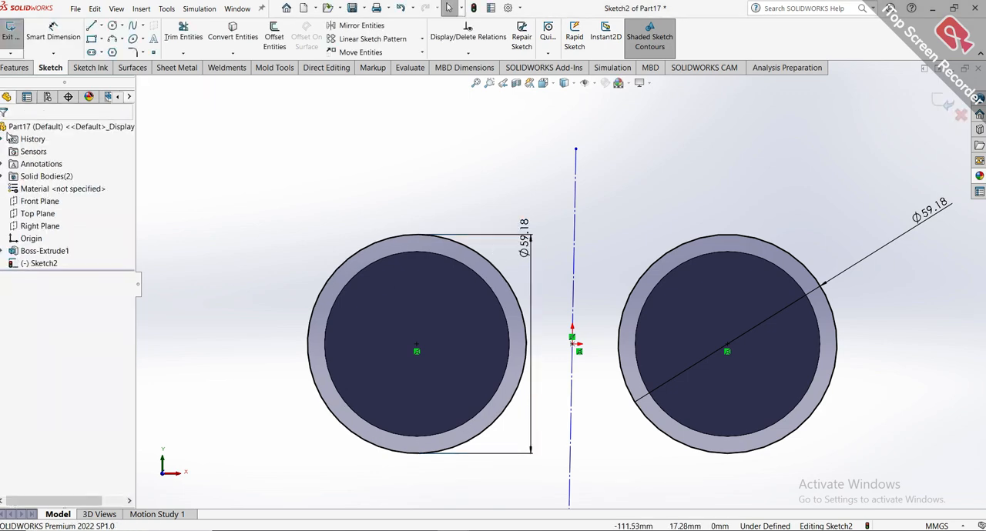
# Extrude both outer circles 150 mm blind in the reversed direction, back over the barrels, with the results merged.
pyautogui.click(13, 68)
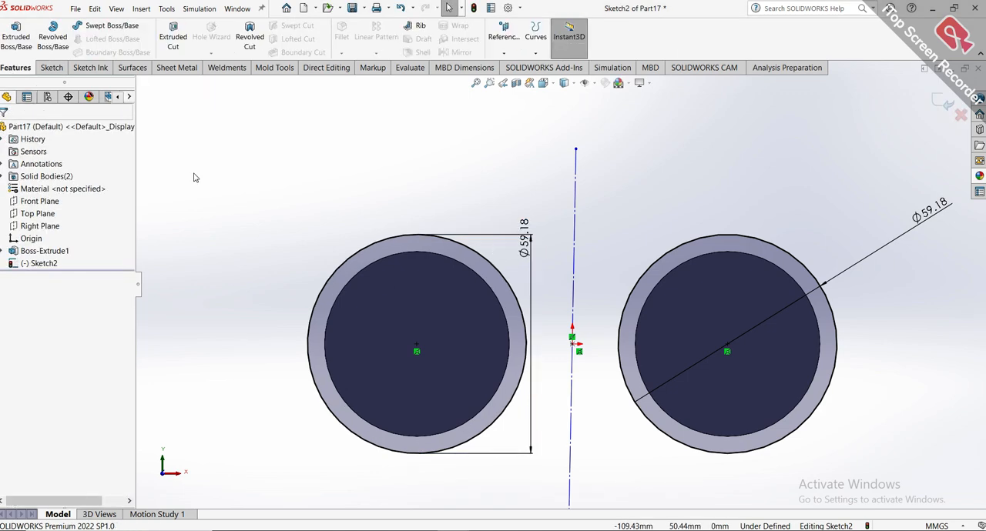
pyautogui.click(16, 36)
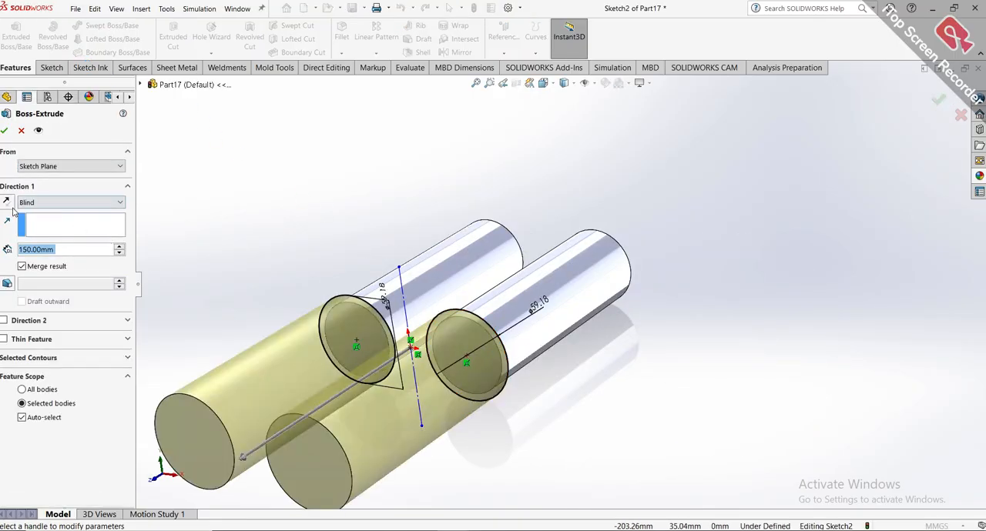
pyautogui.click(7, 201)
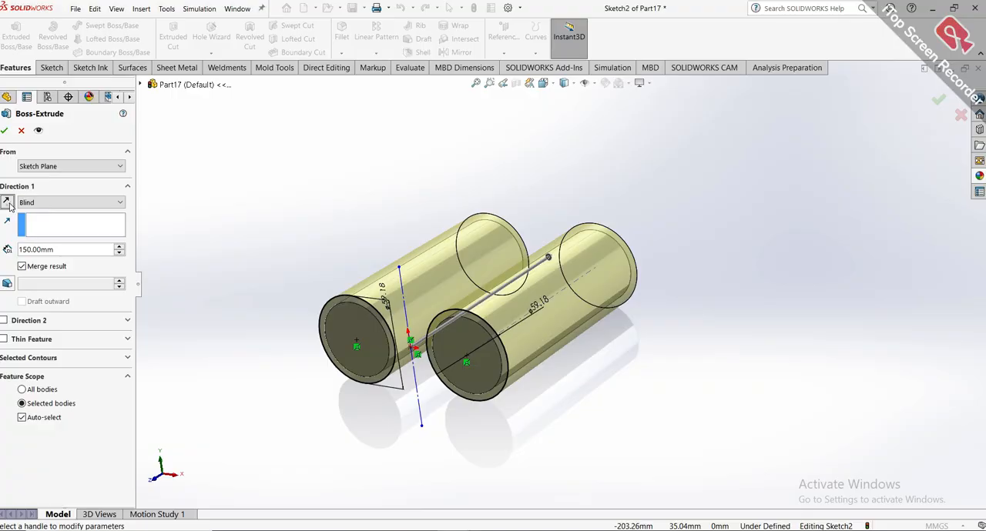
pyautogui.press('Return')
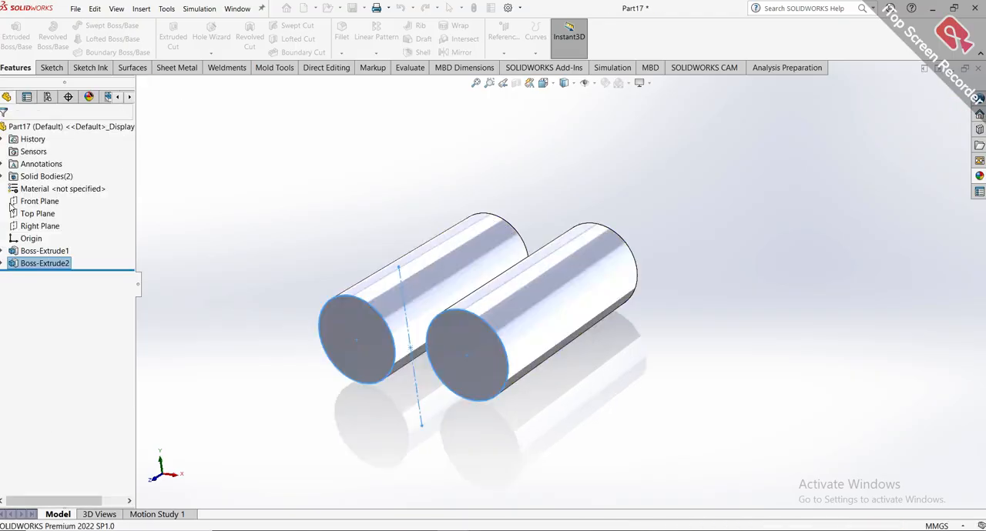
# Edit the extrusion of the two outer circles and set its blind depth to 56 mm.
pyautogui.rightClick(36, 263)
pyautogui.click(35, 234)
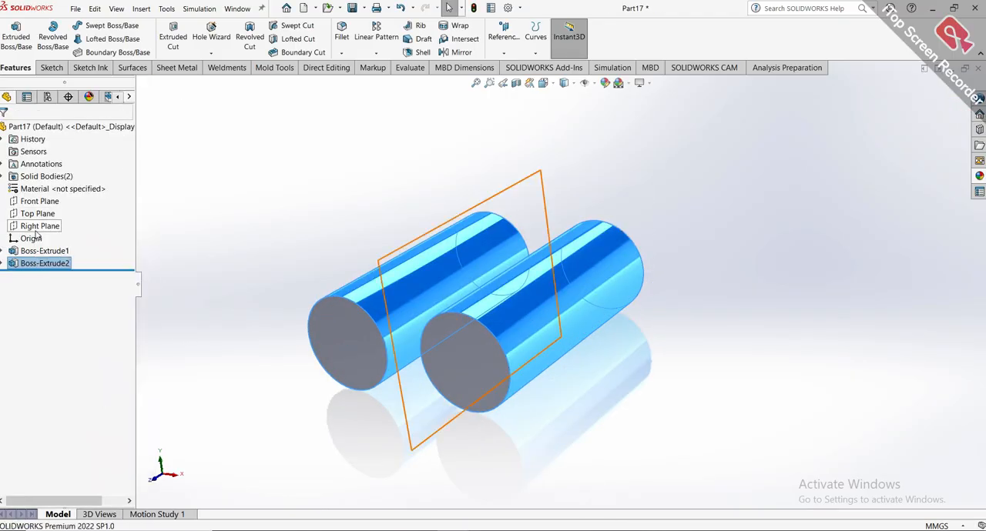
pyautogui.rightClick(42, 264)
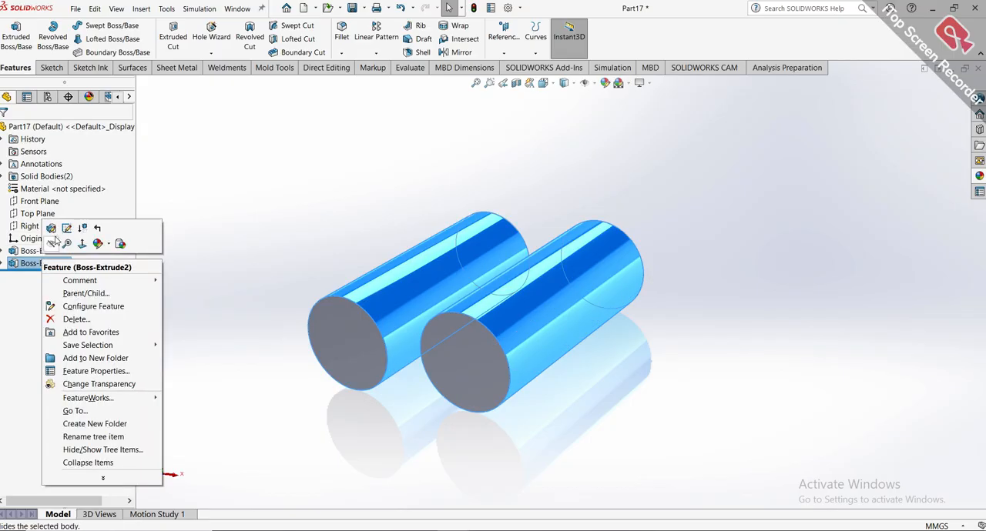
pyautogui.click(53, 240)
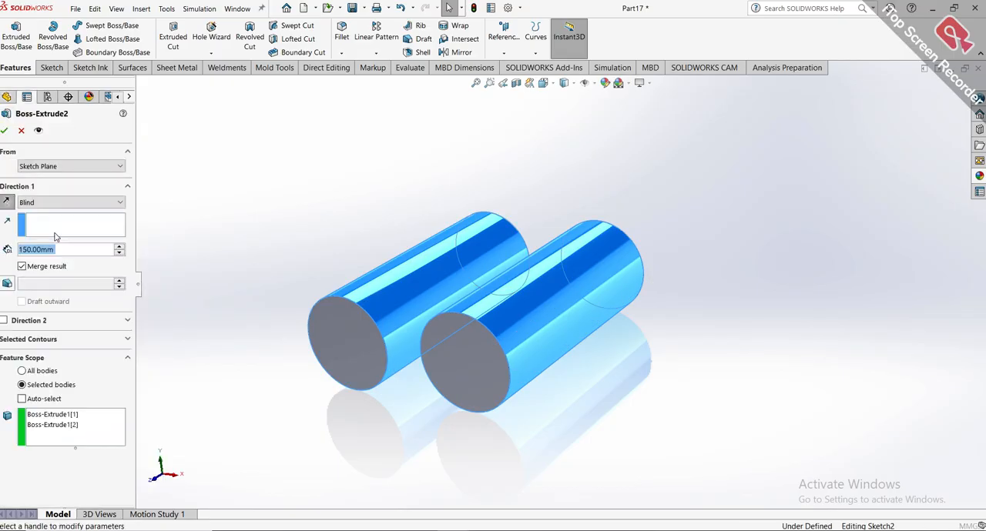
pyautogui.write('56')
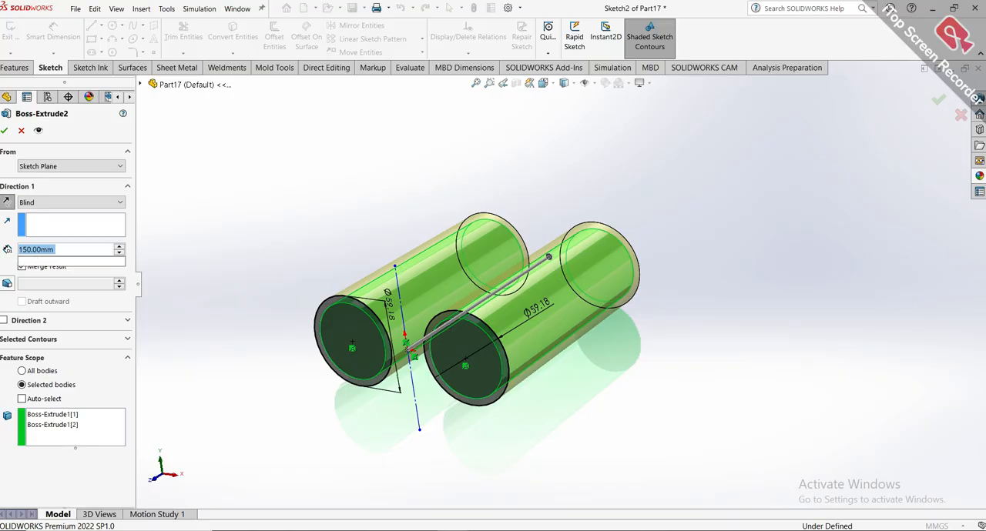
pyautogui.press('Return')
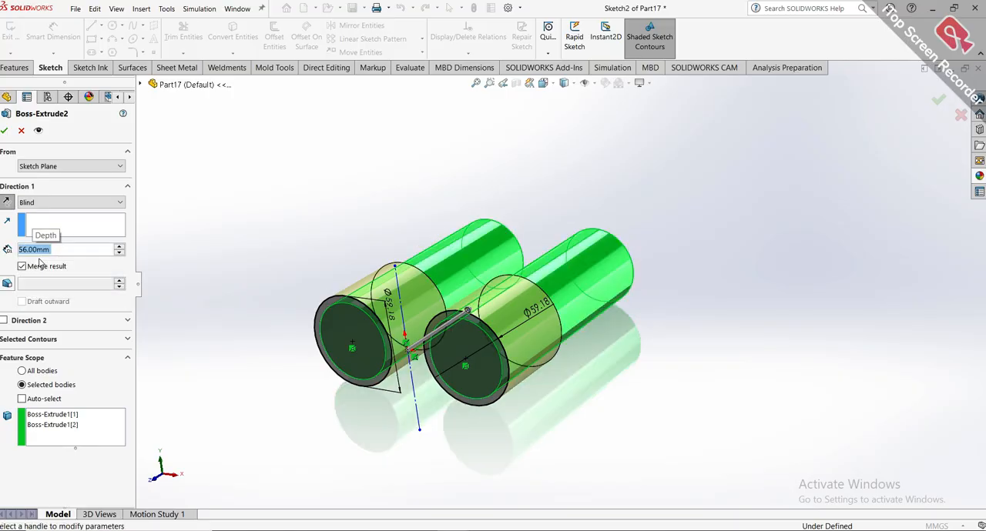
pyautogui.moveTo(547, 360); pyautogui.dragTo(510, 361, button='middle')
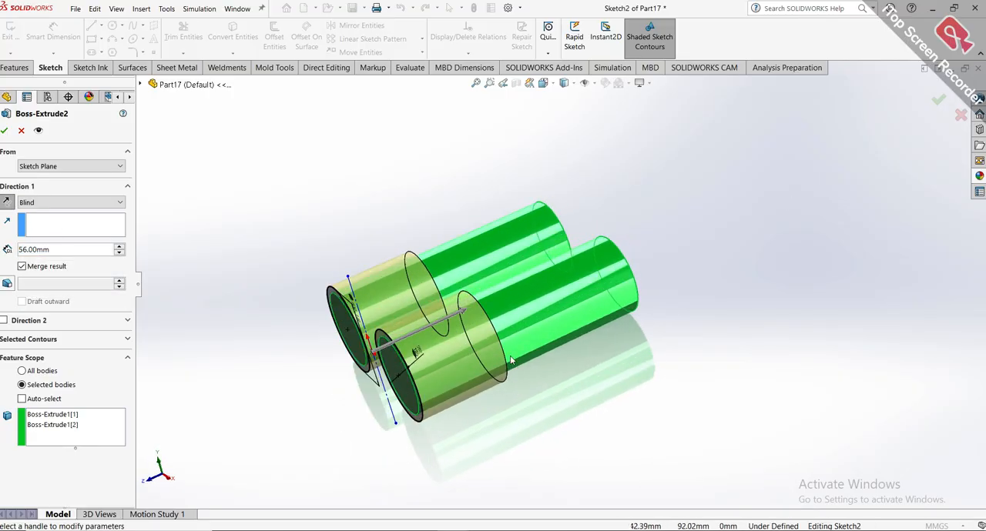
pyautogui.scroll(-2, 511, 360)
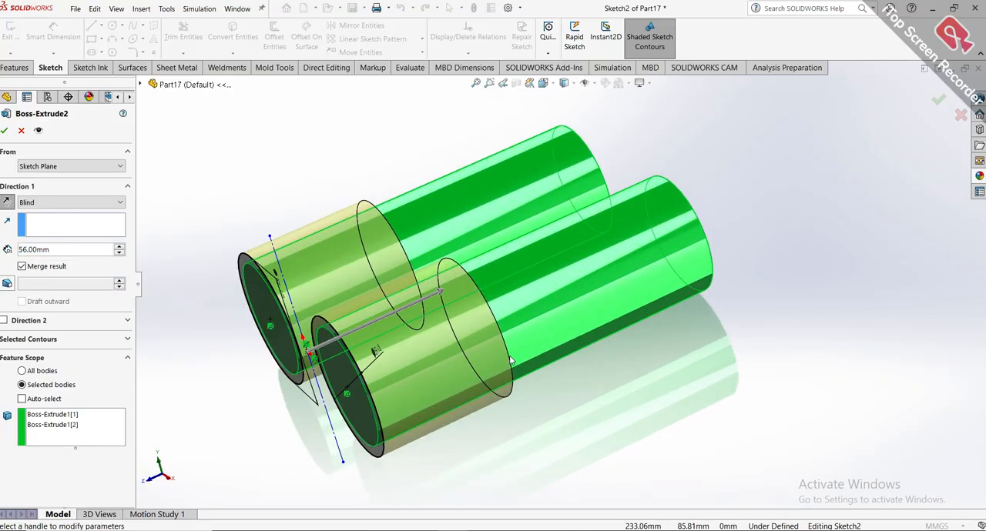
pyautogui.click(5, 131)
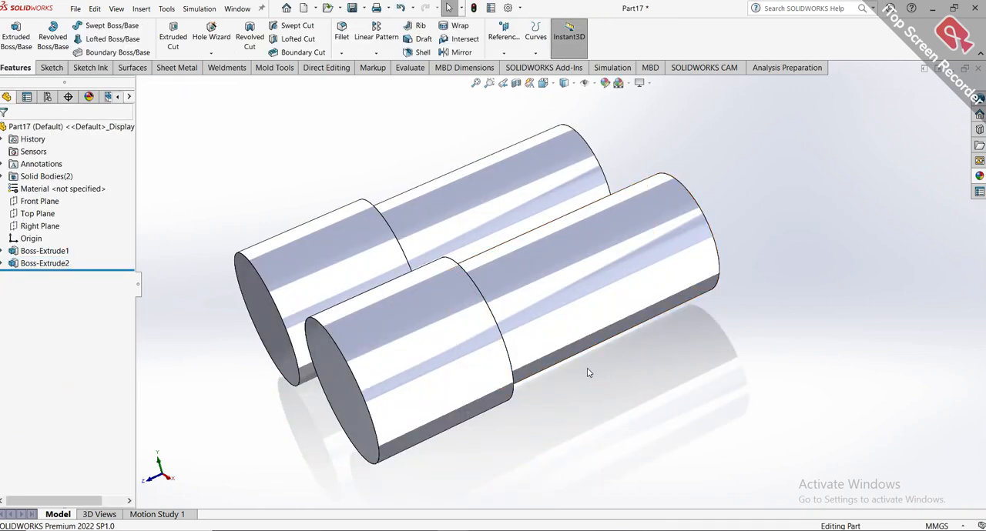
pyautogui.scroll(2, 588, 372)
pyautogui.moveTo(577, 339); pyautogui.dragTo(554, 401, button='middle')
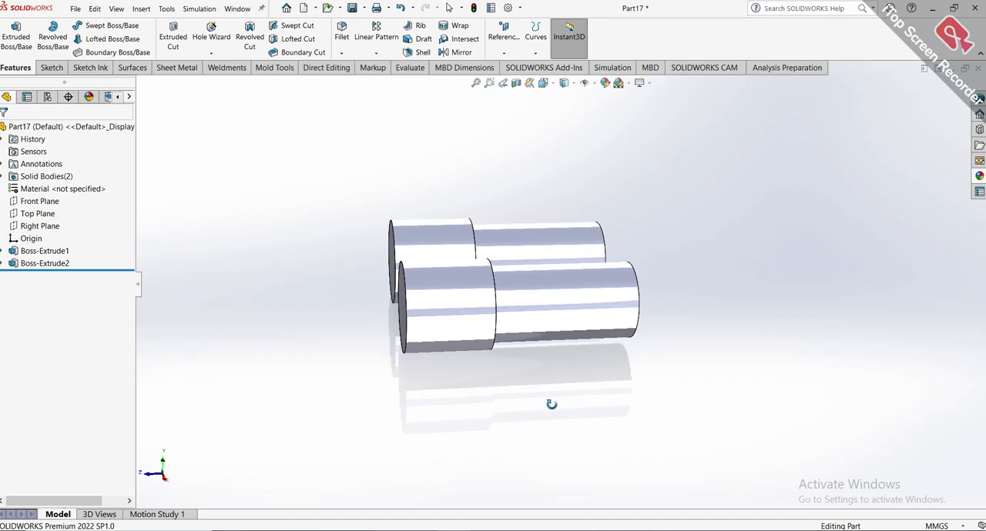
pyautogui.moveTo(552, 405); pyautogui.dragTo(476, 317, button='middle')
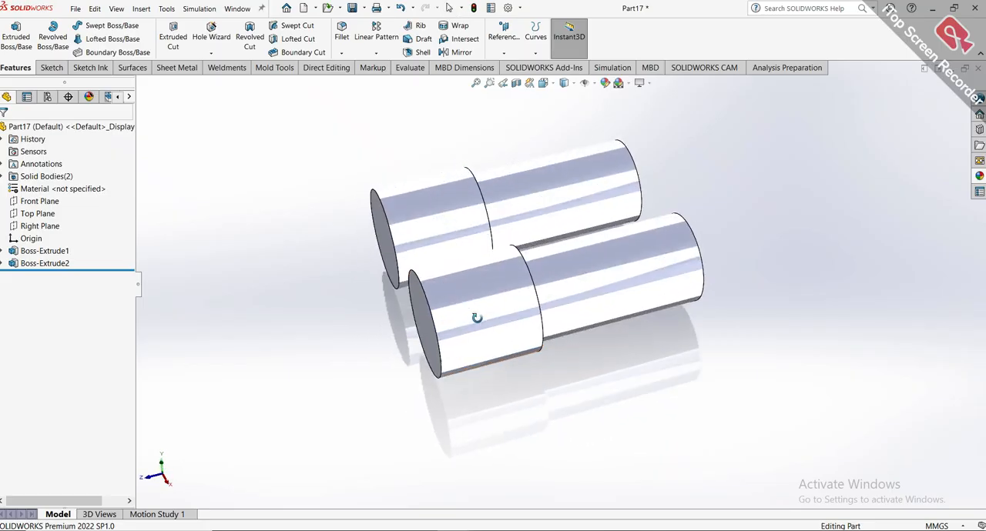
pyautogui.scroll(1, 478, 323)
pyautogui.scroll(-2, 479, 325)
pyautogui.scroll(3, 479, 325)
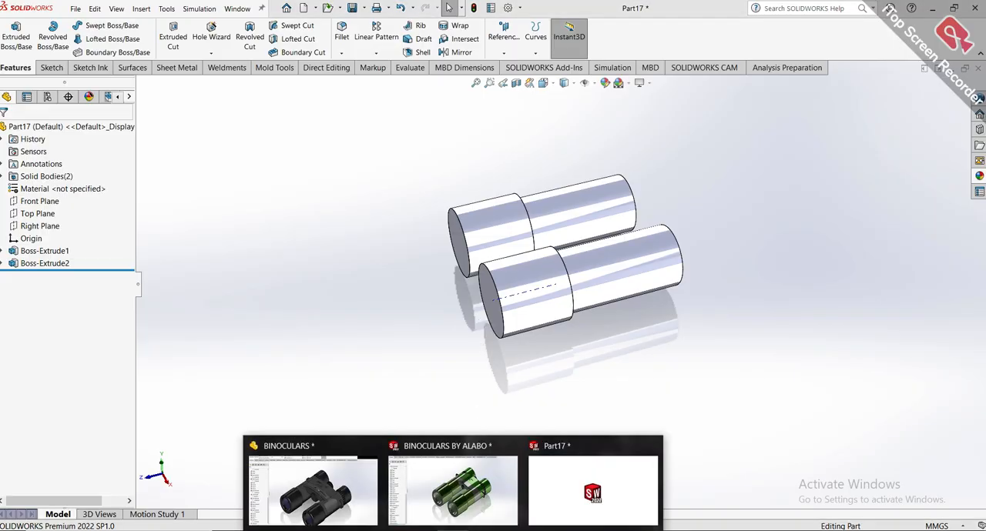
# Switch to the finished green binoculars part and examine the dimensions of its first two extrusions and first extruded cut.
pyautogui.click(470, 508)
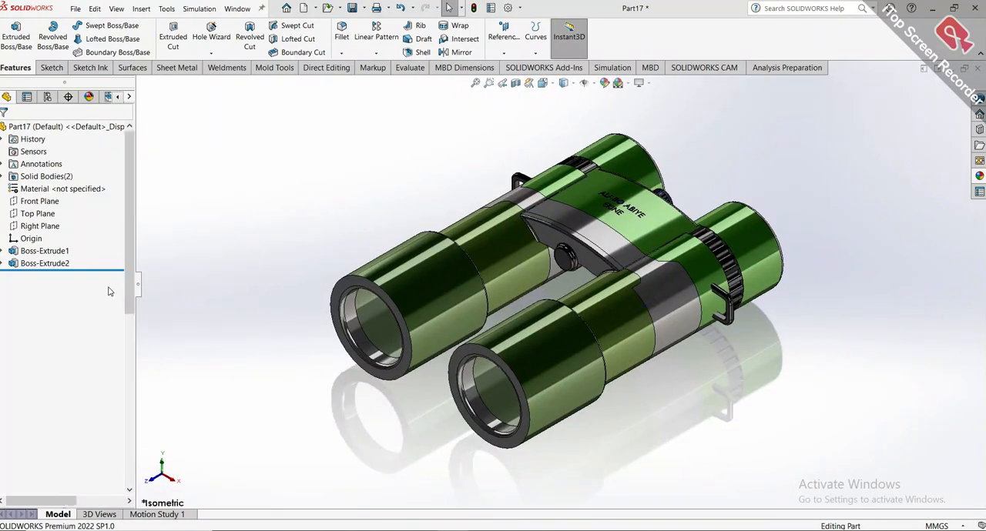
pyautogui.scroll(5, 97, 277)
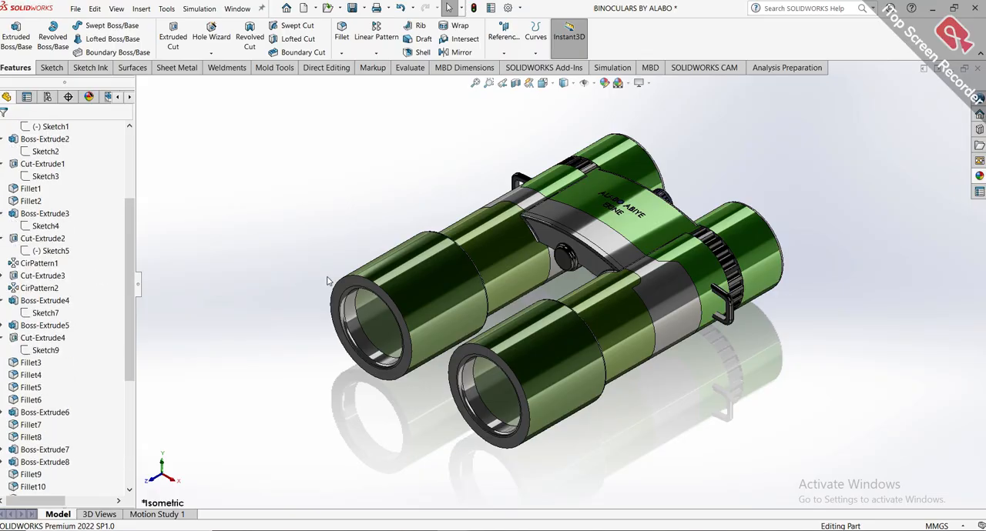
pyautogui.scroll(6, 554, 277)
pyautogui.scroll(-2, 414, 319)
pyautogui.scroll(-3, 362, 294)
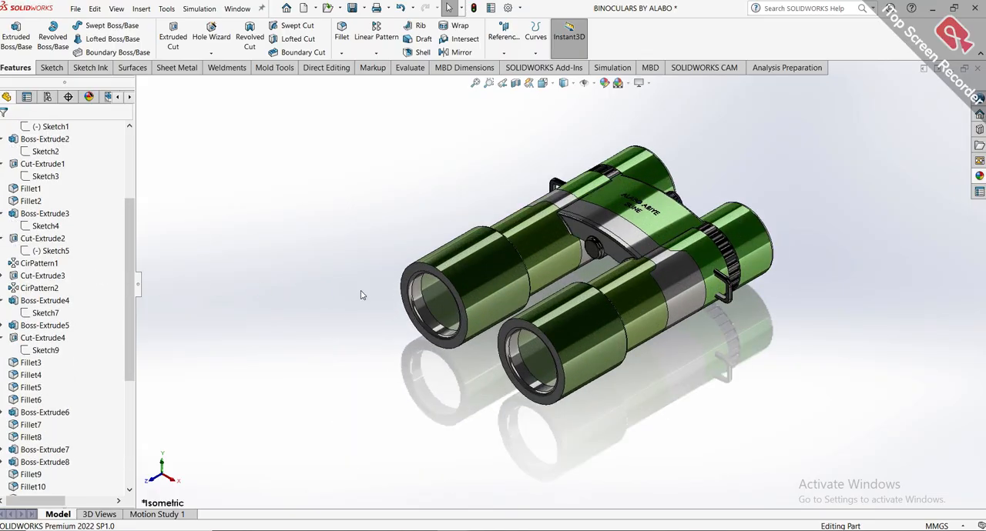
pyautogui.scroll(5, 46, 262)
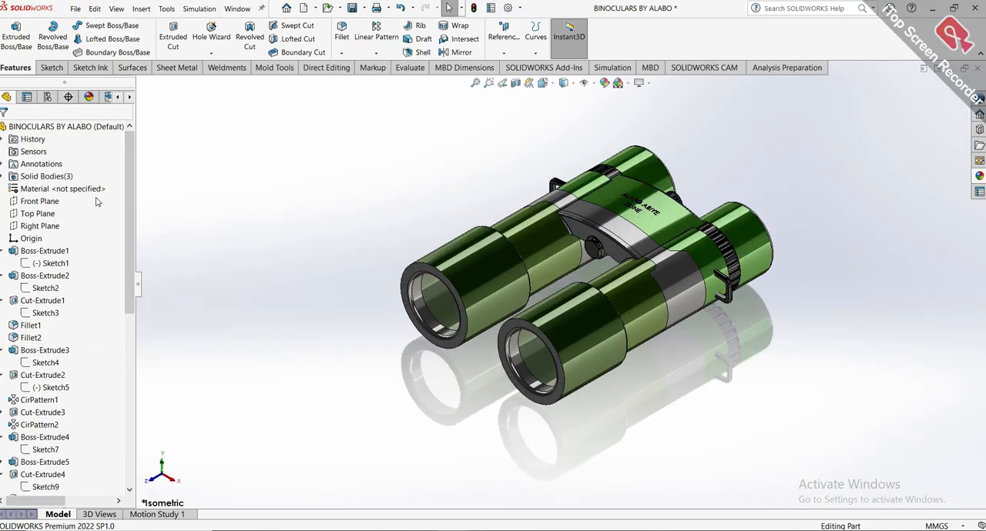
pyautogui.click(42, 251)
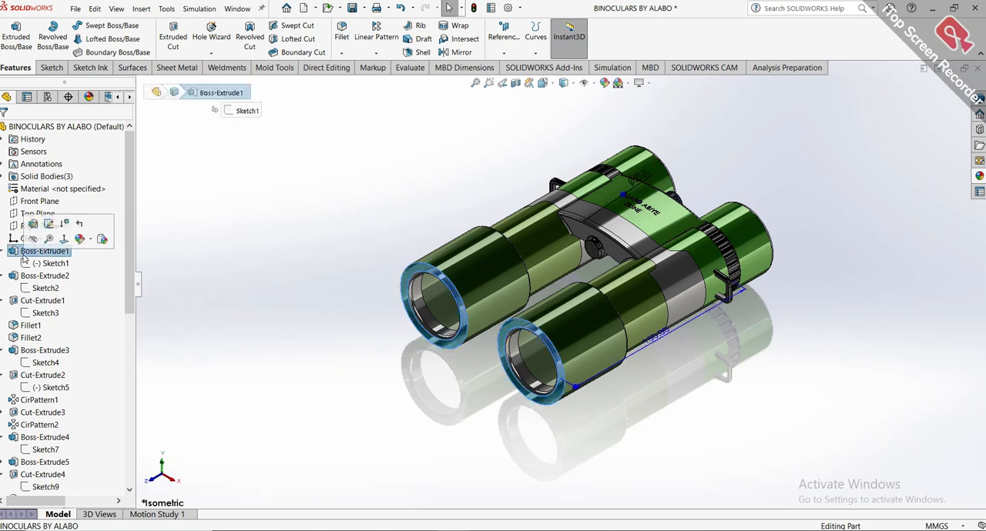
pyautogui.click(25, 275)
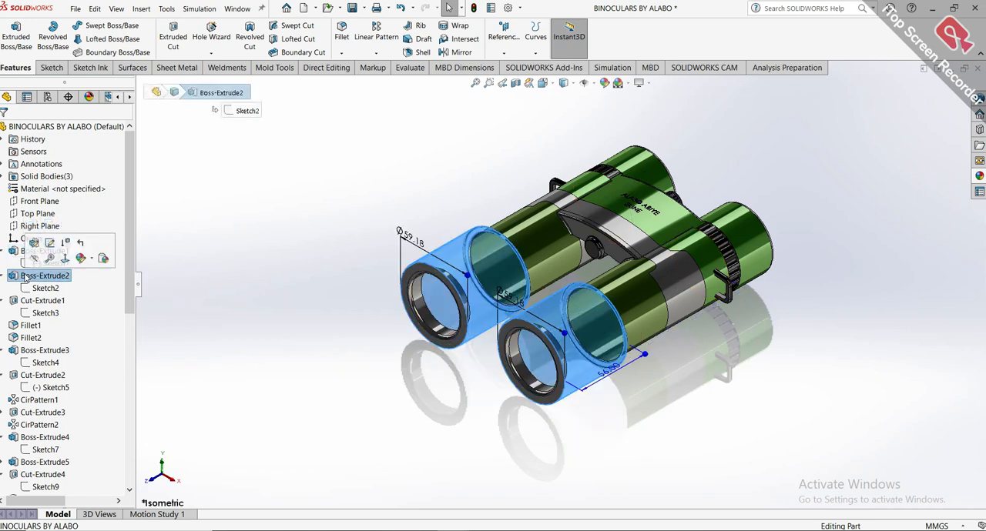
pyautogui.click(32, 300)
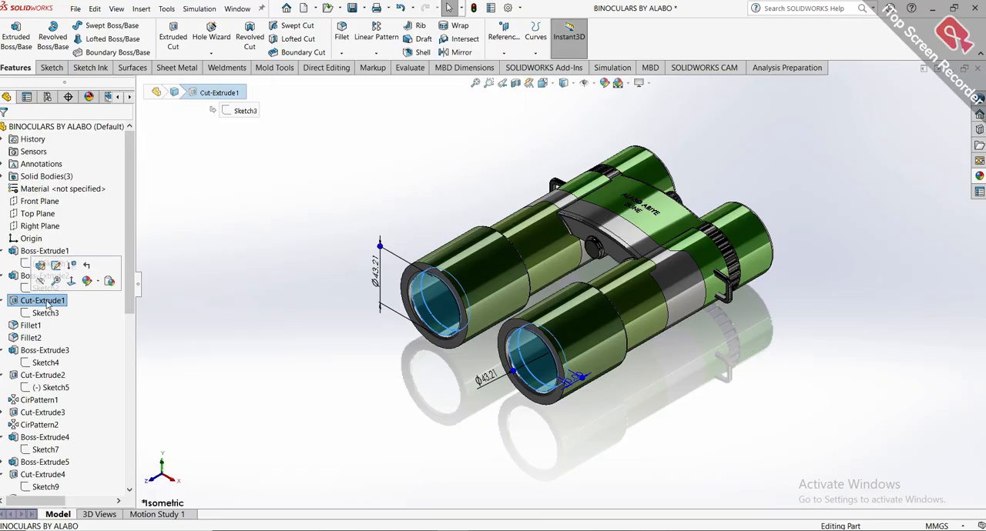
# Return to Part17 and start a sketch on the front end face of the right barrel.
pyautogui.click(546, 490)
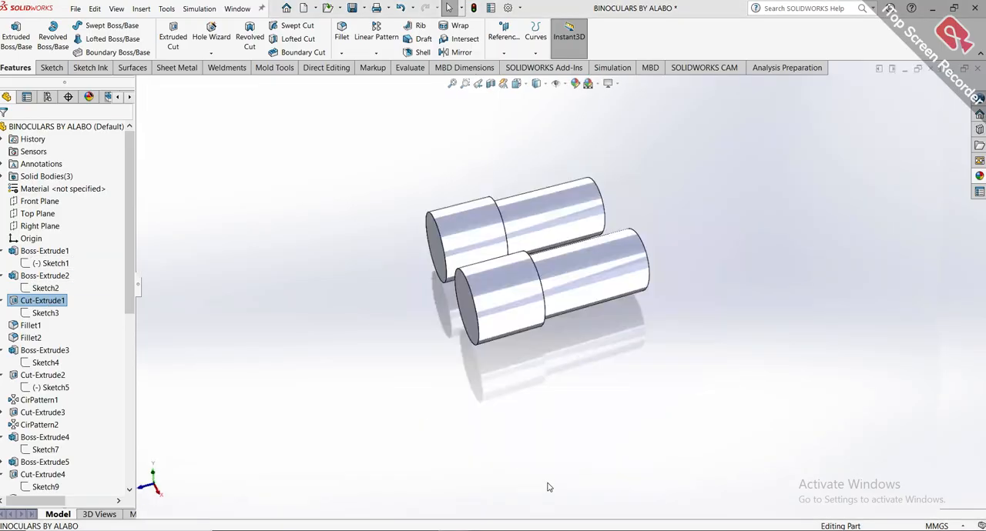
pyautogui.moveTo(599, 236); pyautogui.dragTo(583, 283, button='middle')
pyautogui.scroll(-4, 576, 299)
pyautogui.click(542, 324)
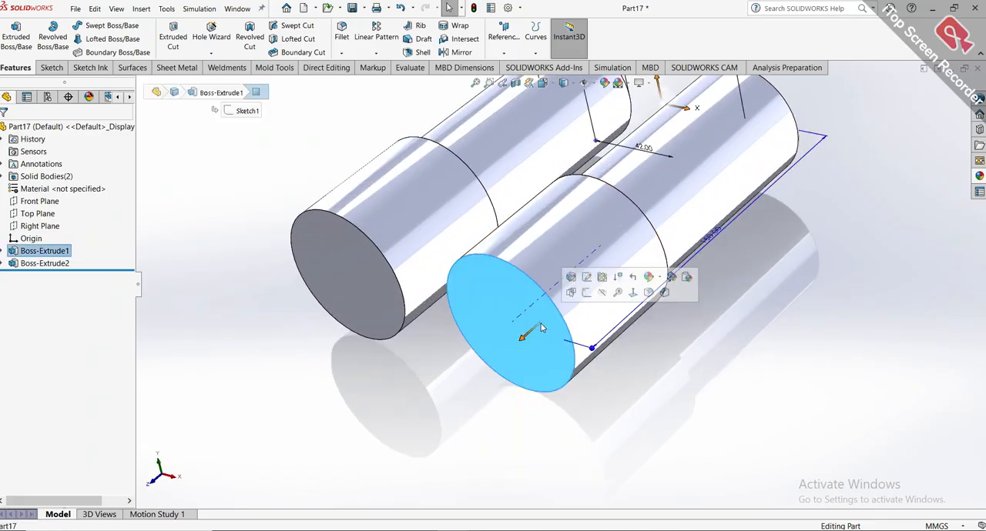
pyautogui.click(584, 293)
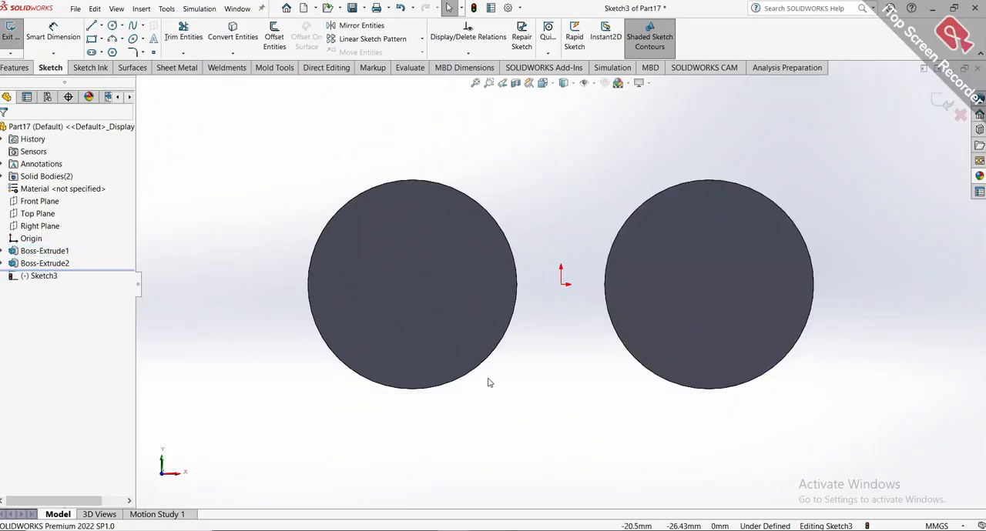
# Draw circles concentric with the sleeve faces, about 18.07 mm in radius on the right and about 14.76 mm on the left.
pyautogui.click(113, 27)
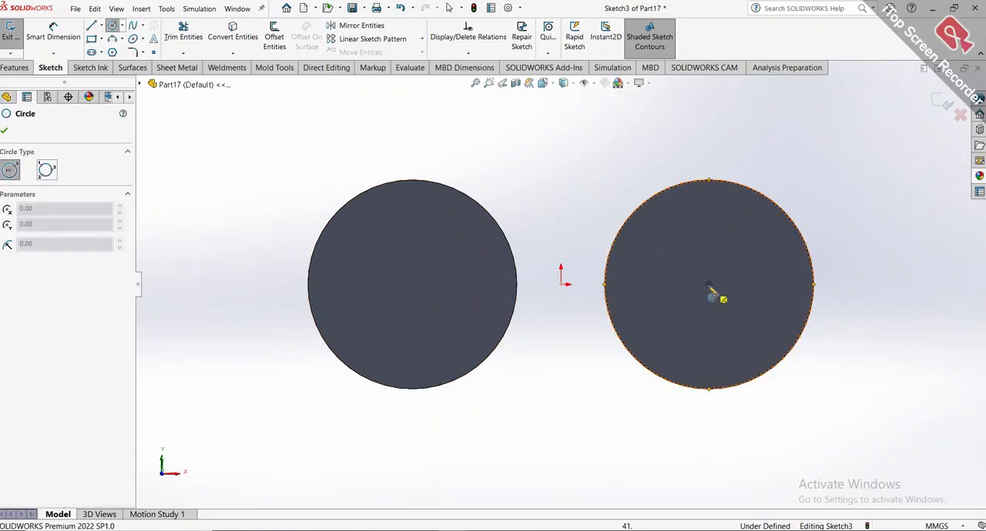
pyautogui.click(708, 285)
pyautogui.click(773, 291)
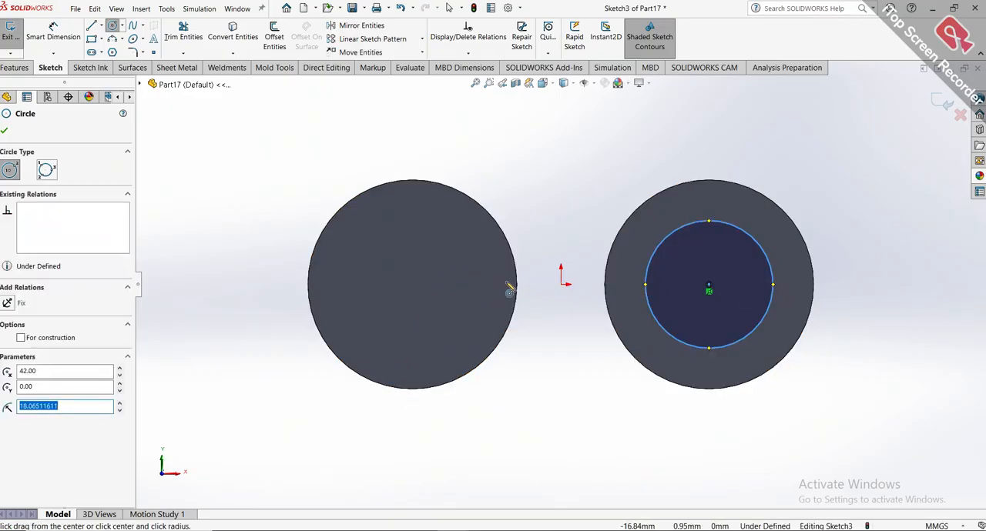
pyautogui.click(412, 285)
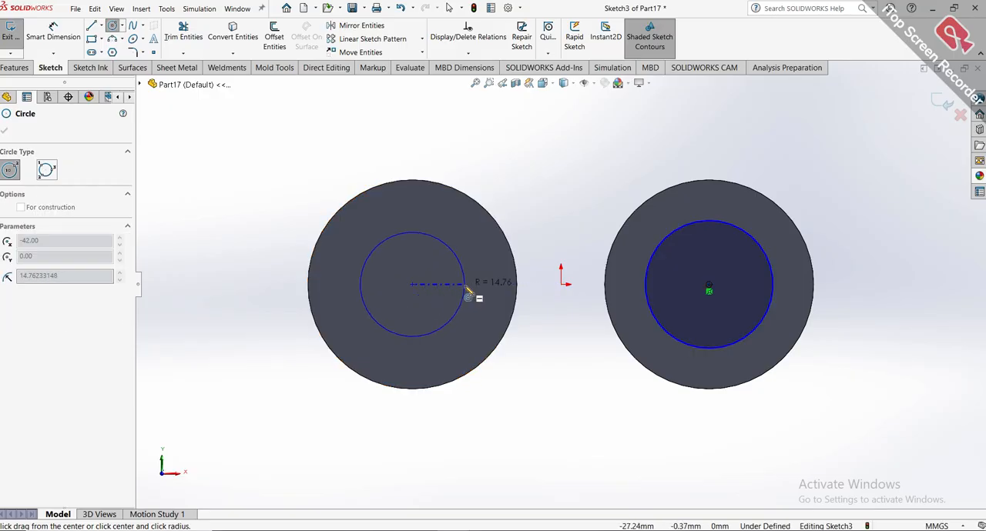
pyautogui.click(464, 285)
# Dimension the left inner circle to a diameter of 43.12 mm.
pyautogui.click(67, 45)
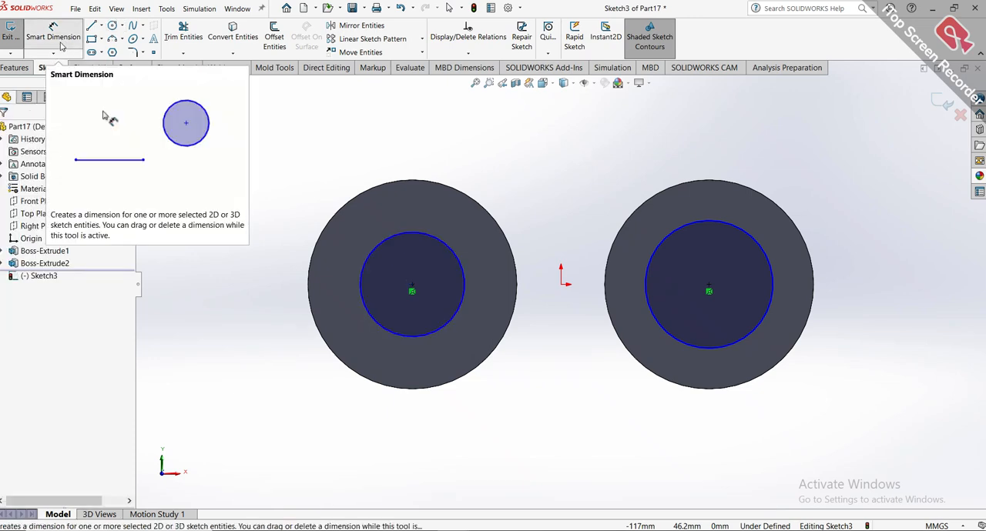
pyautogui.click(361, 266)
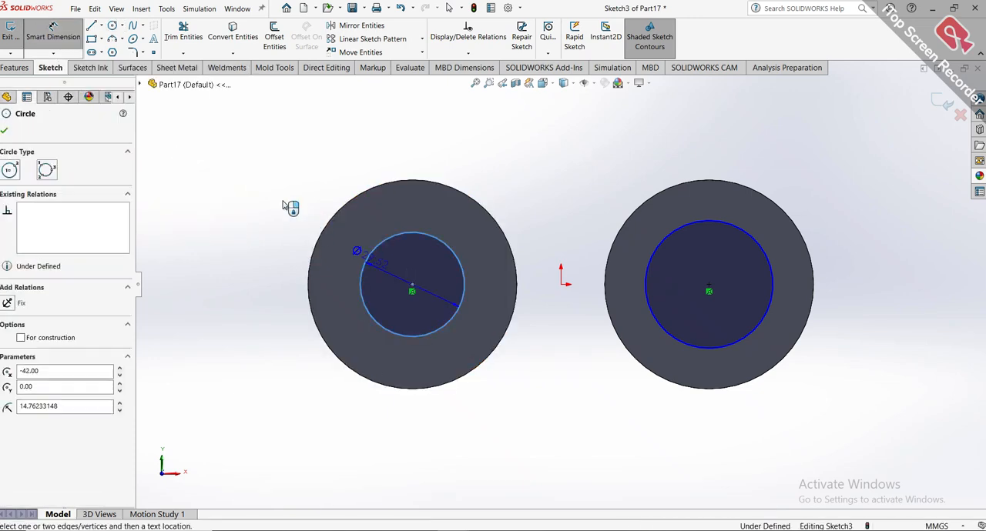
pyautogui.click(204, 176)
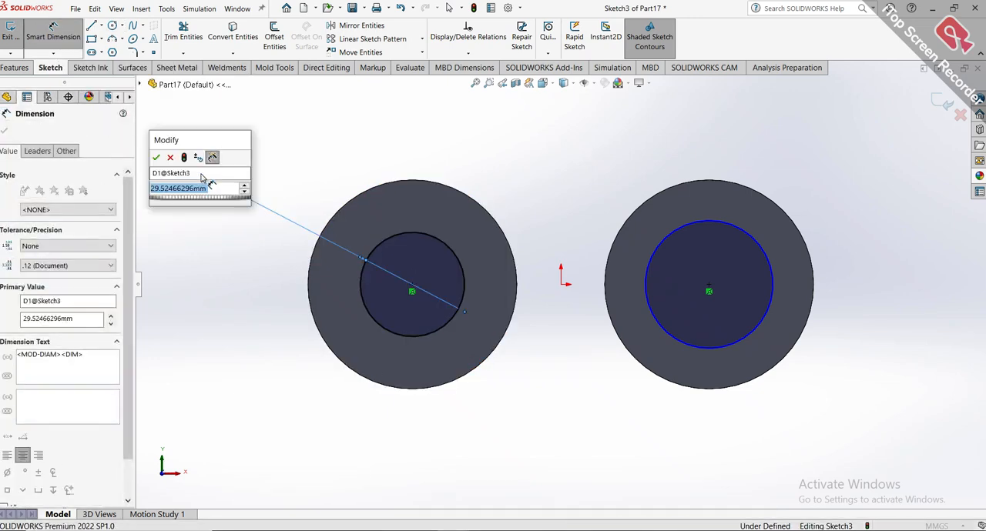
pyautogui.write('43.12')
pyautogui.press('Return')
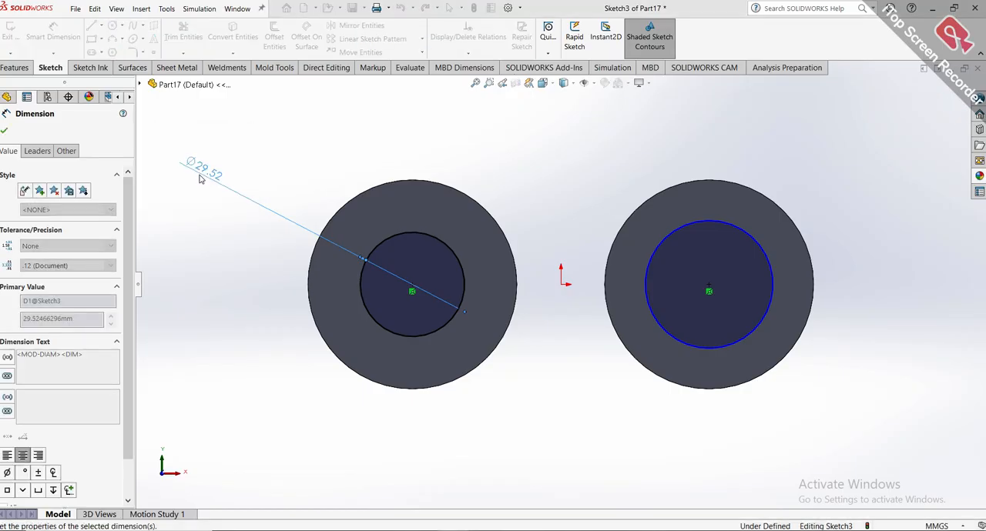
# Dimension the right inner circle to a diameter of 43.12 mm.
pyautogui.click(645, 305)
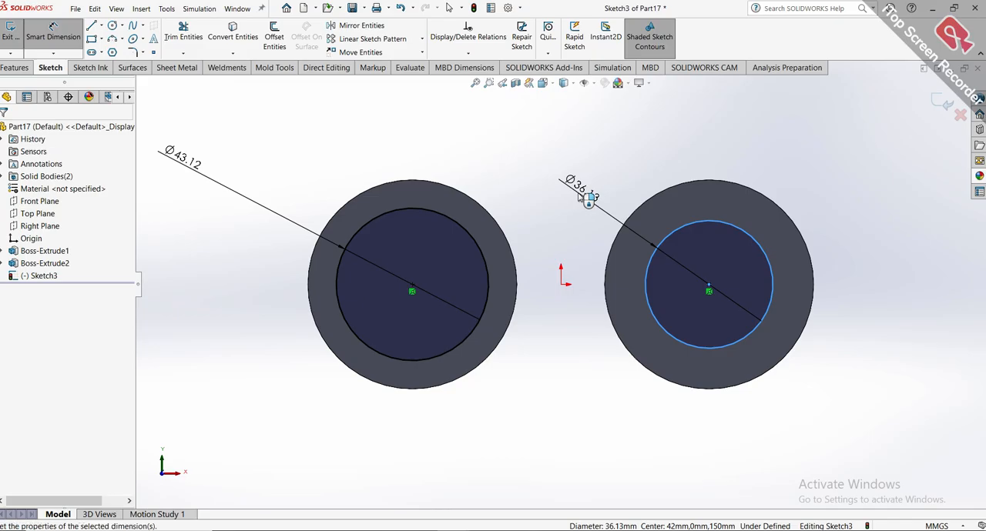
pyautogui.click(579, 196)
pyautogui.write('43.12')
pyautogui.press('Return')
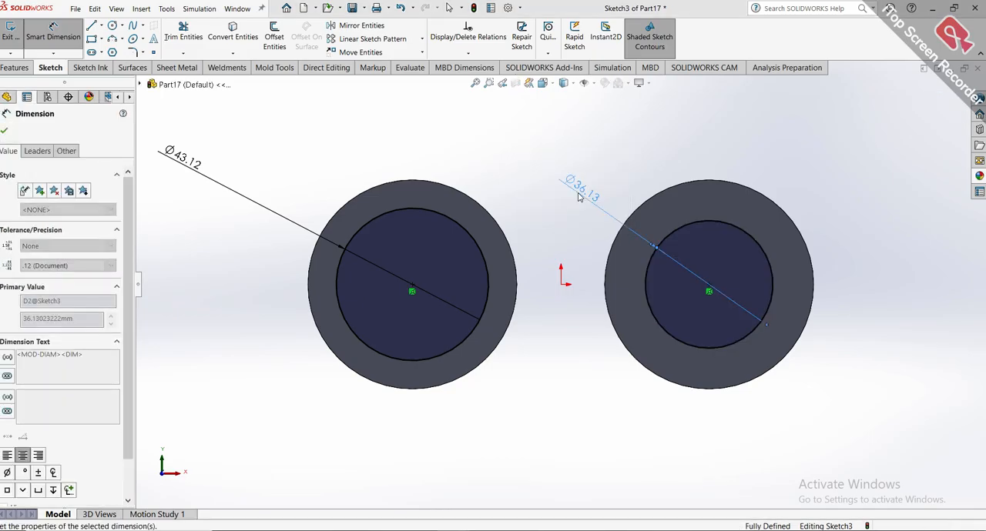
pyautogui.press('f')
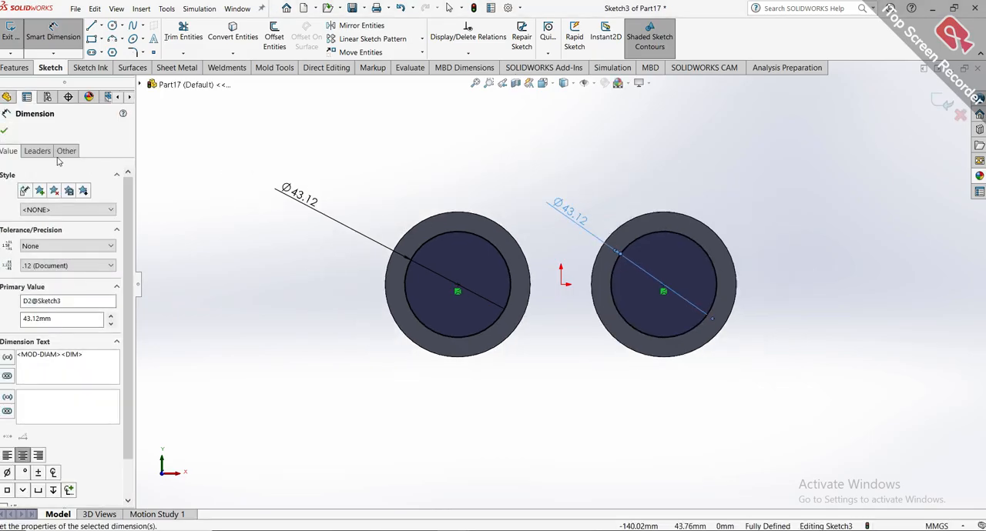
pyautogui.click(5, 131)
# Cut-extrude both inner circles 10 mm blind into the front ends of the sleeves.
pyautogui.click(16, 68)
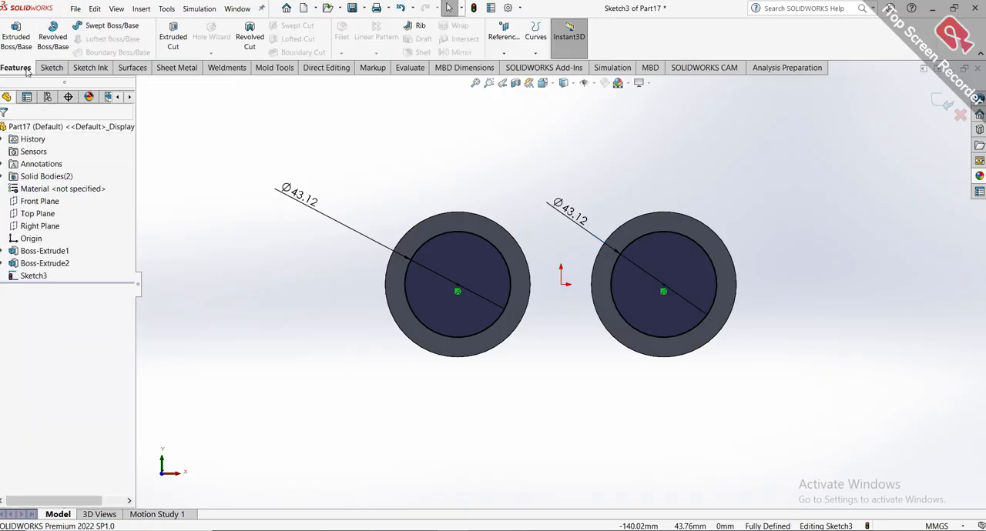
pyautogui.click(173, 36)
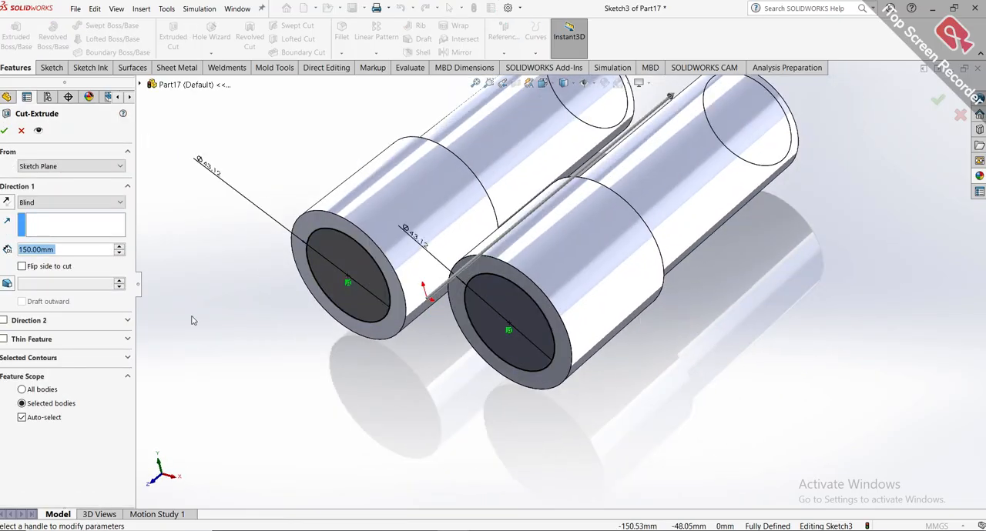
pyautogui.write('10')
pyautogui.press('Return')
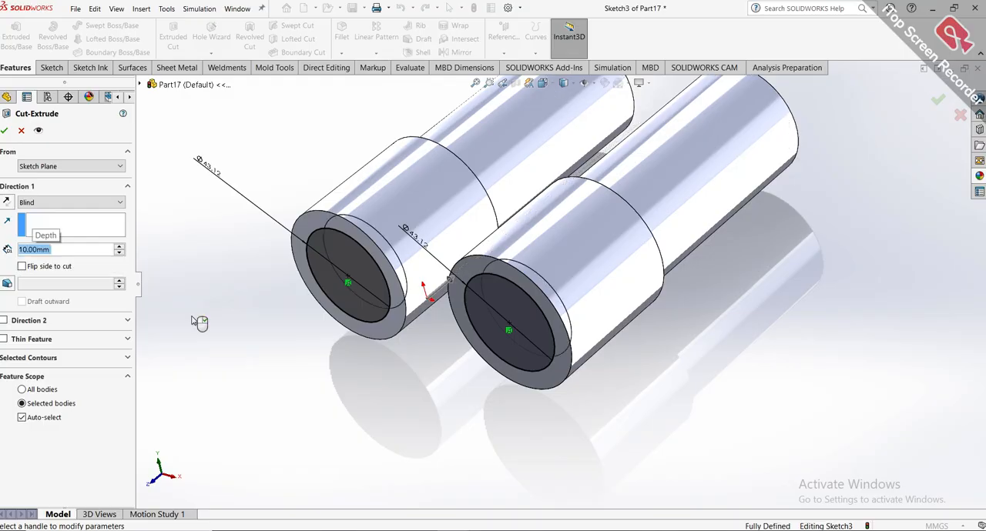
pyautogui.click(5, 131)
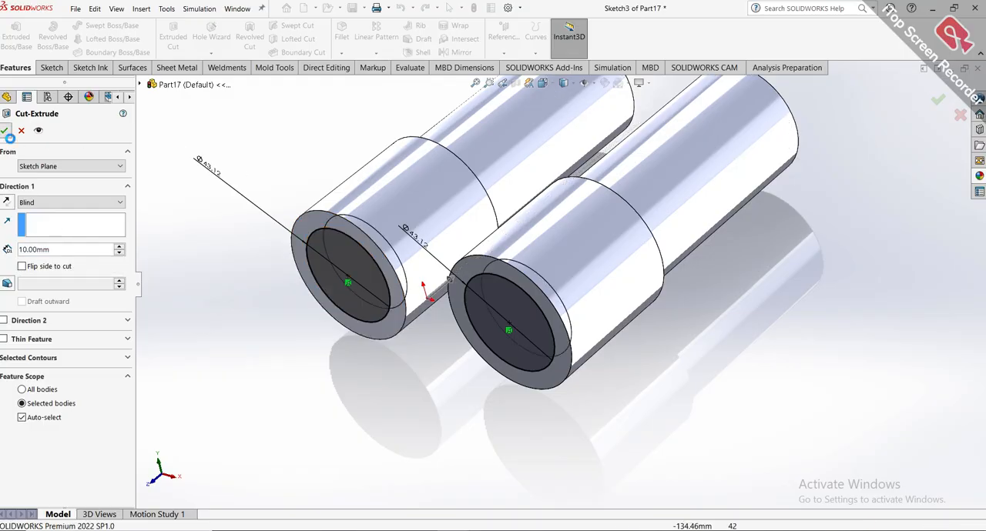
# Select the front edge of the left barrel's recess for a symmetric fillet and set the radius to 1 mm.
pyautogui.scroll(3, 592, 436)
pyautogui.moveTo(591, 365); pyautogui.dragTo(584, 446, button='middle')
pyautogui.scroll(-2, 510, 255)
pyautogui.moveTo(498, 257); pyautogui.dragTo(410, 146, button='middle')
pyautogui.scroll(-3, 485, 256)
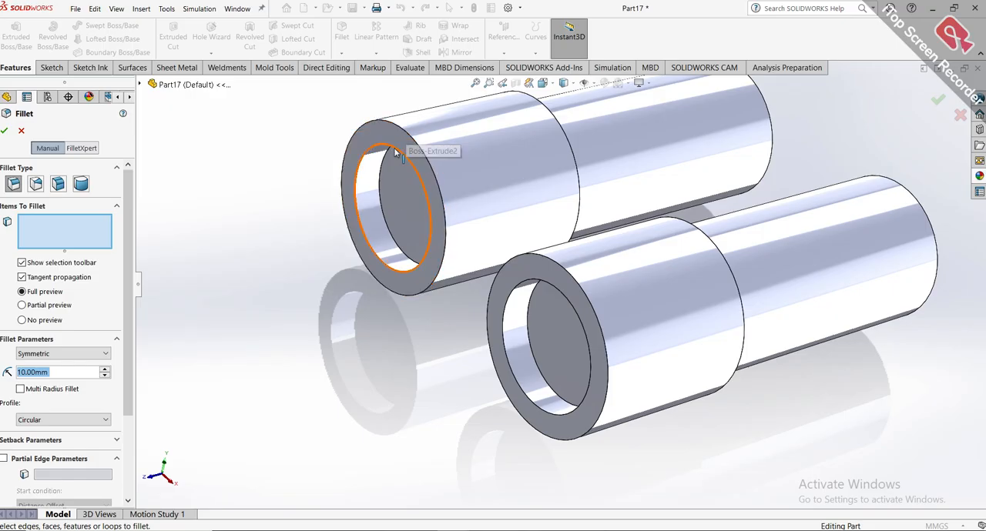
pyautogui.scroll(-4, 397, 153)
pyautogui.scroll(-2, 372, 164)
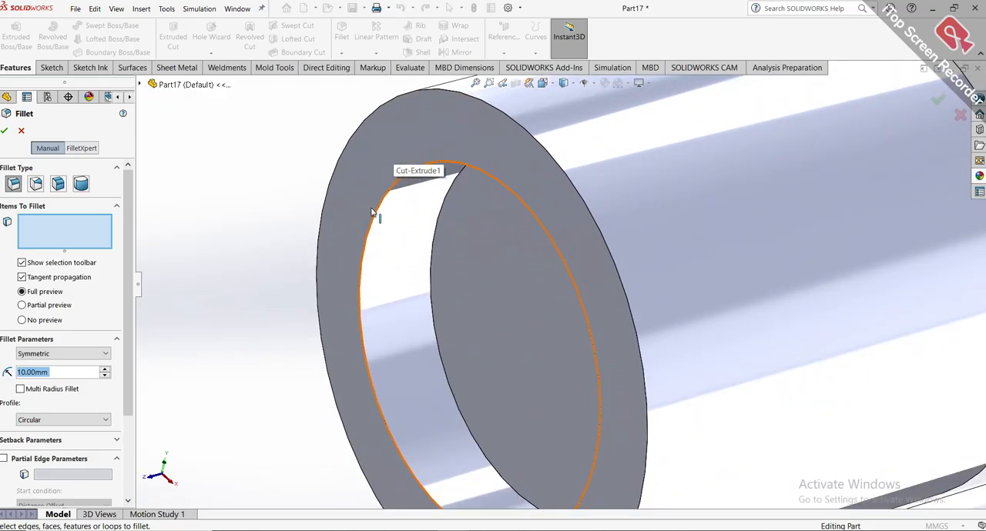
pyautogui.click(376, 221)
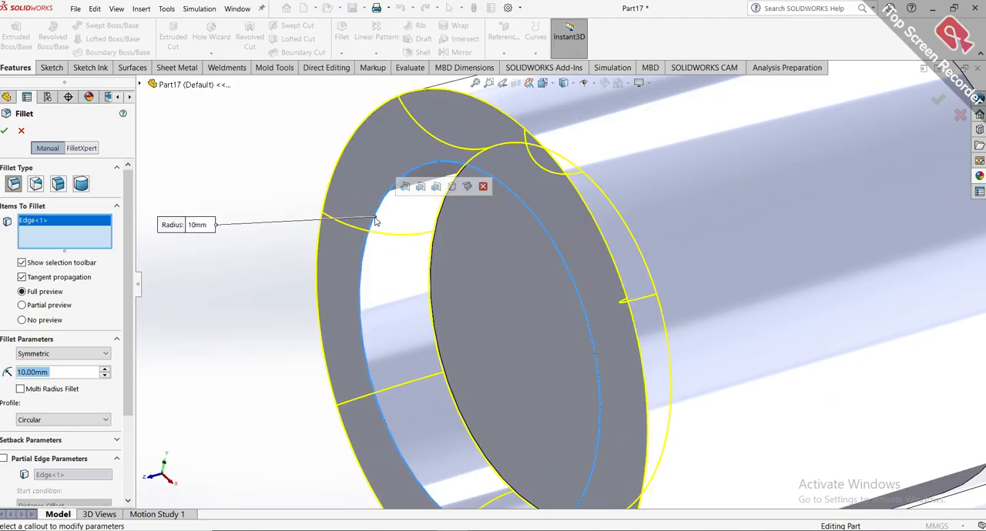
pyautogui.scroll(3, 381, 222)
pyautogui.scroll(1, 383, 223)
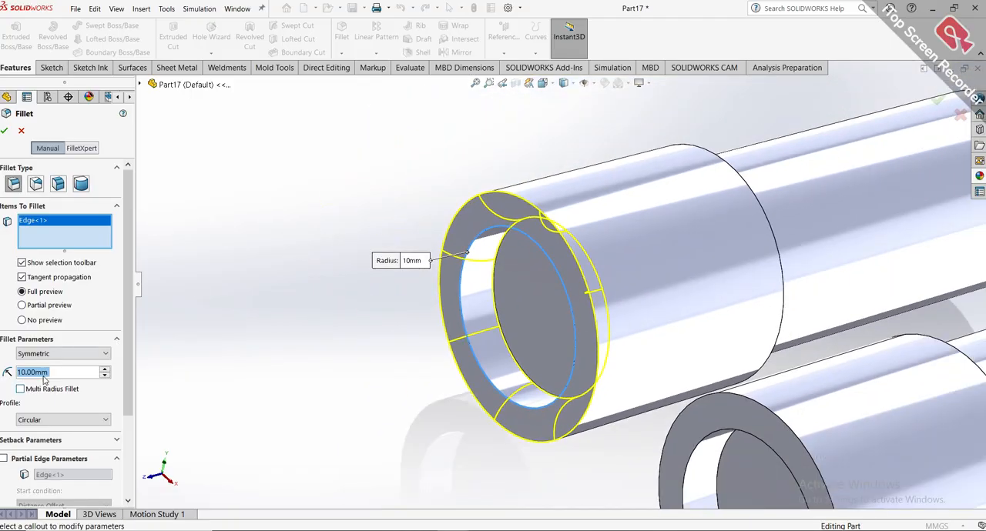
pyautogui.write('1')
pyautogui.press('Return')
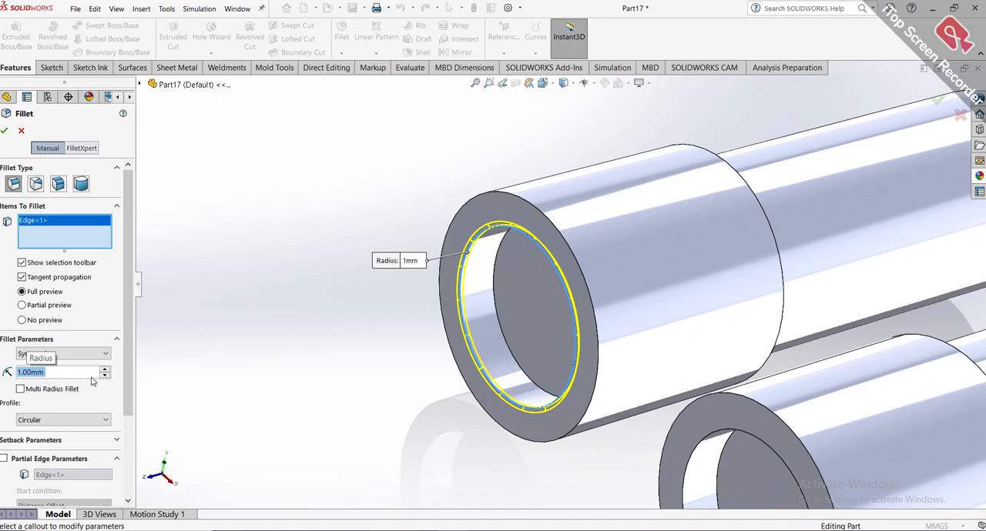
# Add the left sleeve's front ring face to the 1 mm fillet and apply it.
pyautogui.click(558, 234)
pyautogui.scroll(3, 571, 244)
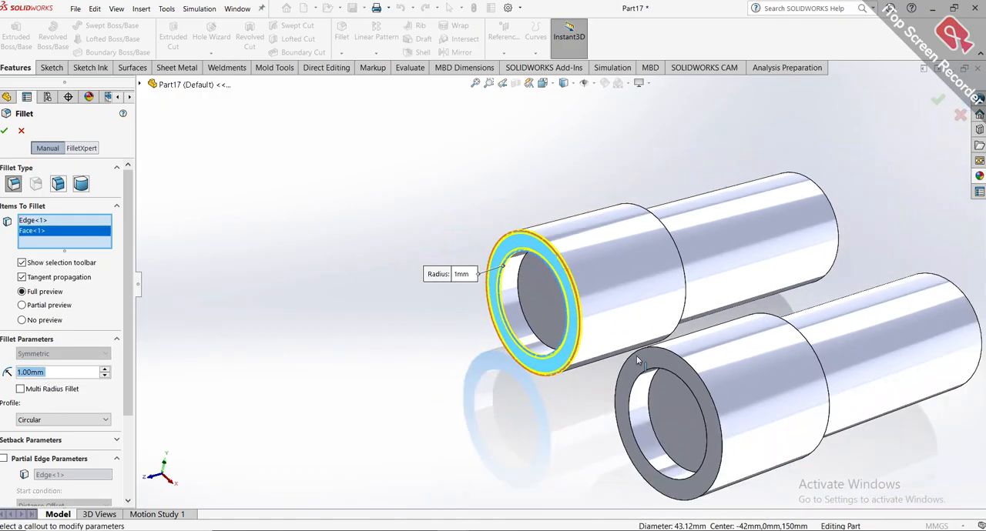
pyautogui.scroll(-5, 653, 361)
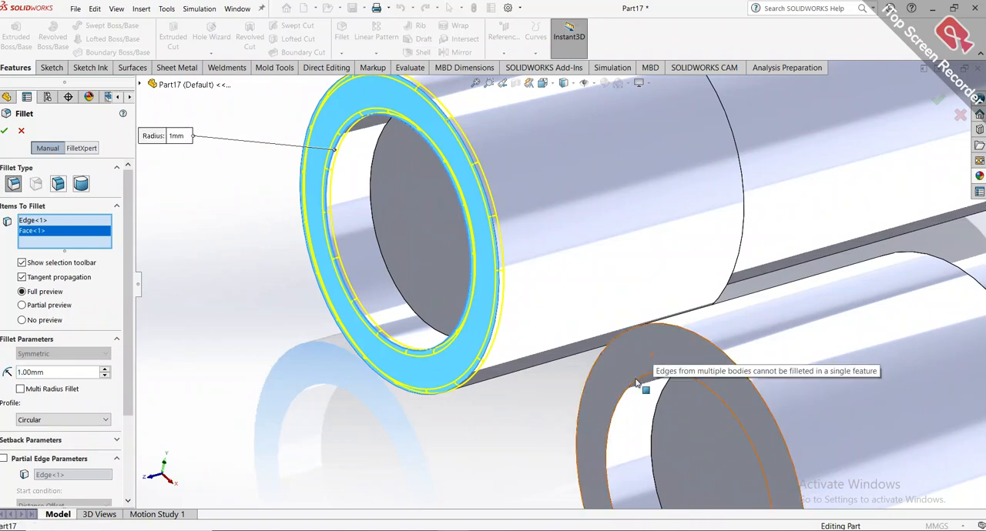
pyautogui.click(5, 132)
pyautogui.scroll(3, 632, 366)
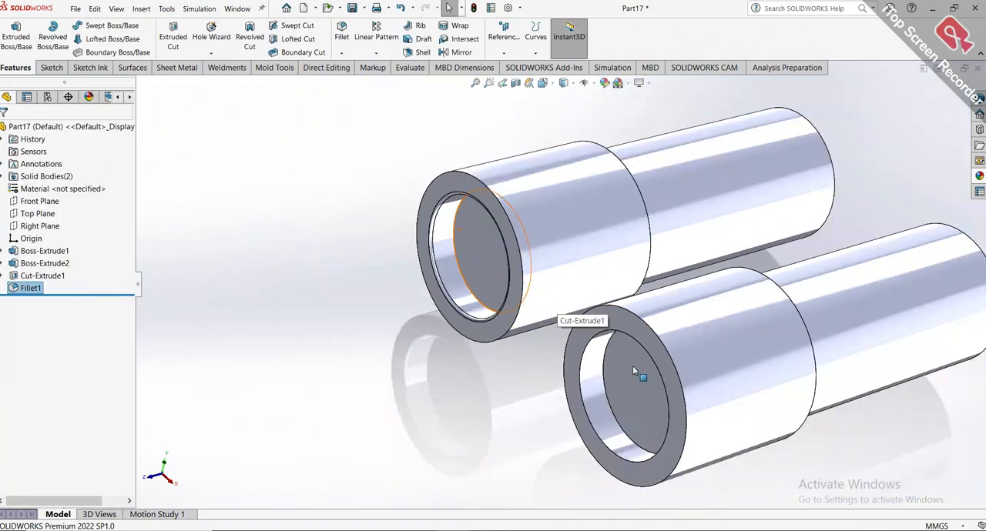
# Fillet the edges of the right sleeve's front ring face with a 1 mm radius.
pyautogui.scroll(-3, 600, 333)
pyautogui.scroll(-1, 529, 246)
pyautogui.moveTo(529, 241); pyautogui.dragTo(527, 262, button='middle')
pyautogui.scroll(2, 527, 264)
pyautogui.scroll(-4, 527, 264)
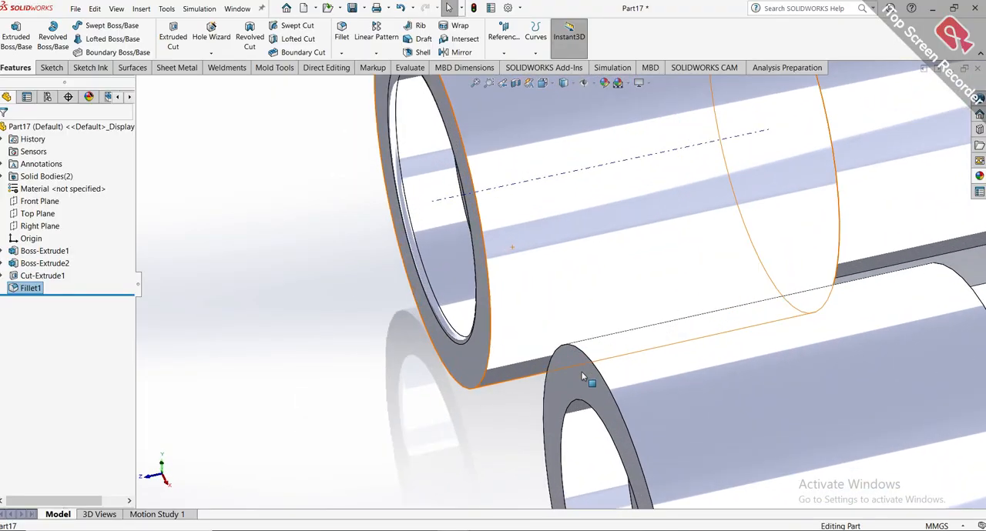
pyautogui.click(340, 28)
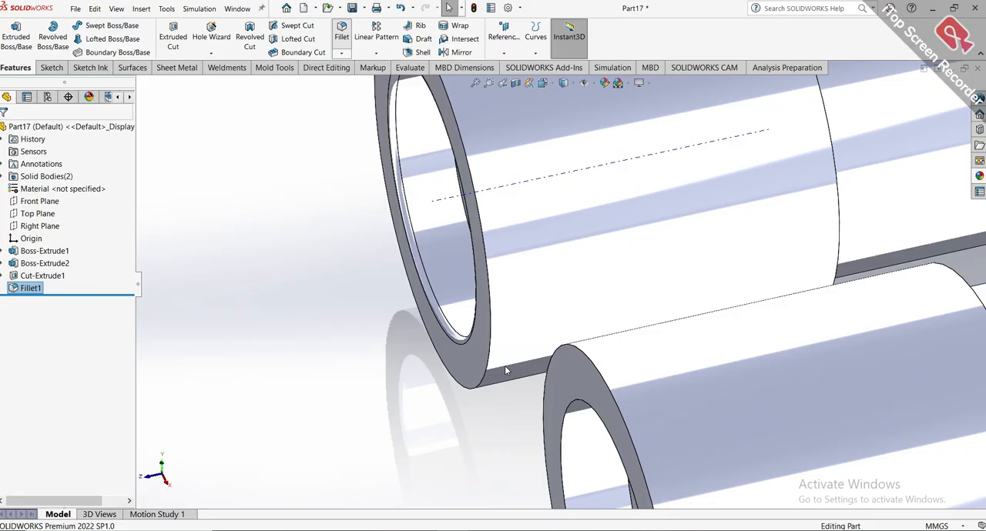
pyautogui.scroll(2, 548, 377)
pyautogui.scroll(2, 550, 378)
pyautogui.scroll(-5, 570, 342)
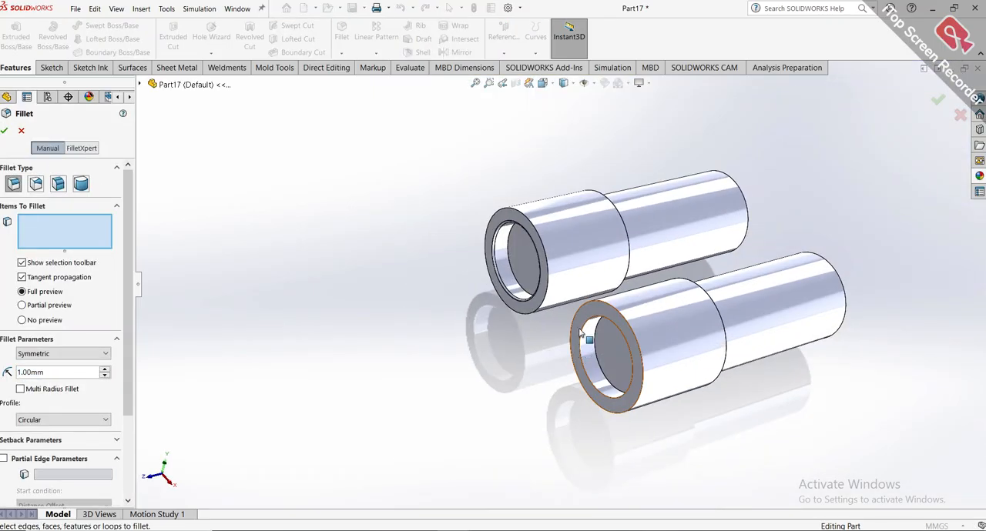
pyautogui.click(579, 330)
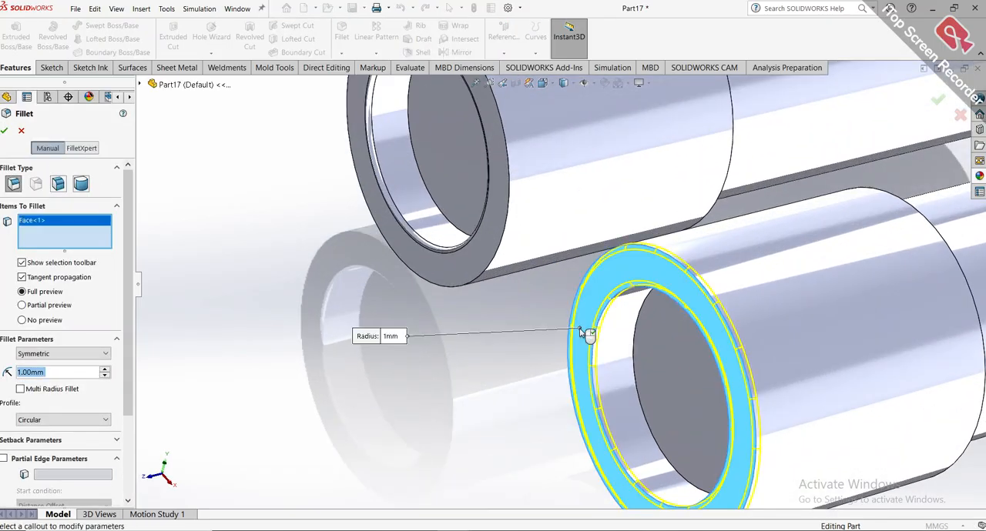
pyautogui.click(7, 131)
pyautogui.scroll(4, 696, 341)
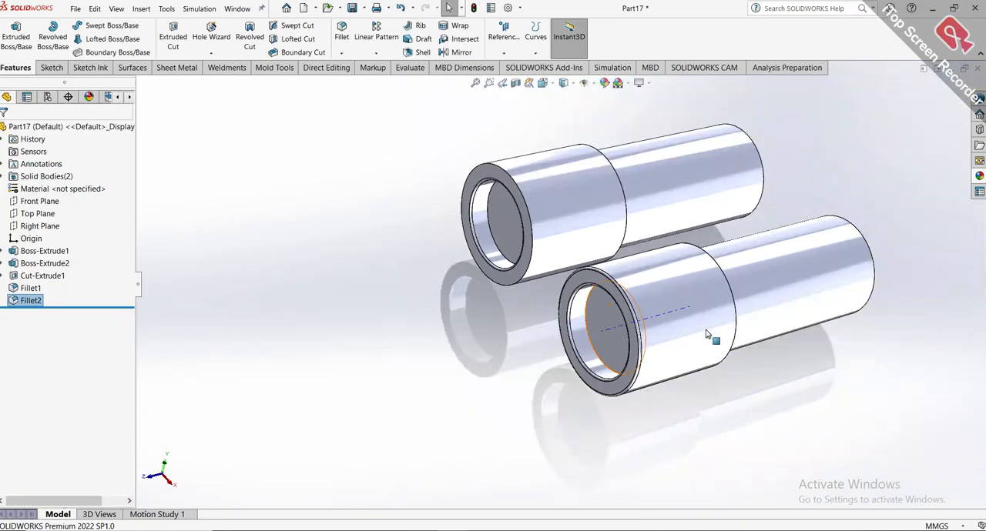
# Fillet the outer and inner edges of the step at the rear of the left barrel's sleeve with a 1 mm radius.
pyautogui.moveTo(710, 335); pyautogui.dragTo(676, 130, button='middle')
pyautogui.scroll(-5, 661, 191)
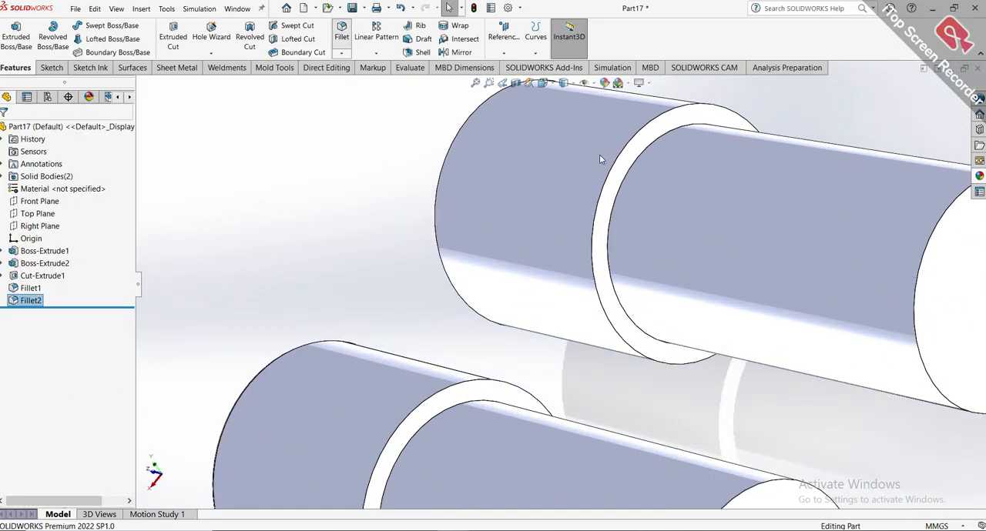
pyautogui.click(609, 176)
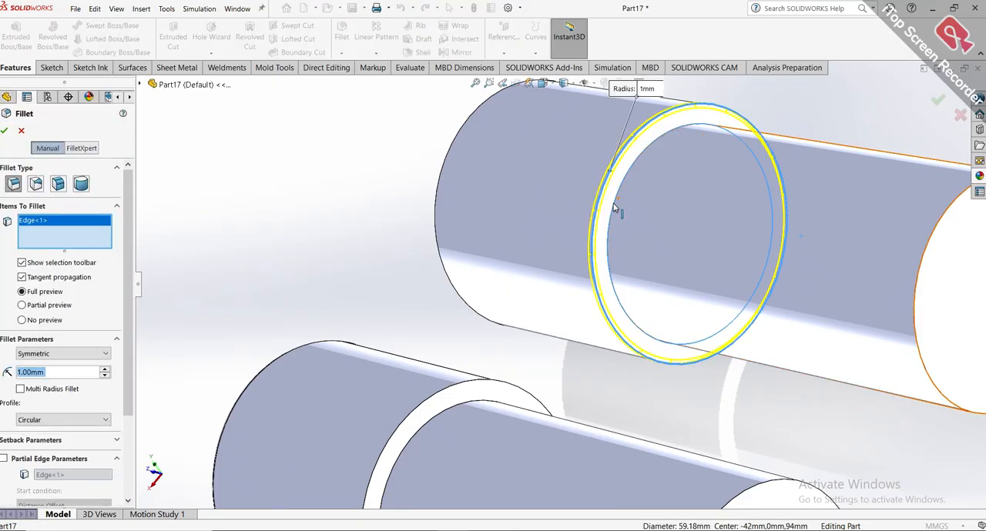
pyautogui.click(614, 208)
pyautogui.click(4, 131)
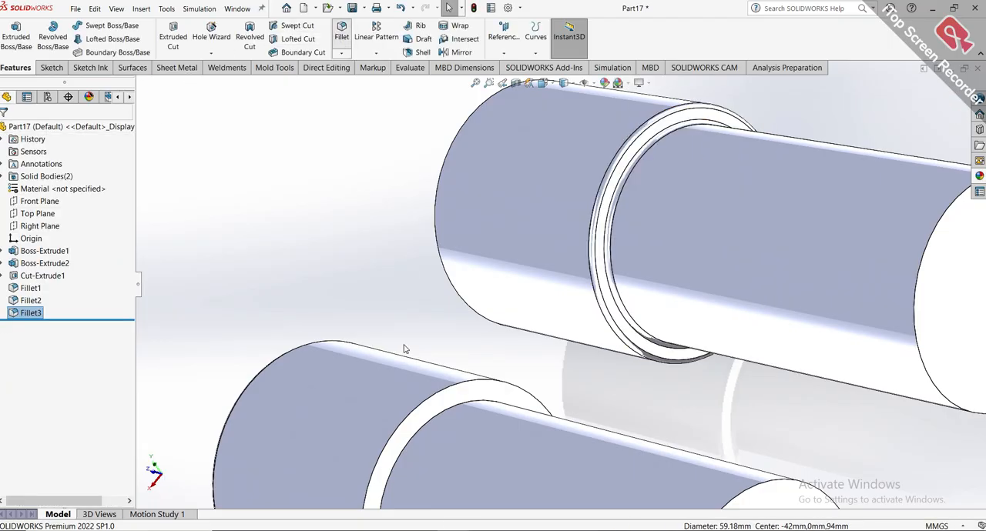
# Fillet the outer and inner edges of the step at the rear of the right barrel's sleeve with a 1 mm radius.
pyautogui.scroll(-4, 422, 414)
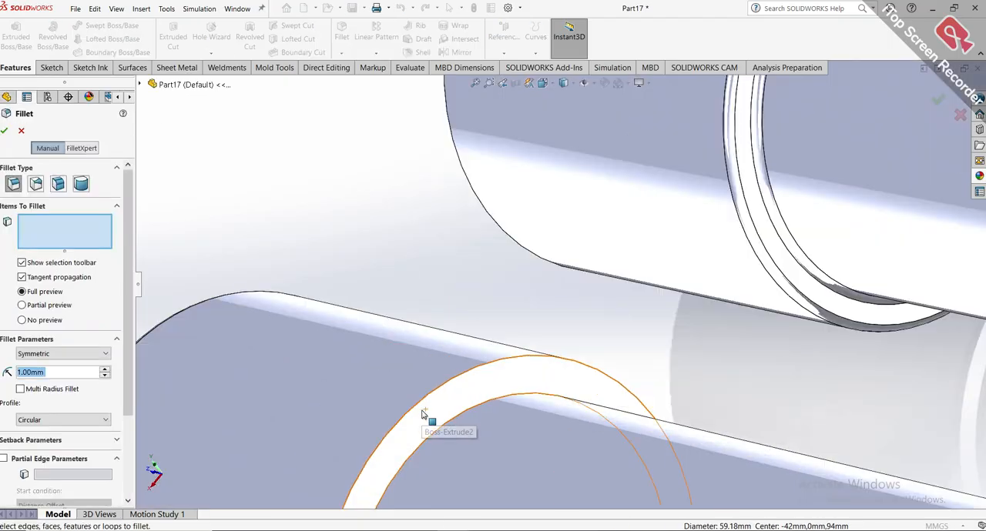
pyautogui.scroll(-1, 422, 413)
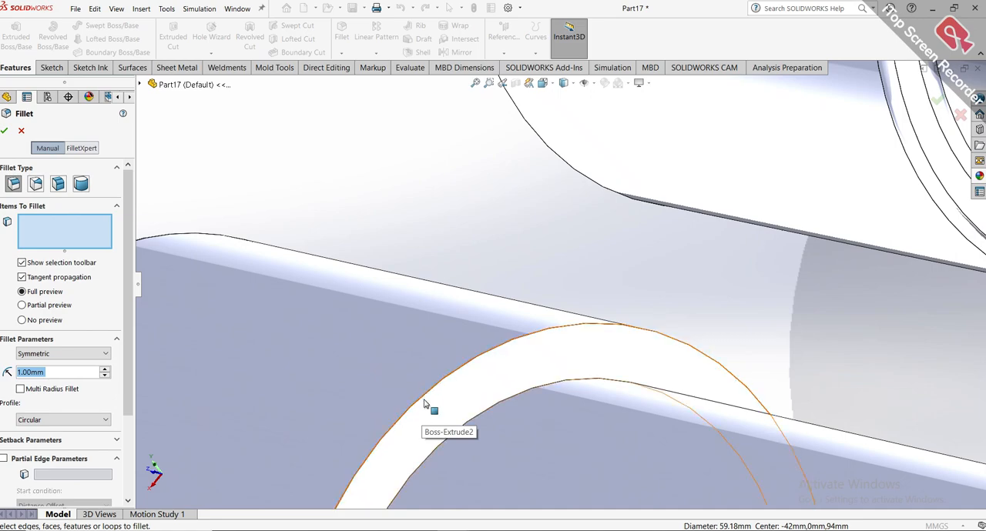
pyautogui.click(430, 401)
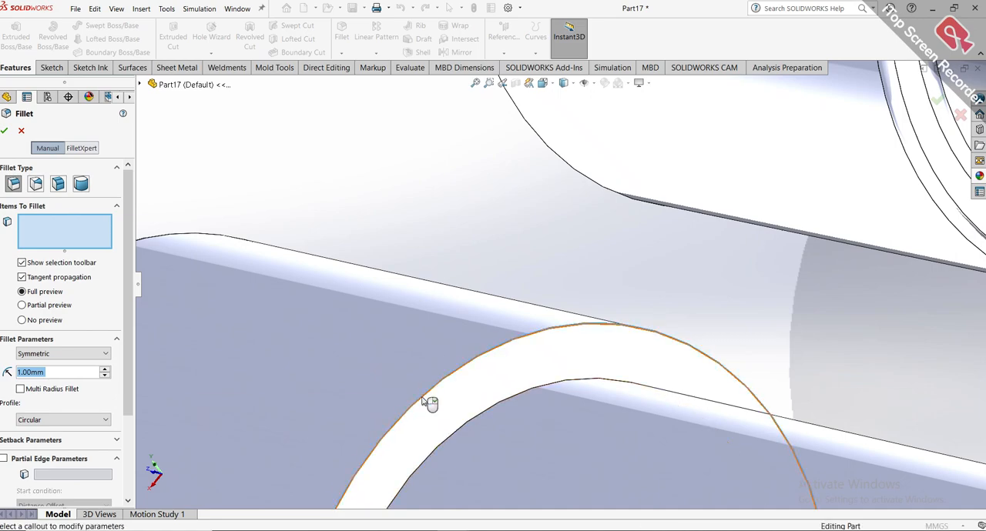
pyautogui.click(455, 435)
pyautogui.scroll(5, 462, 432)
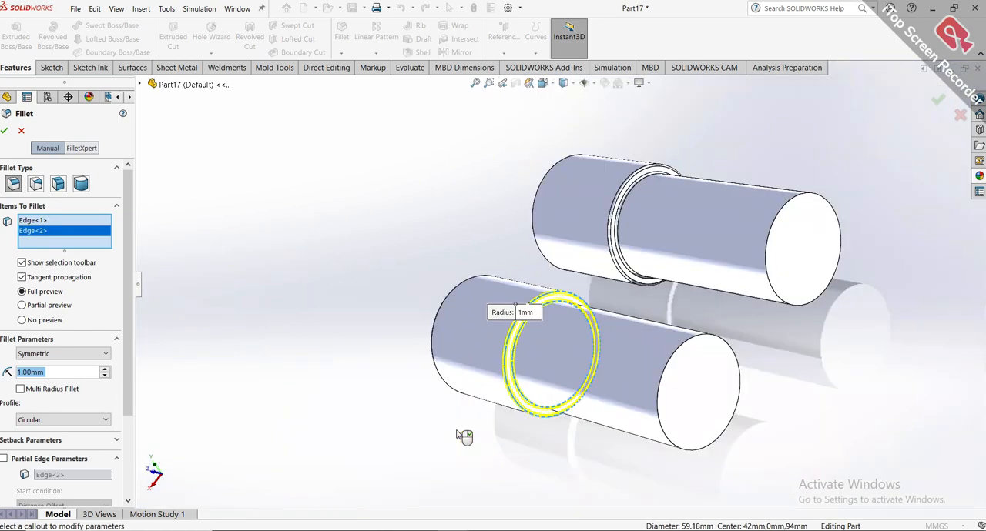
pyautogui.moveTo(462, 432); pyautogui.dragTo(540, 483, button='middle')
pyautogui.click(4, 130)
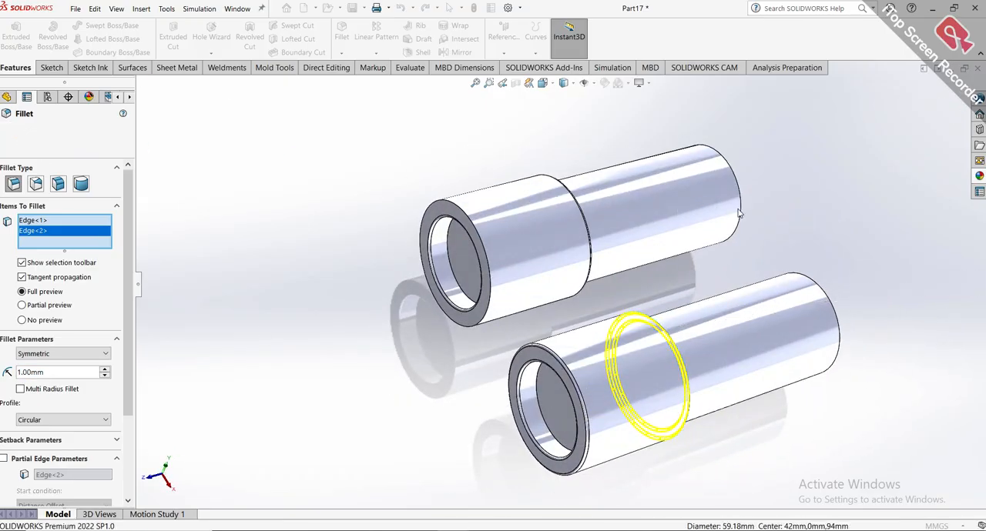
pyautogui.scroll(3, 793, 207)
pyautogui.moveTo(789, 212); pyautogui.dragTo(271, 290, button='middle')
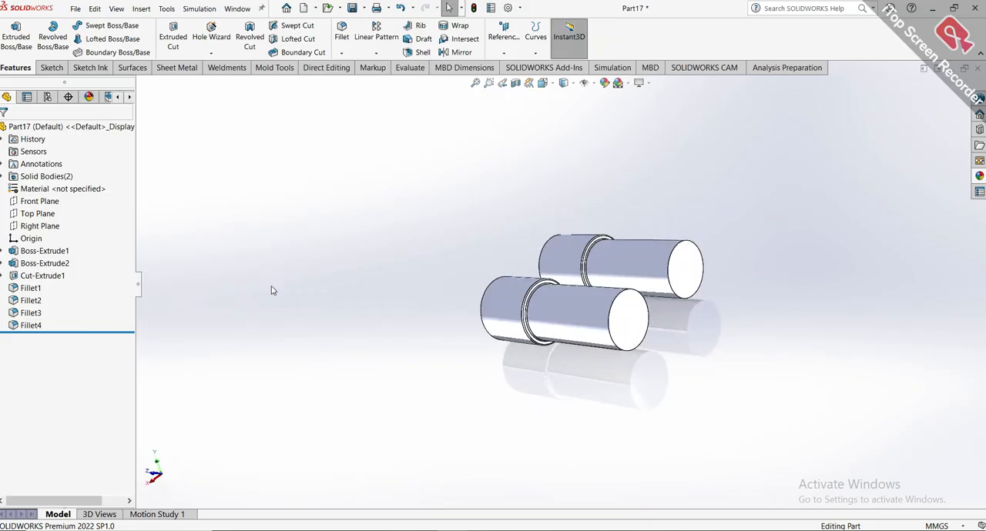
pyautogui.moveTo(703, 363); pyautogui.dragTo(746, 380, button='middle')
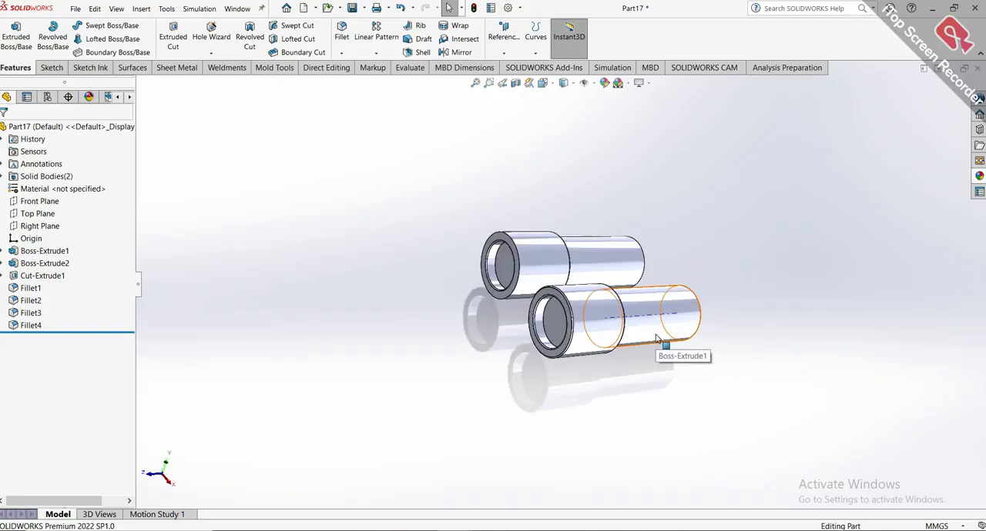
pyautogui.hotkey('ctrl', '7')
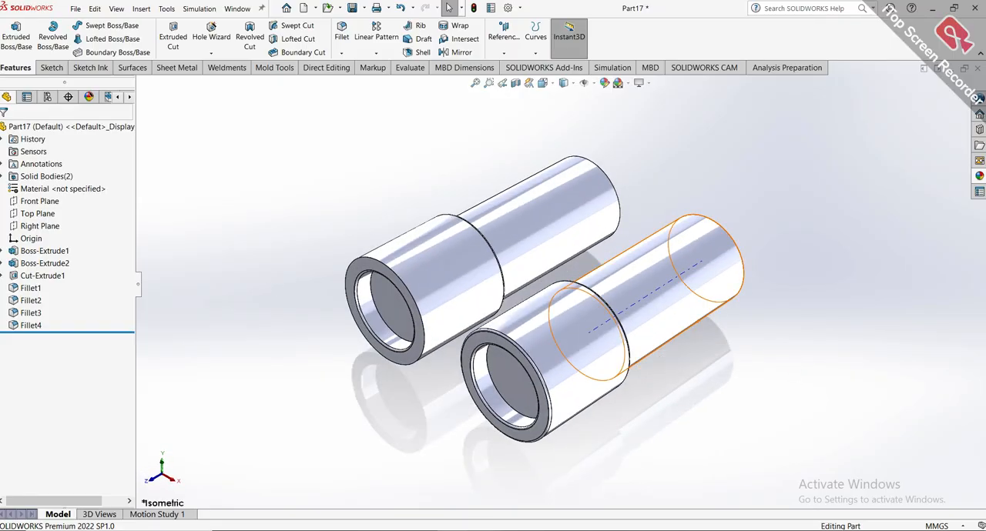
# Switch to the reference part BINOCULARS BY ALABO and examine Boss-Extrude3 and its Sketch4.
pyautogui.moveTo(442, 527)
pyautogui.click(443, 483)
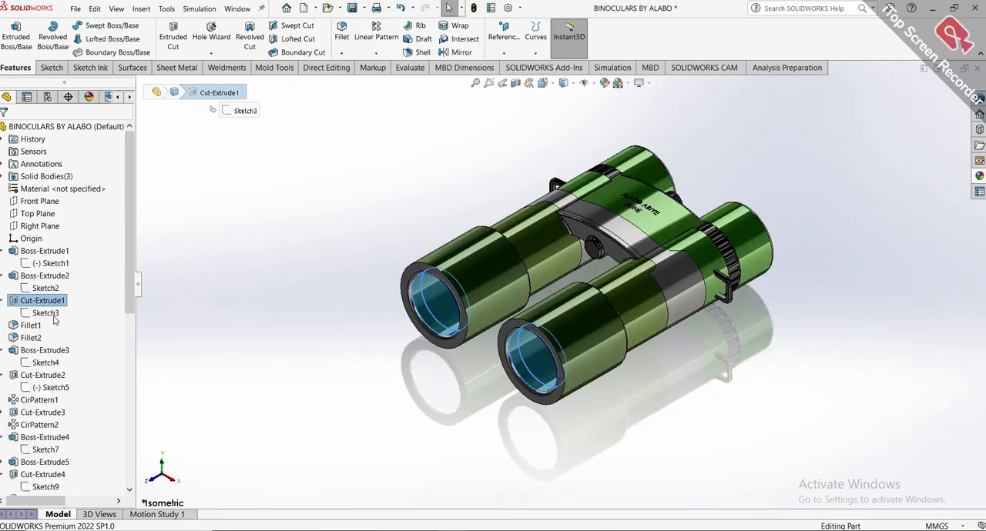
pyautogui.click(43, 350)
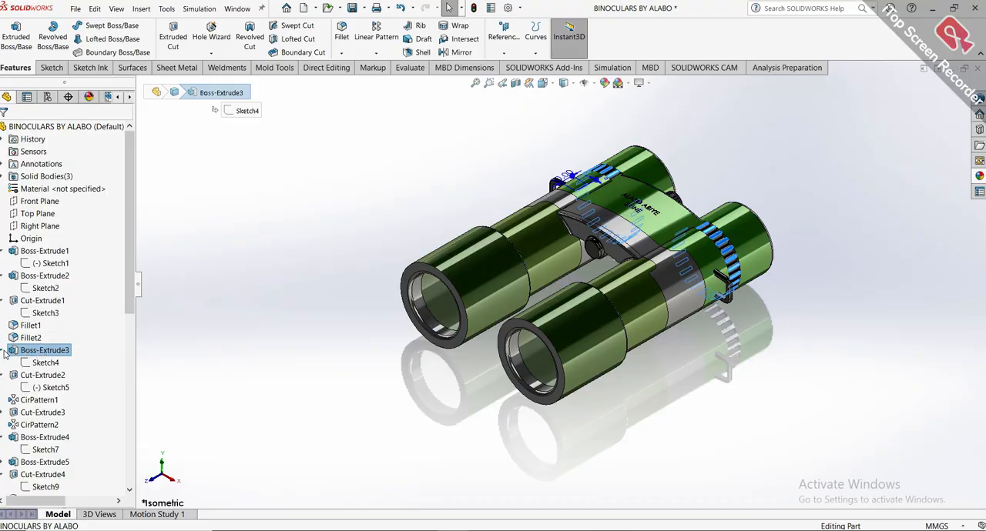
pyautogui.click(4, 352)
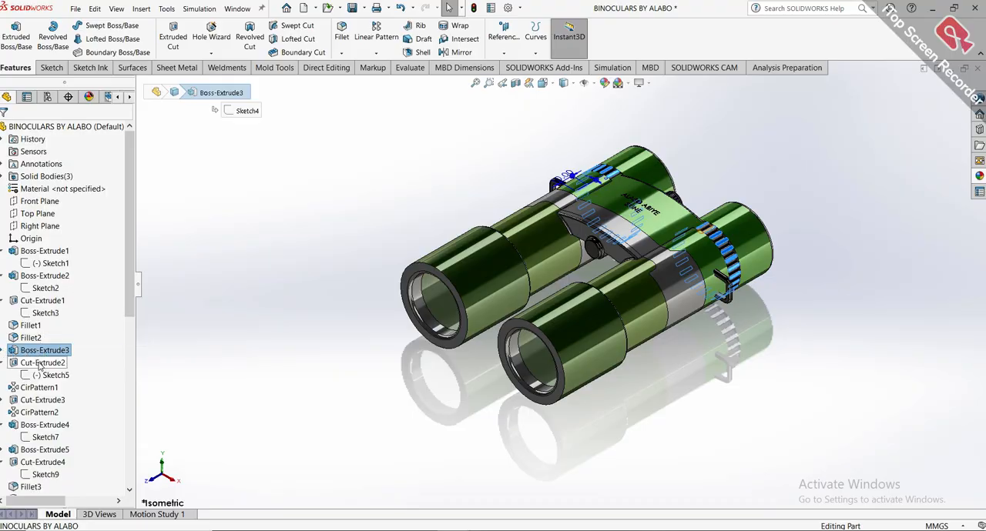
pyautogui.click(4, 351)
pyautogui.click(31, 363)
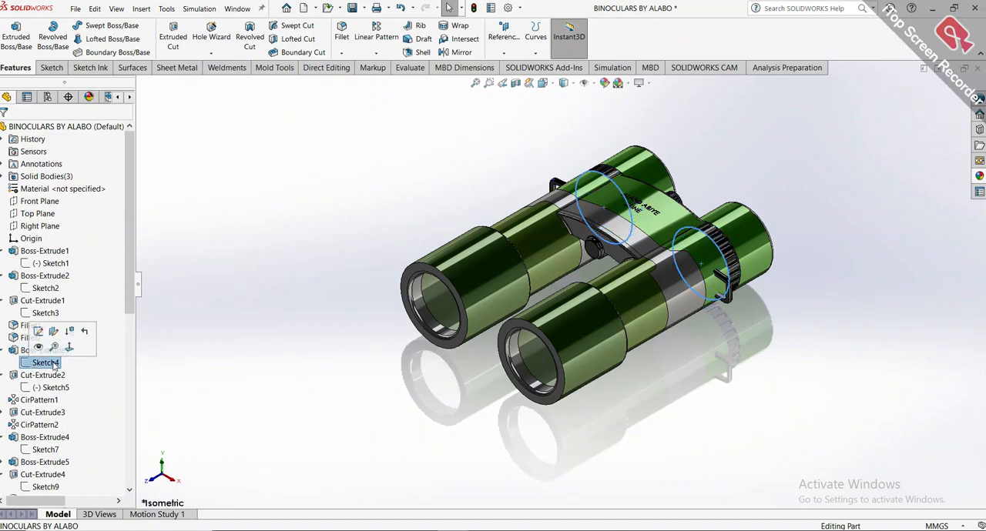
# Return to Part17 and start a sketch on the rear end face of the right barrel.
pyautogui.click(543, 507)
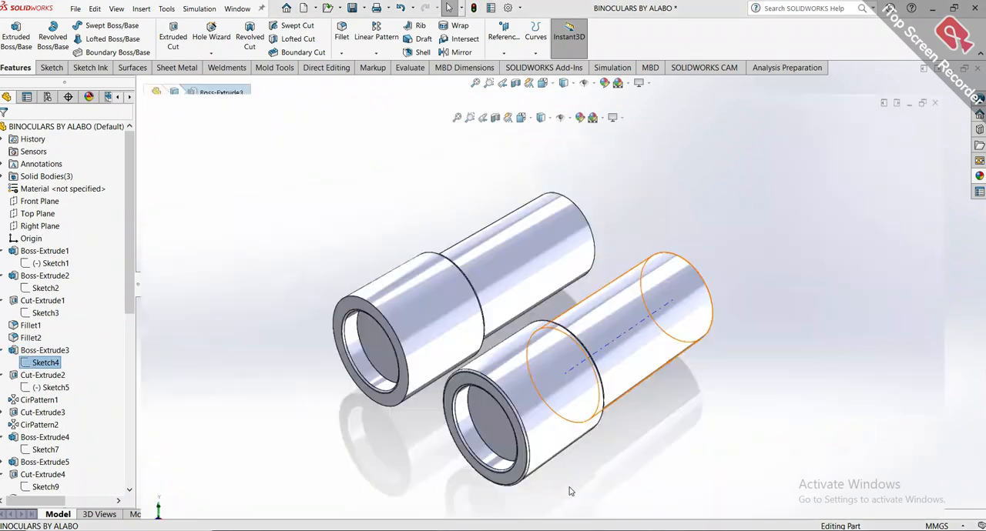
pyautogui.moveTo(585, 431)
pyautogui.mouseDown(button='middle')
pyautogui.moveTo(600, 425)
pyautogui.moveTo(531, 466)
pyautogui.moveTo(522, 368)
pyautogui.mouseUp(button='middle')
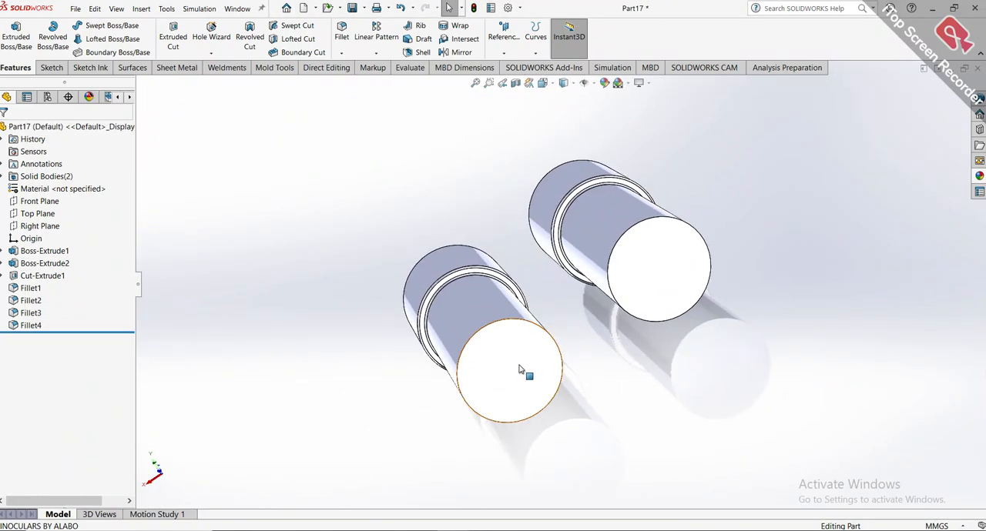
pyautogui.click(522, 368)
pyautogui.click(569, 339)
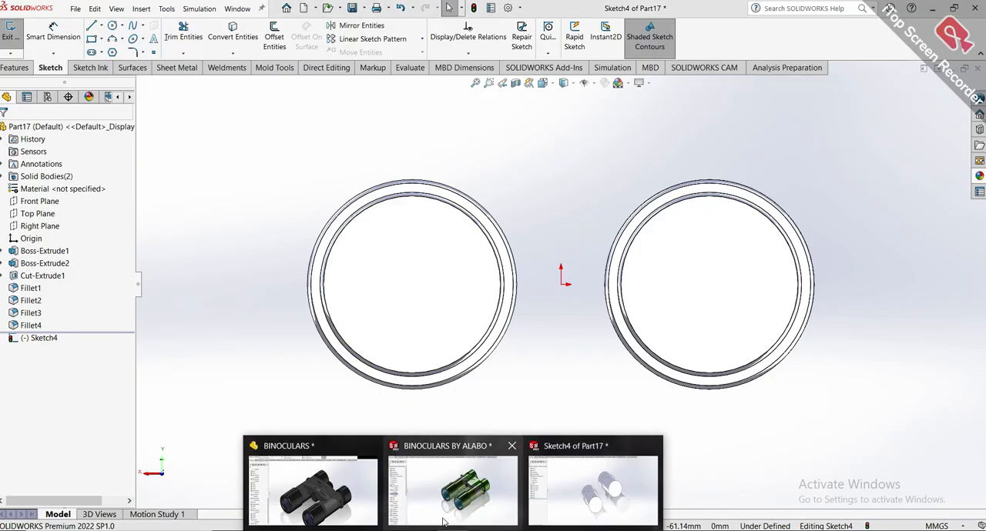
# In the reference part BINOCULARS BY ALABO, open Sketch4 of Boss-Extrude3 for editing and examine its circles on the barrel ends.
pyautogui.hotkey('ctrl', '7')
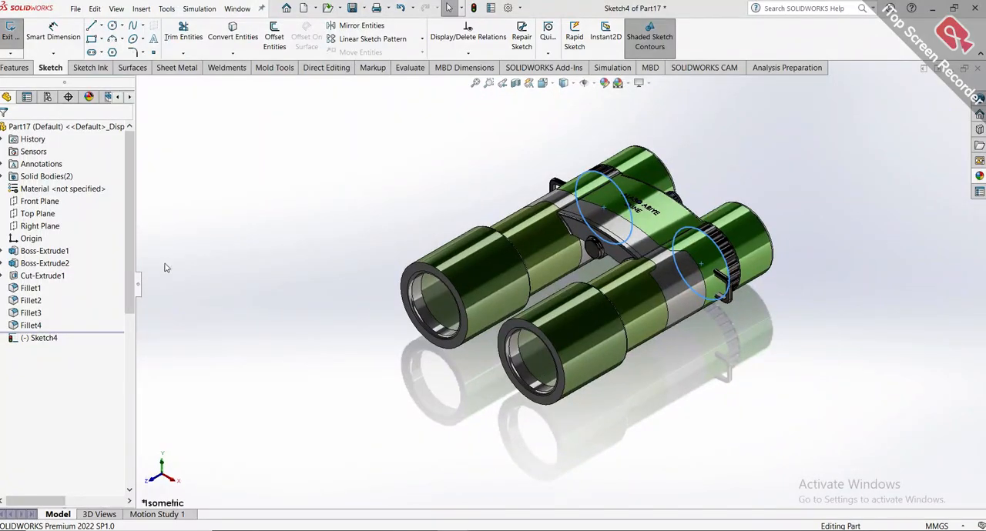
pyautogui.moveTo(664, 189); pyautogui.dragTo(588, 328, button='middle')
pyautogui.click(48, 361)
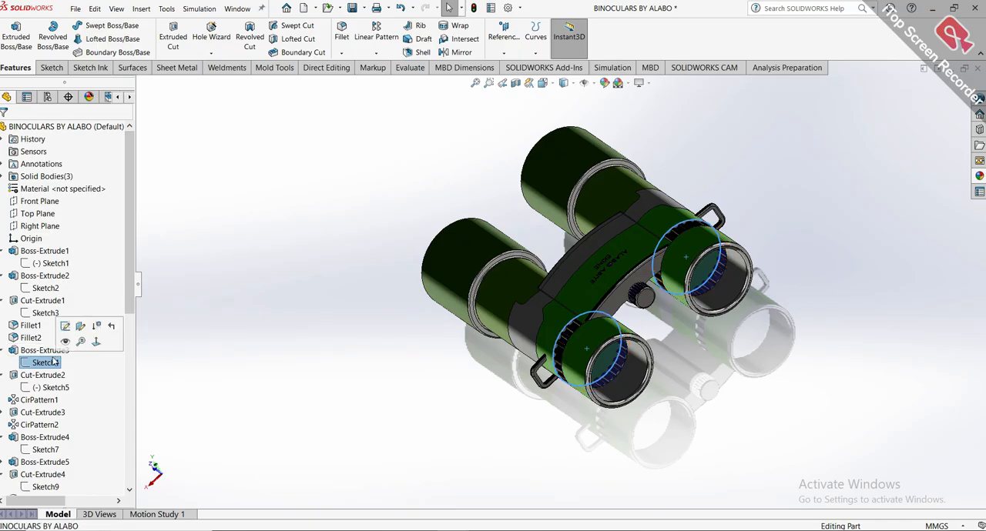
pyautogui.click(64, 329)
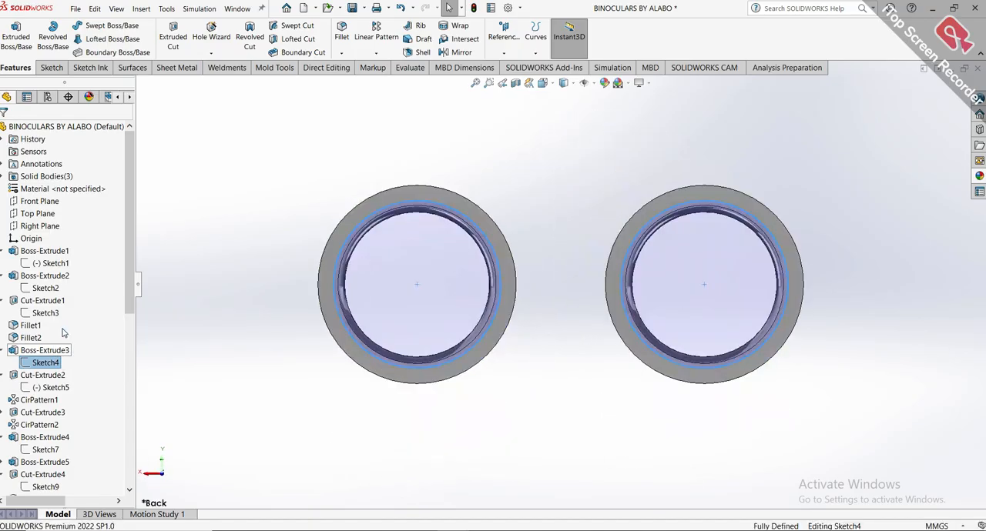
pyautogui.moveTo(411, 278)
pyautogui.mouseDown(button='middle')
pyautogui.moveTo(444, 285)
pyautogui.moveTo(475, 319)
pyautogui.mouseUp(button='middle')
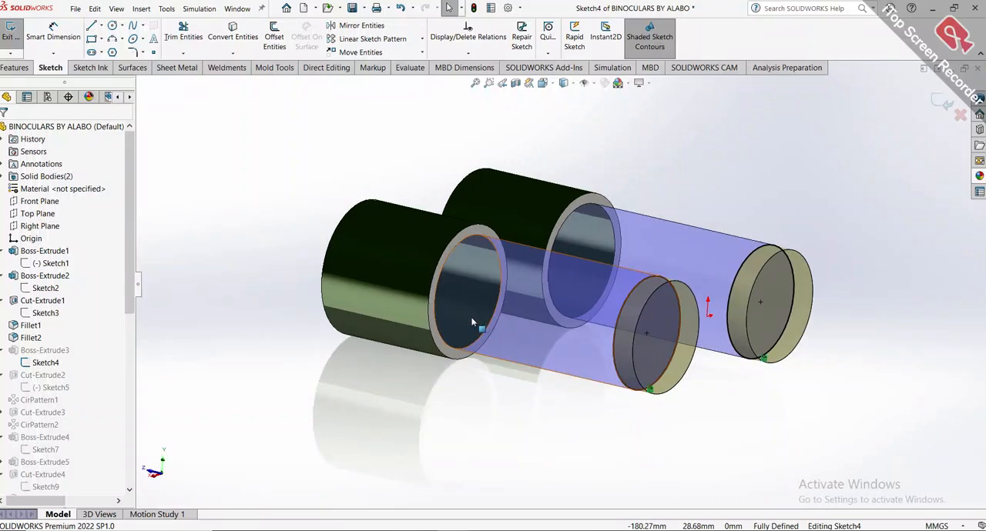
# Leave Sketch4 of the reference part BINOCULARS BY ALABO and return to the open sketch in Part17.
pyautogui.click(471, 321)
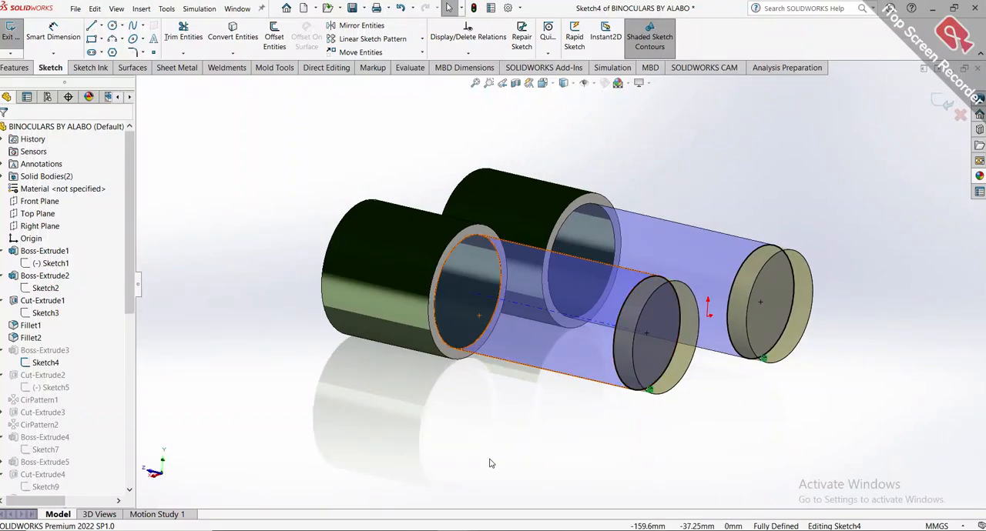
pyautogui.click(944, 103)
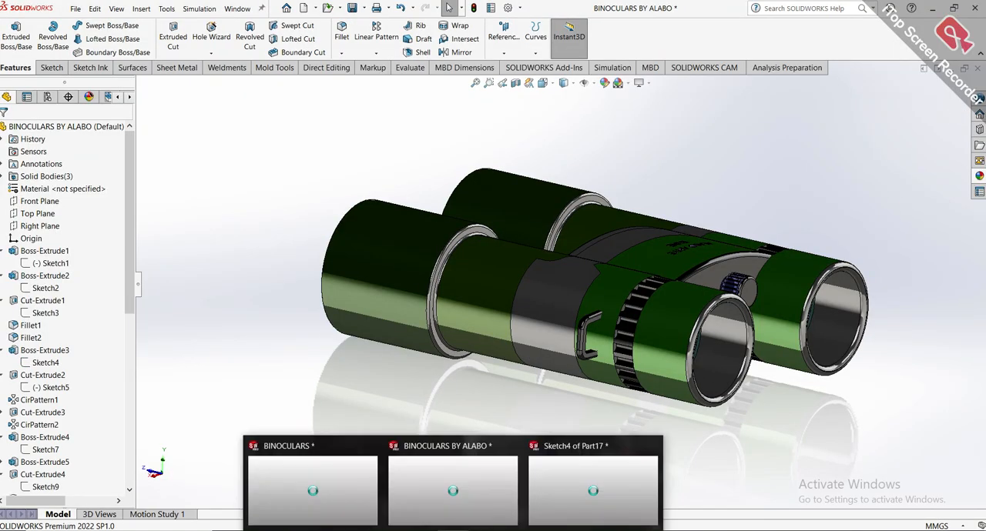
pyautogui.click(585, 481)
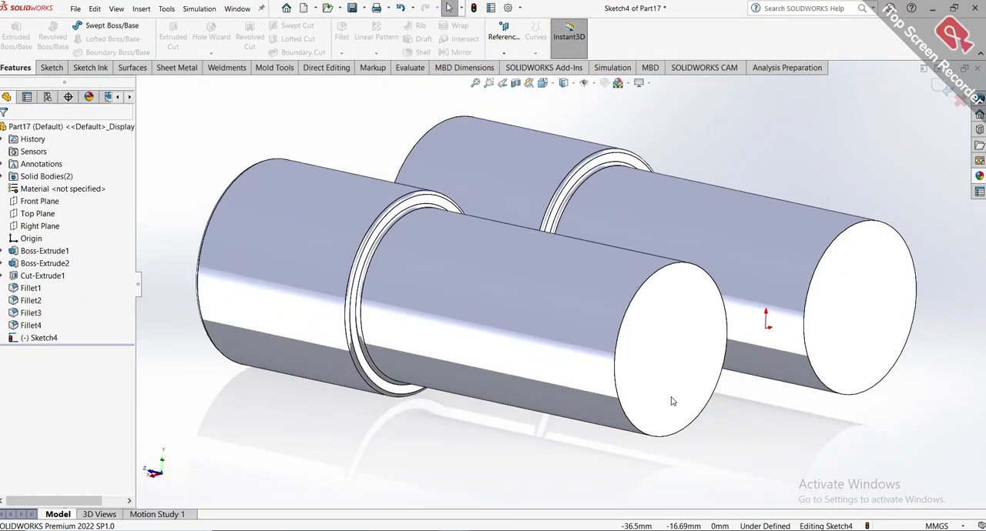
# Convert the circular outlines of both barrels' rear end faces into sketch circles with Convert Entities.
pyautogui.click(659, 388)
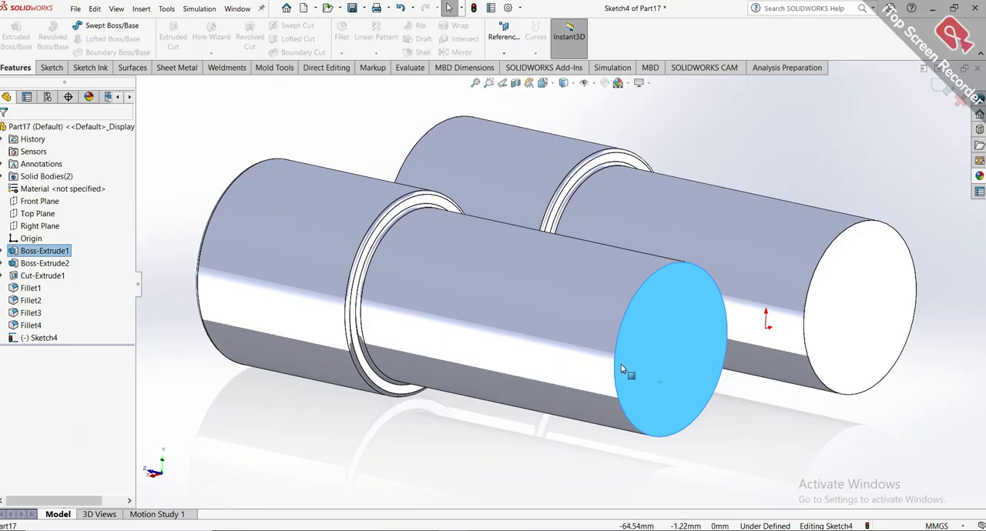
pyautogui.hotkey('ctrl', '8')
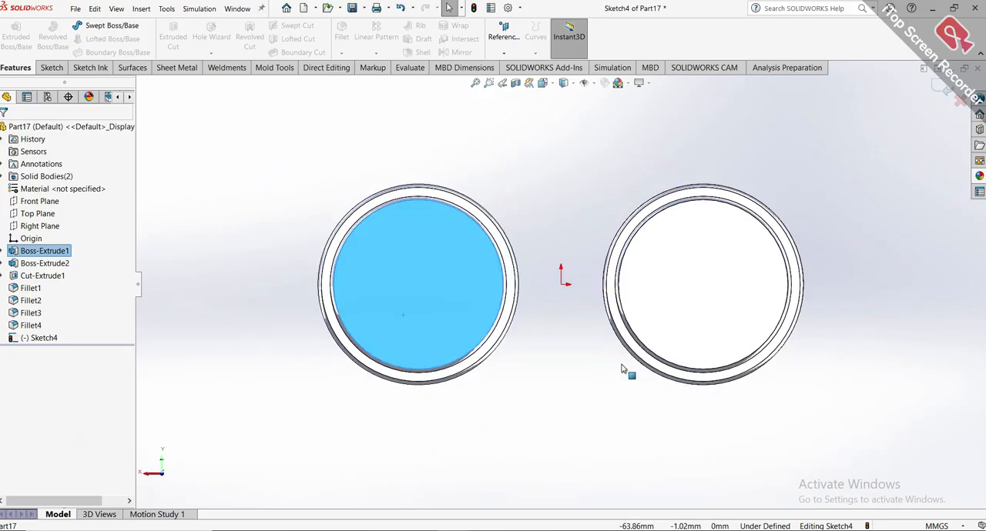
pyautogui.click(583, 367)
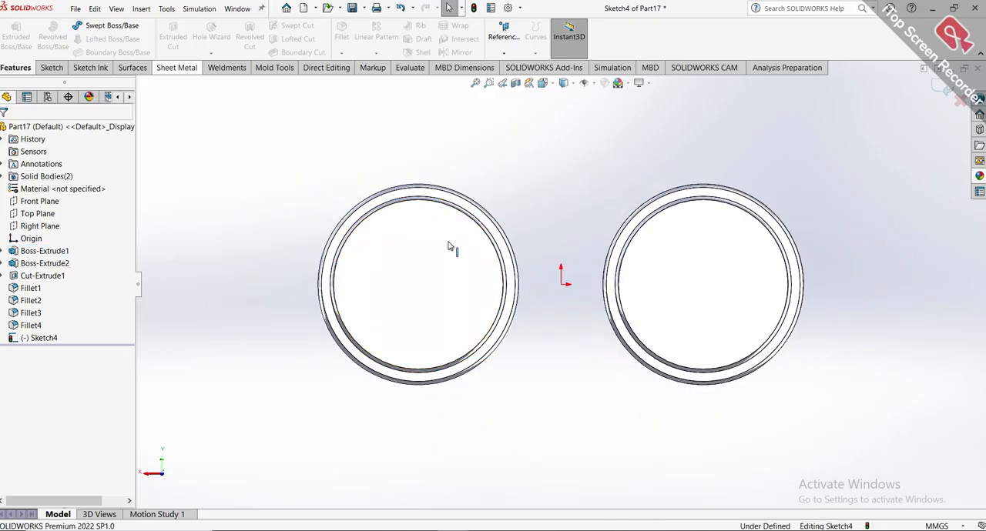
pyautogui.click(468, 288)
pyautogui.click(51, 67)
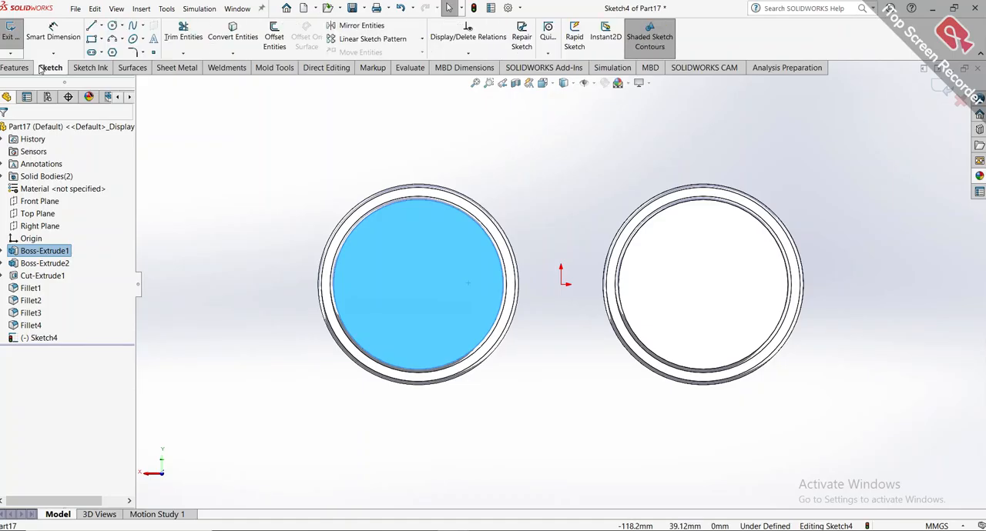
pyautogui.click(232, 31)
pyautogui.click(732, 286)
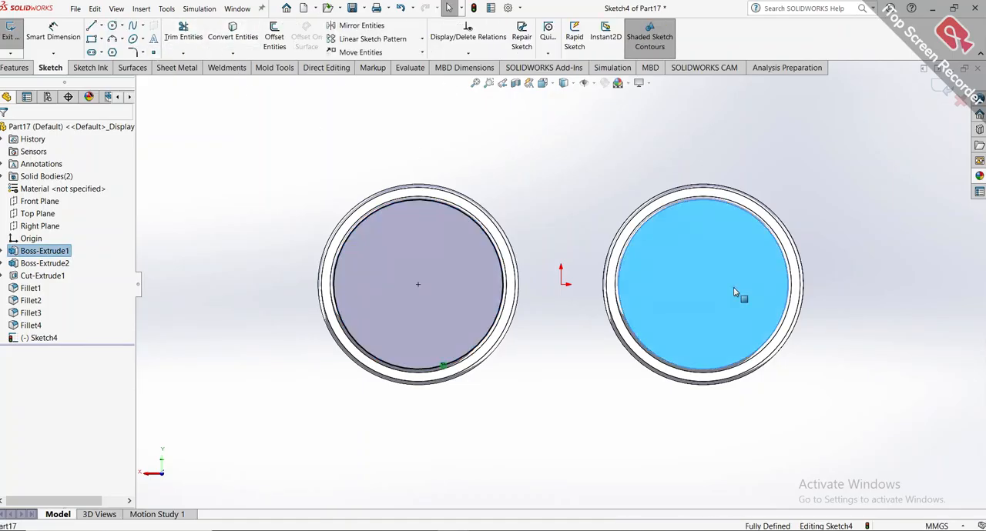
pyautogui.click(253, 45)
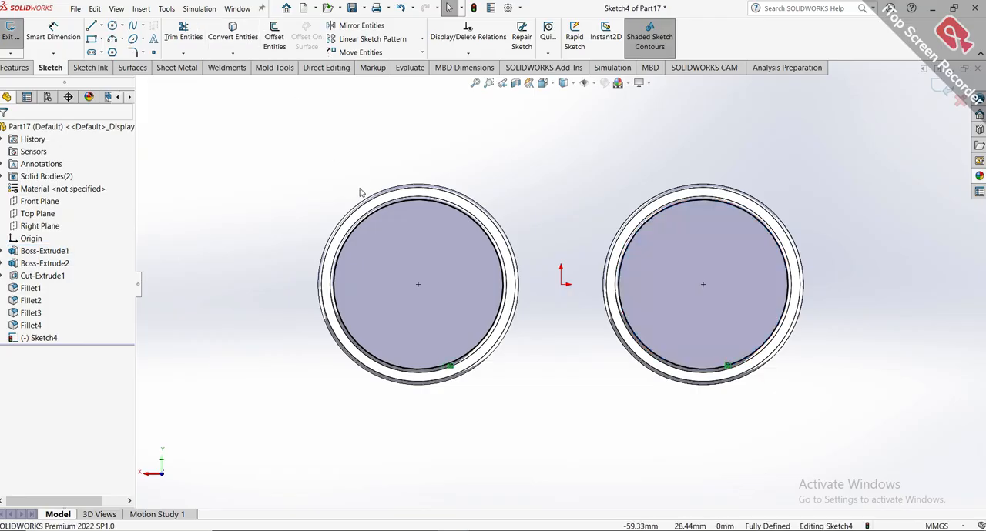
# Extrude both converted circles 10 mm outward from the barrel ends as a merged boss with a 1° inward draft.
pyautogui.moveTo(366, 187); pyautogui.dragTo(409, 213, button='middle')
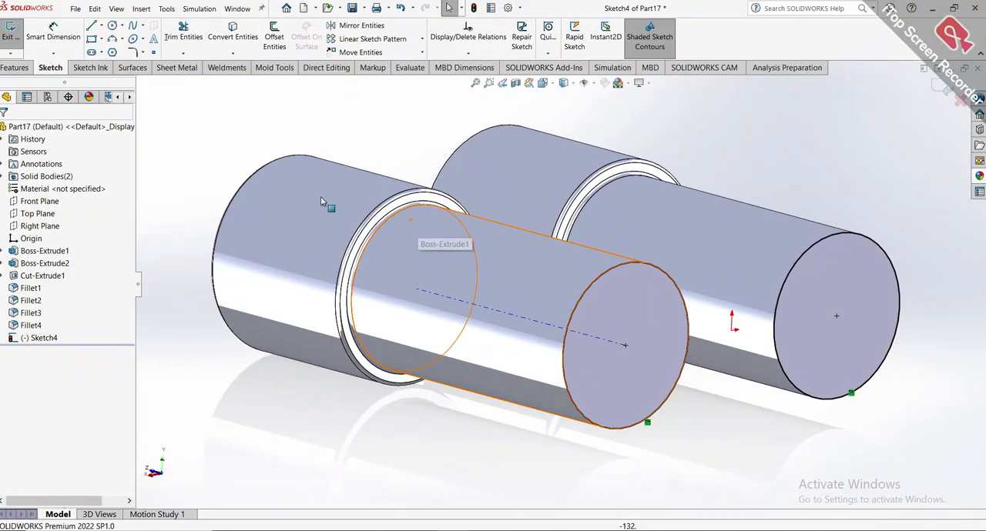
pyautogui.click(31, 68)
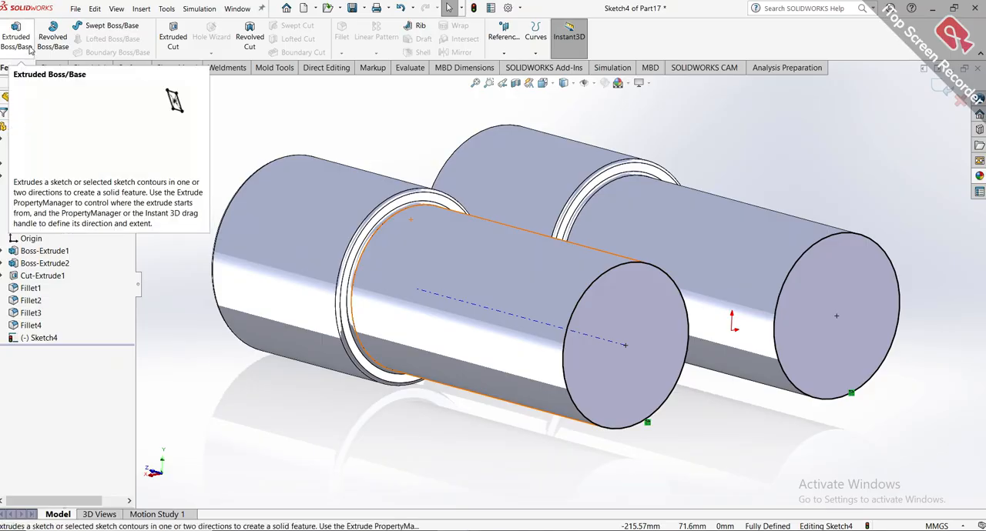
pyautogui.click(29, 49)
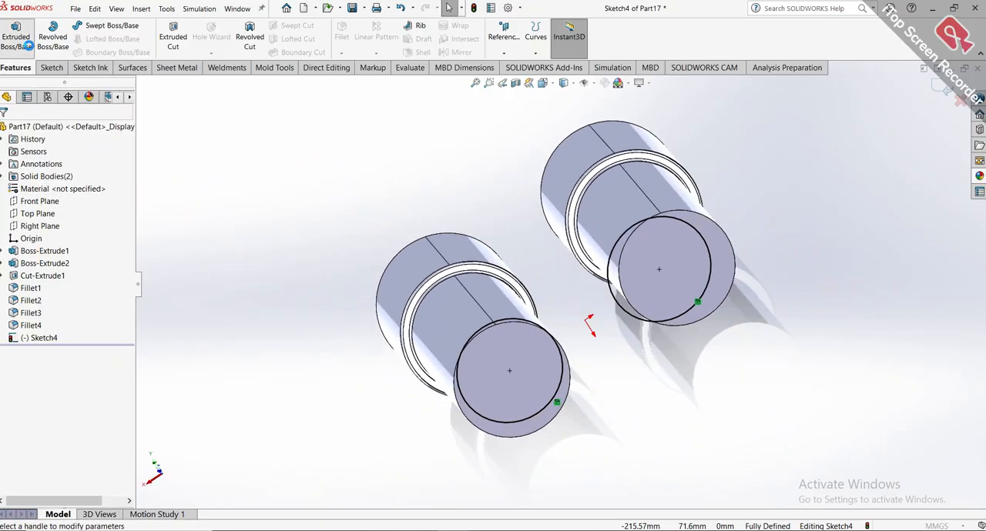
pyautogui.moveTo(508, 278); pyautogui.dragTo(552, 275, button='middle')
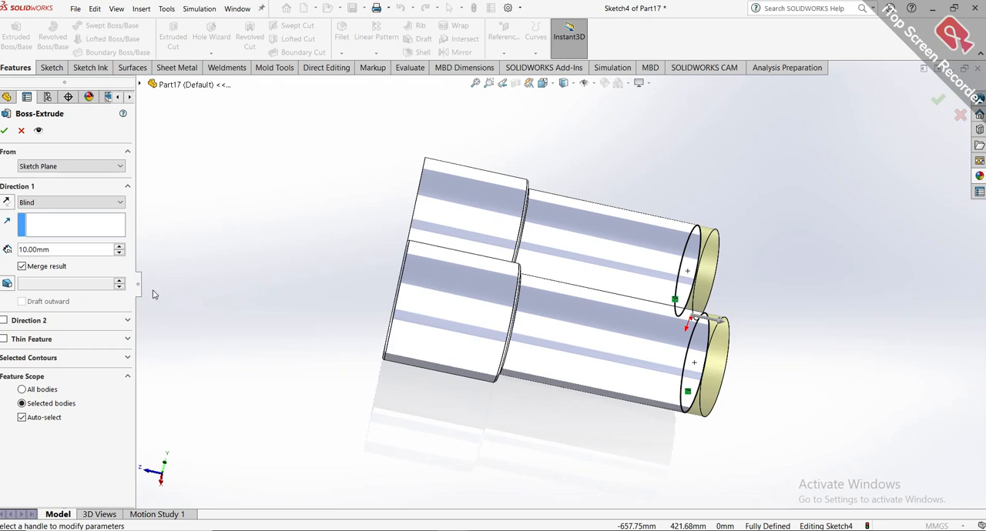
pyautogui.click(8, 283)
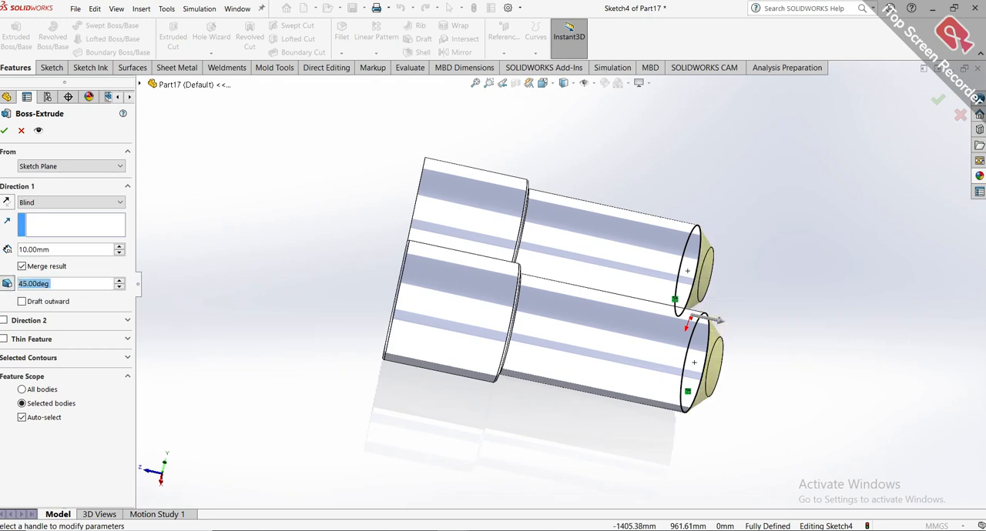
pyautogui.write('1')
pyautogui.press('Return')
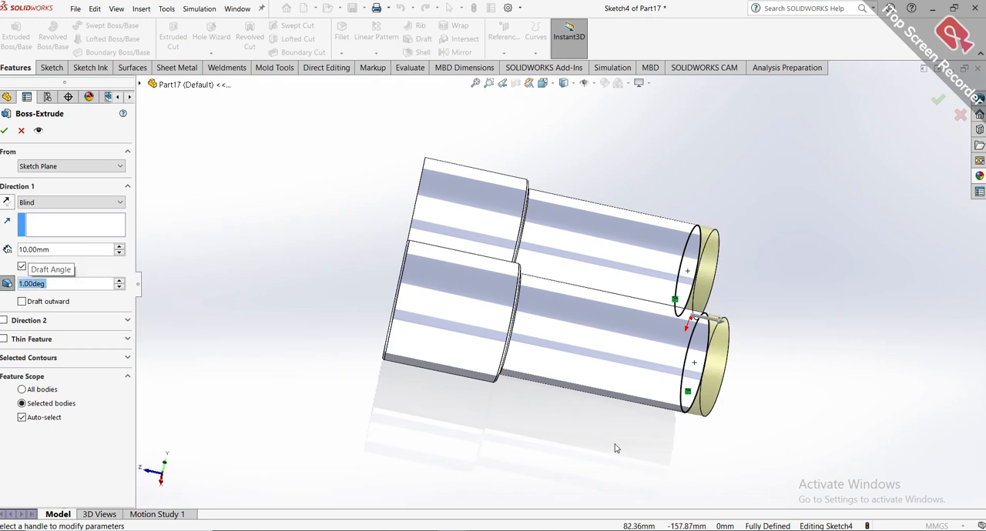
pyautogui.scroll(-1, 721, 296)
pyautogui.moveTo(721, 293); pyautogui.dragTo(663, 301, button='middle')
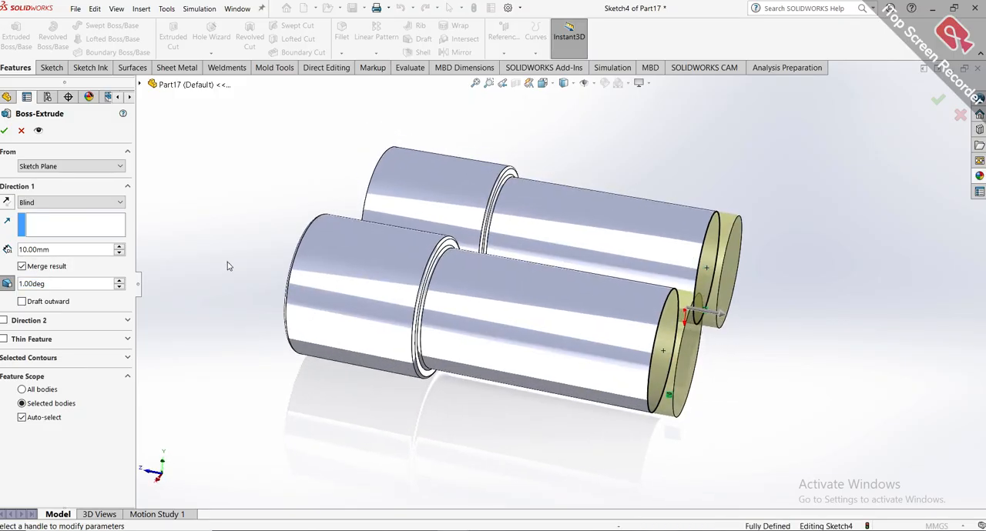
pyautogui.click(6, 132)
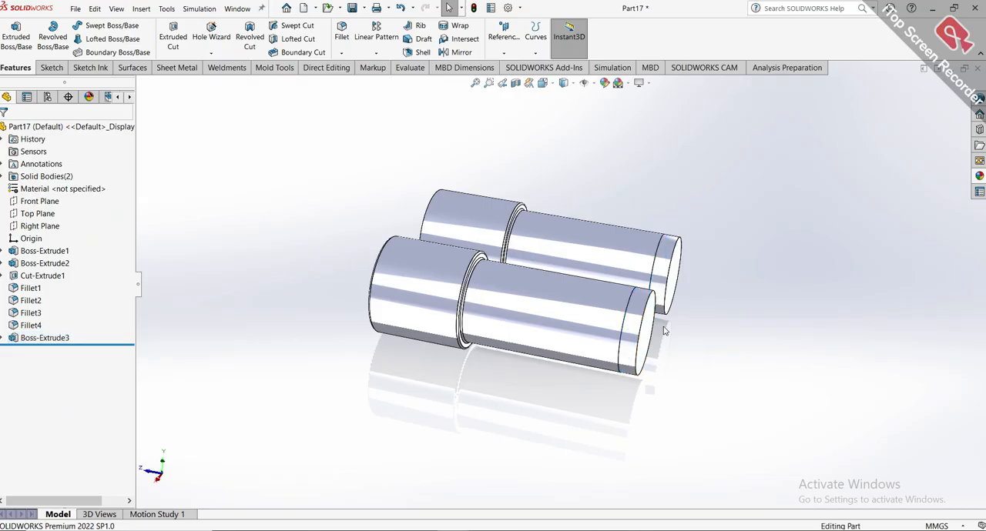
# Start a sketch on the rear end face of the right barrel's drafted extension.
pyautogui.scroll(-3, 697, 350)
pyautogui.scroll(2, 620, 328)
pyautogui.moveTo(623, 331); pyautogui.dragTo(644, 377, button='middle')
pyautogui.hotkey('ctrl', '7')
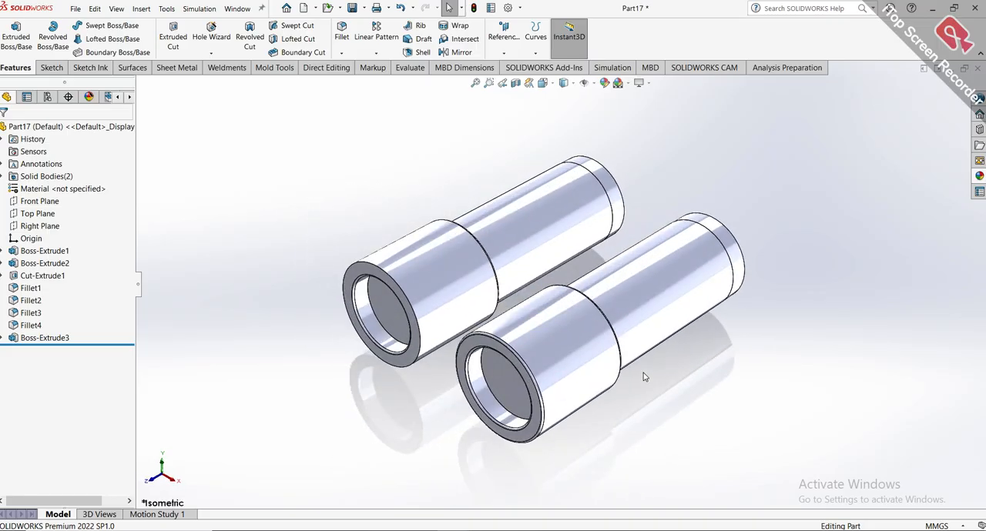
pyautogui.moveTo(821, 297); pyautogui.dragTo(684, 471, button='middle')
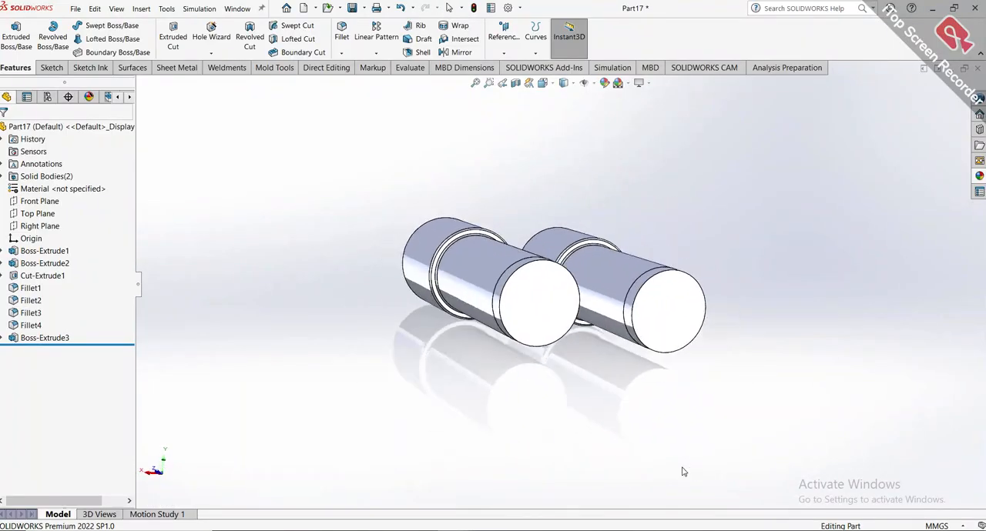
pyautogui.click(538, 299)
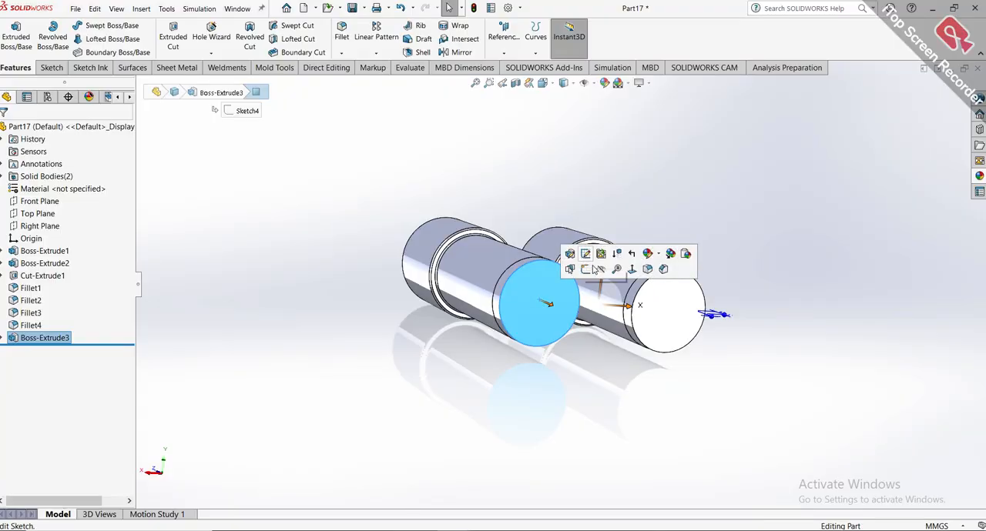
pyautogui.click(585, 269)
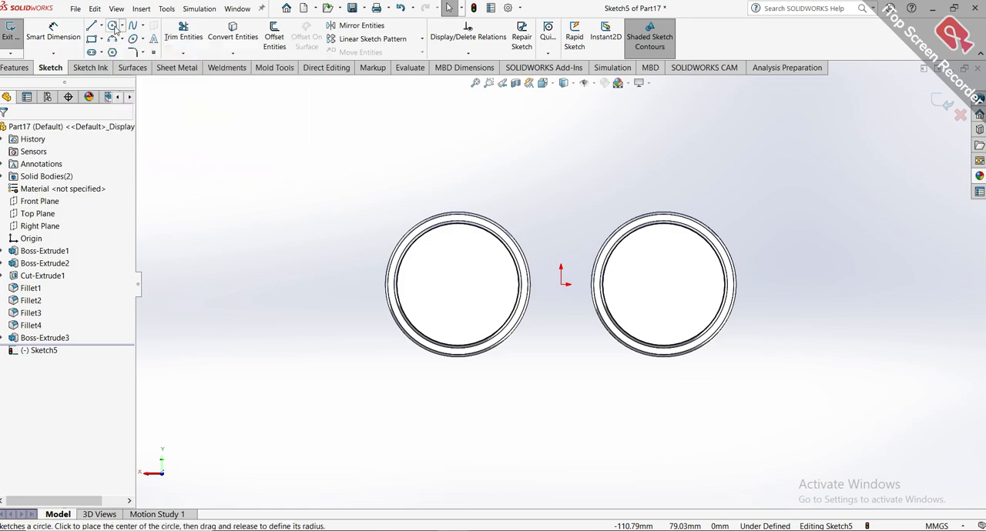
# Sketch a circle of about 2 mm radius at the top edge of the right barrel's end face, vertically aligned with its centre.
pyautogui.click(112, 25)
pyautogui.scroll(5, 470, 227)
pyautogui.scroll(2, 484, 261)
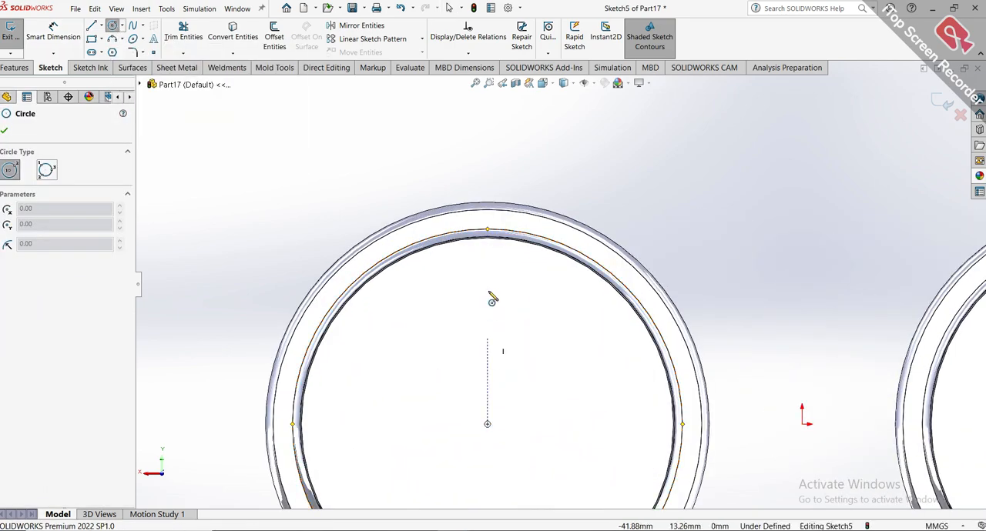
pyautogui.click(487, 245)
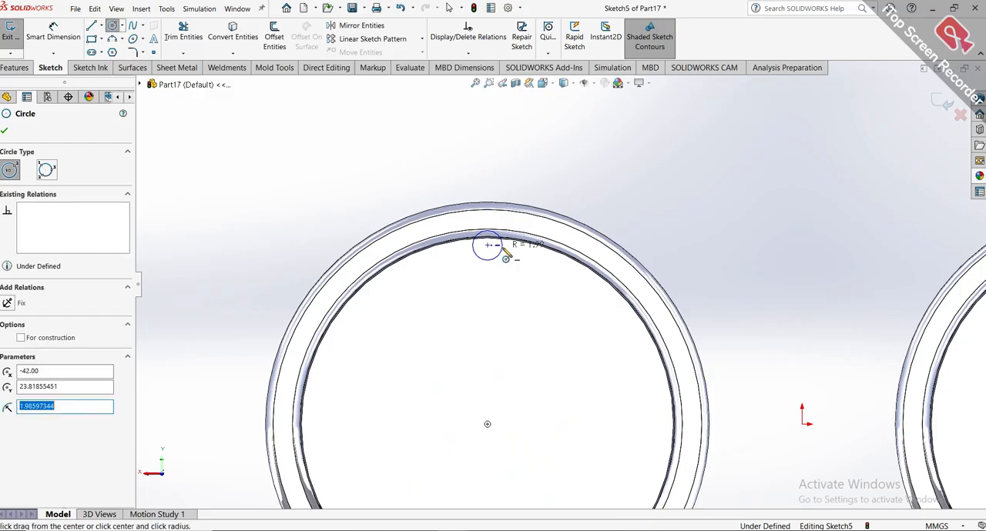
pyautogui.click(502, 256)
pyautogui.press('Escape')
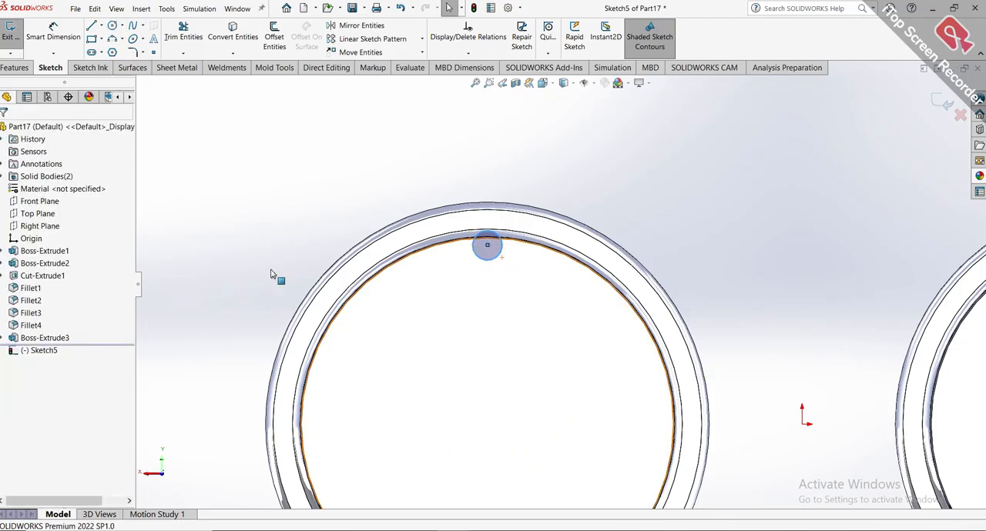
# Dimension the small circle's centre vertically from the origin and set the distance to 24.6 mm.
pyautogui.click(53, 36)
pyautogui.scroll(3, 560, 322)
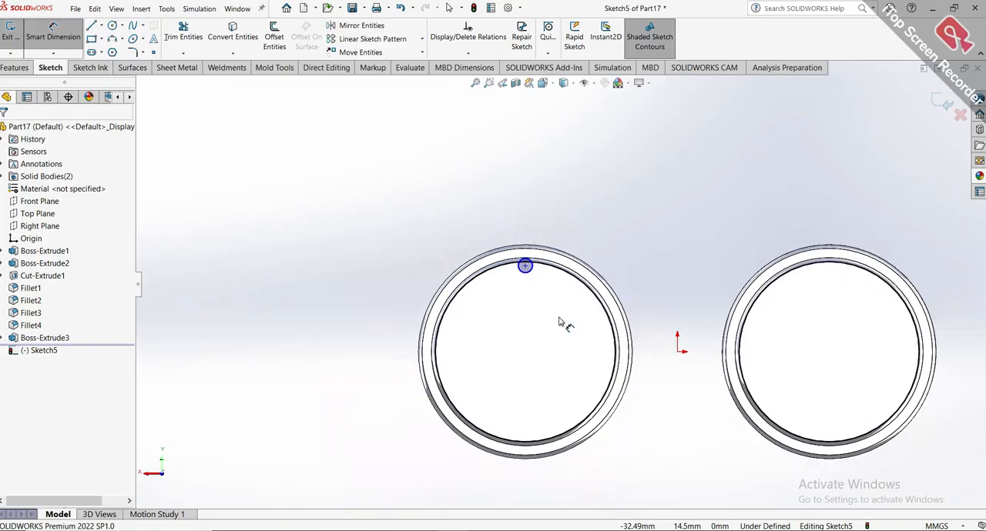
pyautogui.click(677, 351)
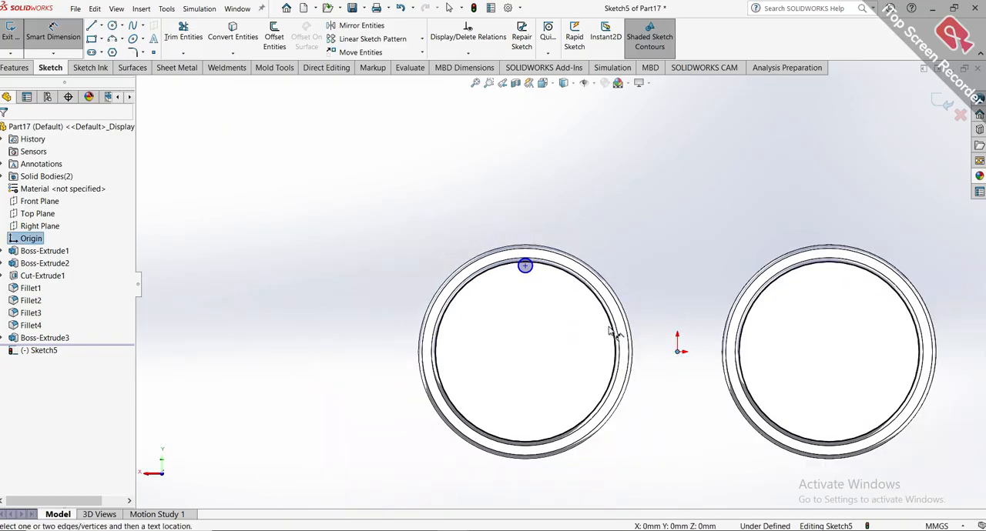
pyautogui.click(524, 265)
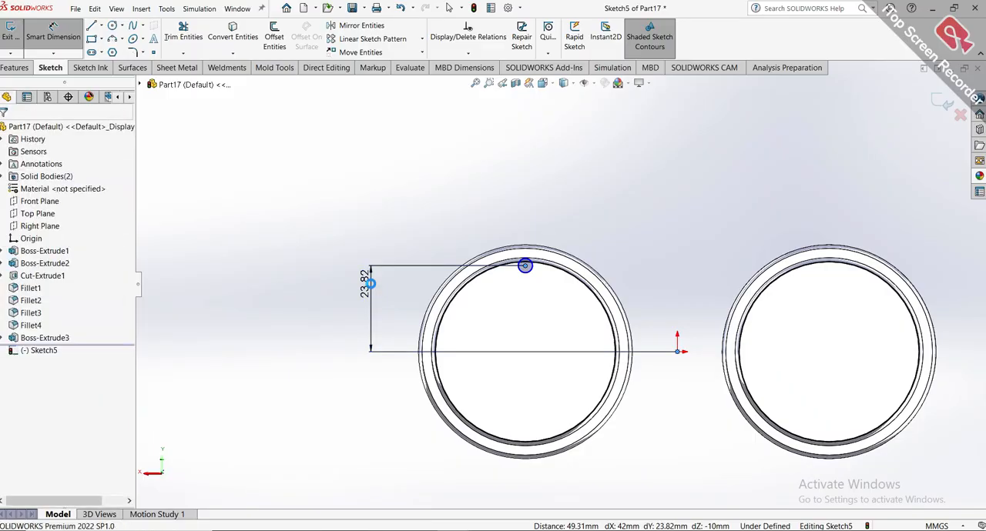
pyautogui.click(372, 287)
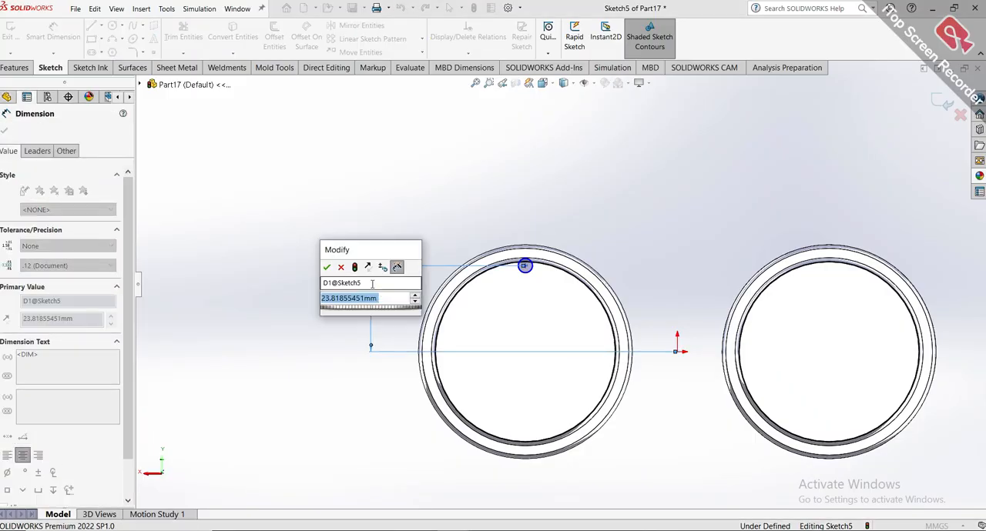
pyautogui.write('23.5')
pyautogui.press('Return')
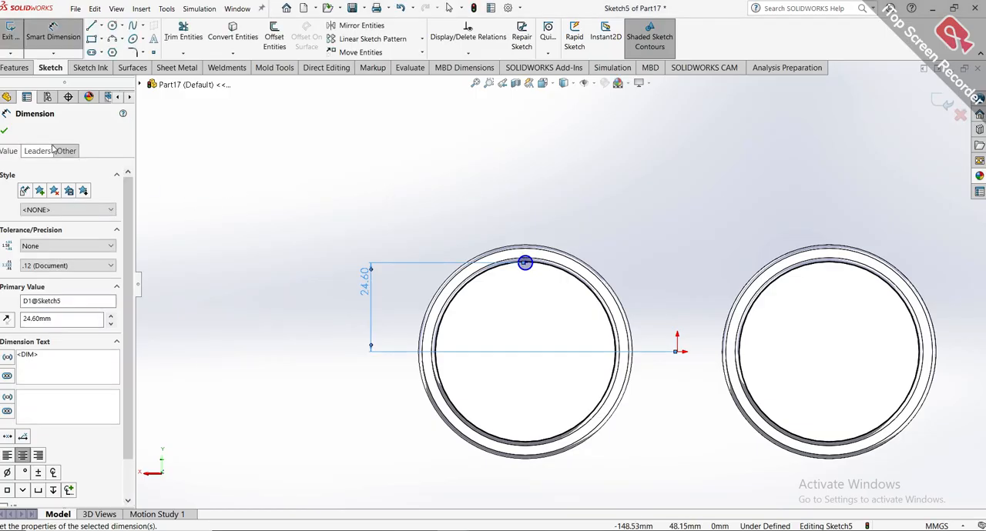
pyautogui.click(6, 132)
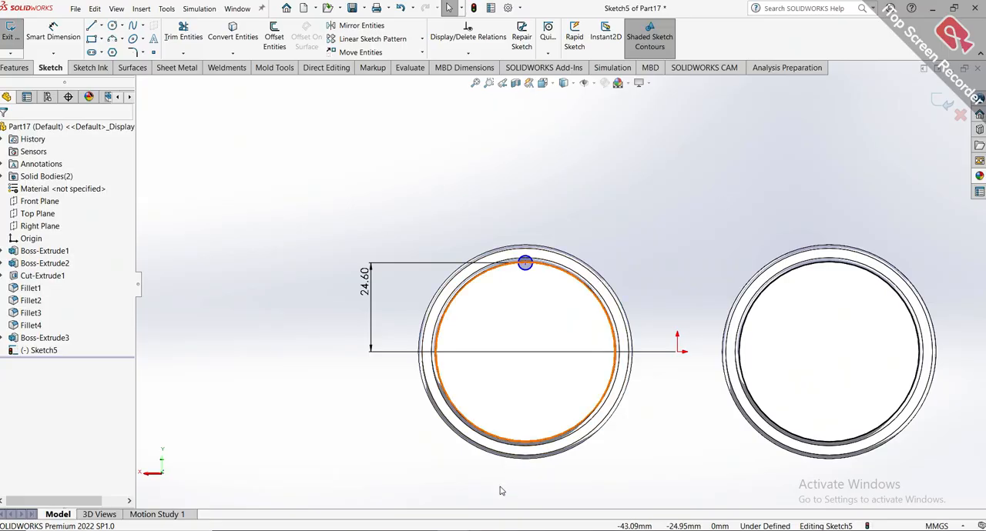
# Examine the boss, groove cut, circular pattern and their sketches behind the grip ring in the finished BINOCULARS reference part, and return to Part17.
pyautogui.click(457, 514)
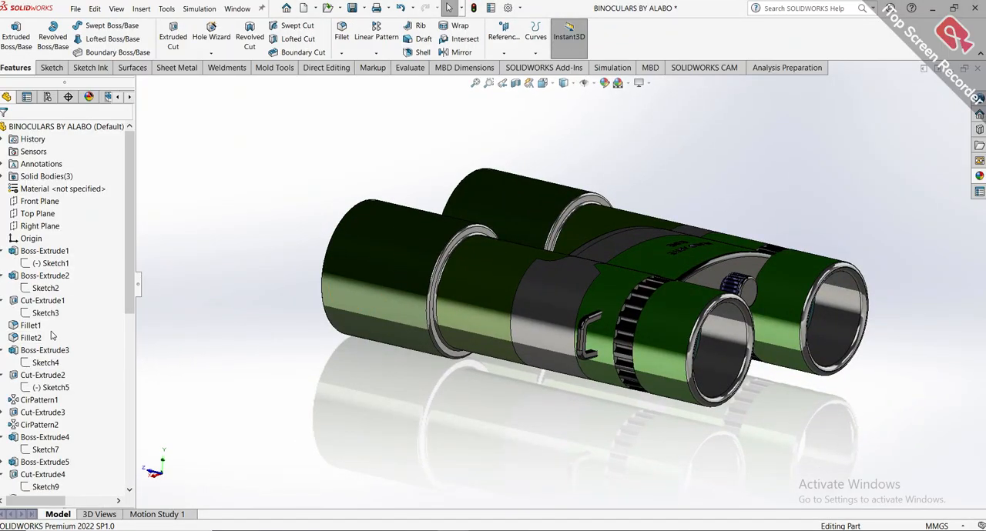
pyautogui.scroll(-5, 625, 315)
pyautogui.click(616, 304)
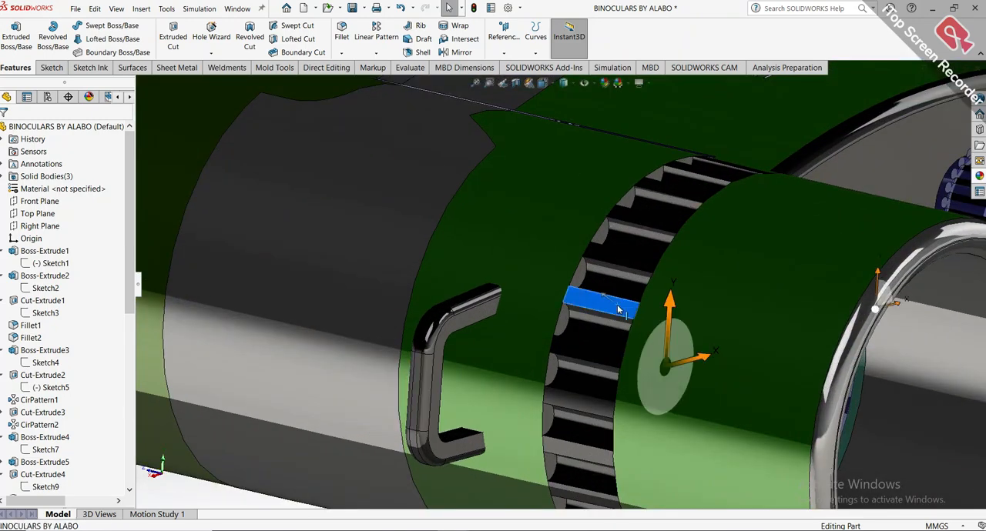
pyautogui.click(3, 354)
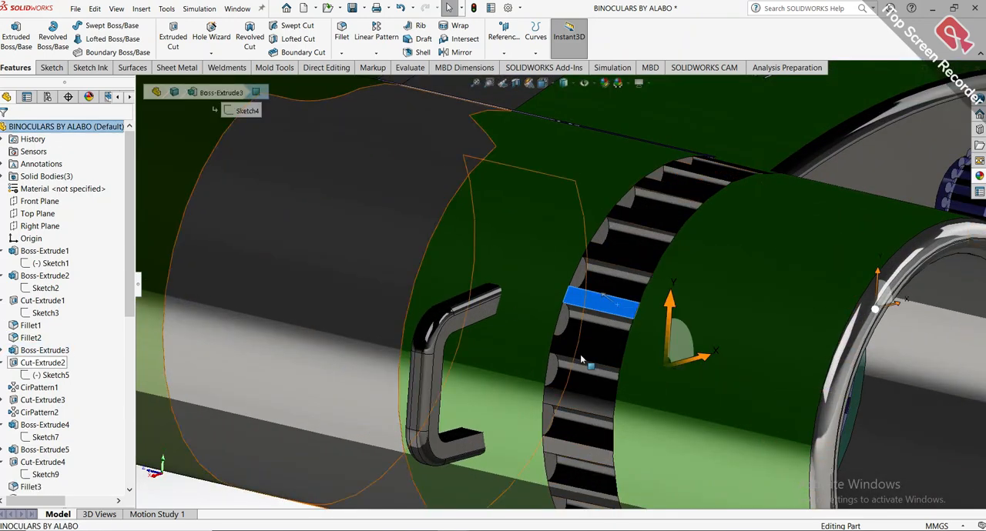
pyautogui.click(599, 330)
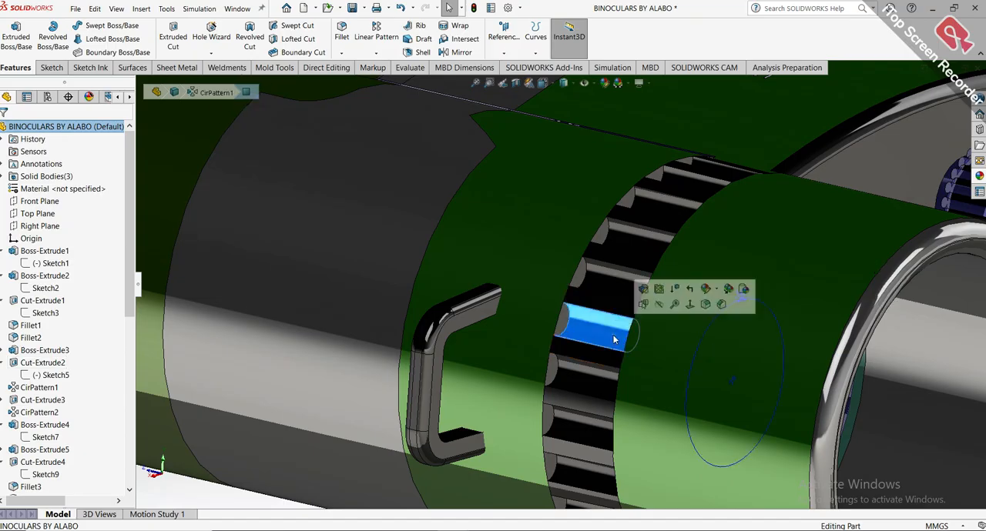
pyautogui.click(22, 353)
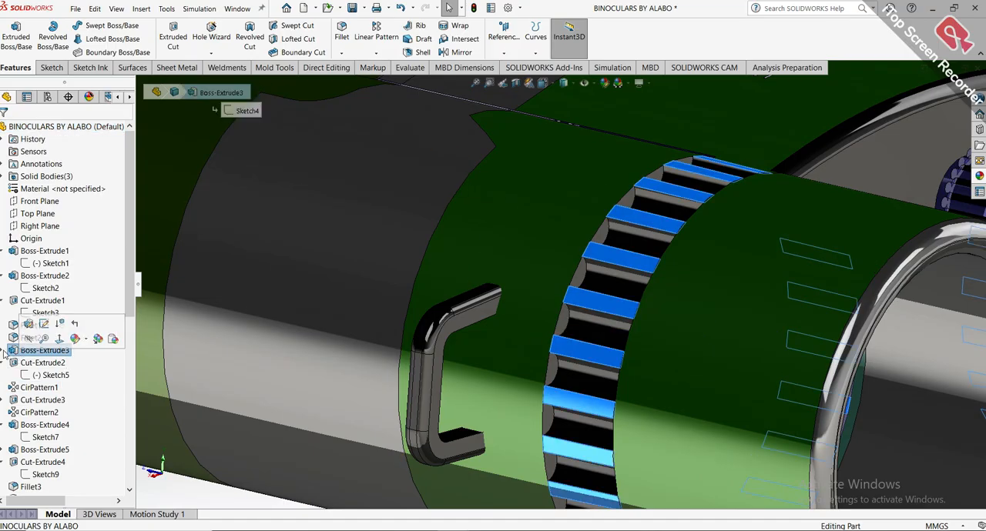
pyautogui.click(4, 350)
pyautogui.click(26, 365)
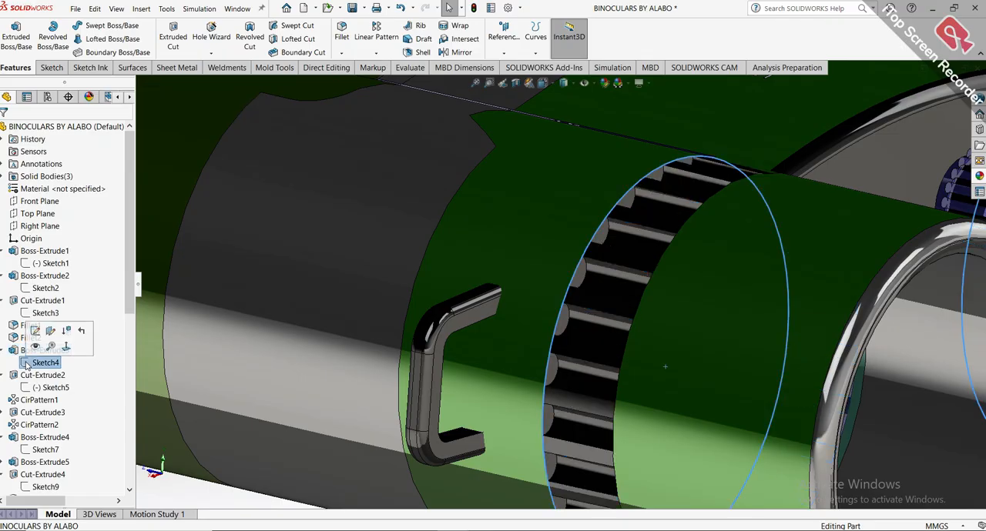
pyautogui.click(31, 376)
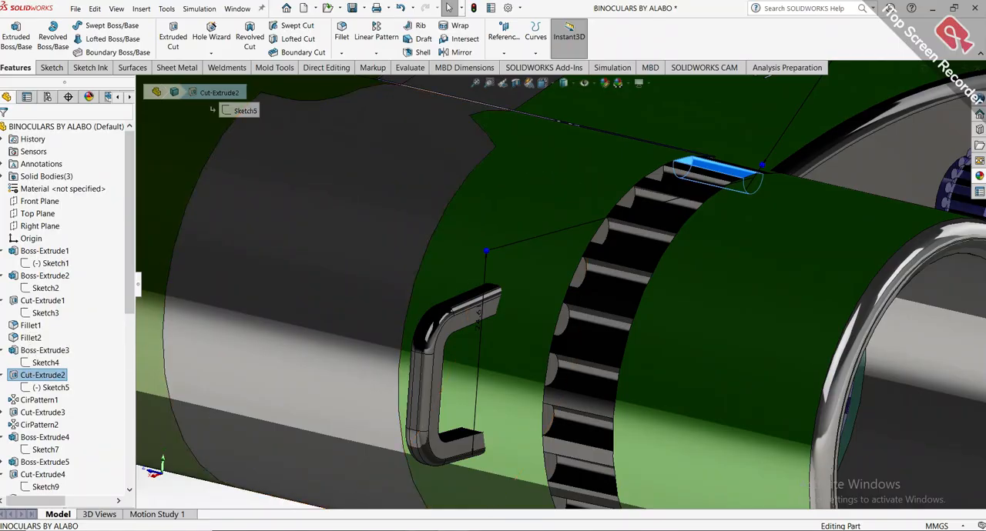
pyautogui.click(593, 482)
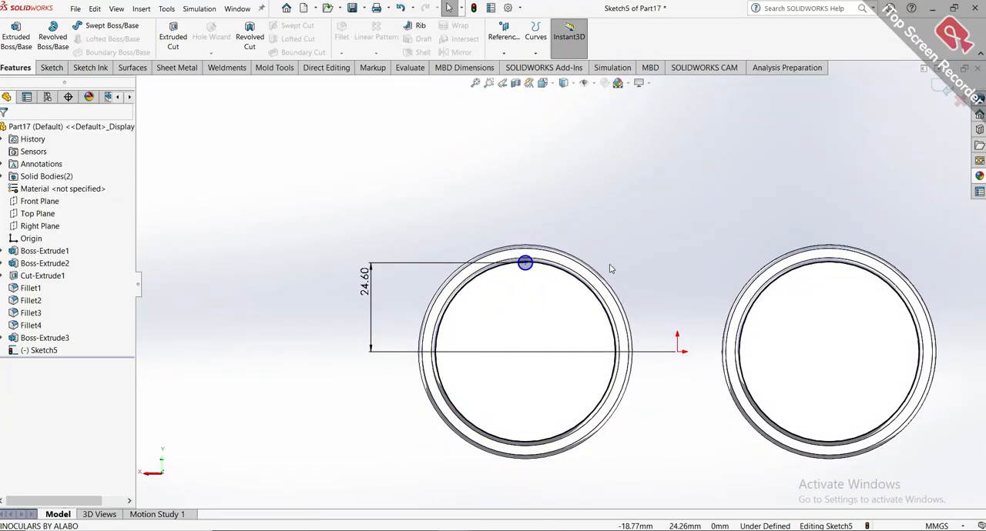
# Extrude-cut the small circle 10 mm blind from the sketch plane into the right barrel's drafted extension as a single grip groove.
pyautogui.moveTo(610, 269); pyautogui.dragTo(752, 404, button='middle')
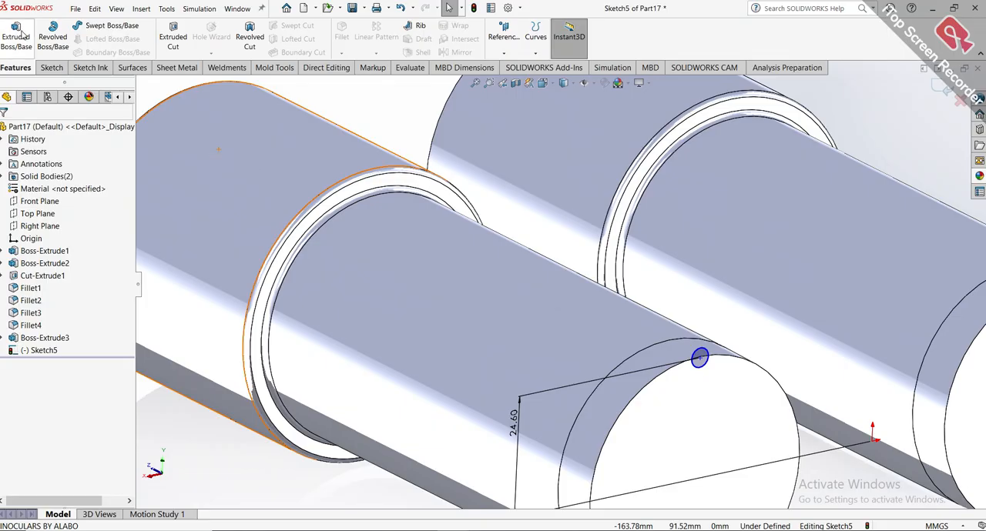
pyautogui.click(161, 36)
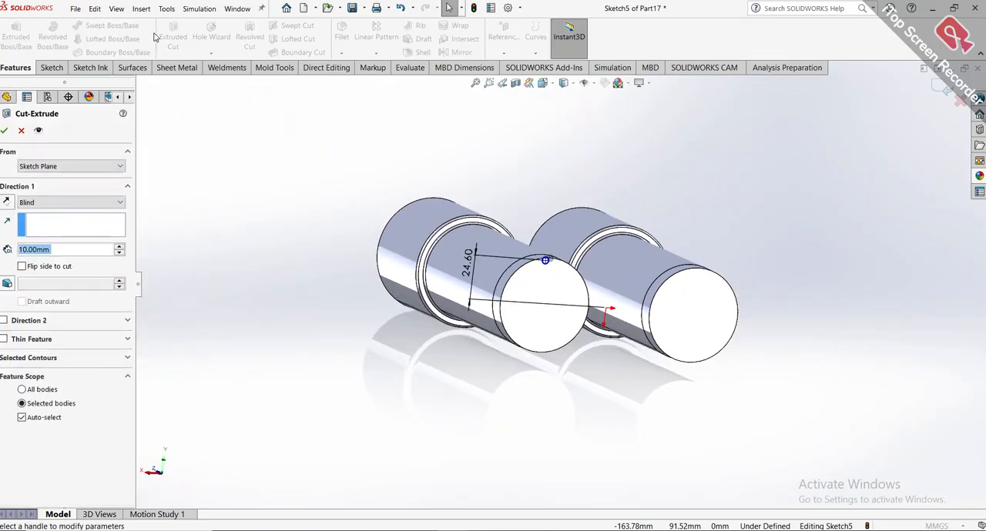
pyautogui.scroll(-5, 570, 282)
pyautogui.moveTo(586, 303); pyautogui.dragTo(821, 380, button='middle')
pyautogui.scroll(-8, 822, 380)
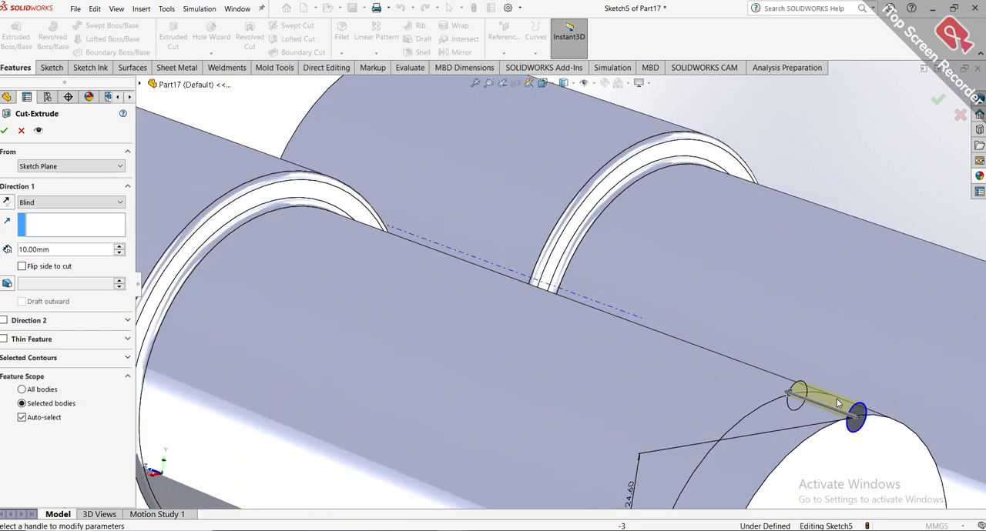
pyautogui.moveTo(674, 362)
pyautogui.mouseDown(button='middle')
pyautogui.moveTo(688, 366)
pyautogui.moveTo(671, 359)
pyautogui.mouseUp(button='middle')
pyautogui.click(5, 131)
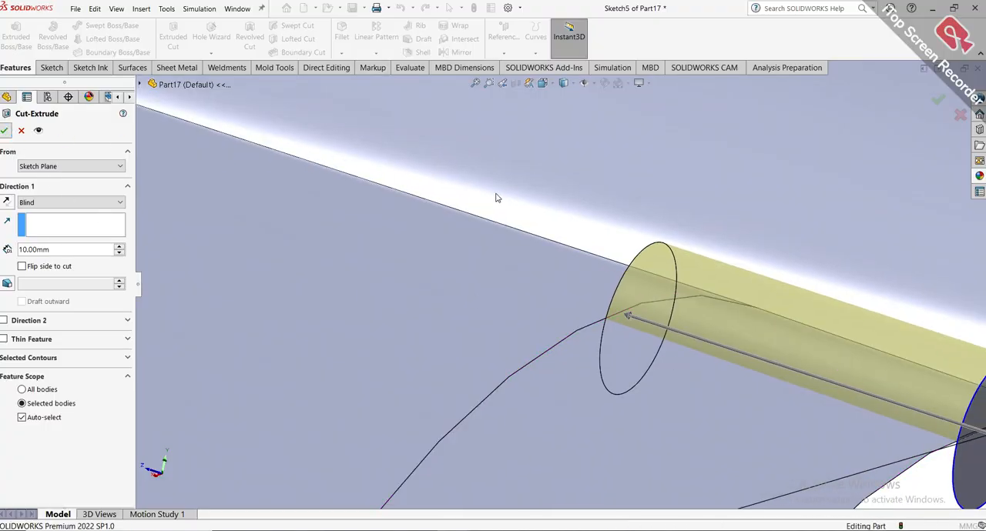
# Set up a circular pattern of the groove cut around the right barrel's circular end edge, with 23 equally spaced instances over 360°.
pyautogui.scroll(6, 663, 322)
pyautogui.moveTo(662, 322); pyautogui.dragTo(603, 298, button='middle')
pyautogui.click(731, 164)
pyautogui.scroll(-4, 456, 248)
pyautogui.scroll(5, 450, 320)
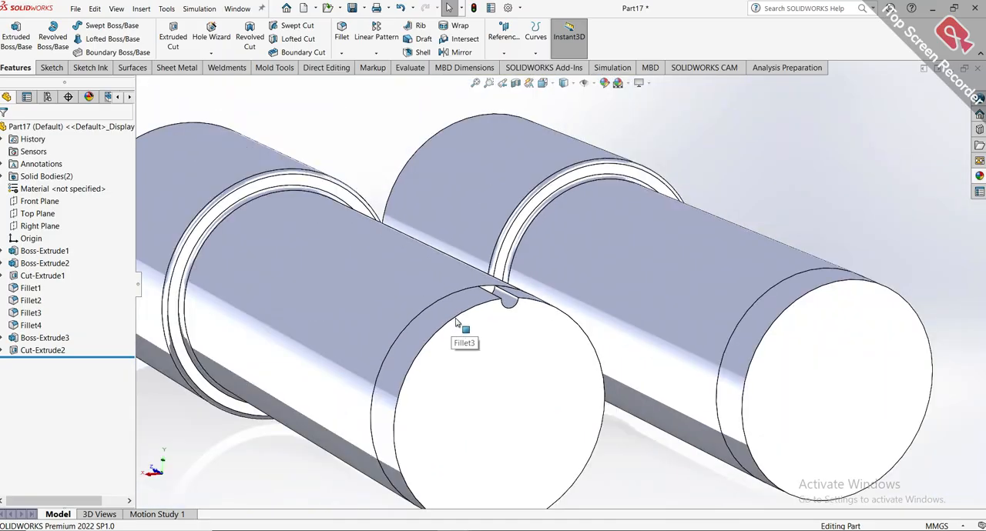
pyautogui.scroll(-2, 396, 275)
pyautogui.scroll(3, 615, 290)
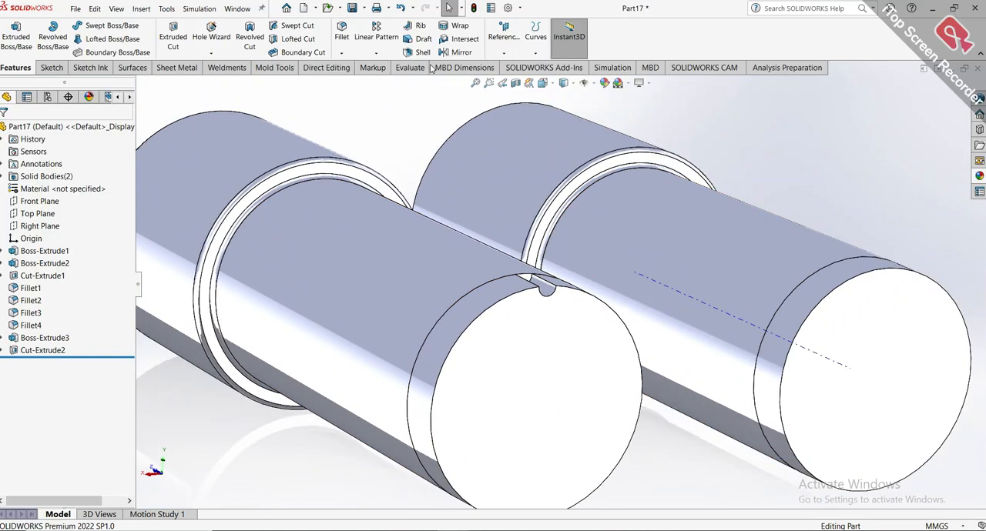
pyautogui.click(376, 52)
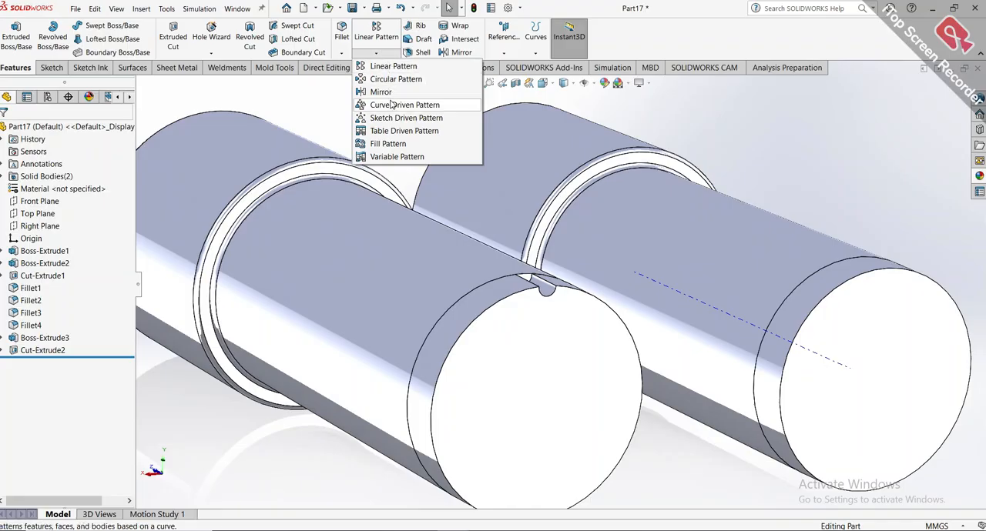
pyautogui.click(396, 79)
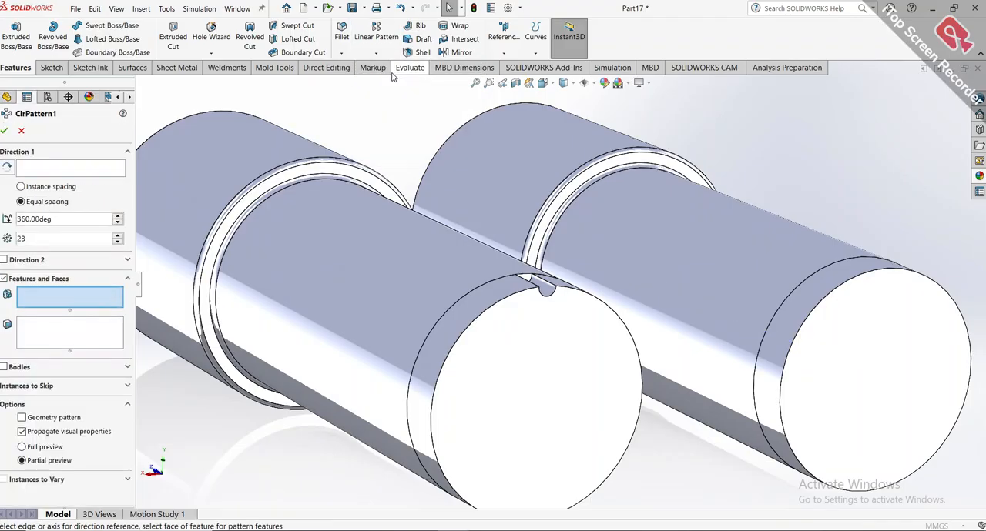
pyautogui.click(88, 168)
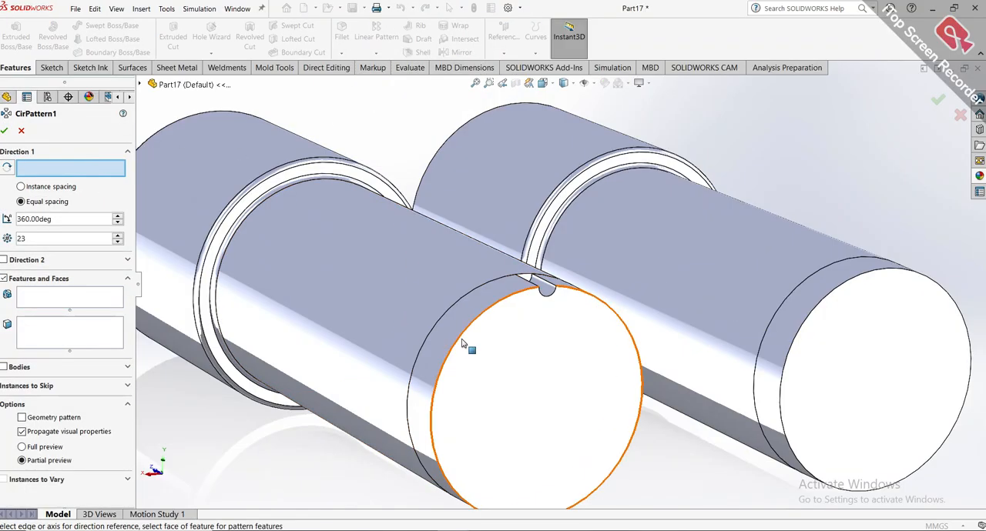
pyautogui.click(458, 344)
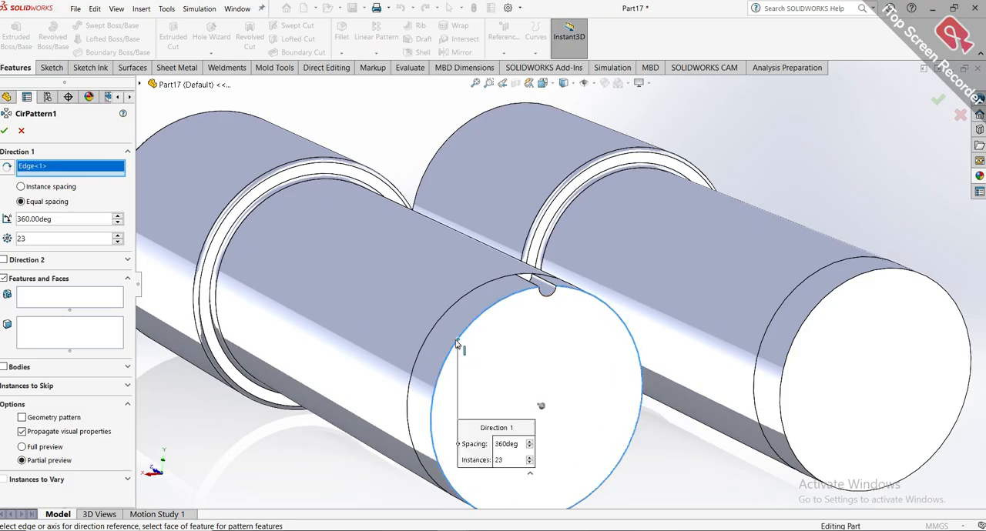
pyautogui.click(48, 299)
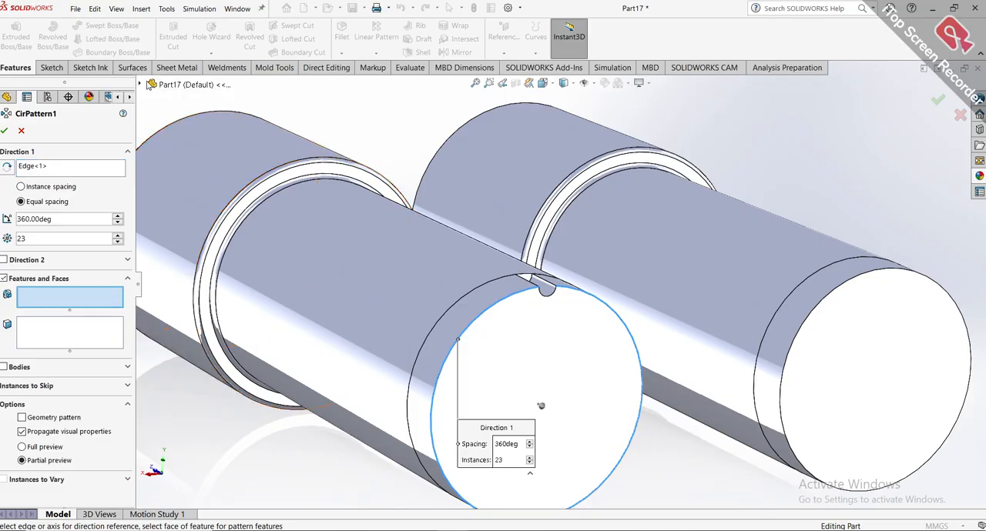
pyautogui.click(141, 85)
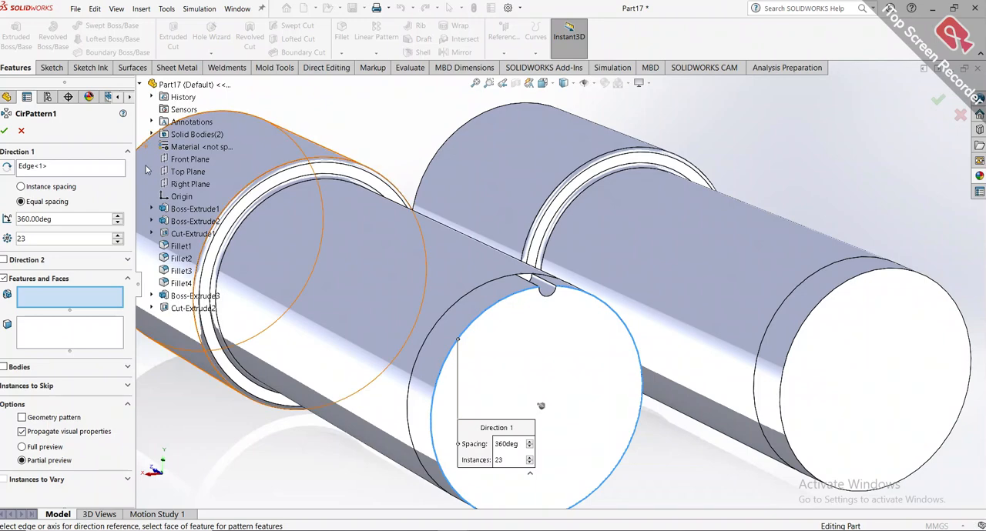
pyautogui.click(192, 307)
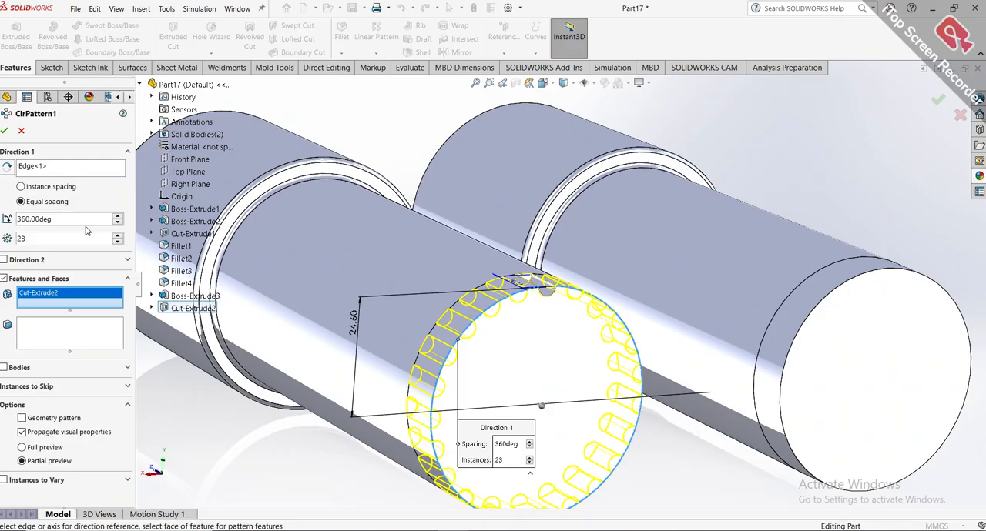
# Apply the 23-instance circular pattern of the groove cut around the barrel end.
pyautogui.click(5, 130)
pyautogui.press('f')
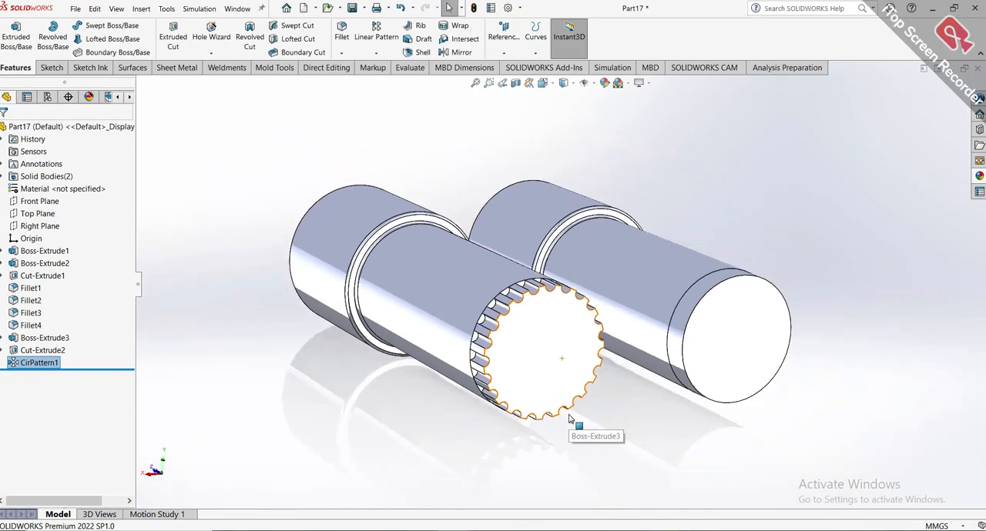
pyautogui.scroll(1, 570, 419)
pyautogui.click(548, 431)
# Examine the grip-groove circular pattern's settings in the finished BINOCULARS reference part, and return to Part17.
pyautogui.click(454, 529)
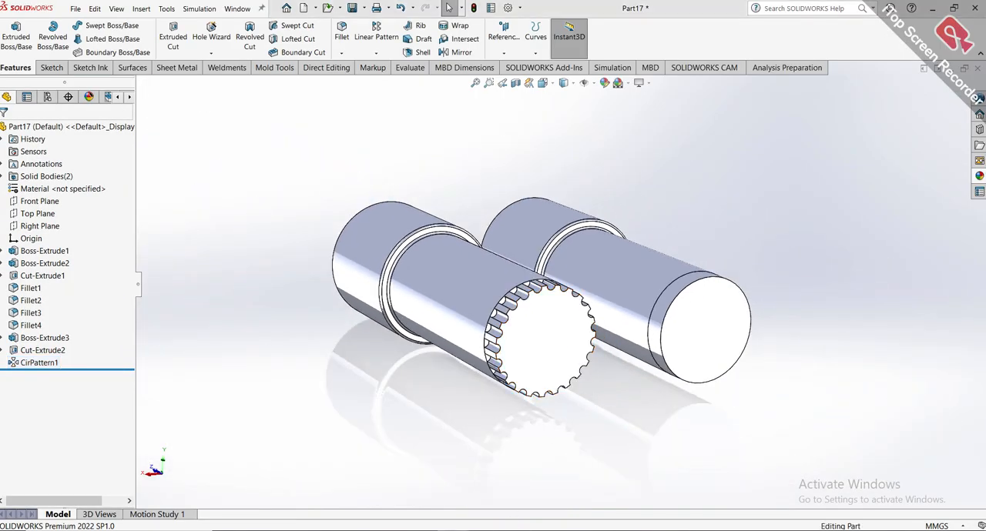
pyautogui.click(480, 514)
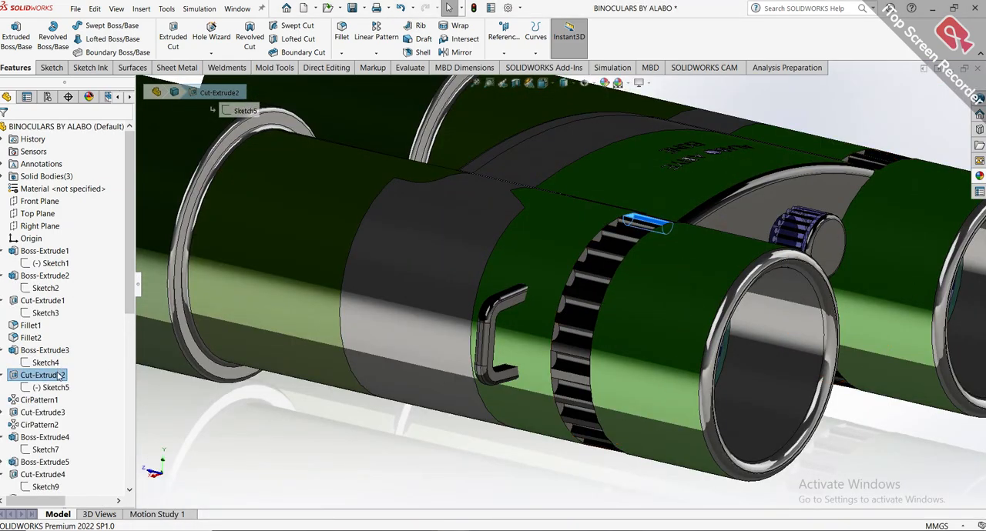
pyautogui.click(43, 375)
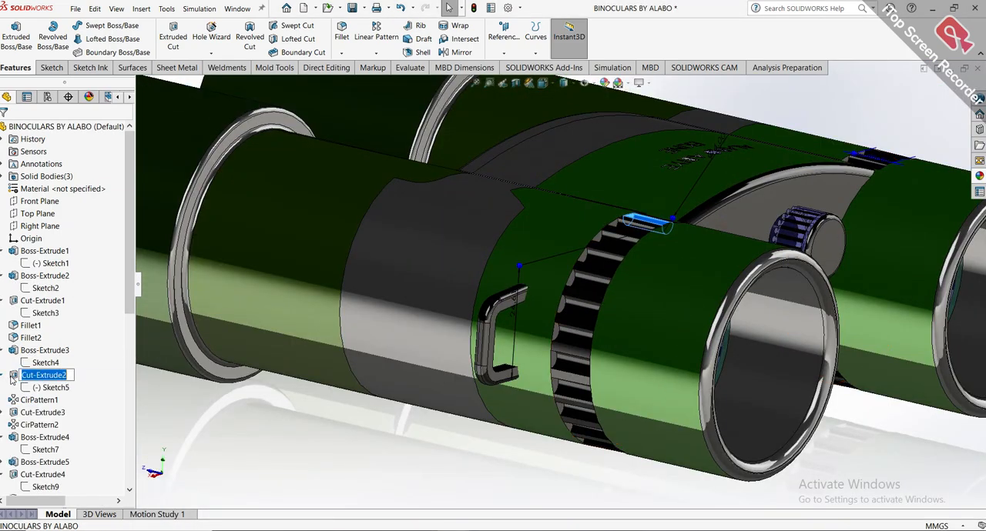
pyautogui.click(36, 400)
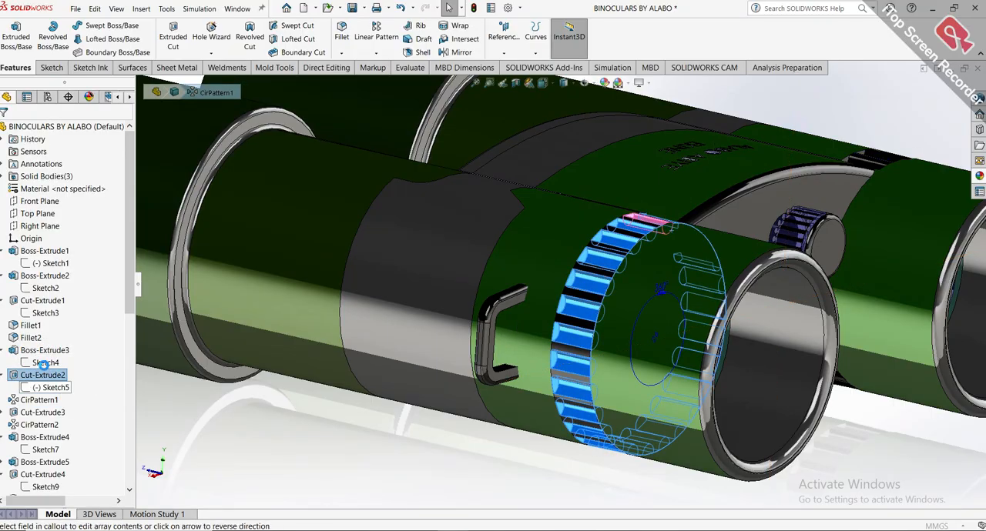
pyautogui.click(44, 364)
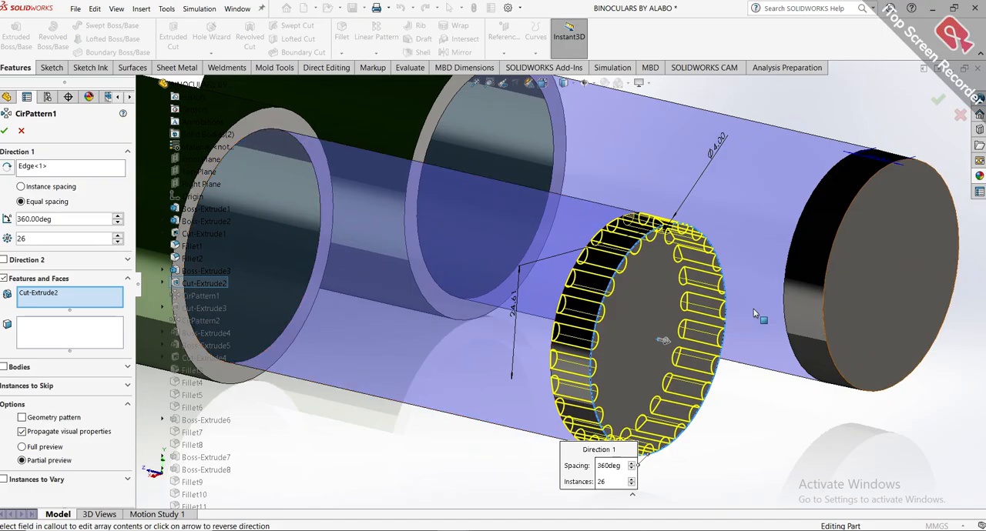
pyautogui.scroll(-2, 743, 329)
pyautogui.scroll(-1, 701, 324)
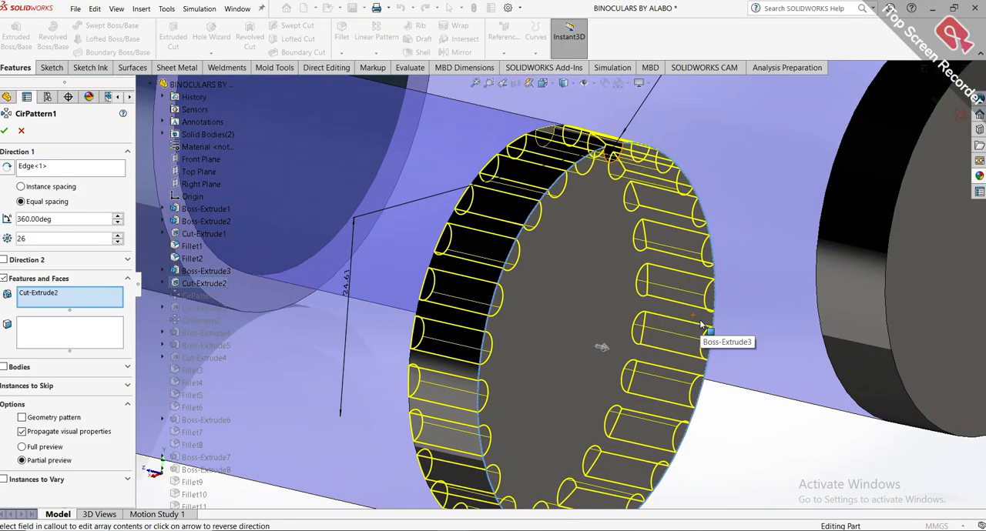
pyautogui.click(6, 132)
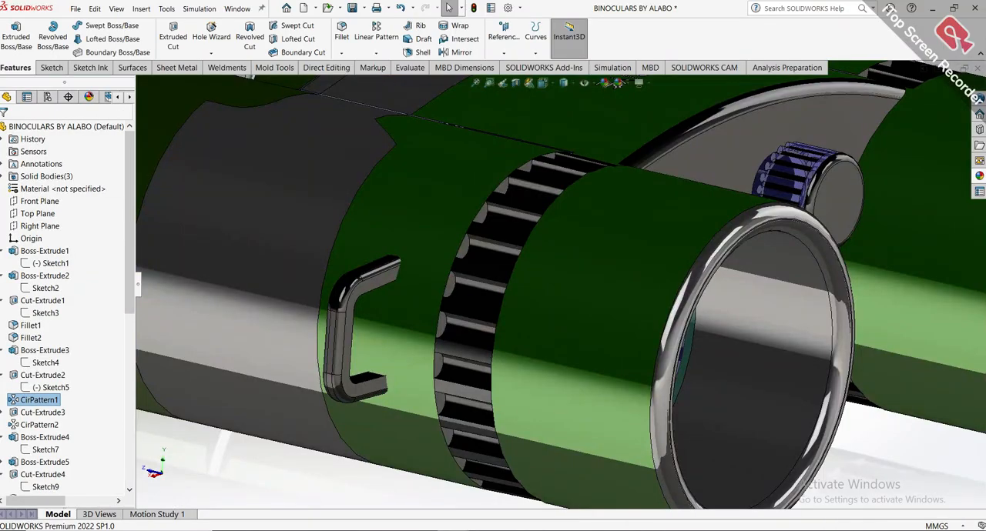
pyautogui.click(592, 512)
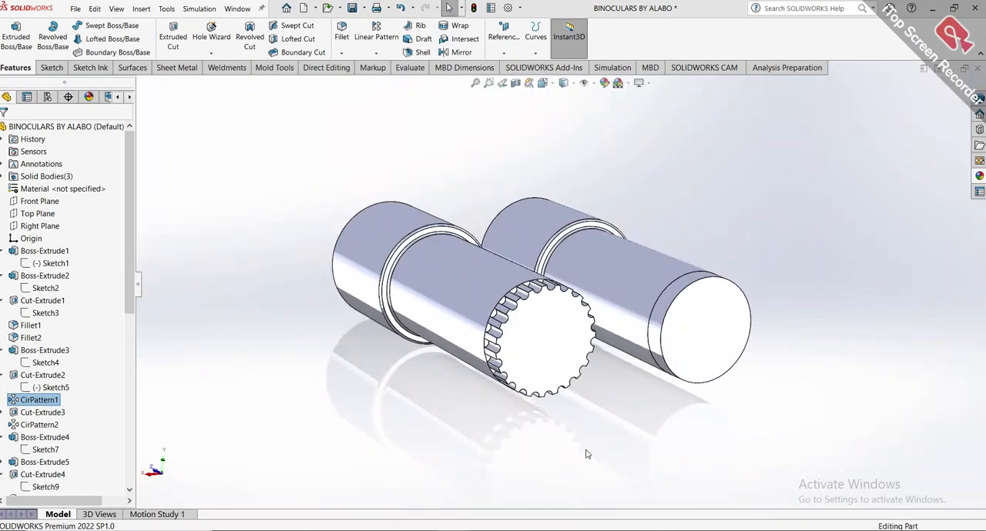
# Edit the circular pattern of the groove cut and set its number of instances to 26.
pyautogui.scroll(-3, 587, 339)
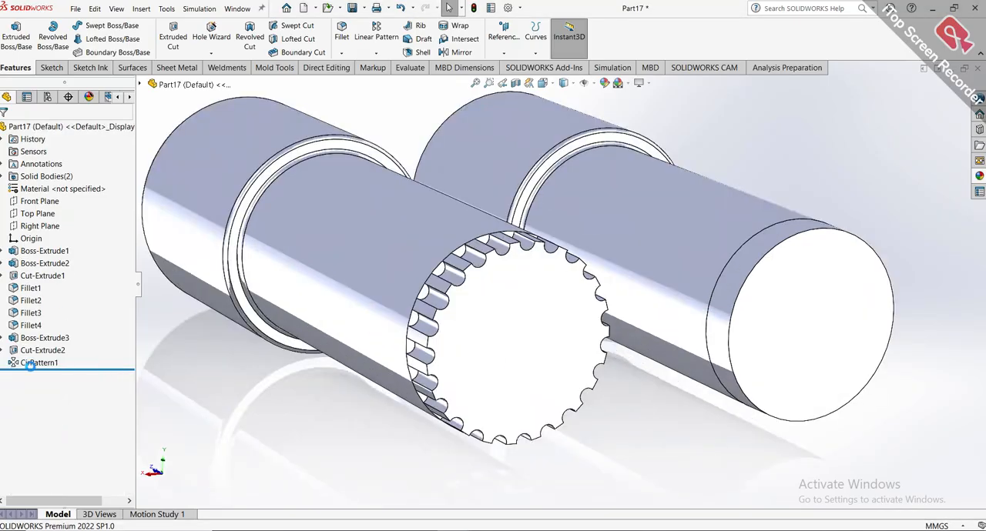
pyautogui.click(30, 364)
pyautogui.rightClick(31, 364)
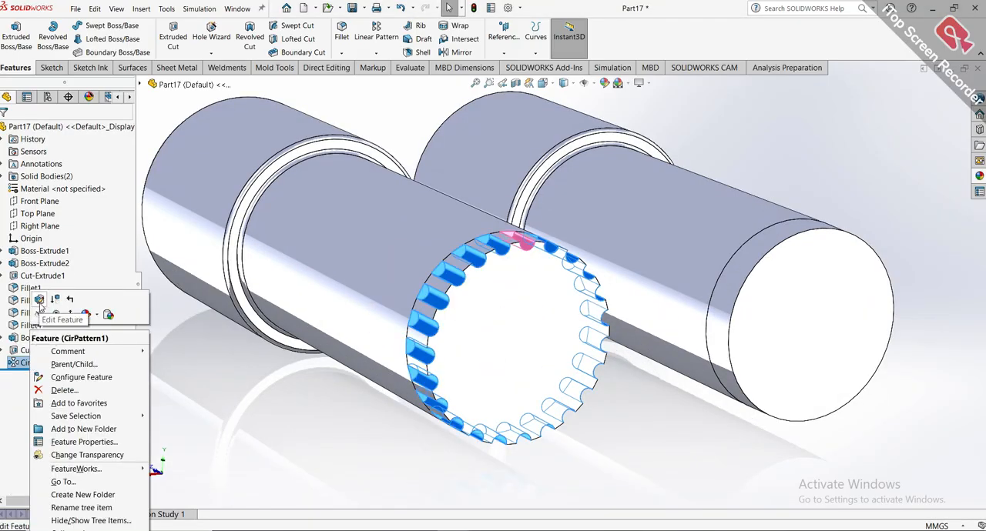
pyautogui.click(39, 301)
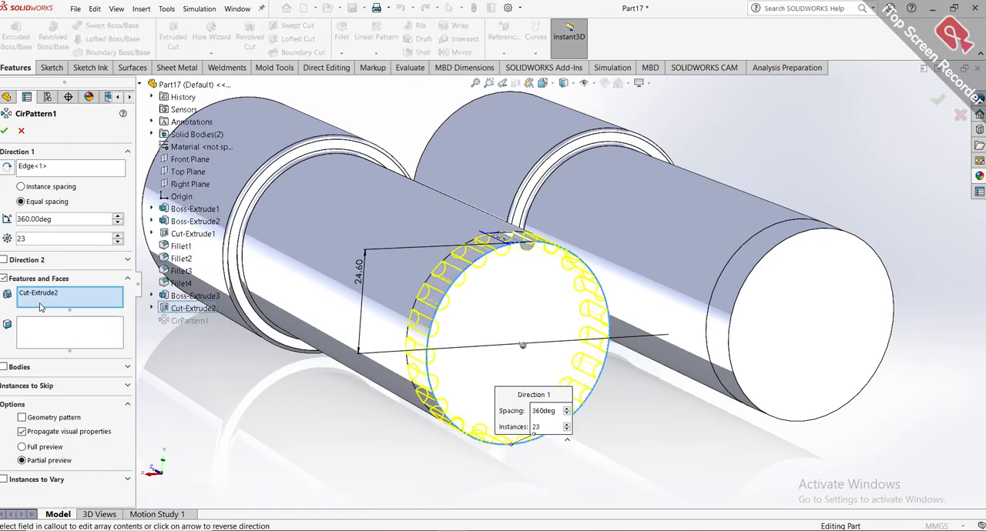
pyautogui.click(38, 239)
pyautogui.press('BackSpace')
pyautogui.write('6')
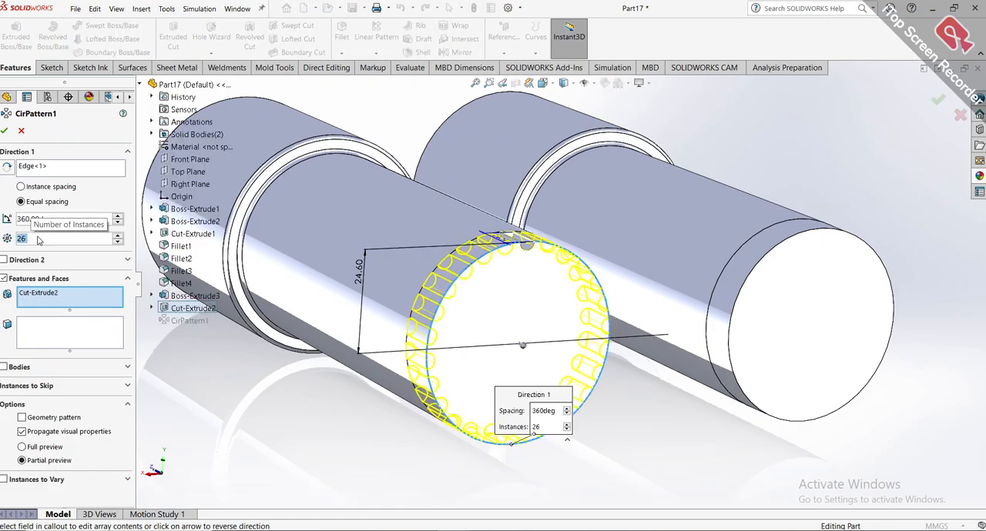
pyautogui.press('Return')
pyautogui.click(5, 132)
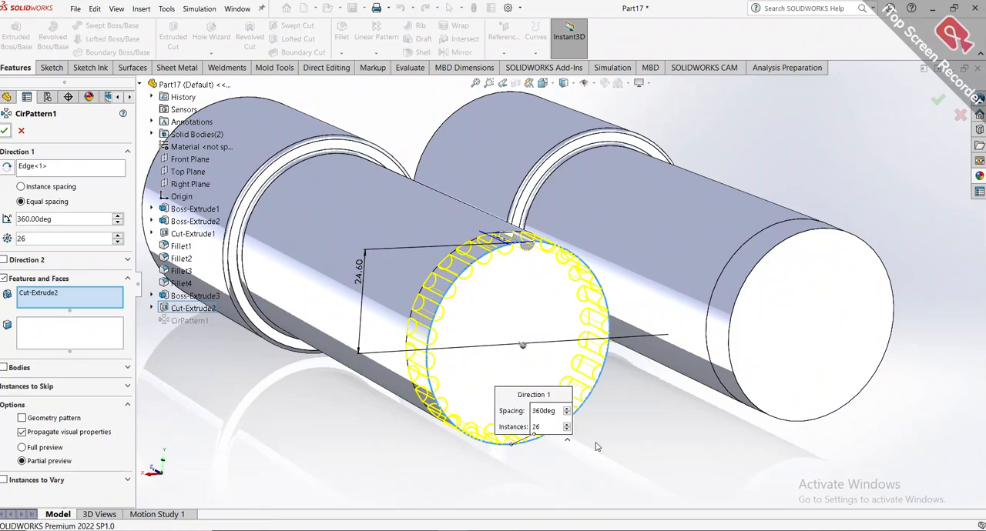
# Try to mirror the groove cut and its circular pattern about the Right Plane onto the other barrel.
pyautogui.scroll(3, 634, 402)
pyautogui.moveTo(633, 403); pyautogui.dragTo(609, 424, button='middle')
pyautogui.scroll(2, 561, 202)
pyautogui.moveTo(559, 202); pyautogui.dragTo(587, 245, button='middle')
pyautogui.click(49, 224)
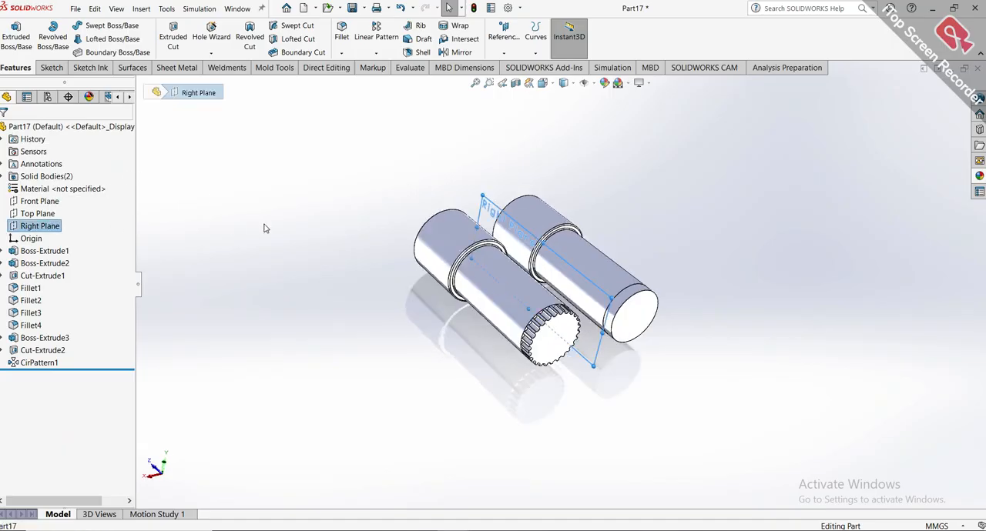
pyautogui.moveTo(377, 213); pyautogui.dragTo(333, 182, button='middle')
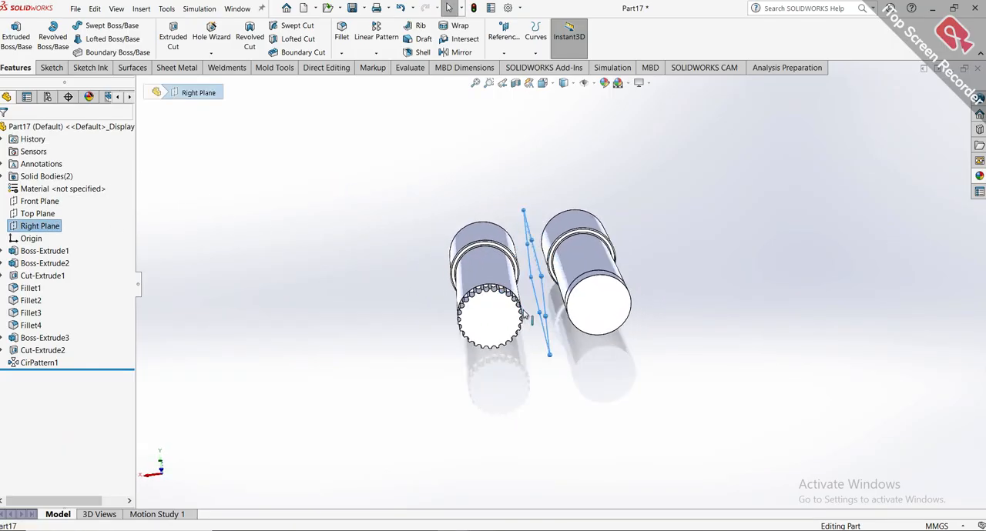
pyautogui.scroll(-3, 528, 314)
pyautogui.moveTo(526, 313); pyautogui.dragTo(537, 298, button='middle')
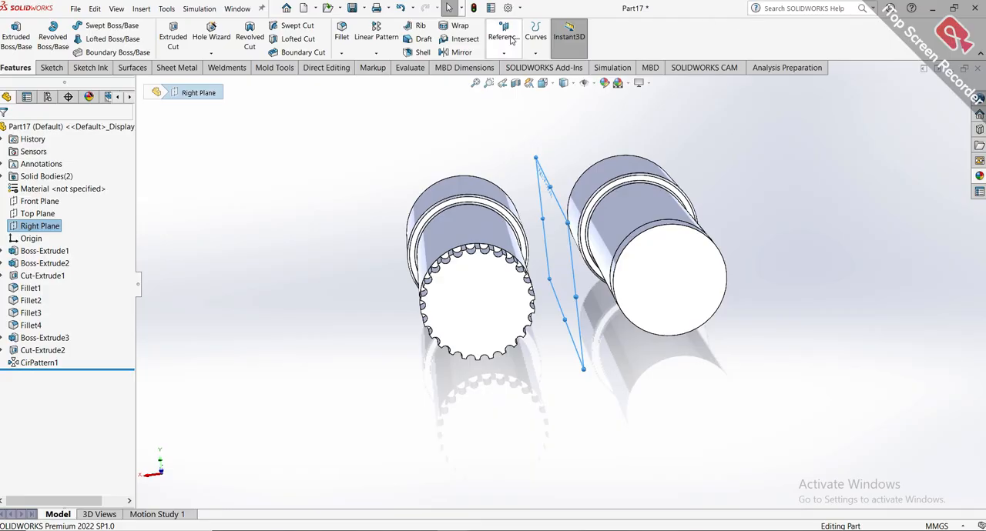
pyautogui.click(478, 52)
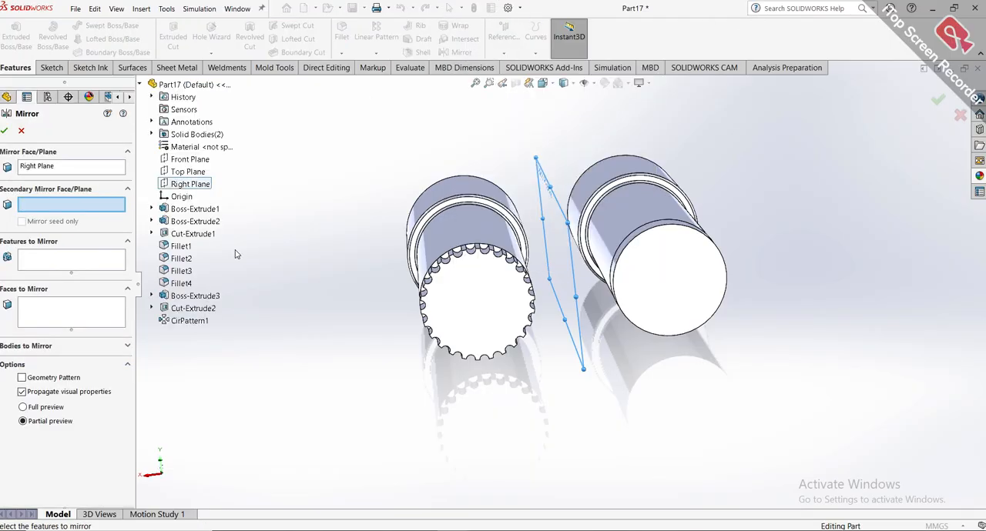
pyautogui.click(48, 261)
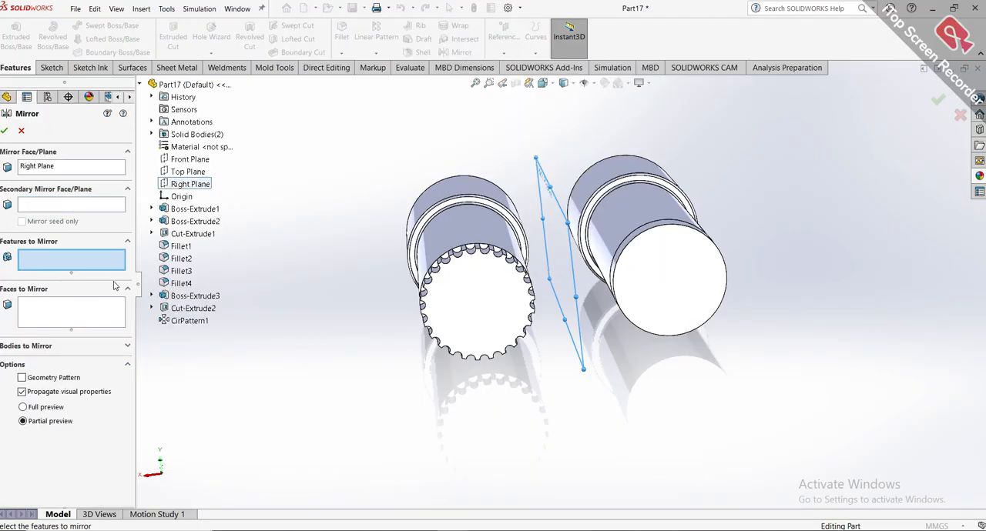
pyautogui.click(190, 311)
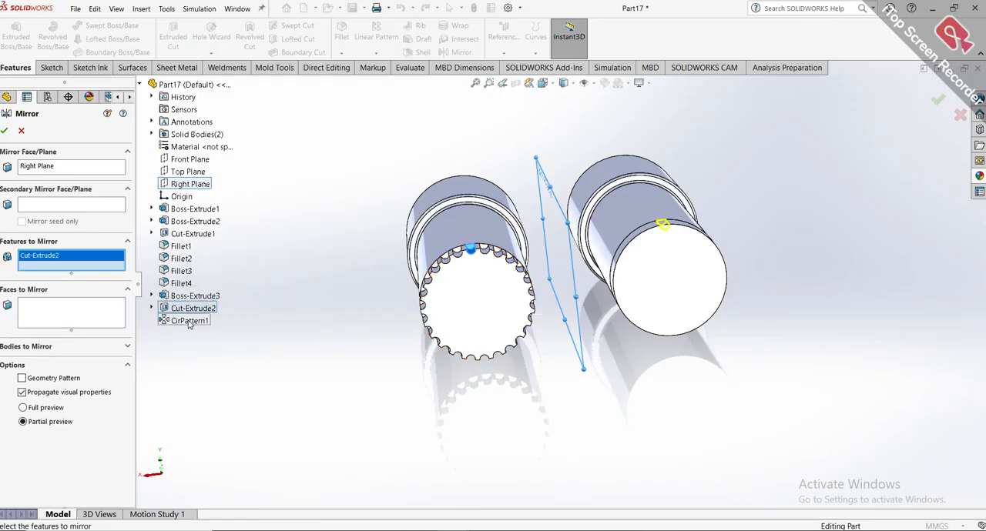
pyautogui.click(190, 321)
pyautogui.scroll(-2, 637, 253)
pyautogui.moveTo(638, 253); pyautogui.dragTo(673, 255, button='middle')
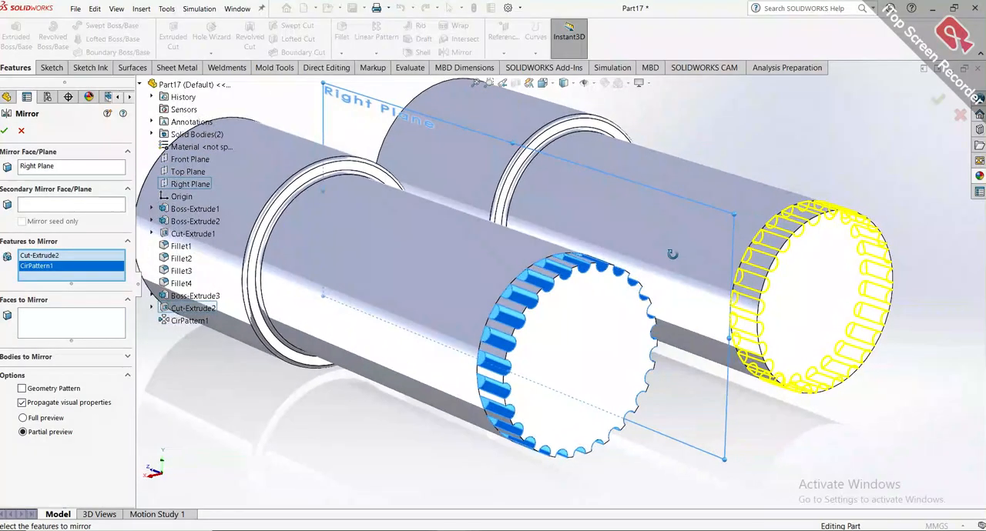
pyautogui.click(5, 132)
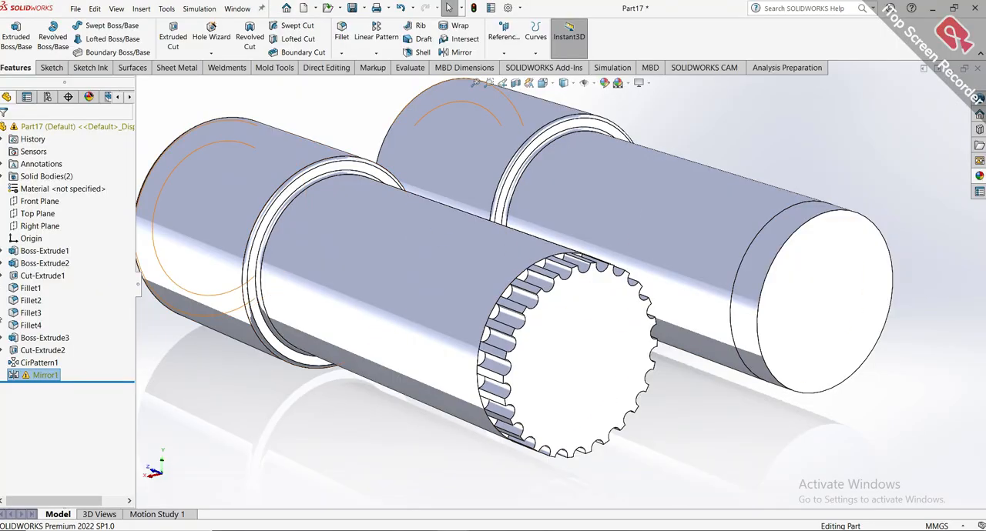
# Check the warning on the mirror feature and remove the mirror from the part.
pyautogui.click(44, 375)
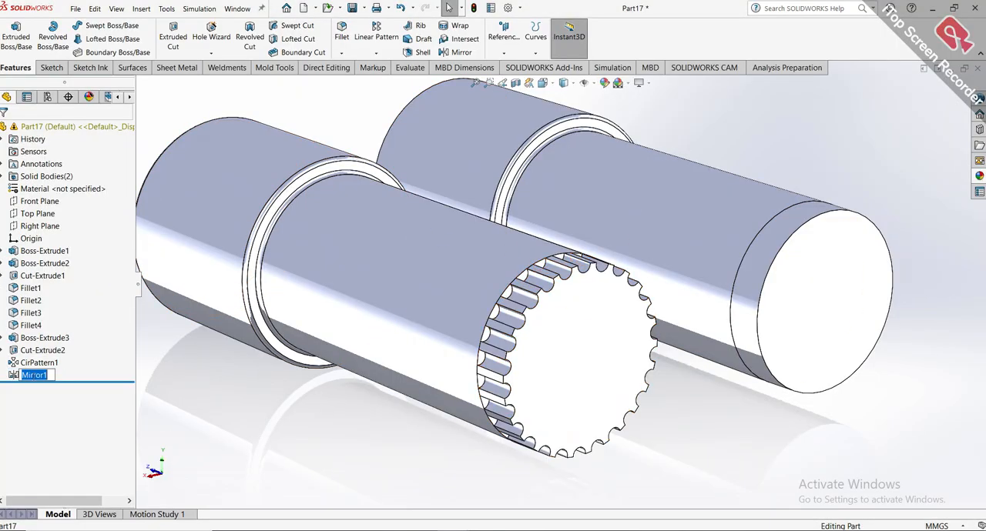
pyautogui.moveTo(15, 377)
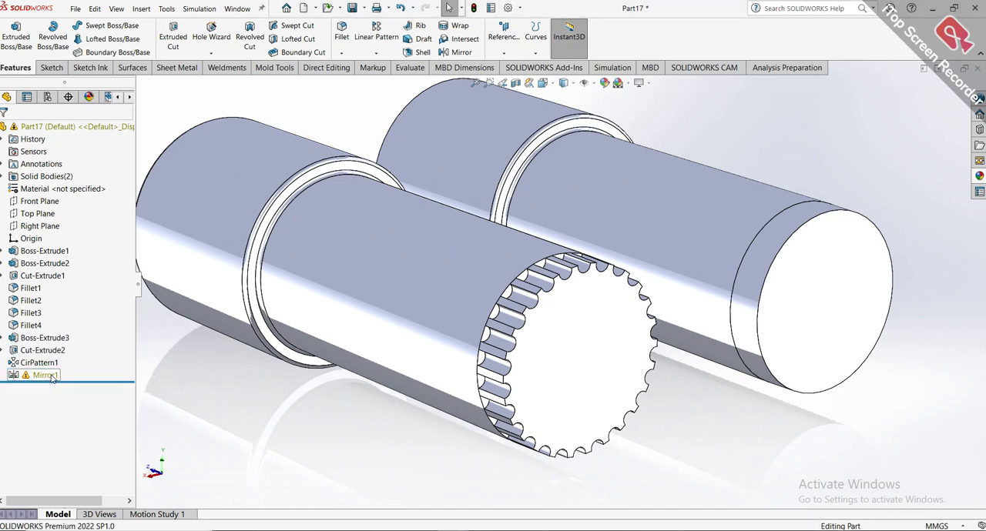
pyautogui.rightClick(53, 377)
pyautogui.click(42, 376)
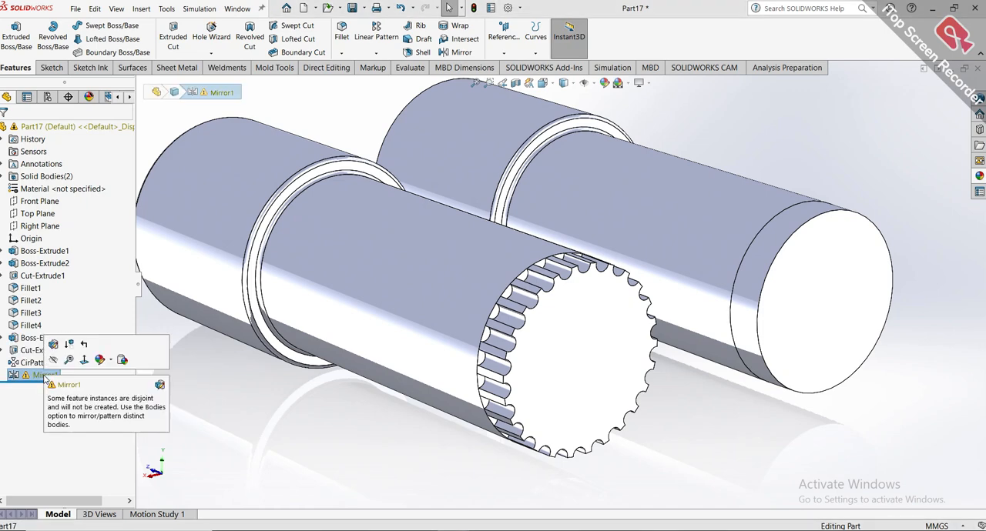
pyautogui.rightClick(43, 375)
pyautogui.click(64, 391)
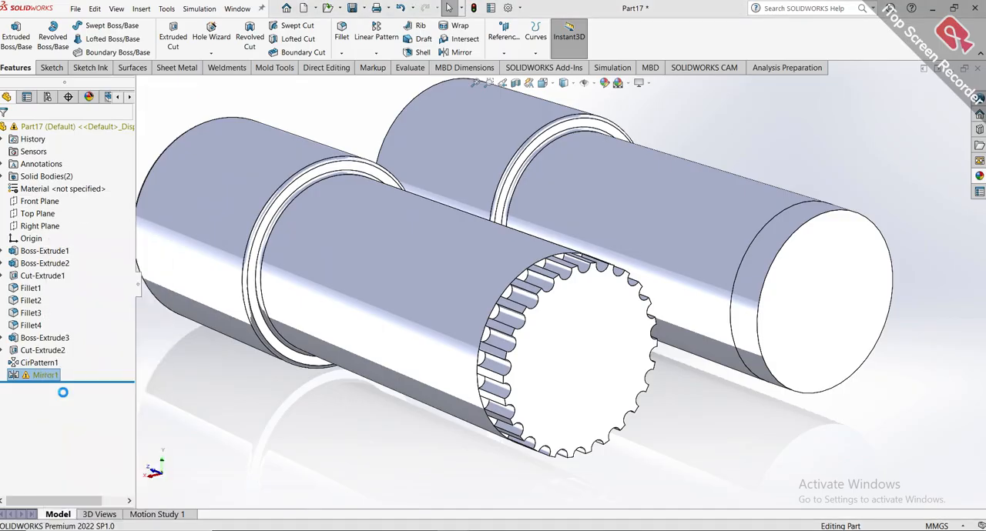
pyautogui.click(565, 204)
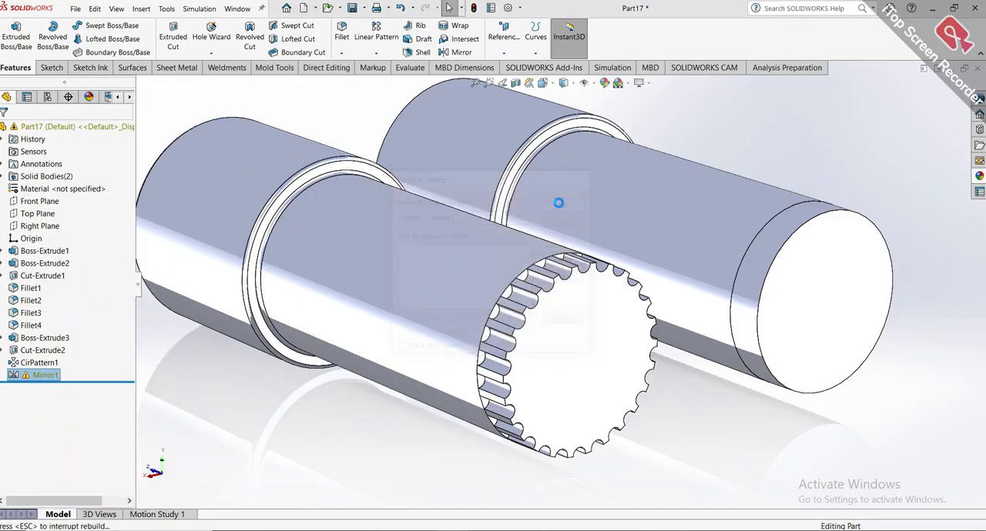
# Sketch a circle of about 2.4 mm radius on the ungrooved barrel's end face, centred on the topmost point of its circular edge, and close the sketch.
pyautogui.click(808, 280)
pyautogui.click(845, 246)
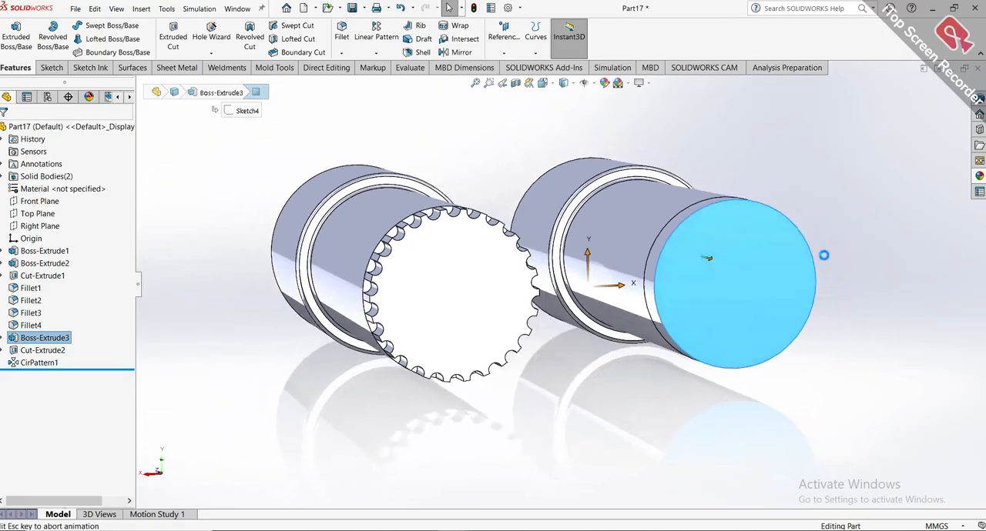
pyautogui.scroll(-2, 823, 252)
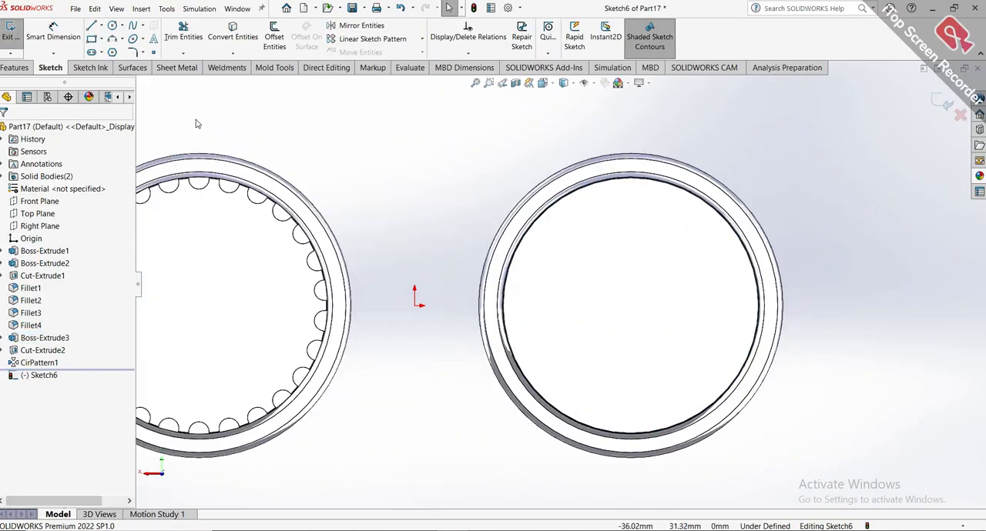
pyautogui.click(112, 26)
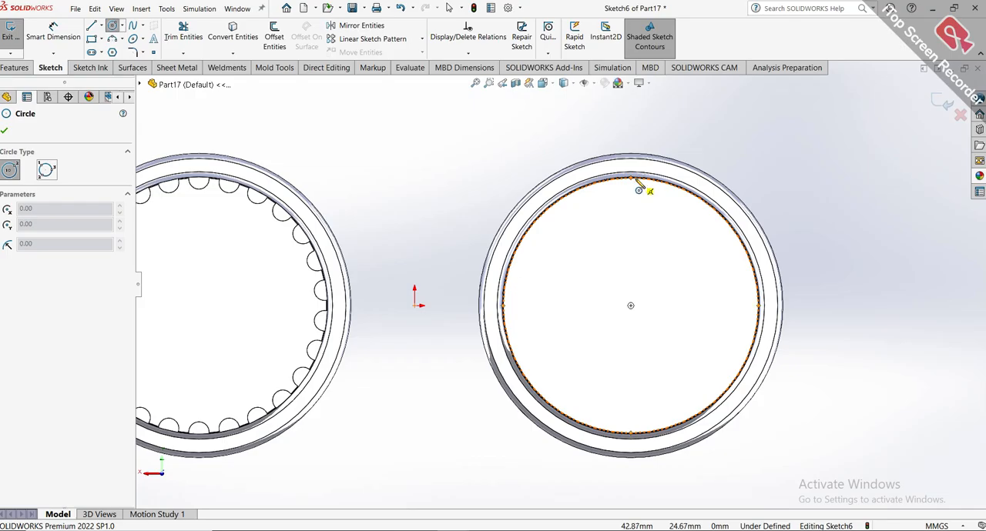
pyautogui.click(629, 178)
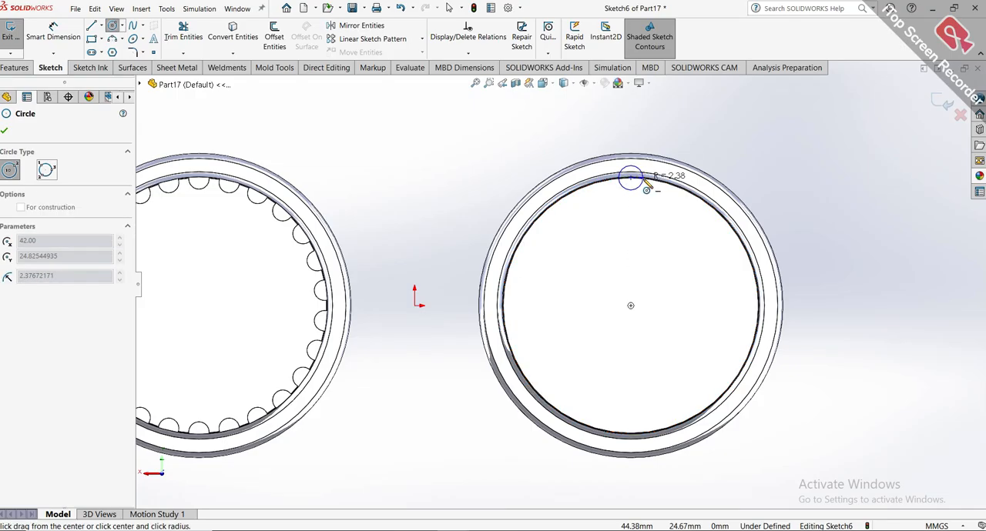
pyautogui.click(647, 183)
pyautogui.press('Escape')
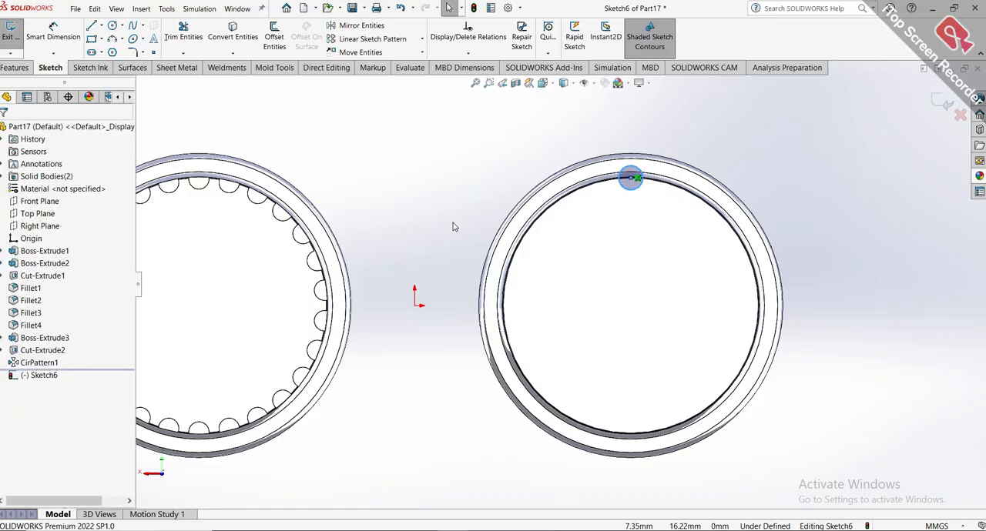
pyautogui.scroll(2, 560, 282)
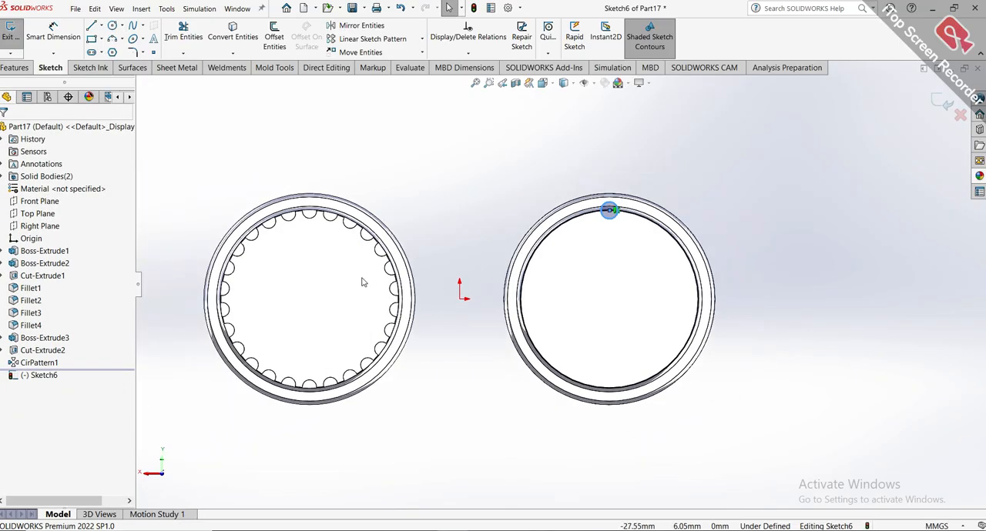
pyautogui.click(941, 101)
# Open the sketch of the groove cut on the grooved barrel for editing.
pyautogui.scroll(-2, 327, 215)
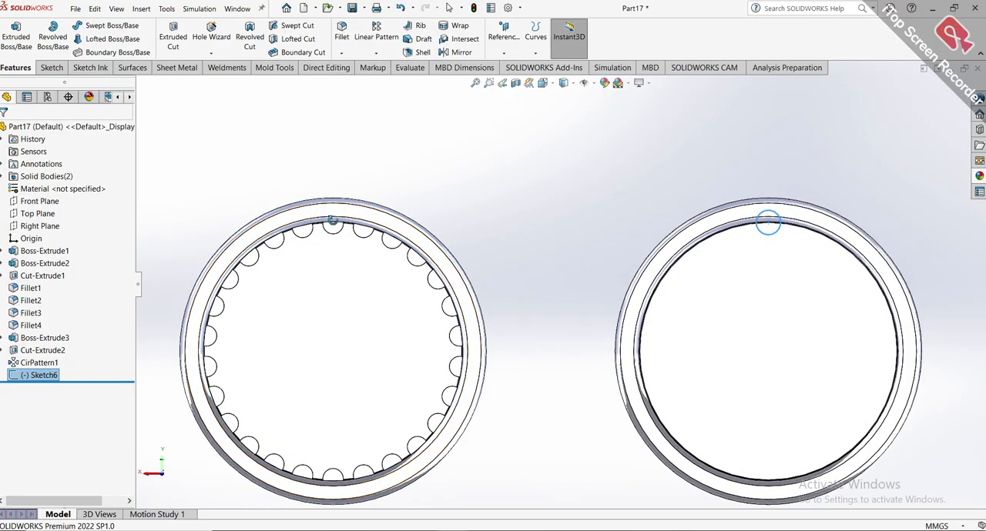
pyautogui.moveTo(333, 221); pyautogui.dragTo(455, 328, button='middle')
pyautogui.click(441, 324)
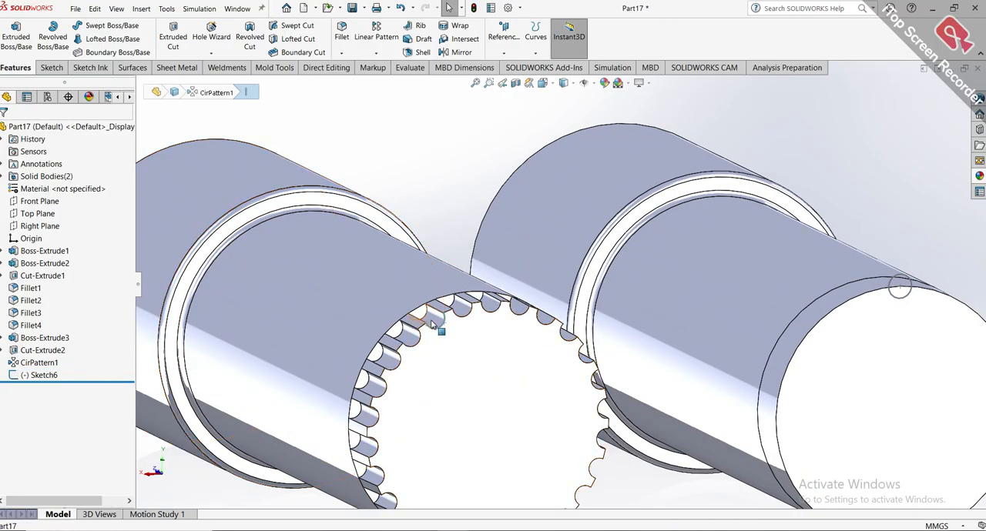
pyautogui.click(39, 363)
pyautogui.click(4, 350)
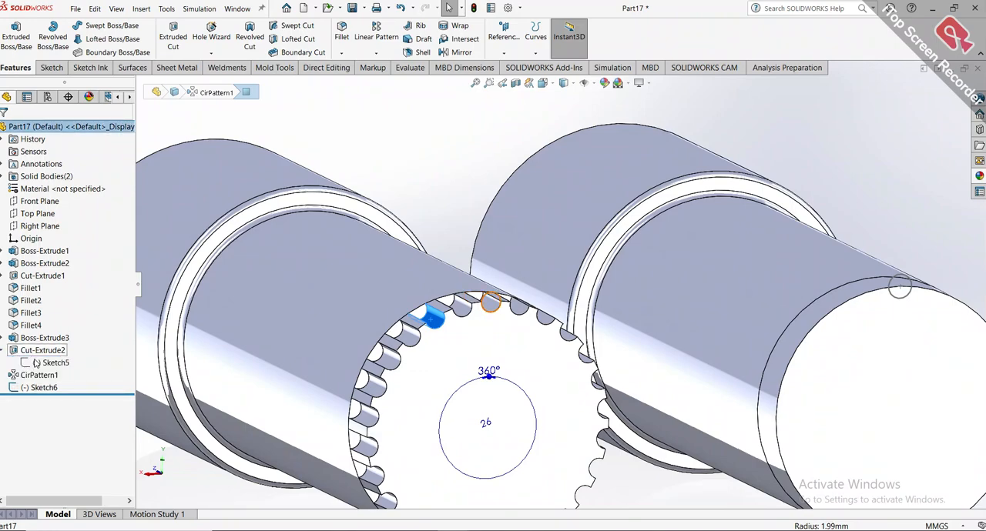
pyautogui.click(36, 362)
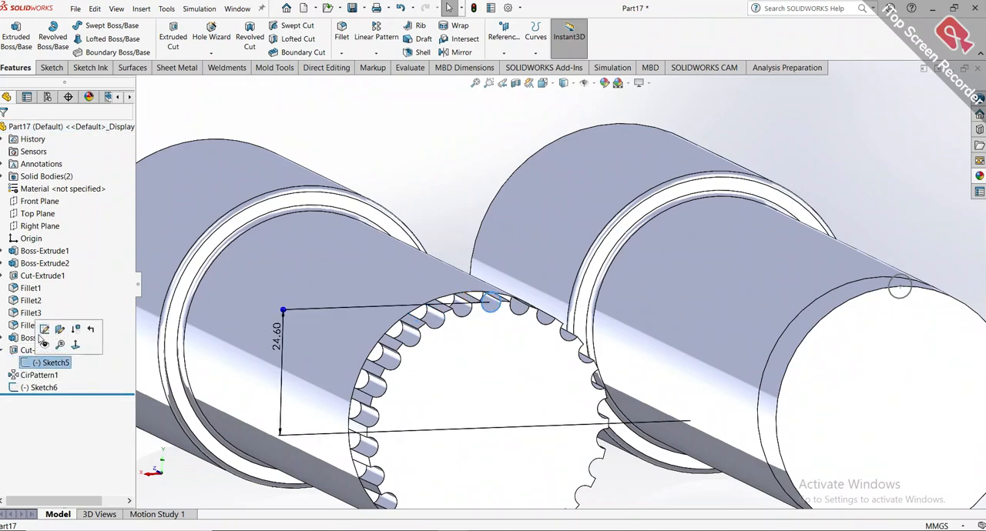
pyautogui.click(44, 329)
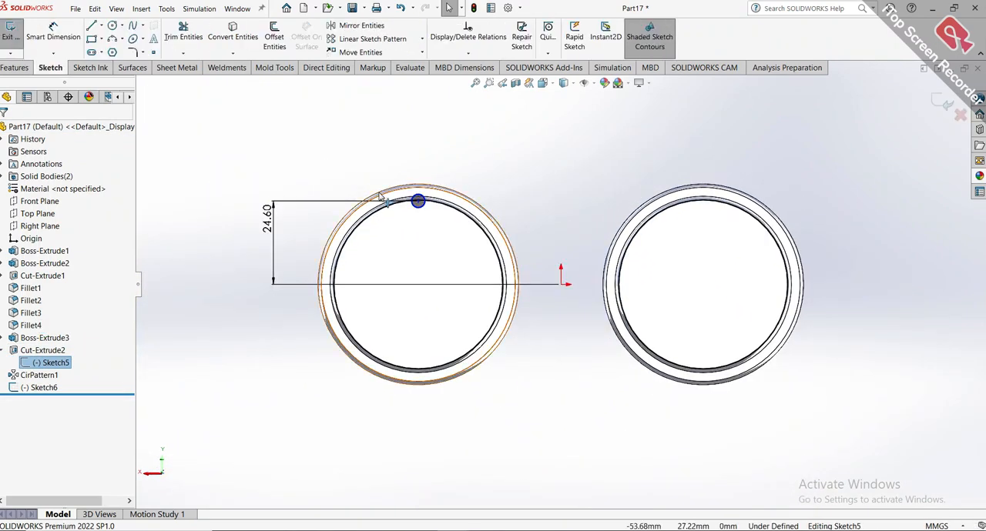
# Dimension the groove circle's diameter to 3.9 mm and close the sketch.
pyautogui.scroll(-4, 393, 181)
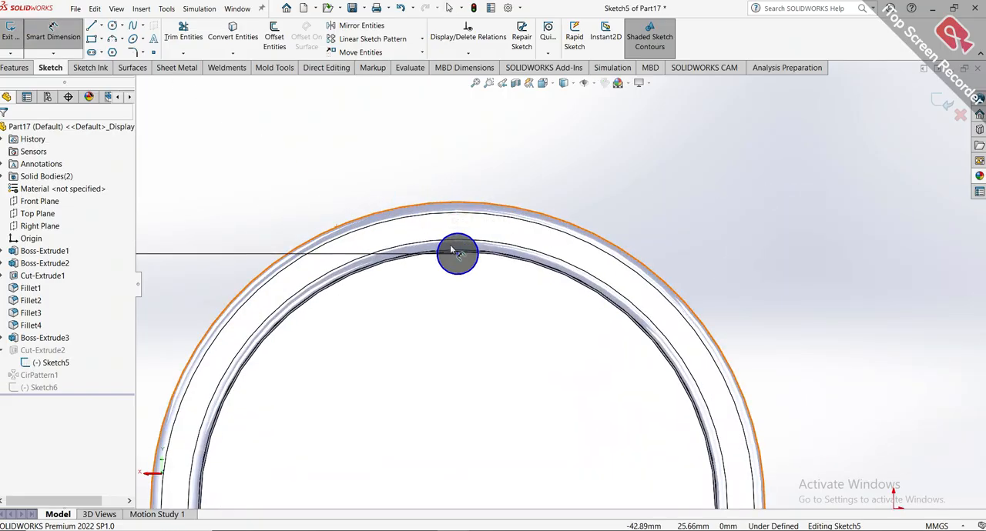
pyautogui.click(476, 269)
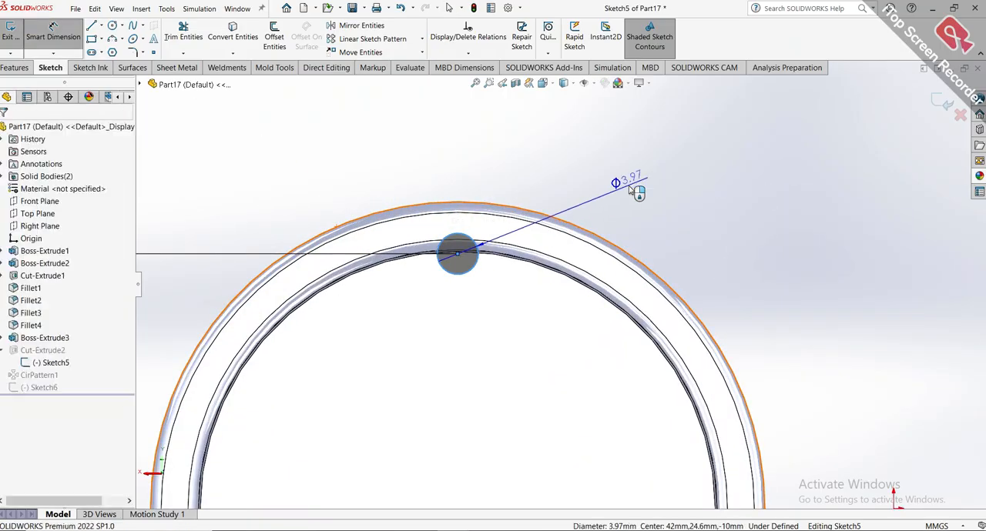
pyautogui.click(636, 193)
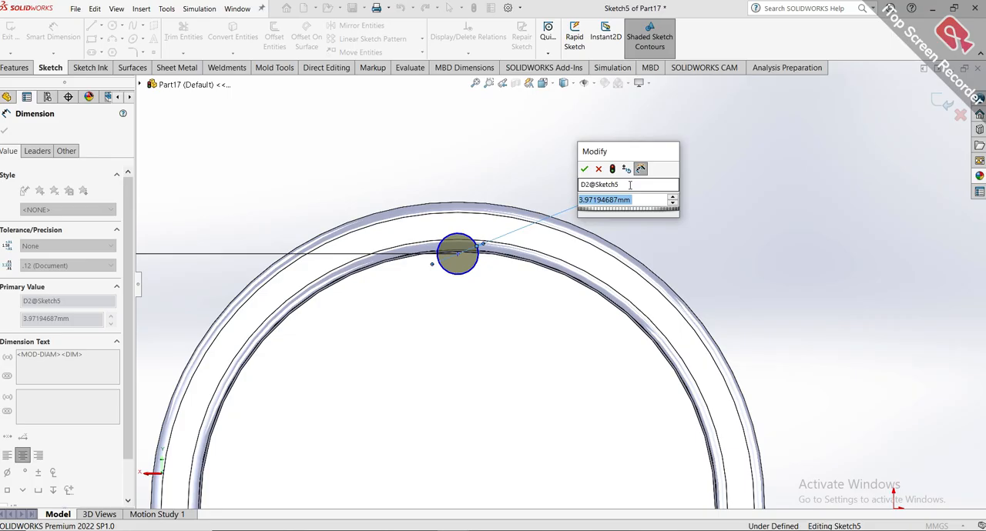
pyautogui.write('3.9')
pyautogui.press('Return')
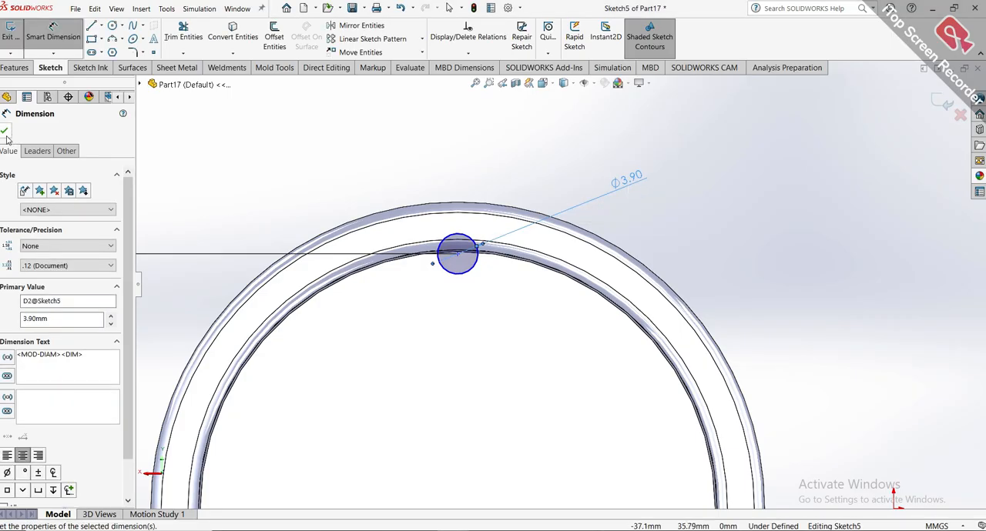
pyautogui.click(7, 137)
pyautogui.scroll(9, 579, 228)
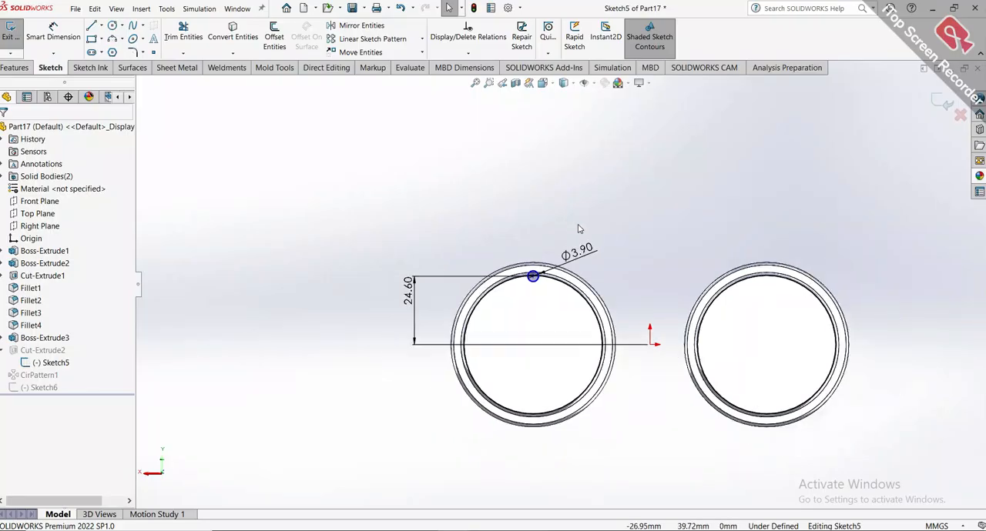
pyautogui.click(942, 103)
# Edit the circle sketch on the ungrooved barrel and dimension the circle's diameter to 3.9 mm.
pyautogui.scroll(-5, 726, 281)
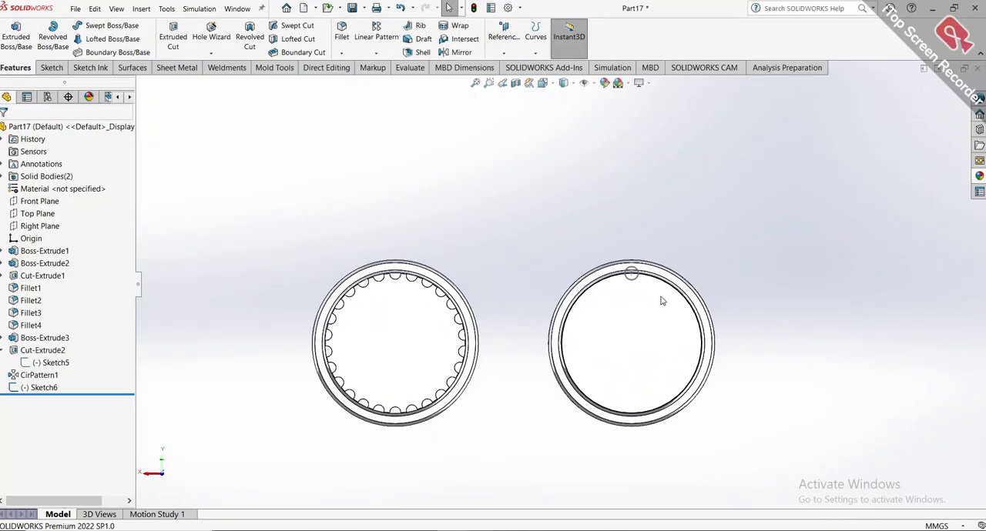
pyautogui.click(23, 389)
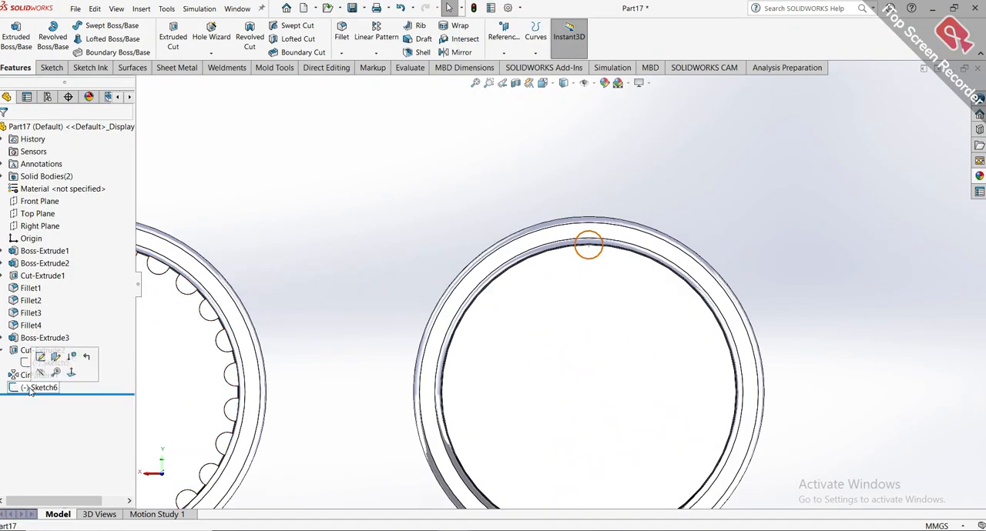
pyautogui.click(77, 352)
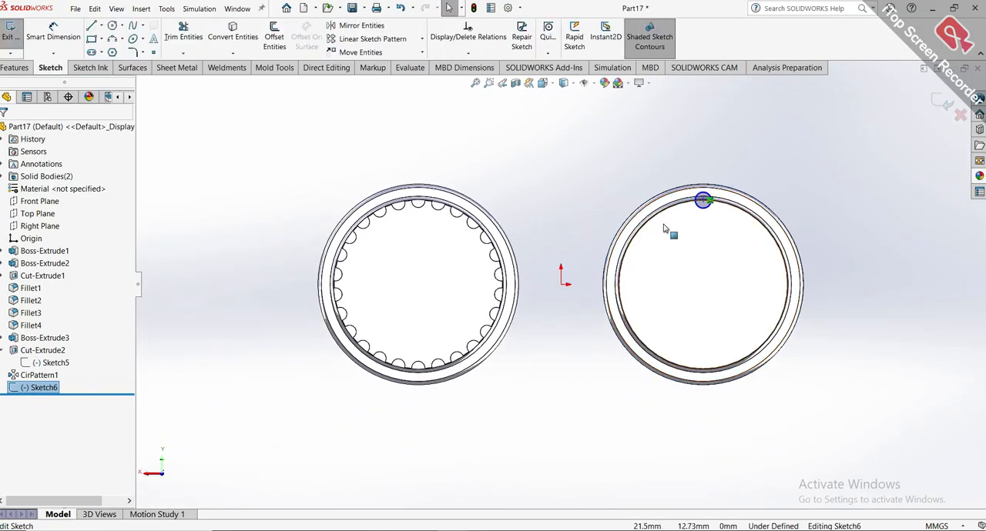
pyautogui.scroll(-5, 695, 197)
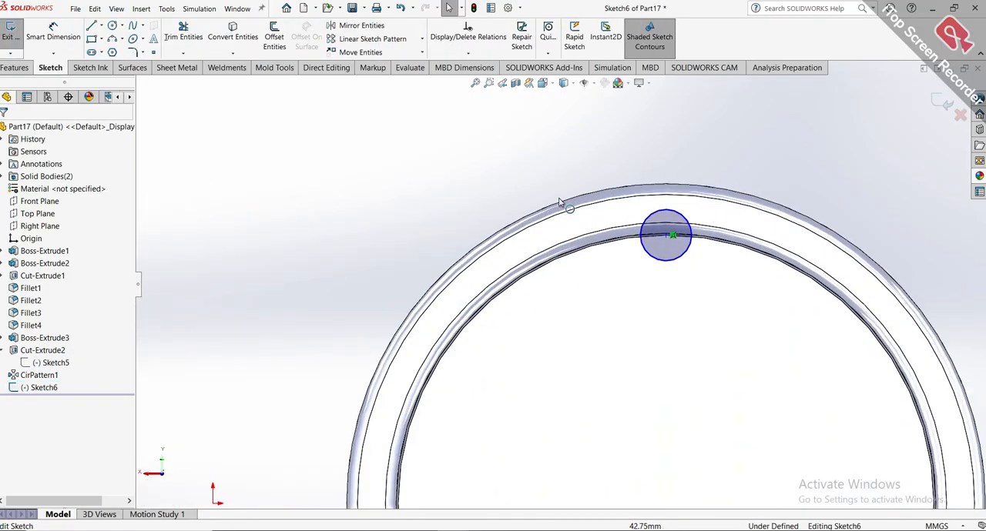
pyautogui.click(61, 38)
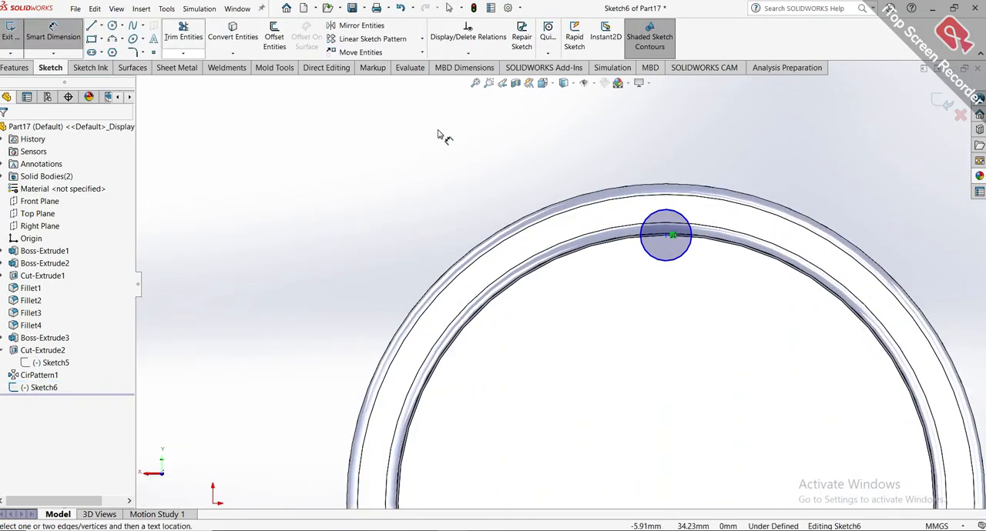
pyautogui.click(651, 233)
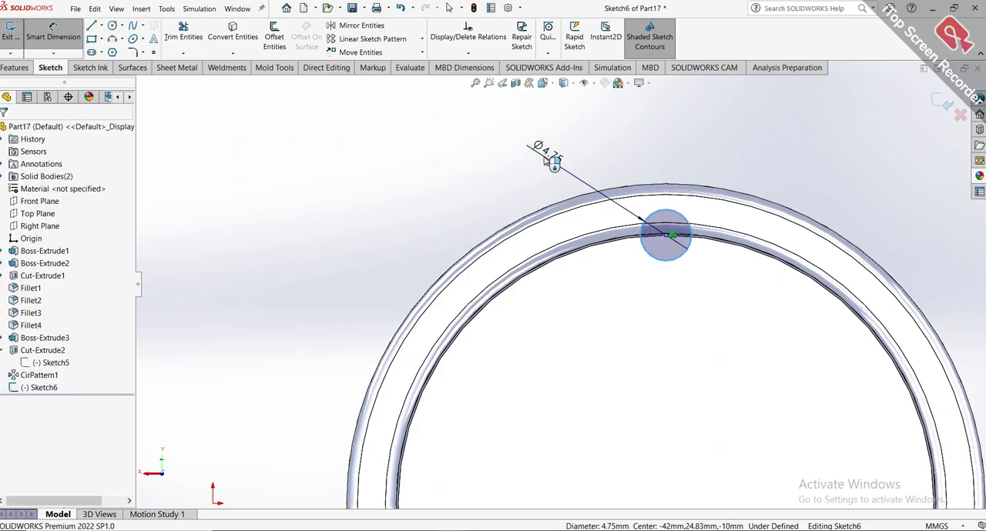
pyautogui.click(545, 159)
pyautogui.write('3.9')
pyautogui.press('Return')
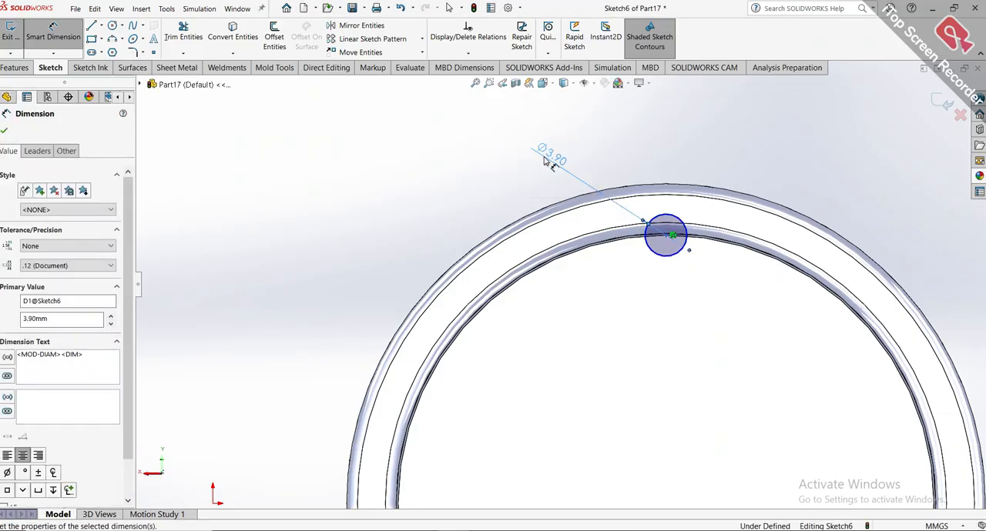
pyautogui.click(4, 132)
# Dimension the vertical distance from the origin to the centre of the ungrooved barrel's circle to 24.60 mm.
pyautogui.scroll(-5, 369, 149)
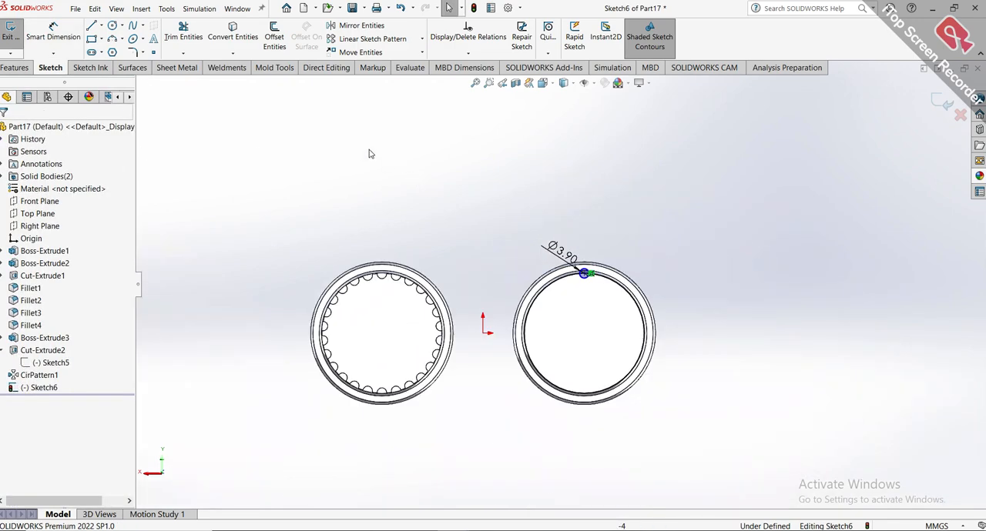
pyautogui.click(75, 35)
pyautogui.click(74, 34)
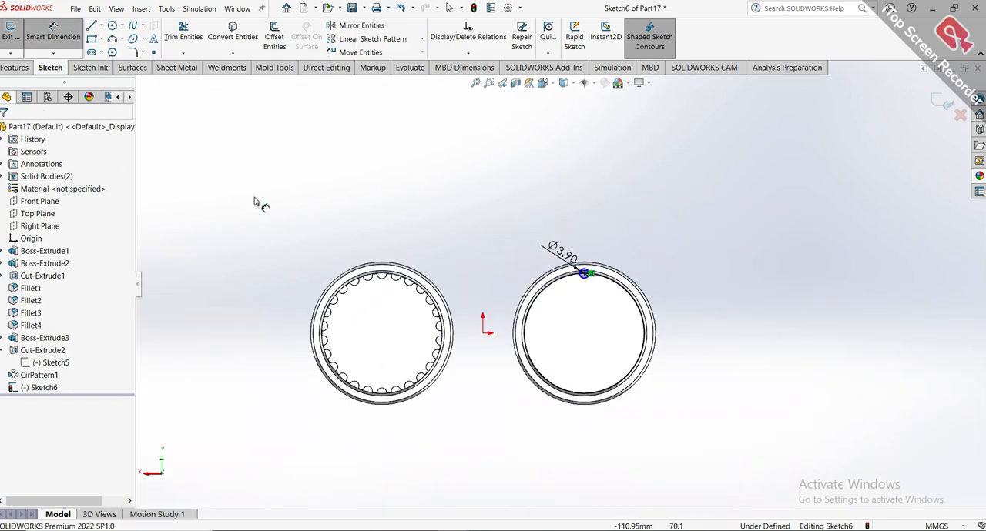
pyautogui.click(482, 334)
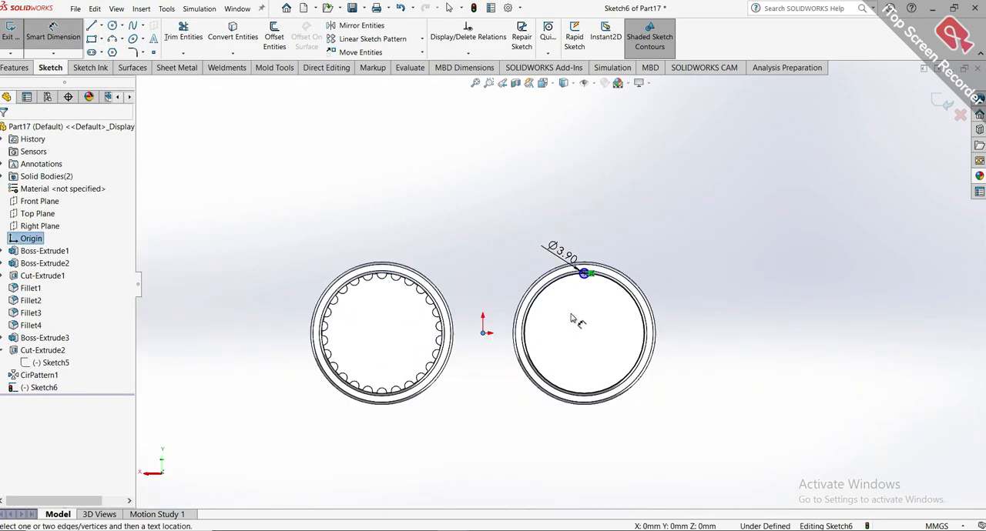
pyautogui.scroll(3, 584, 289)
pyautogui.click(578, 261)
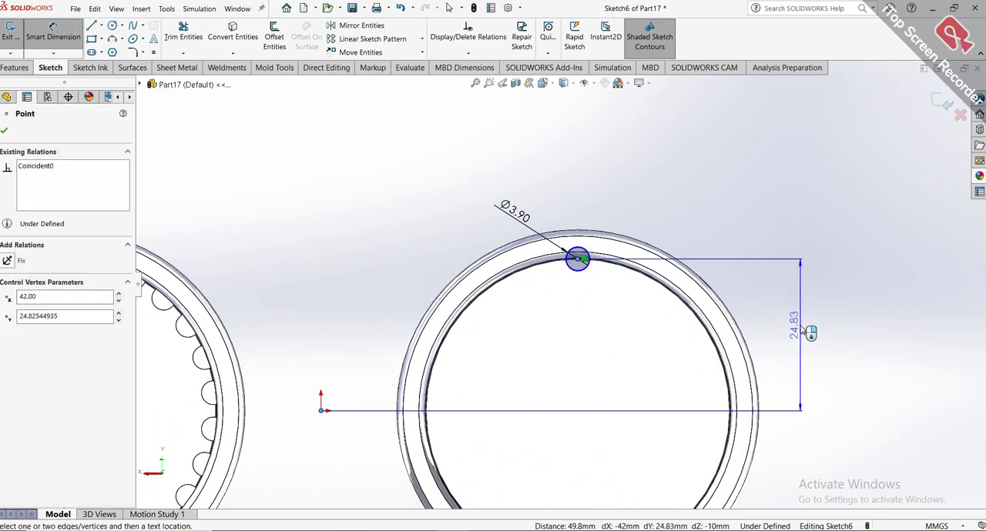
pyautogui.click(798, 325)
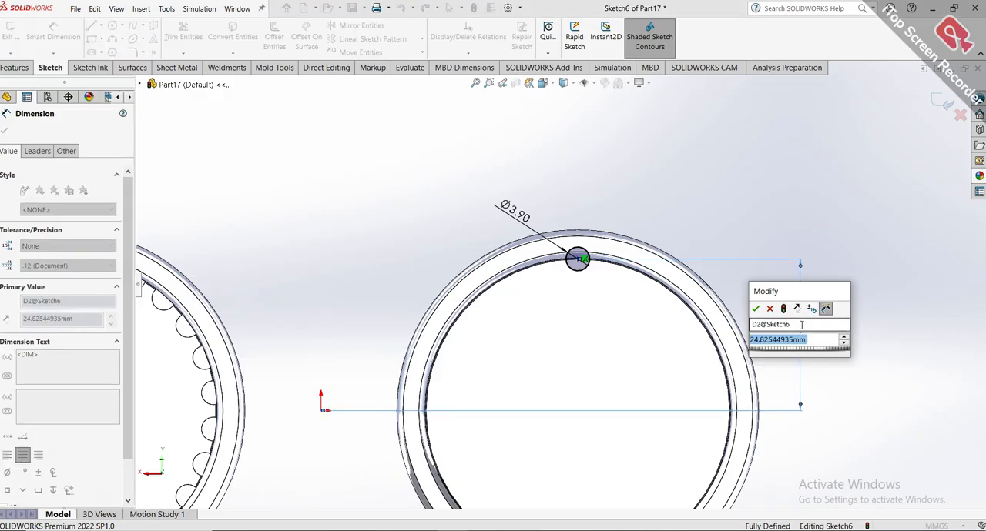
pyautogui.write('24.60')
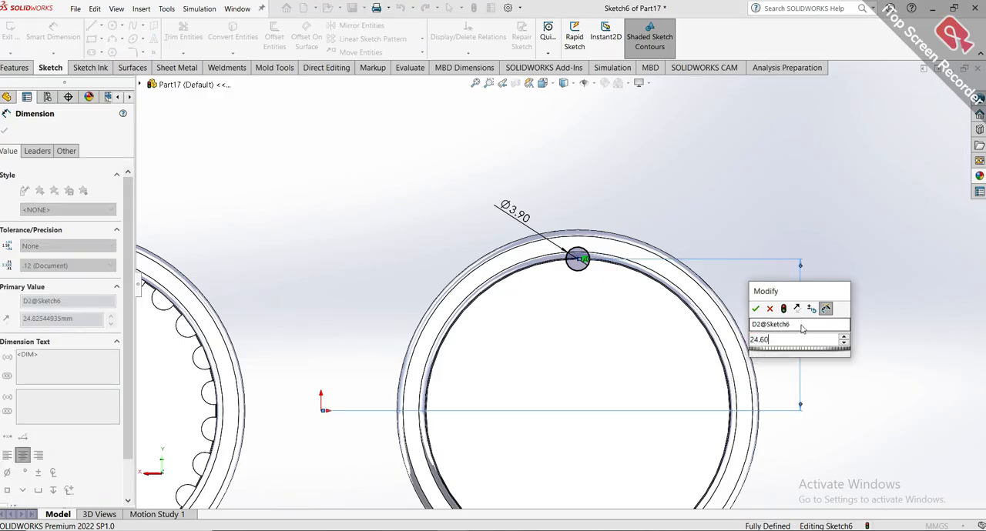
pyautogui.press('Return')
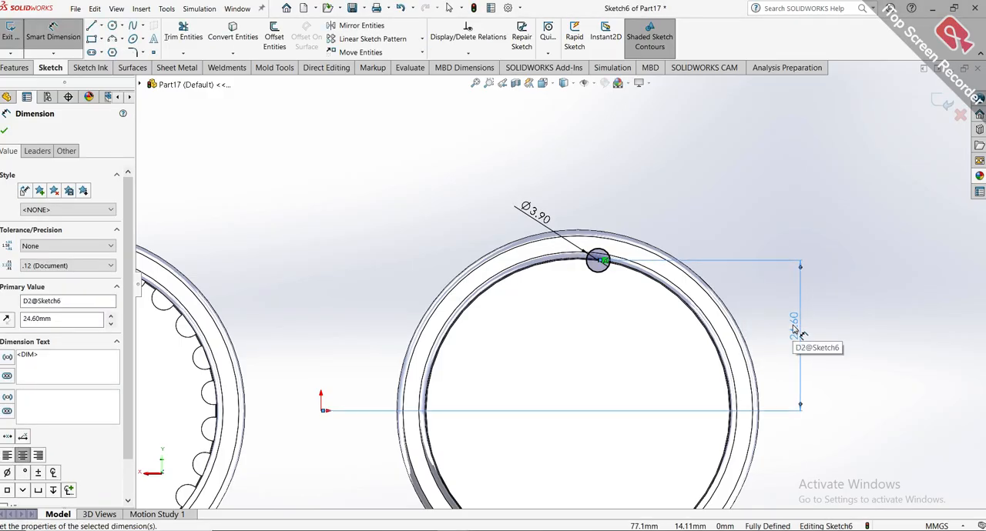
pyautogui.scroll(3, 793, 329)
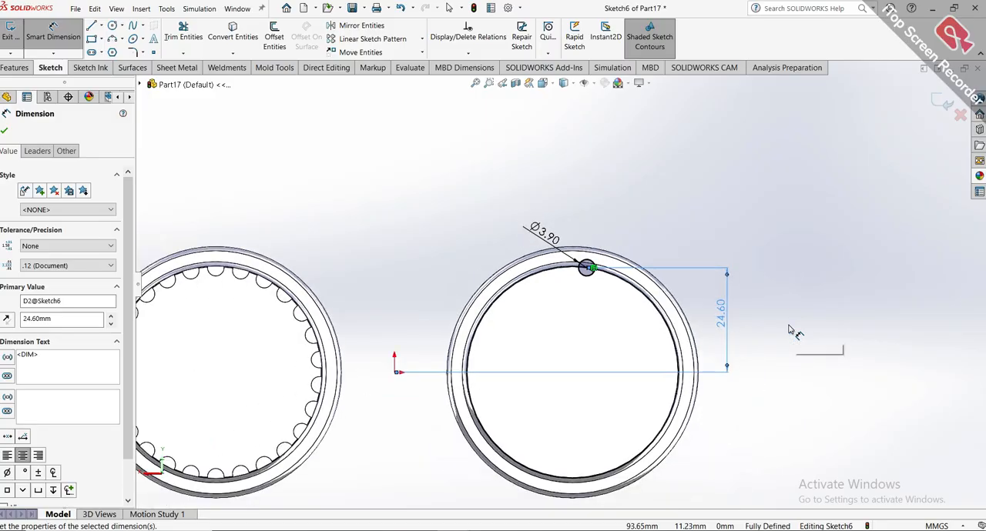
pyautogui.click(635, 331)
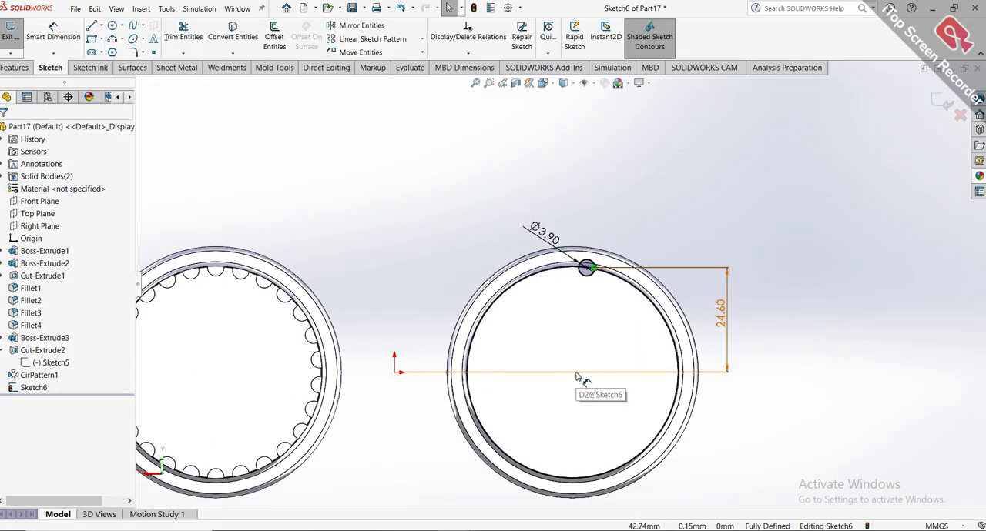
# Delete the vertical distance dimension between the origin and the circle's centre.
pyautogui.click(576, 274)
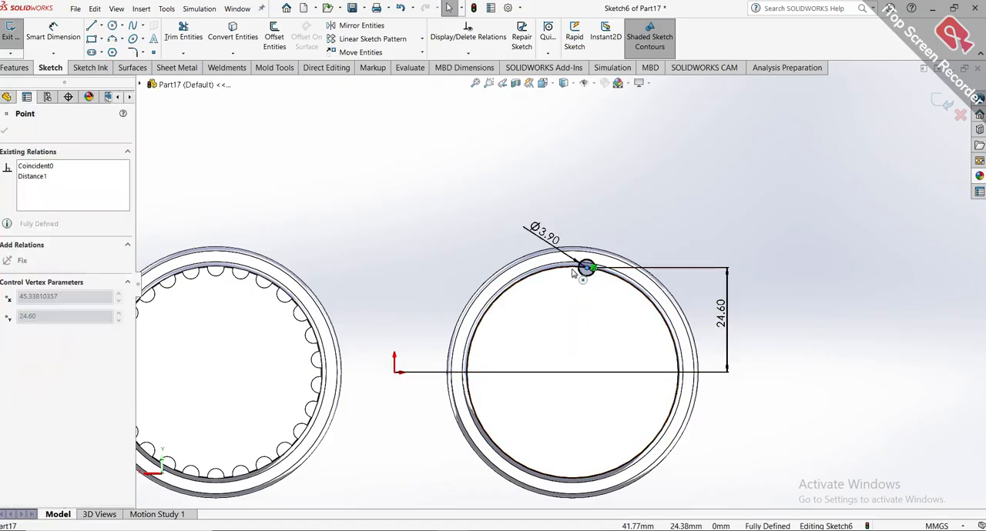
pyautogui.click(567, 372)
pyautogui.press('Delete')
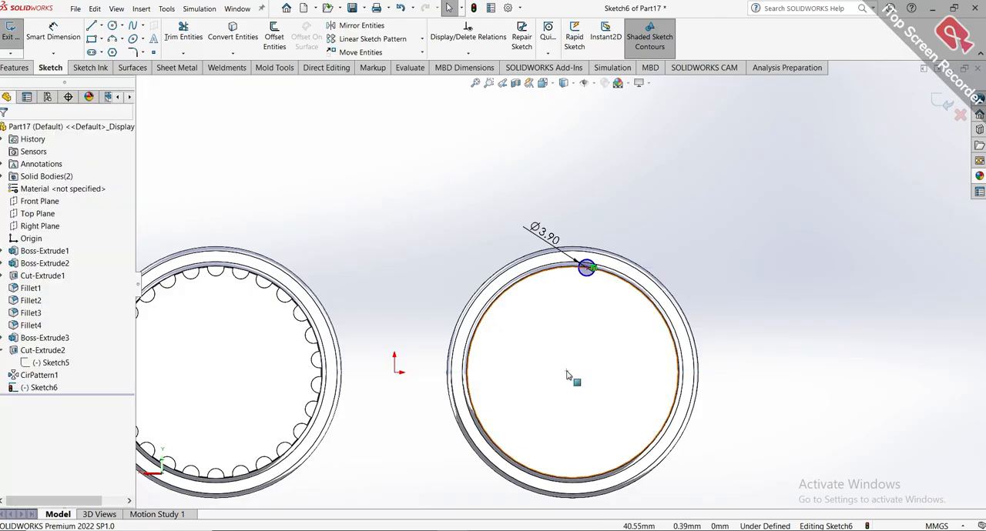
pyautogui.click(563, 378)
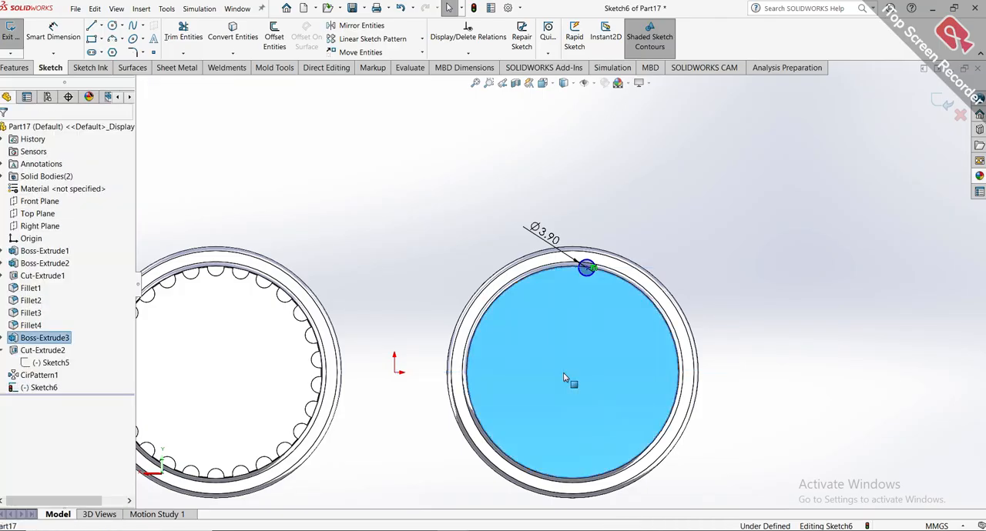
pyautogui.click(408, 300)
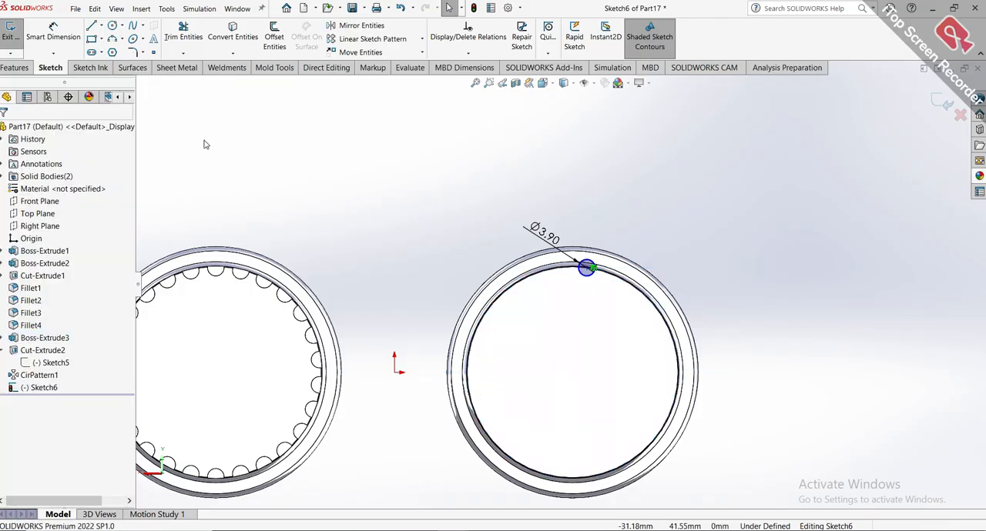
# Sketch a horizontal centerline about 87 mm long from the origin across the ungrooved barrel.
pyautogui.click(101, 25)
pyautogui.click(110, 48)
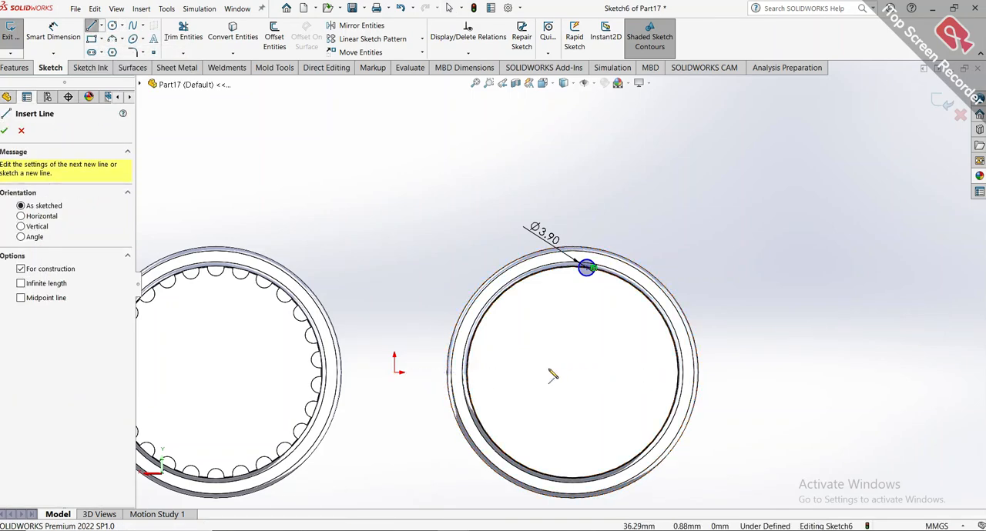
pyautogui.click(396, 375)
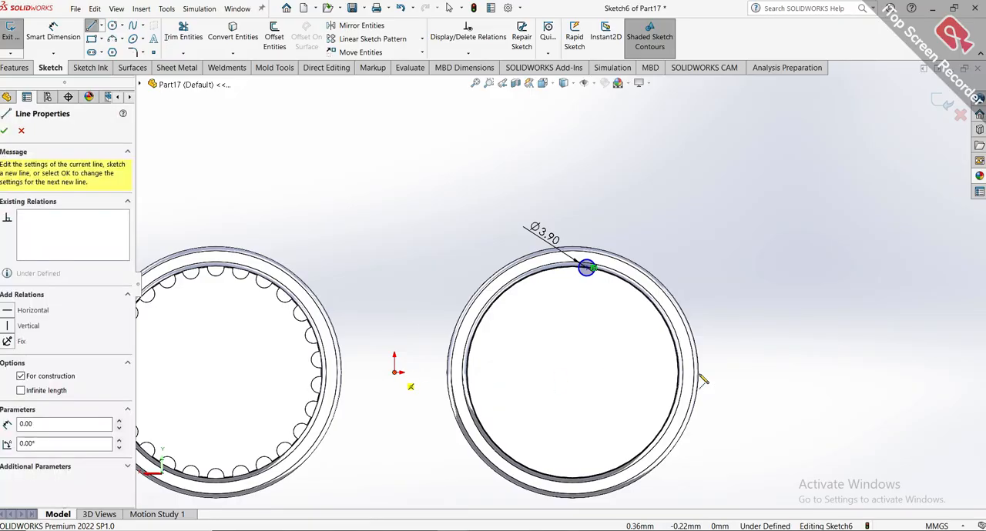
pyautogui.click(762, 374)
pyautogui.press('Escape')
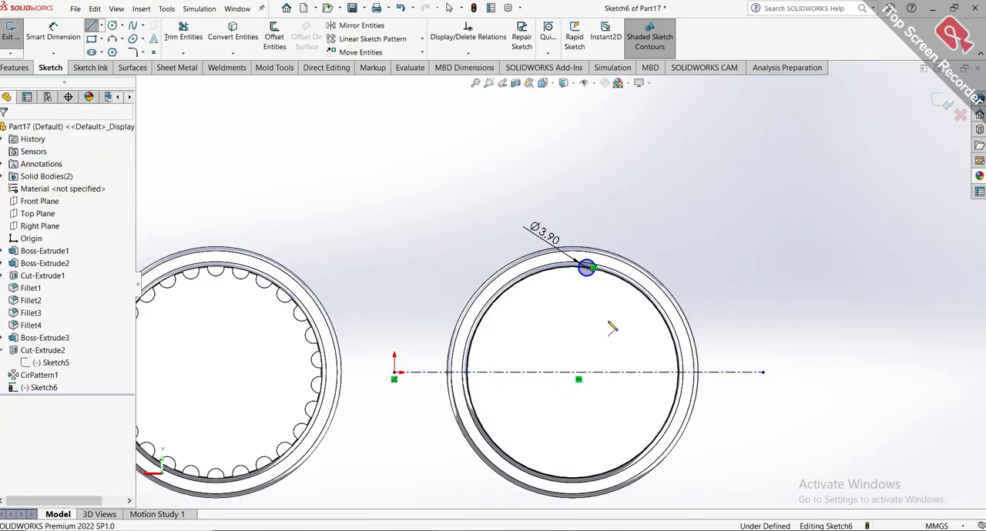
# Delete the horizontal centerline running from the origin across the ungrooved barrel.
pyautogui.click(587, 268)
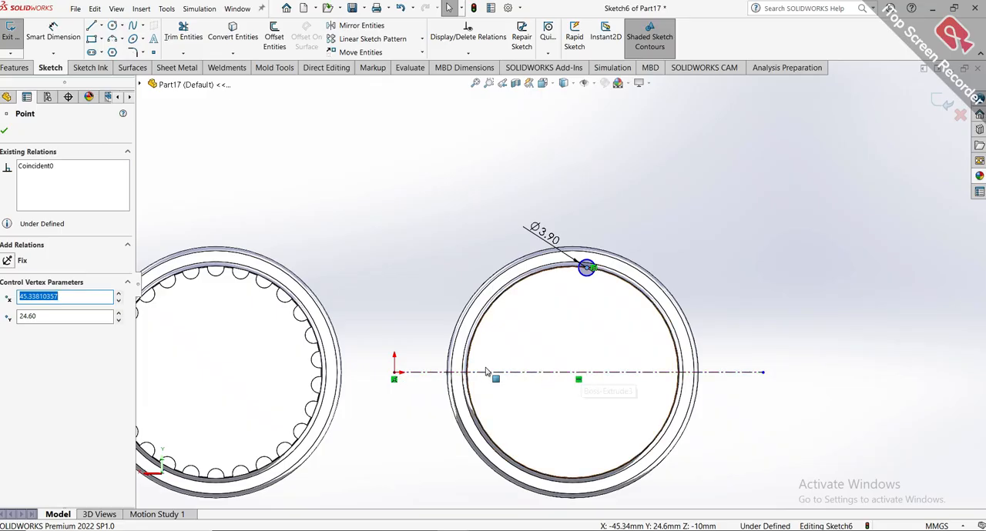
pyautogui.click(549, 374)
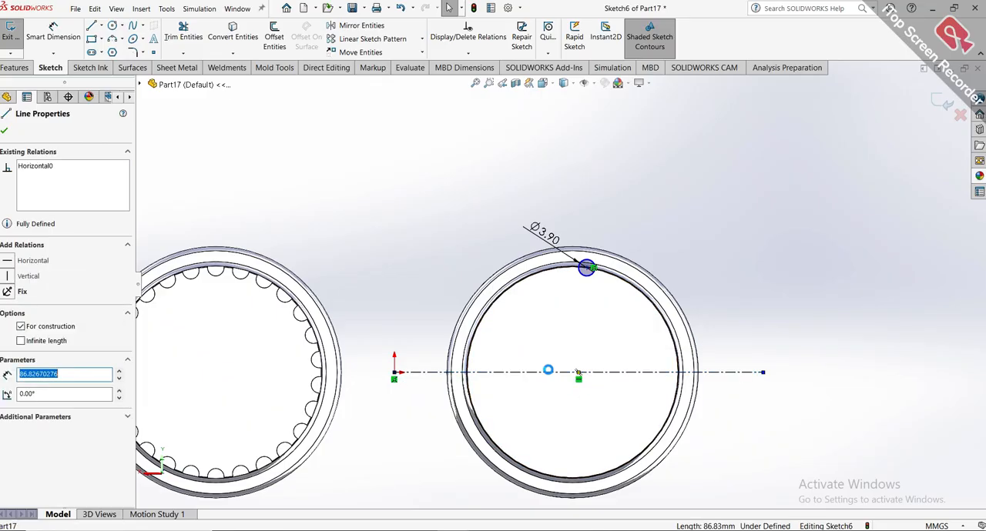
pyautogui.press('Delete')
# Convert the circular outline of the ungrooved barrel's end face into sketch geometry.
pyautogui.scroll(-3, 549, 446)
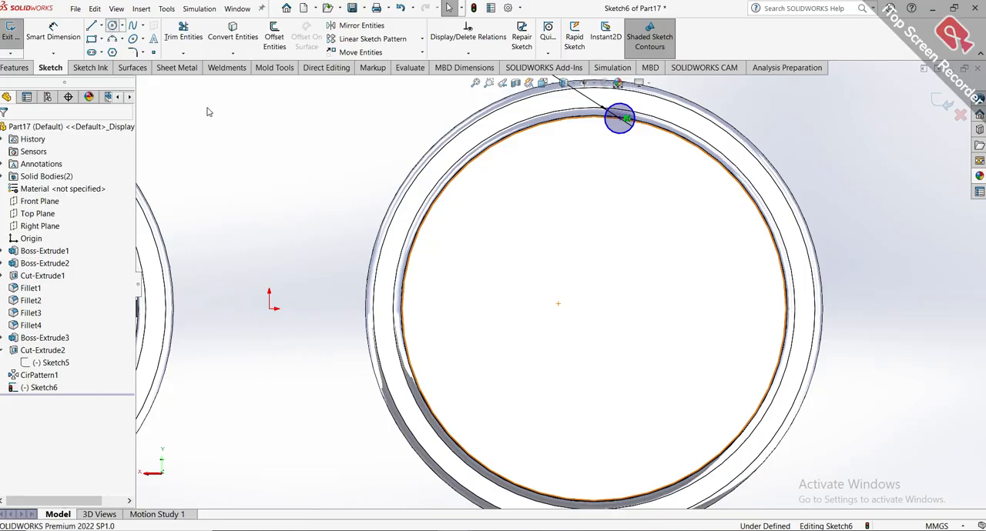
pyautogui.click(112, 27)
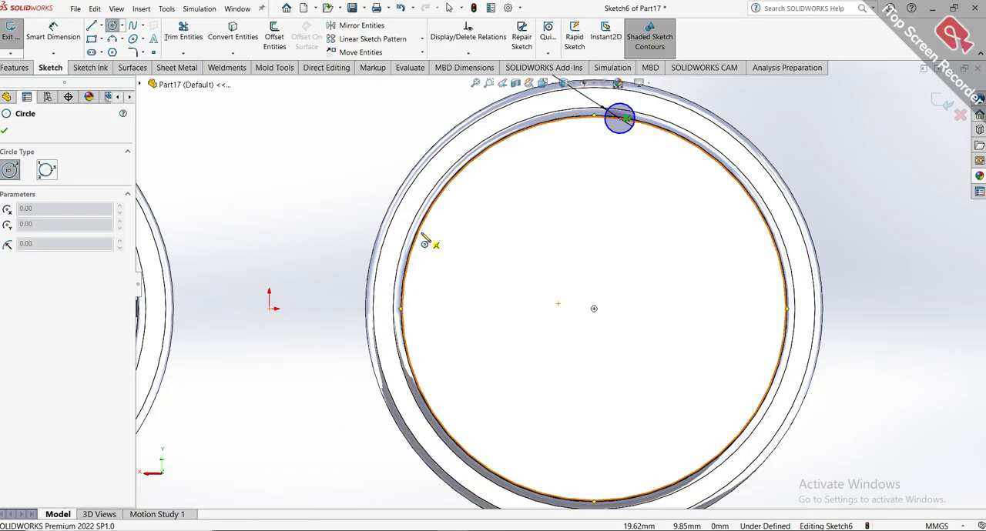
pyautogui.press('Escape')
pyautogui.click(459, 235)
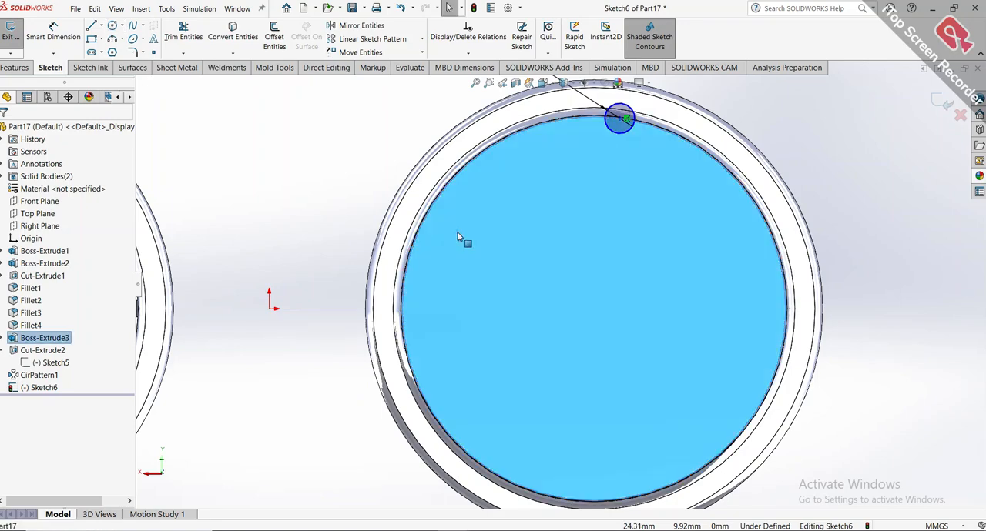
pyautogui.click(233, 38)
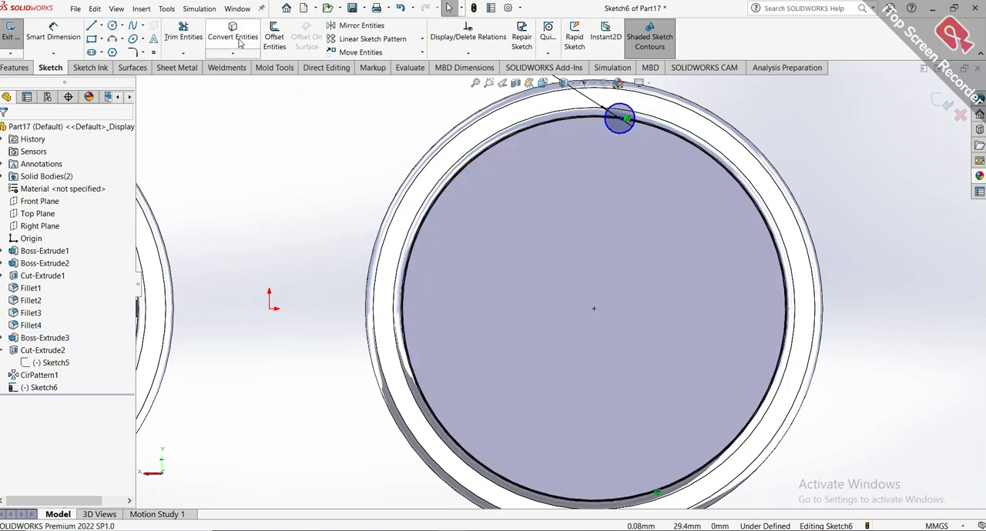
# Add a vertical relation between the converted outline's centre and the 3.9 mm circle's centre.
pyautogui.click(595, 311)
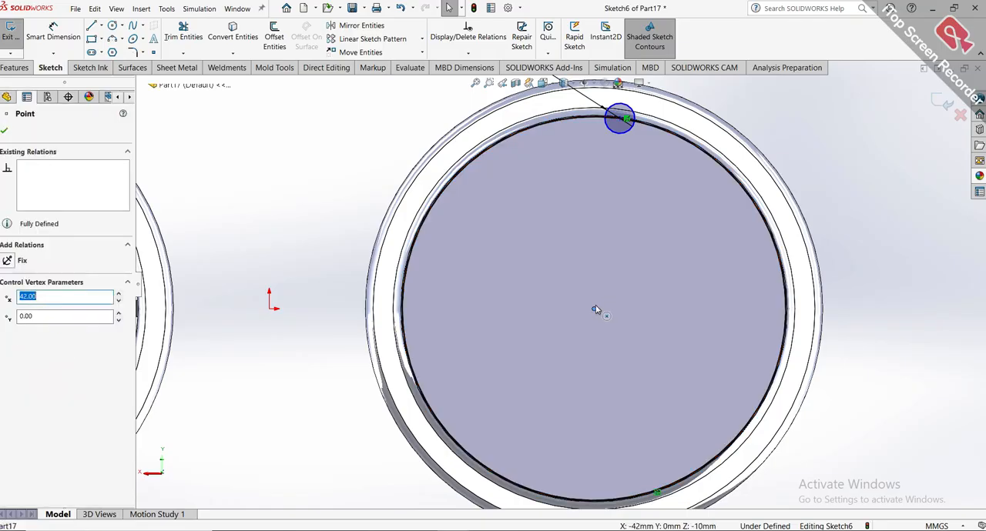
pyautogui.keyDown('ctrl'); pyautogui.click(621, 119); pyautogui.keyUp('ctrl')
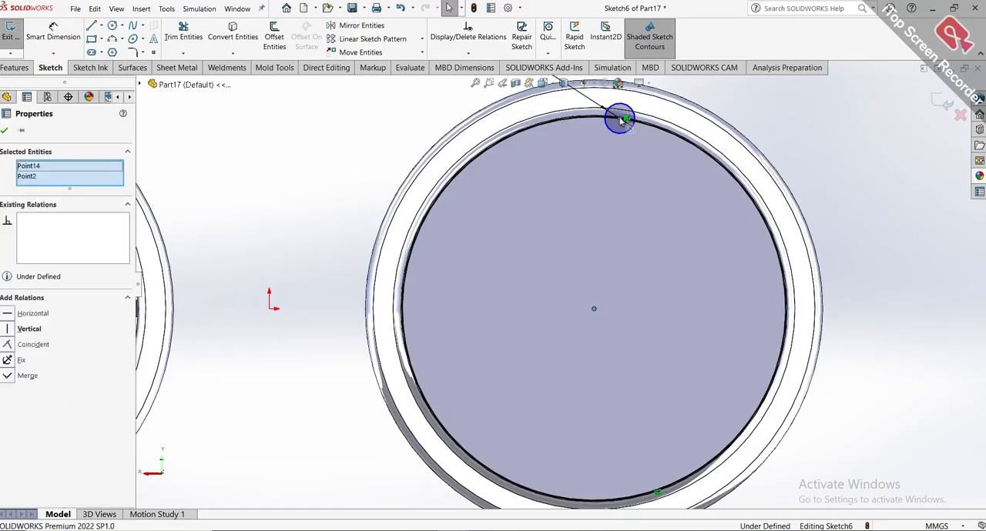
pyautogui.click(11, 329)
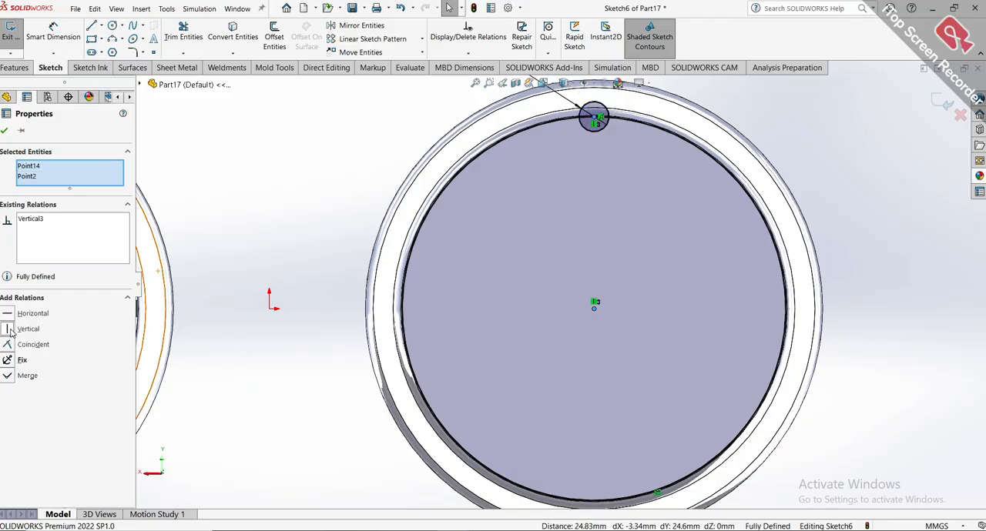
pyautogui.click(4, 130)
# Trim the converted outline outside the 3.9 mm circle, leaving only the short arc inside it.
pyautogui.scroll(3, 639, 293)
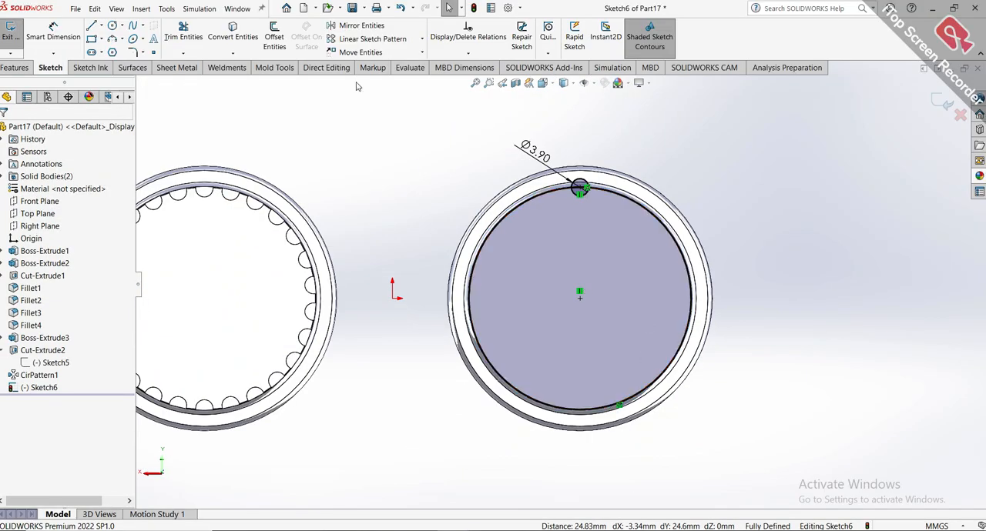
pyautogui.moveTo(575, 304)
pyautogui.mouseDown()
pyautogui.moveTo(517, 363)
pyautogui.moveTo(485, 370)
pyautogui.moveTo(473, 308)
pyautogui.moveTo(547, 261)
pyautogui.moveTo(691, 336)
pyautogui.mouseUp()
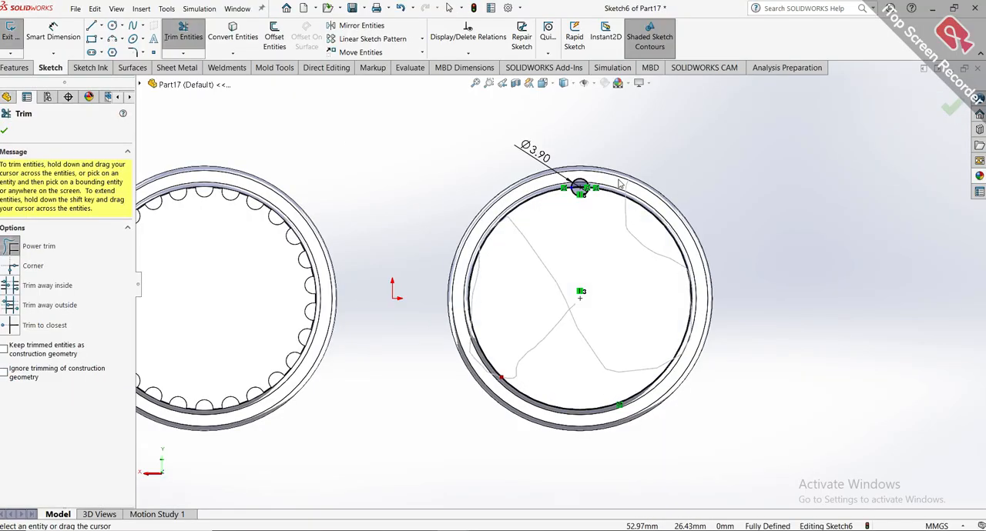
pyautogui.scroll(-10, 597, 201)
pyautogui.scroll(-2, 589, 319)
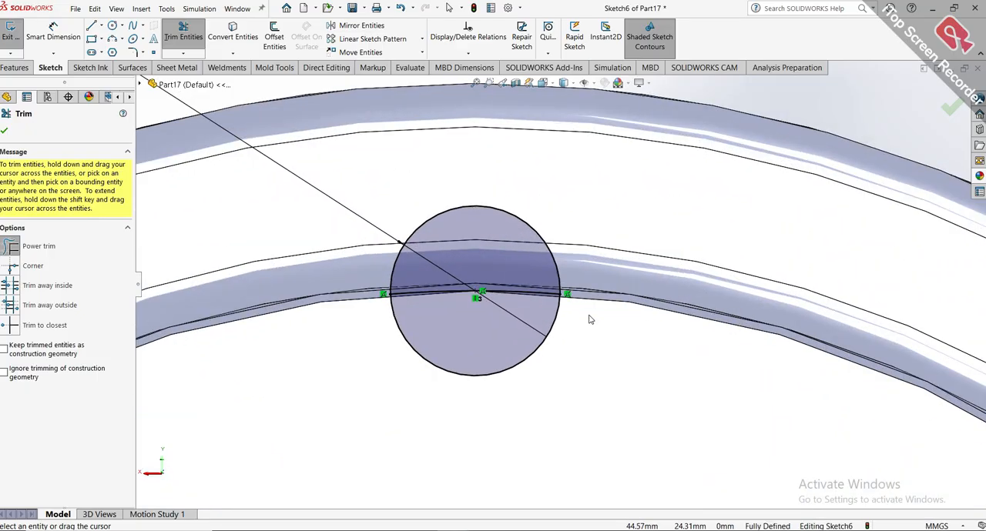
pyautogui.scroll(12, 589, 319)
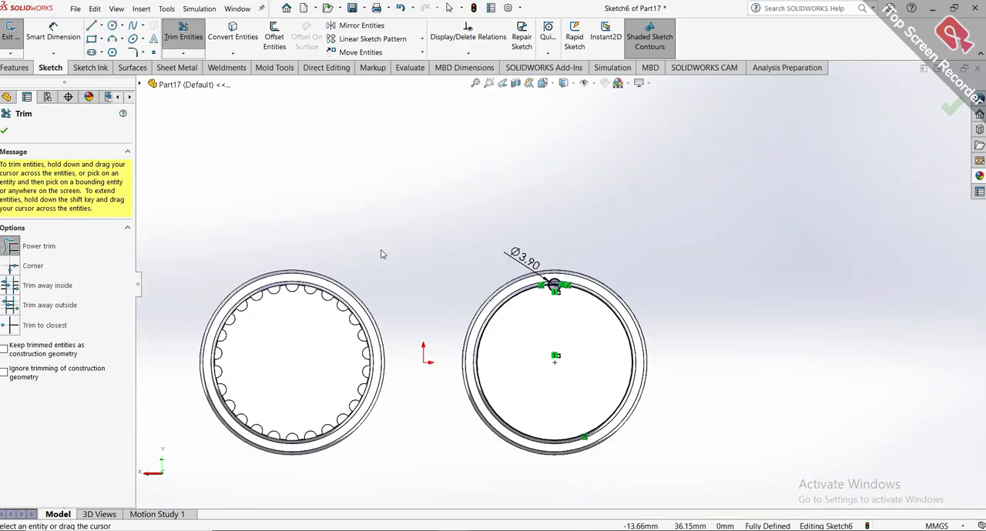
# Add a driven vertical dimension between the ungrooved barrel's centre and the 3.9 mm circle's centre, and try to edit its value.
pyautogui.click(53, 32)
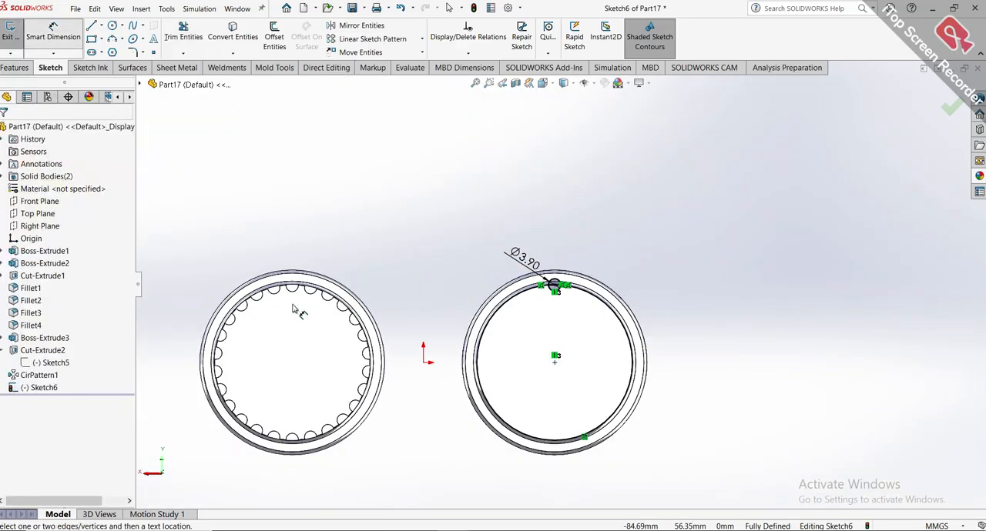
pyautogui.click(554, 357)
pyautogui.click(553, 285)
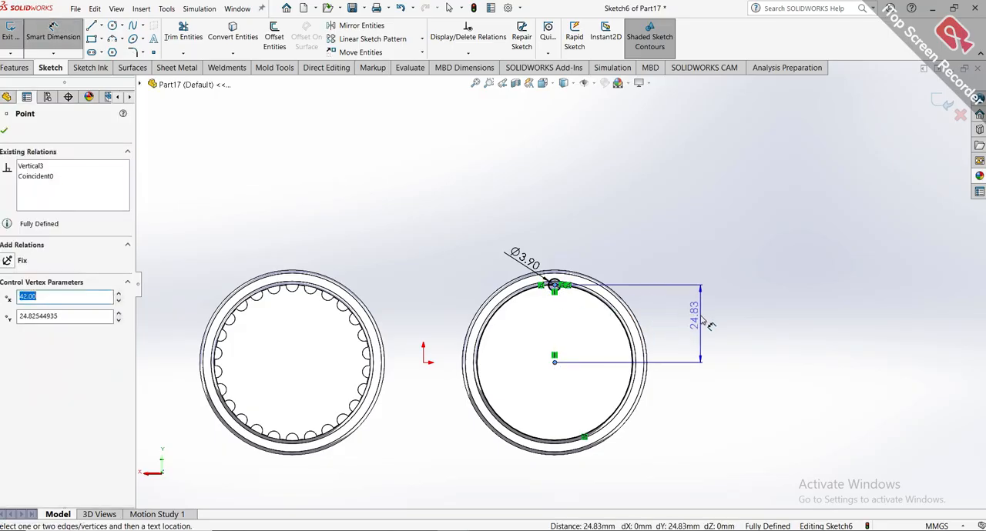
pyautogui.click(702, 321)
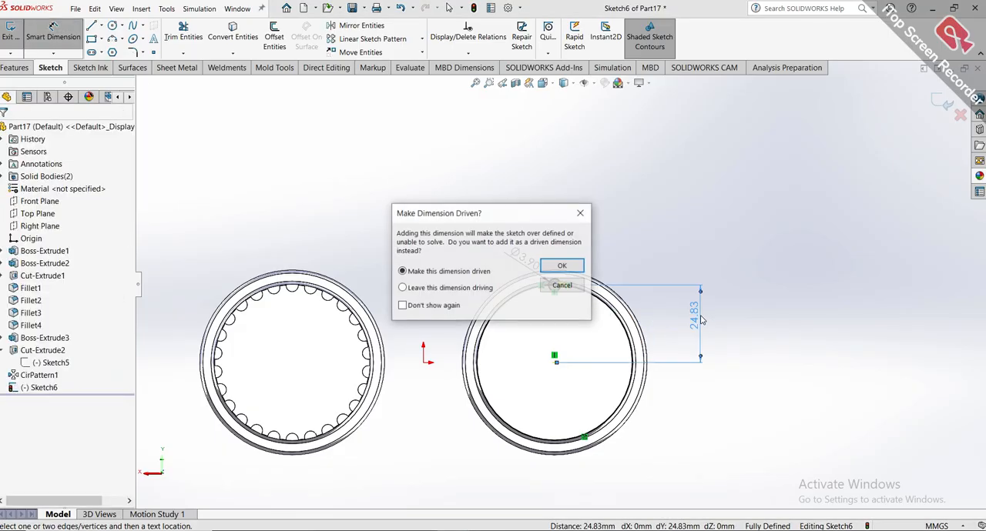
pyautogui.click(570, 265)
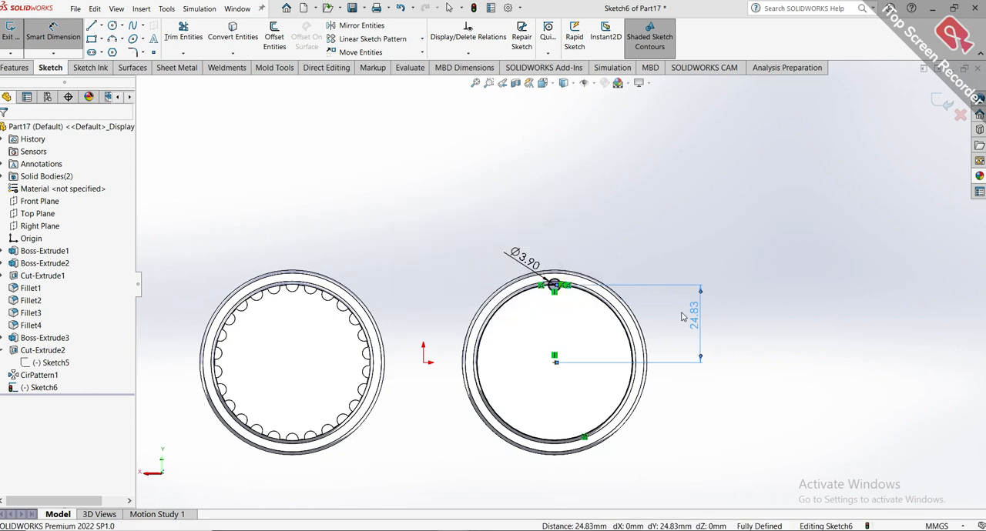
pyautogui.doubleClick(694, 323)
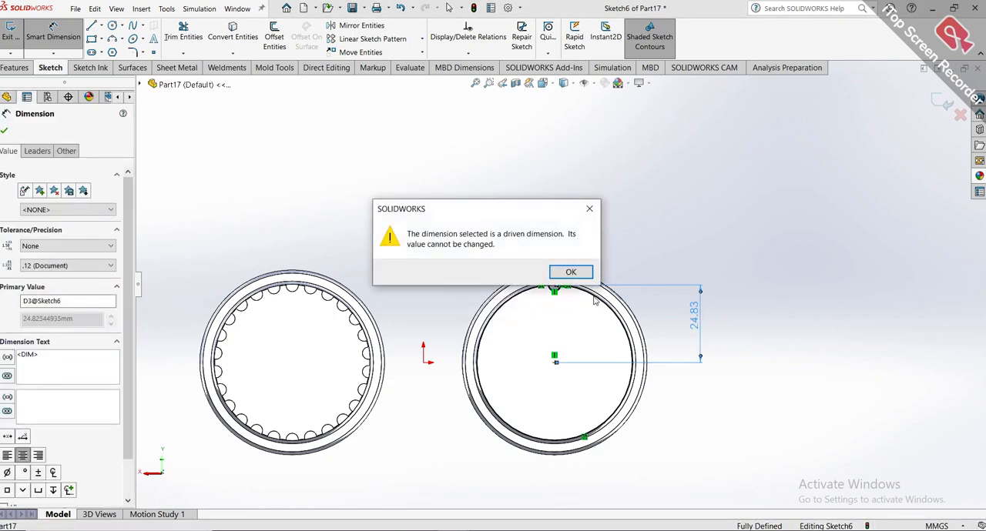
pyautogui.click(570, 273)
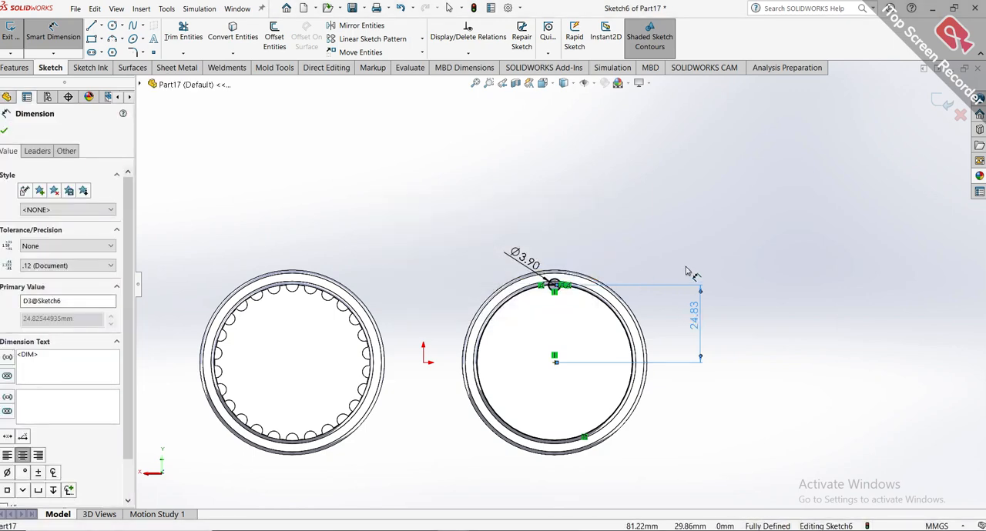
pyautogui.click(943, 102)
pyautogui.click(941, 101)
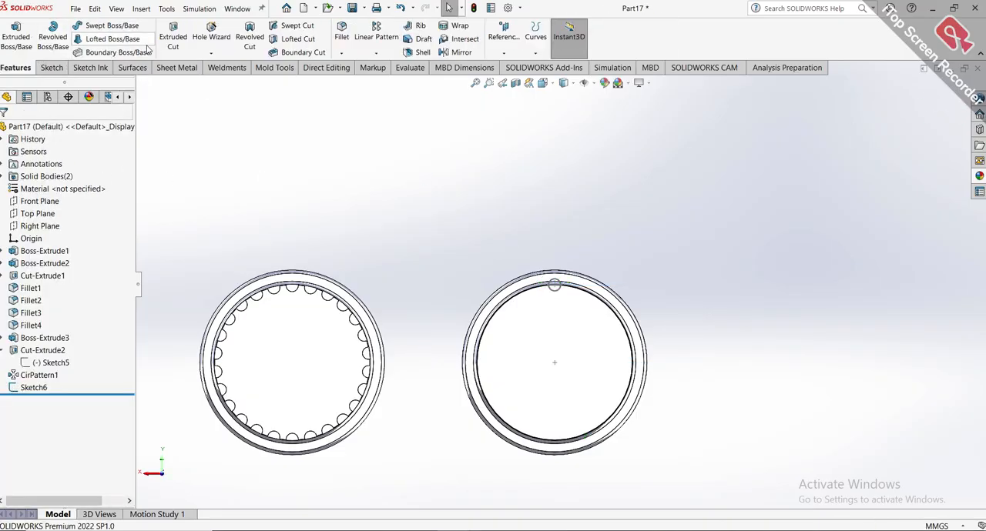
pyautogui.click(169, 39)
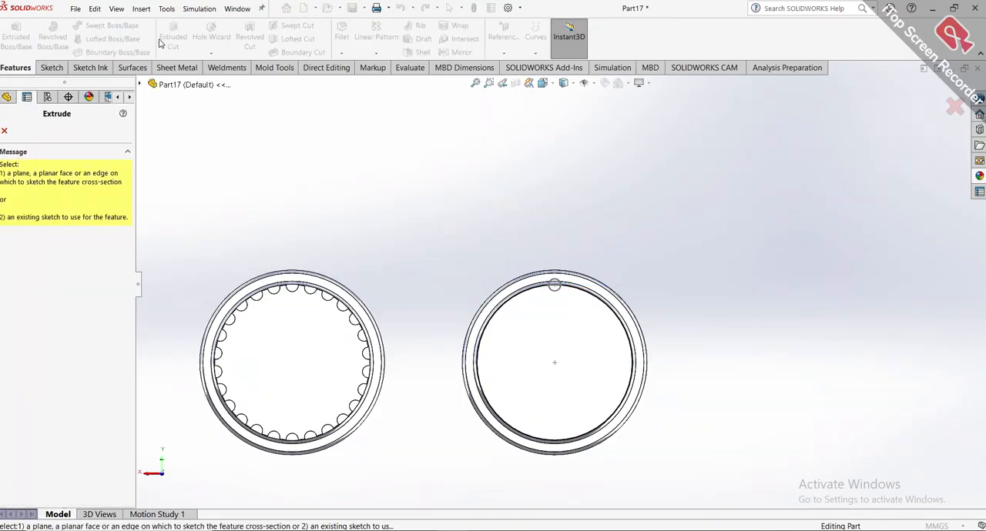
pyautogui.click(5, 132)
pyautogui.click(34, 387)
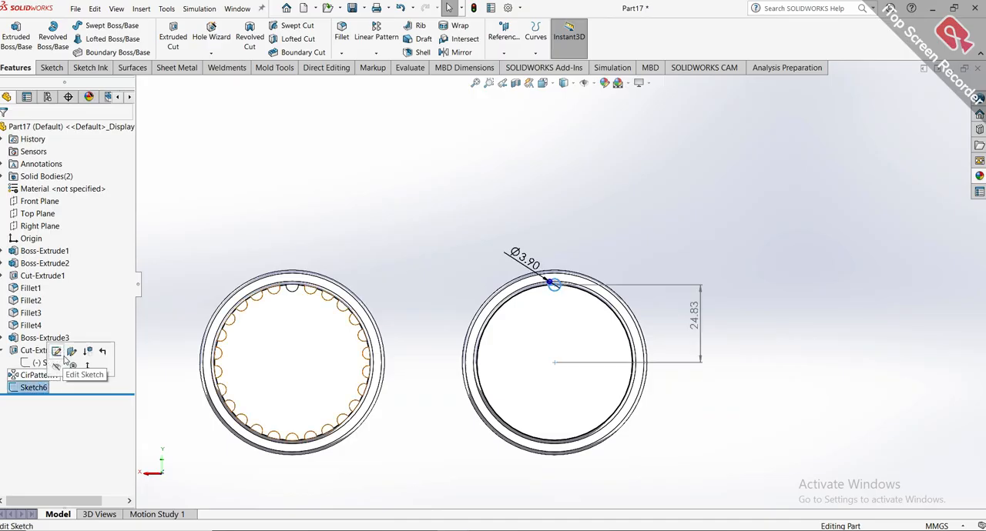
pyautogui.click(64, 357)
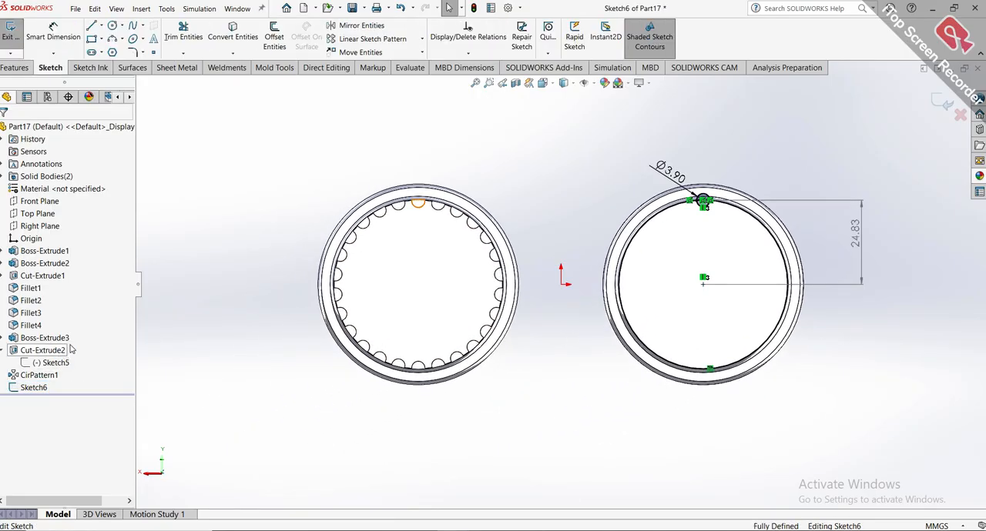
# Cut a blind groove 10 mm deep into the ungrooved barrel's end using both regions of the 3.9 mm circle.
pyautogui.click(15, 68)
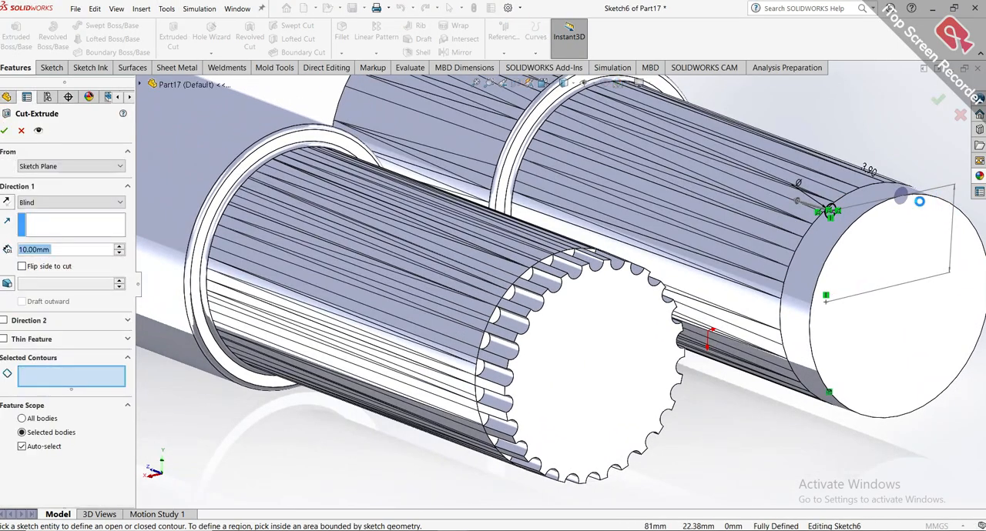
pyautogui.scroll(-10, 887, 180)
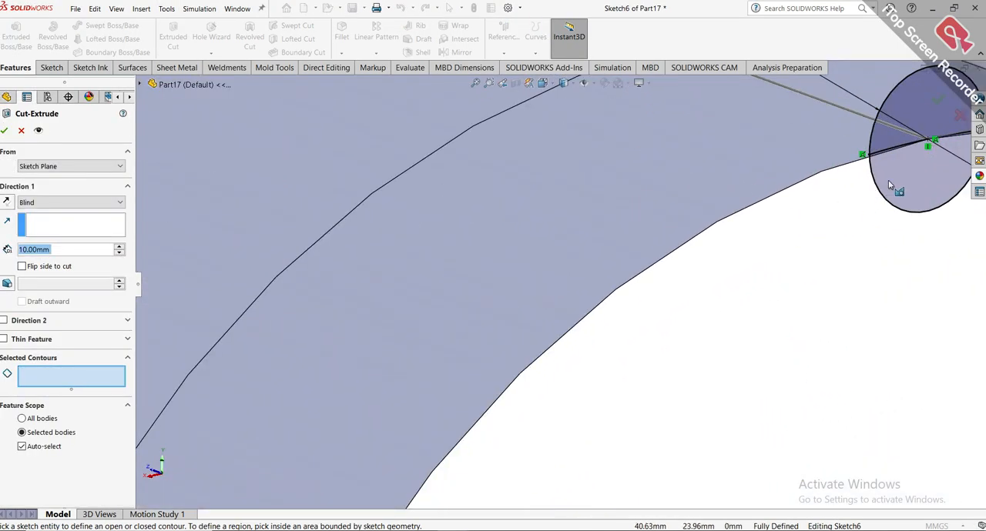
pyautogui.click(892, 184)
pyautogui.click(897, 120)
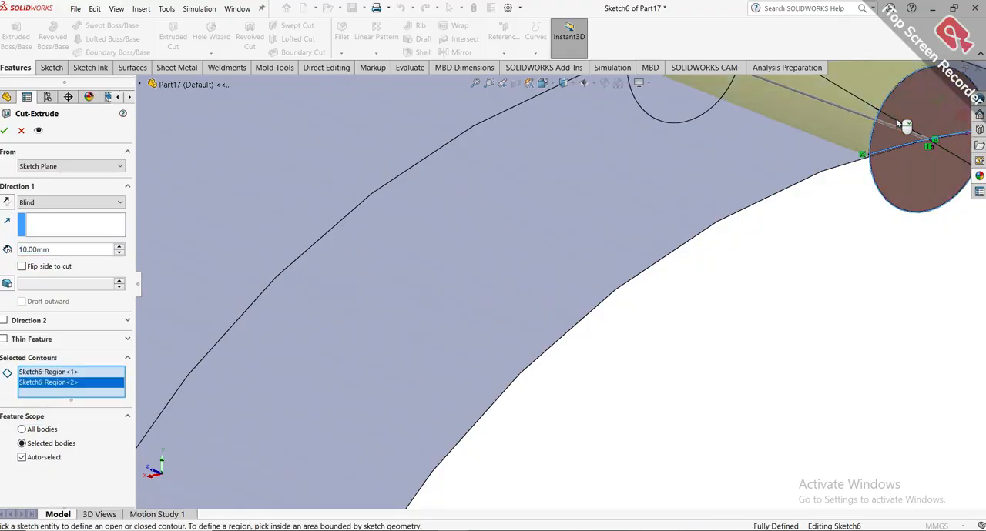
pyautogui.scroll(5, 906, 126)
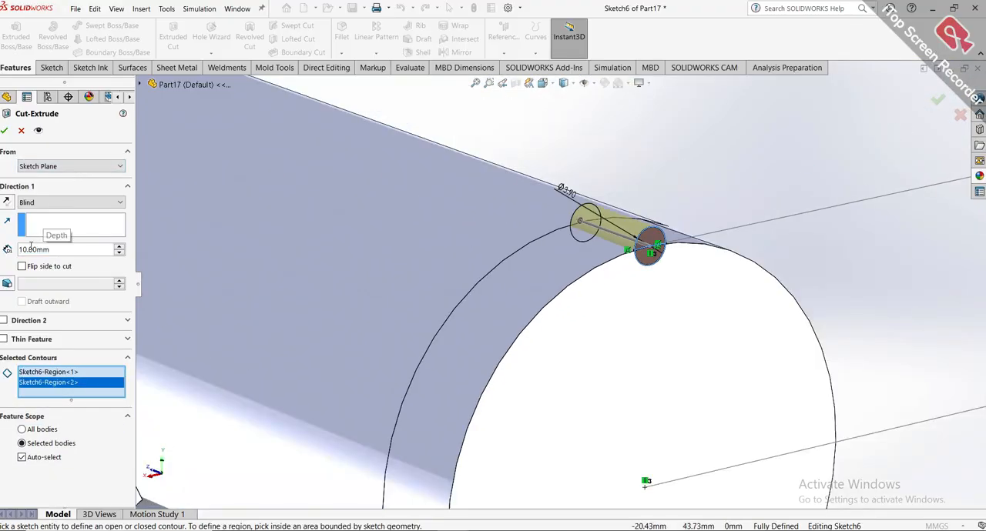
pyautogui.click(4, 130)
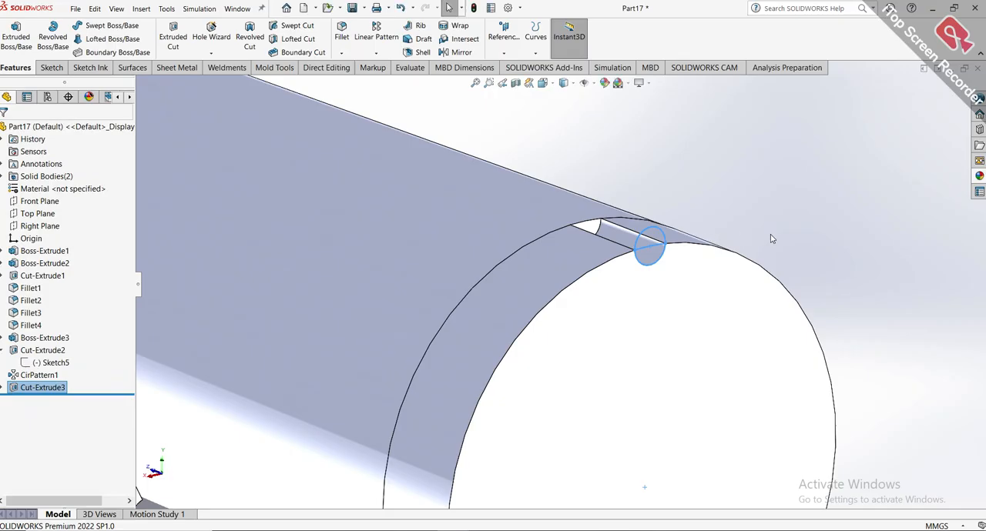
pyautogui.scroll(3, 770, 235)
pyautogui.click(778, 219)
# Set up a circular pattern of the newly cut groove about the barrel's circular end edge, equally spaced over 360 degrees.
pyautogui.scroll(-3, 551, 259)
pyautogui.scroll(6, 634, 266)
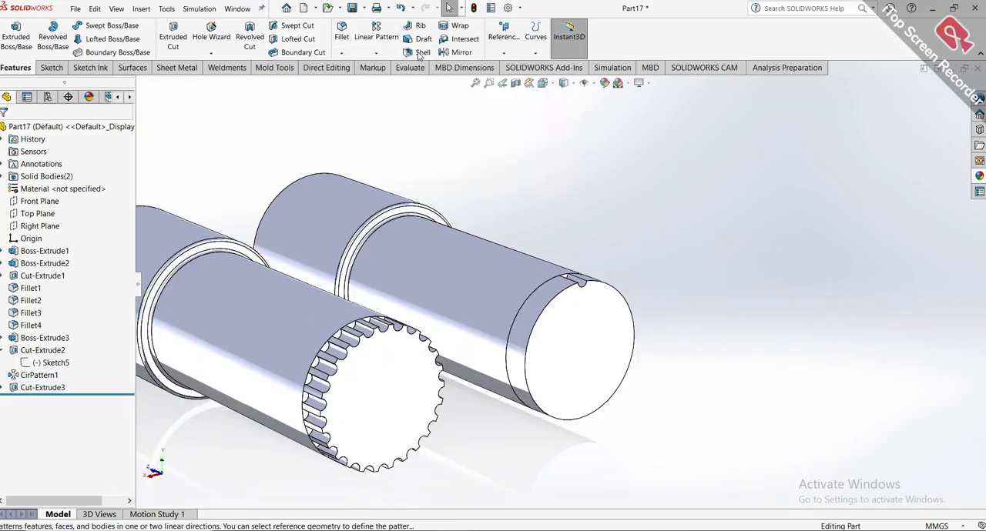
pyautogui.click(390, 55)
pyautogui.click(396, 79)
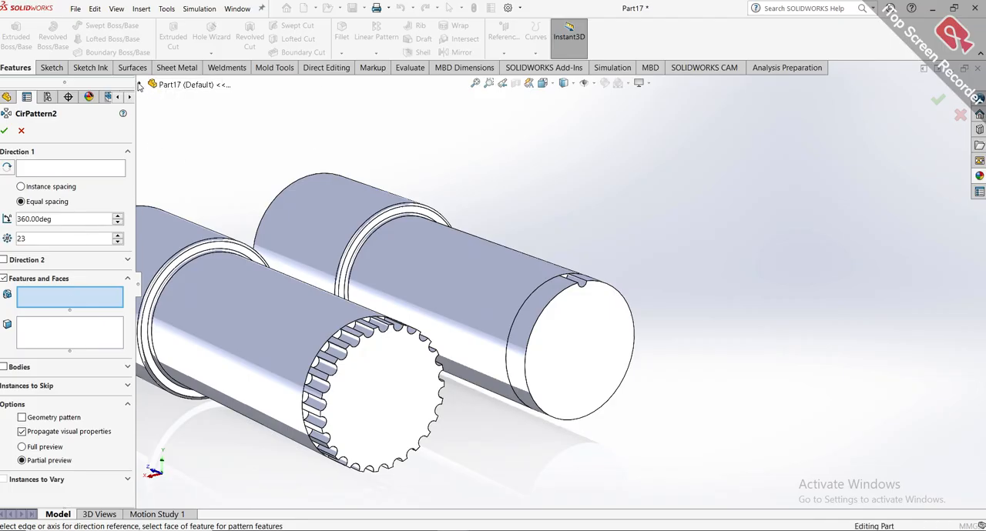
pyautogui.click(139, 85)
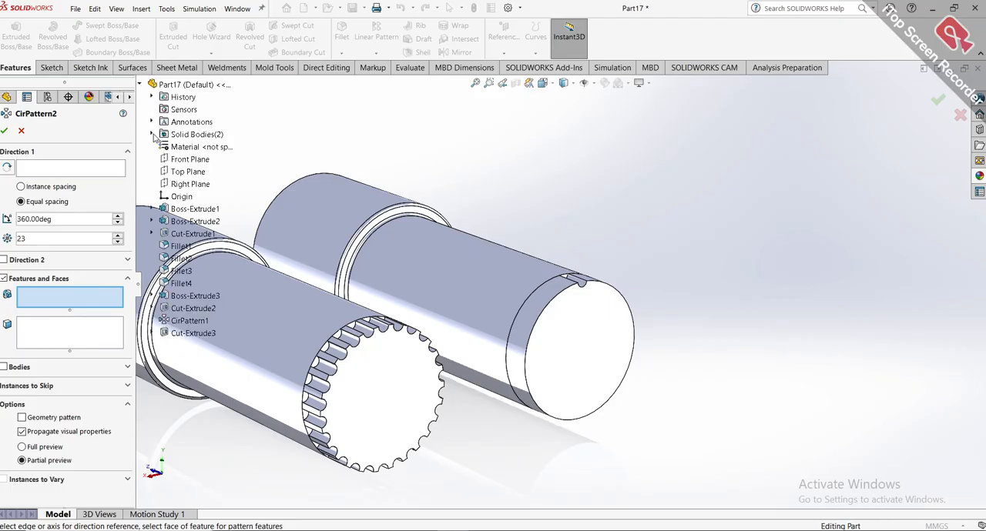
pyautogui.click(175, 335)
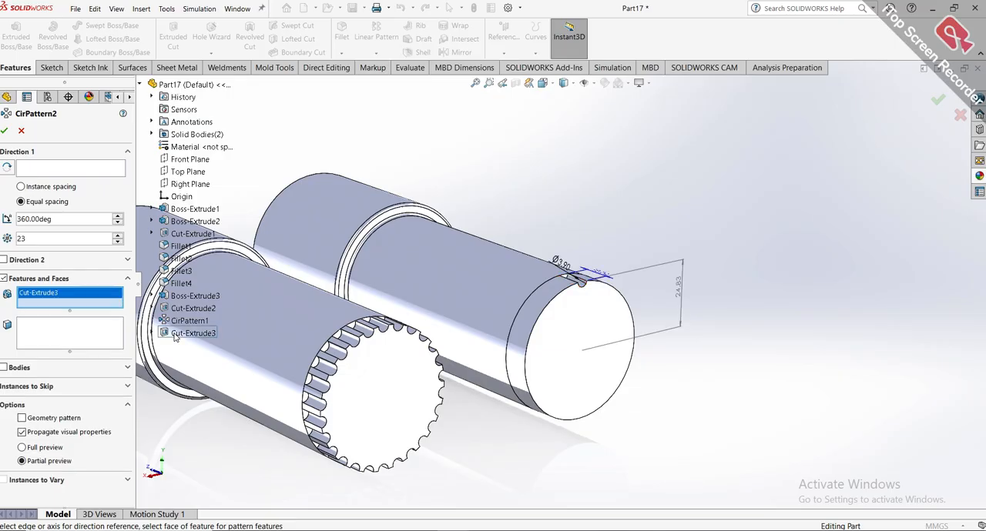
pyautogui.scroll(-5, 590, 285)
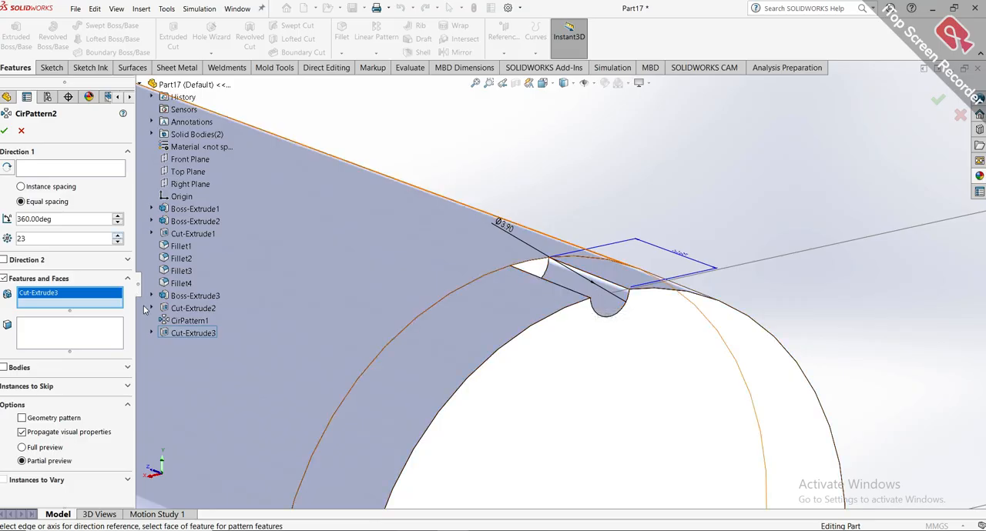
pyautogui.click(85, 173)
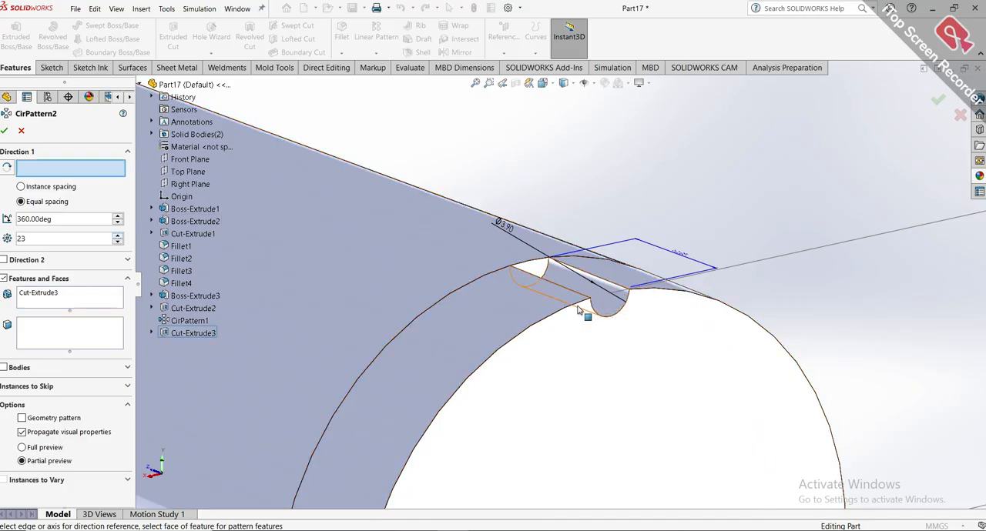
pyautogui.click(552, 319)
pyautogui.scroll(5, 508, 316)
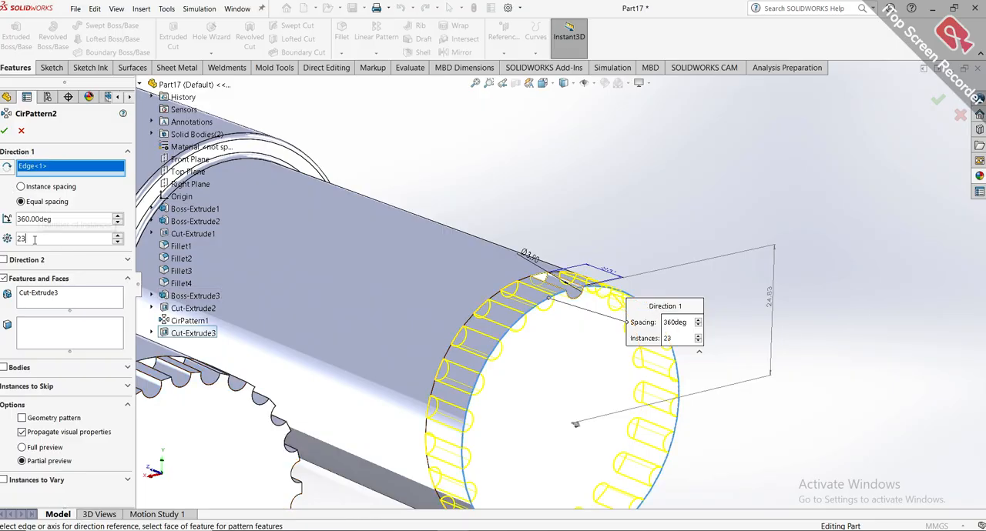
# Set the groove pattern to 26 instances and apply it.
pyautogui.press('BackSpace')
pyautogui.write('6')
pyautogui.press('Return')
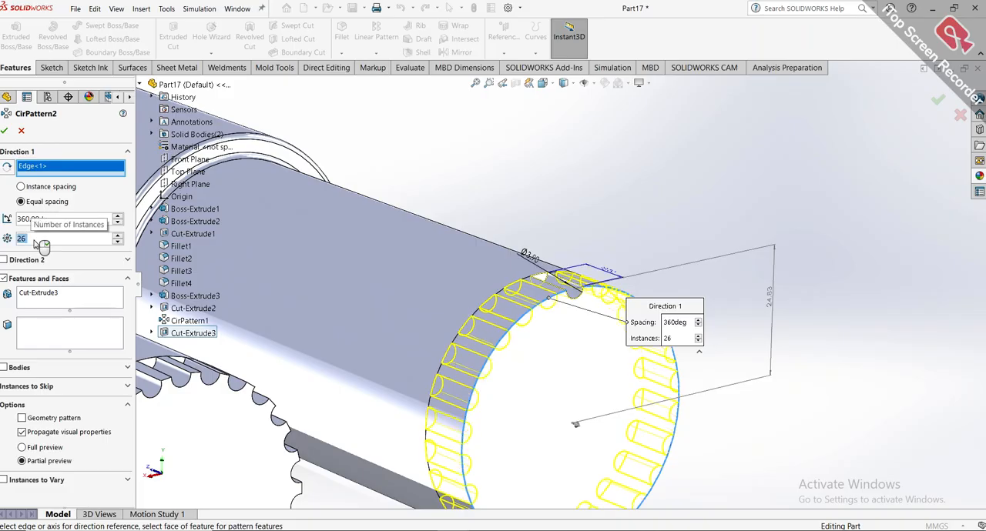
pyautogui.click(4, 132)
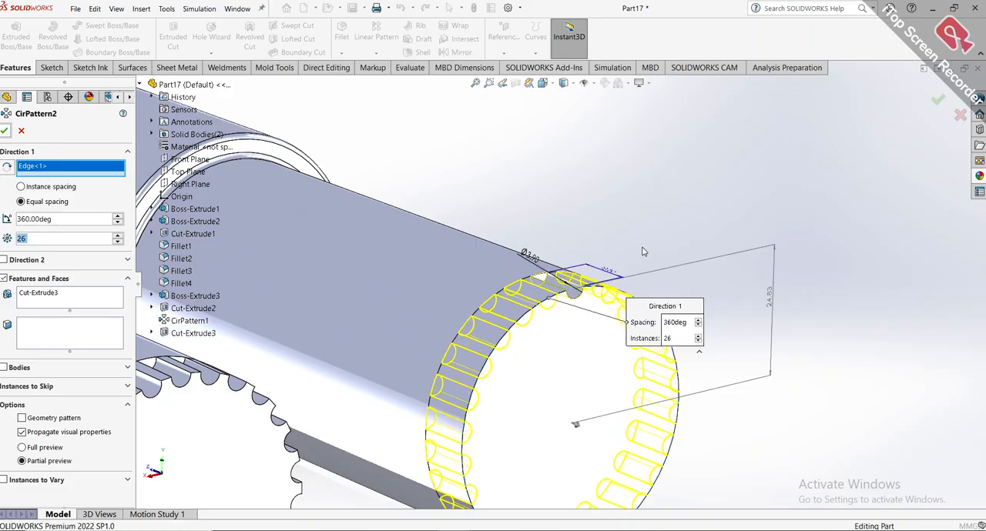
pyautogui.scroll(5, 638, 284)
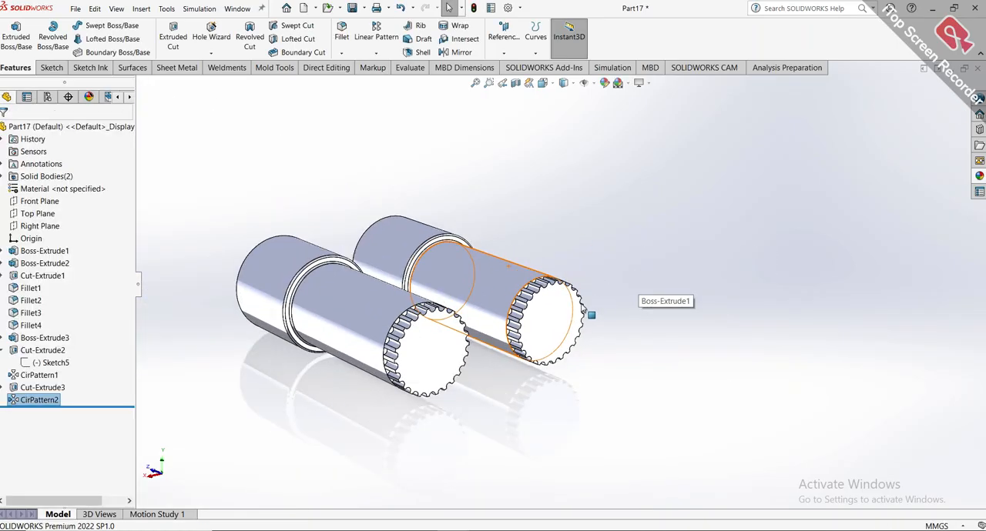
# Start a sketch on the end face of the first grooved barrel.
pyautogui.moveTo(590, 313); pyautogui.dragTo(681, 402, button='middle')
pyautogui.scroll(-5, 598, 359)
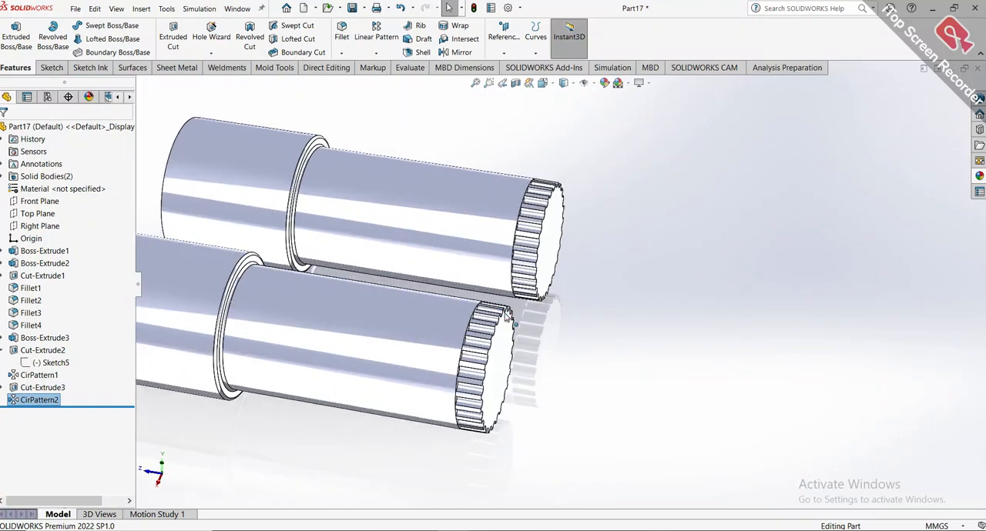
pyautogui.click(453, 357)
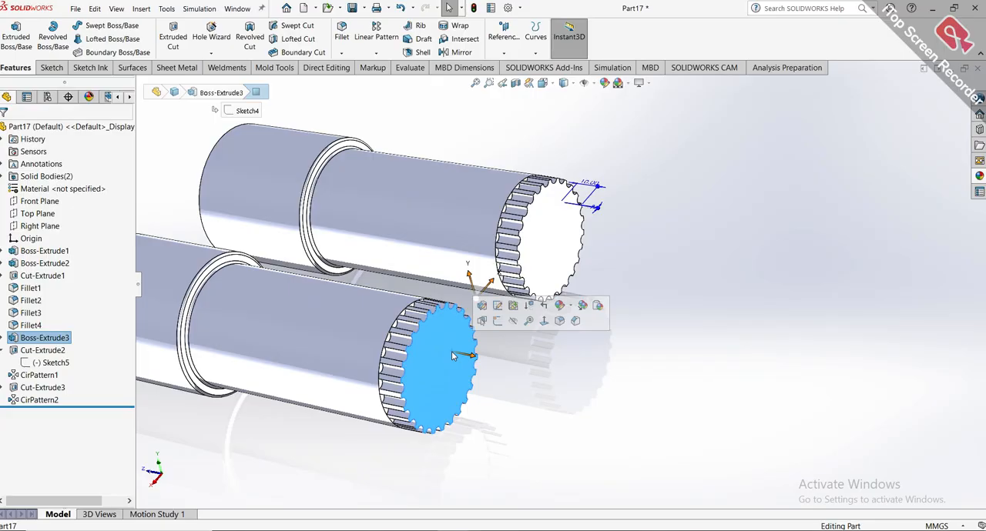
pyautogui.click(497, 320)
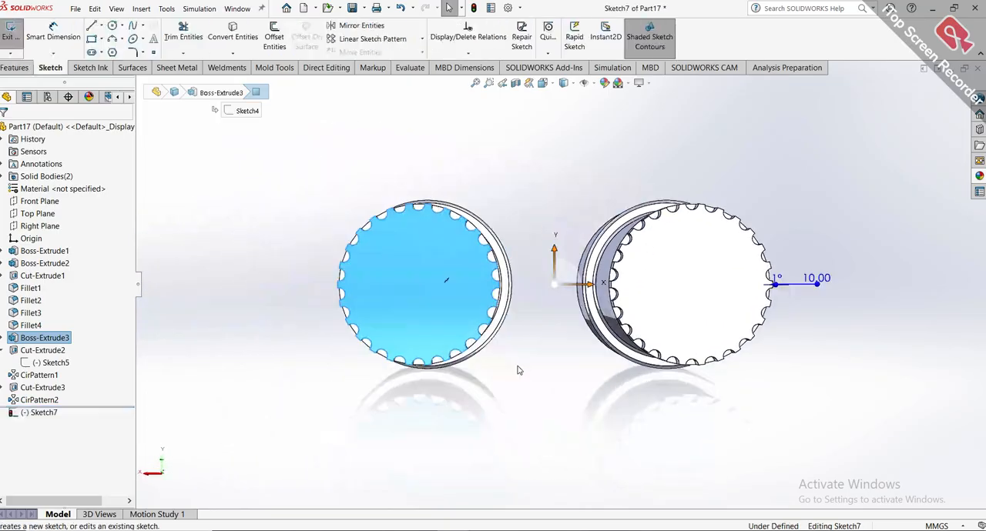
pyautogui.click(393, 271)
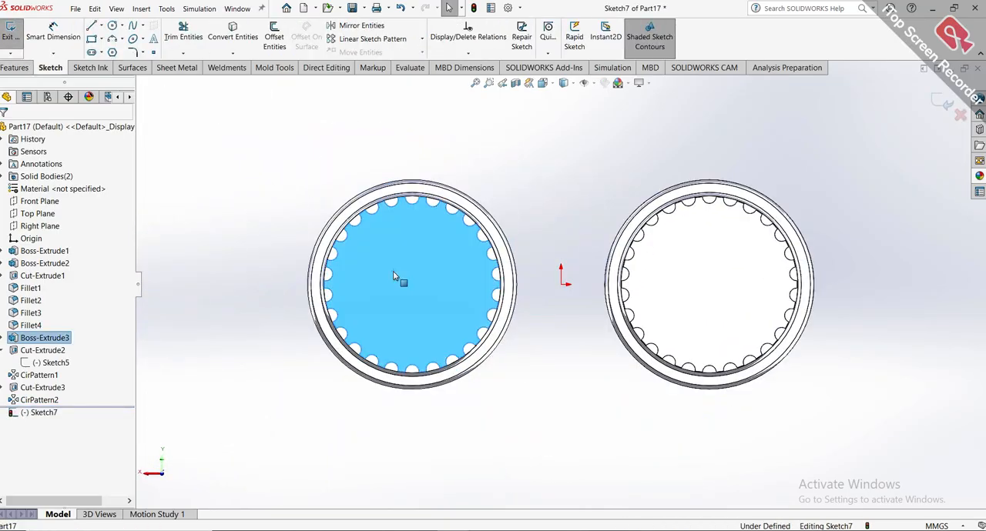
pyautogui.click(263, 187)
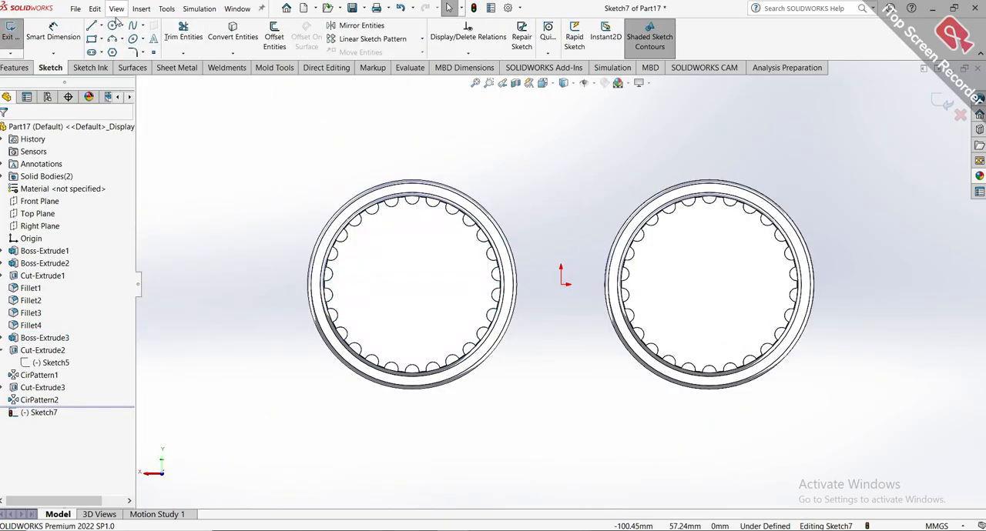
# Draw a circle centred on each barrel out to its end outline, with radii of 25 mm and about 24.83 mm.
pyautogui.click(112, 29)
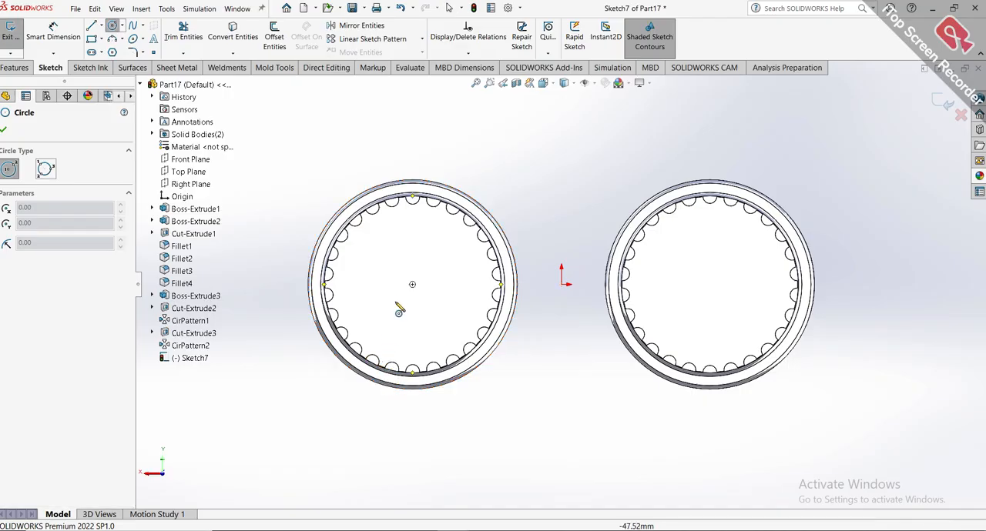
pyautogui.click(412, 284)
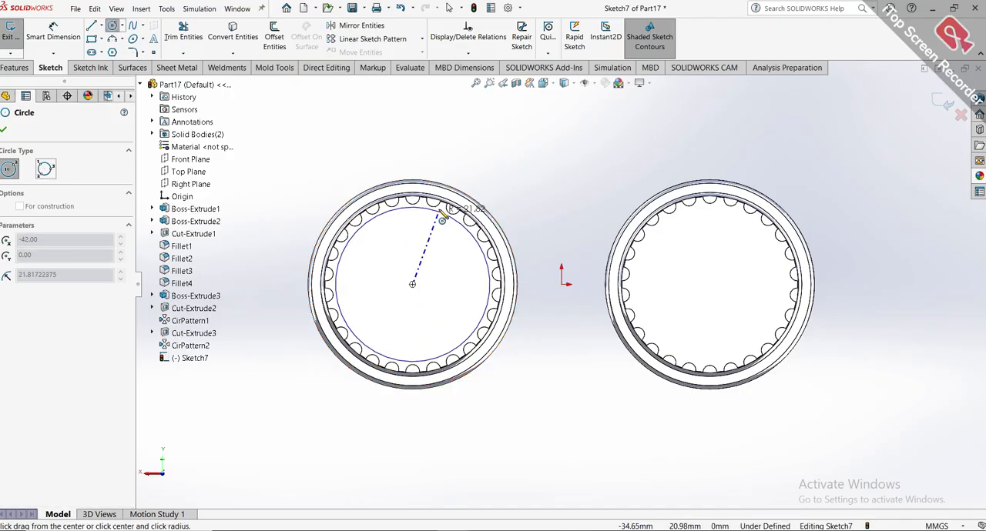
pyautogui.click(441, 201)
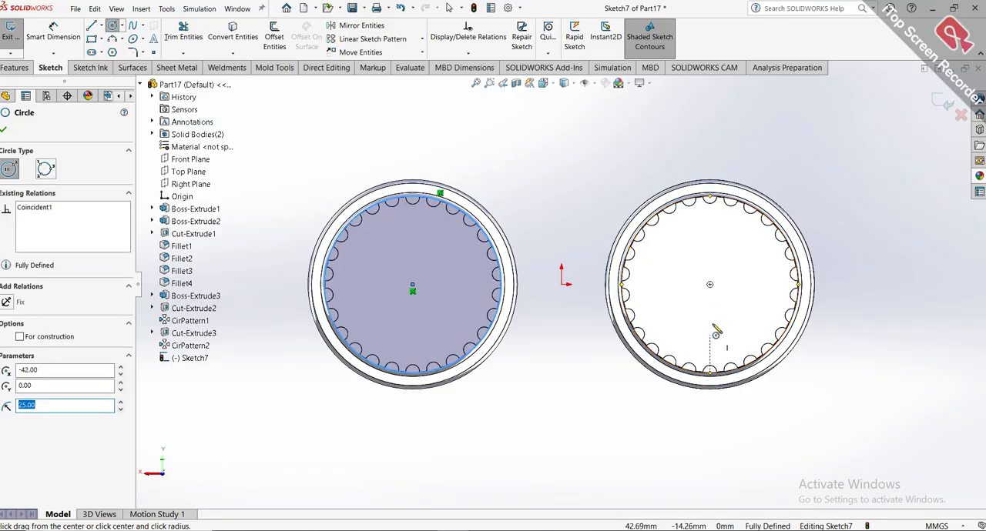
pyautogui.click(709, 284)
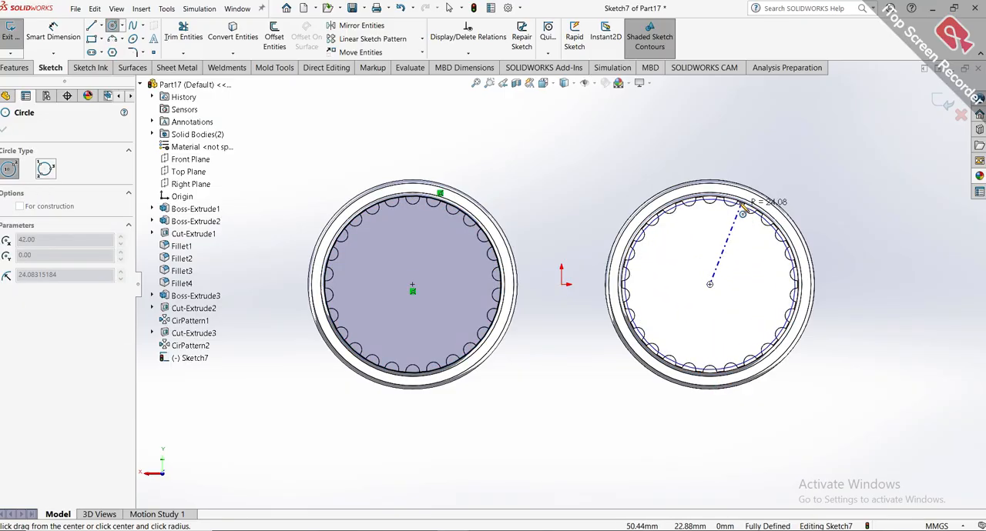
pyautogui.click(741, 208)
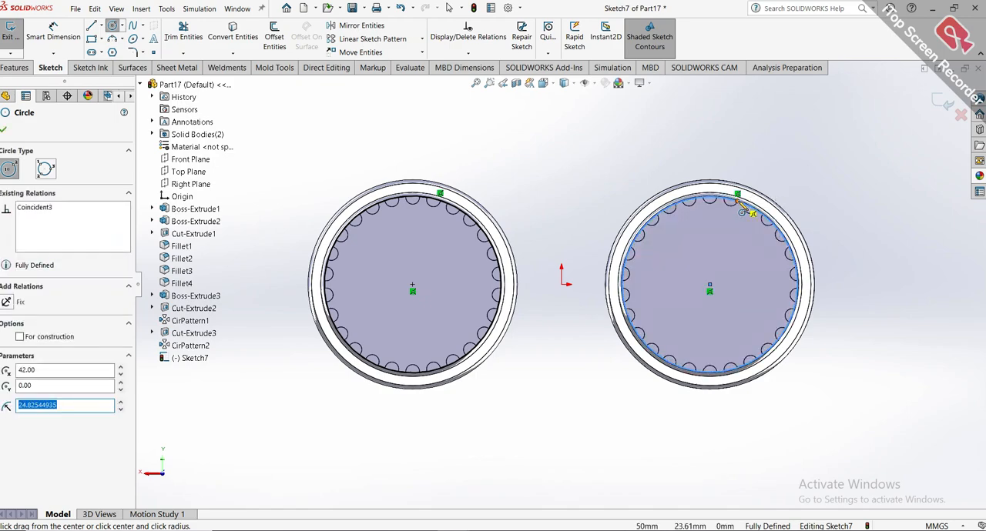
pyautogui.click(449, 8)
# Extrude both circles 30 mm blind outward from the grooved ends, with merge result enabled.
pyautogui.click(19, 68)
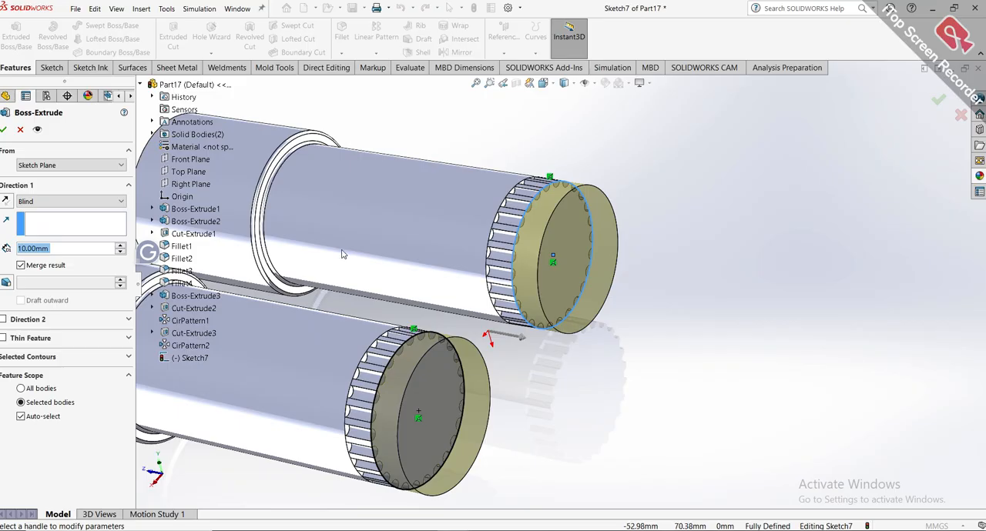
pyautogui.scroll(2, 343, 254)
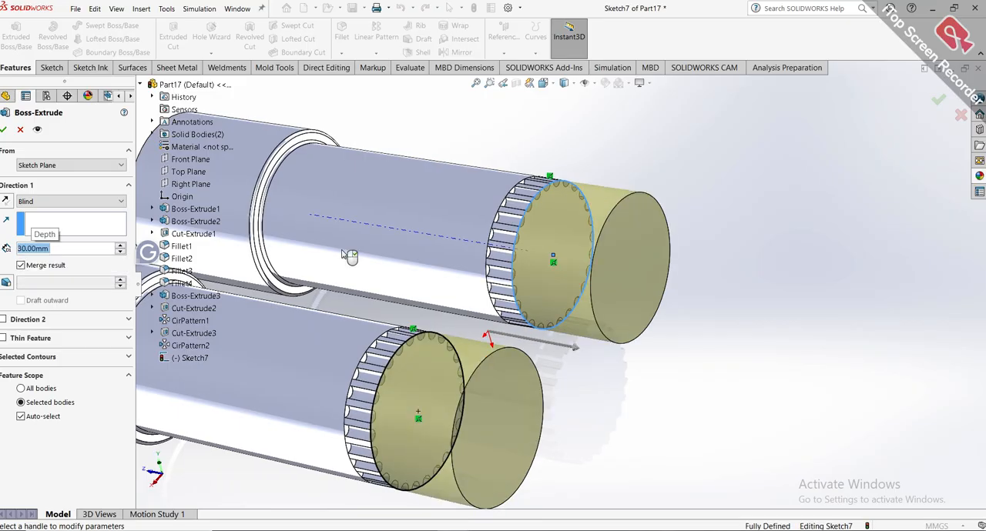
pyautogui.click(4, 130)
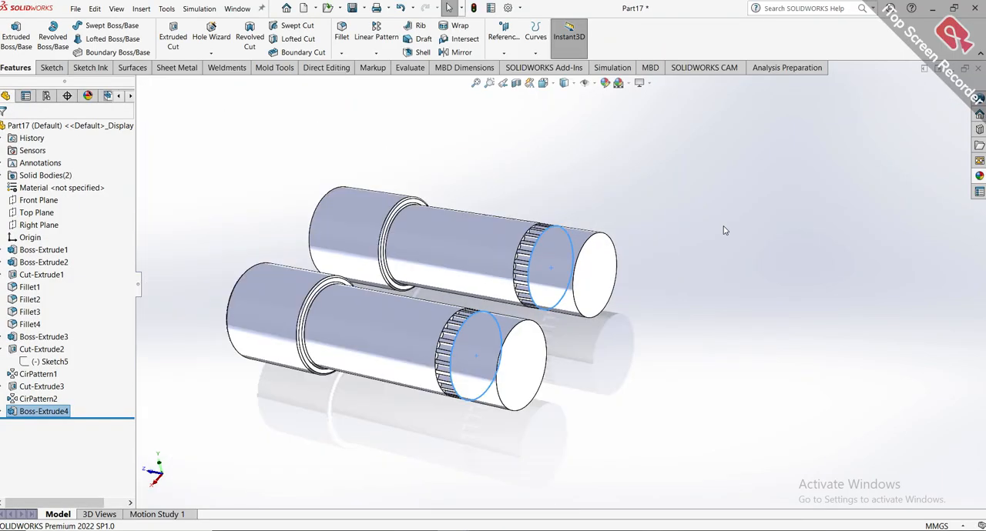
# Examine the extended barrels and groove bands in the isometric view and from the side.
pyautogui.hotkey('ctrl', '7')
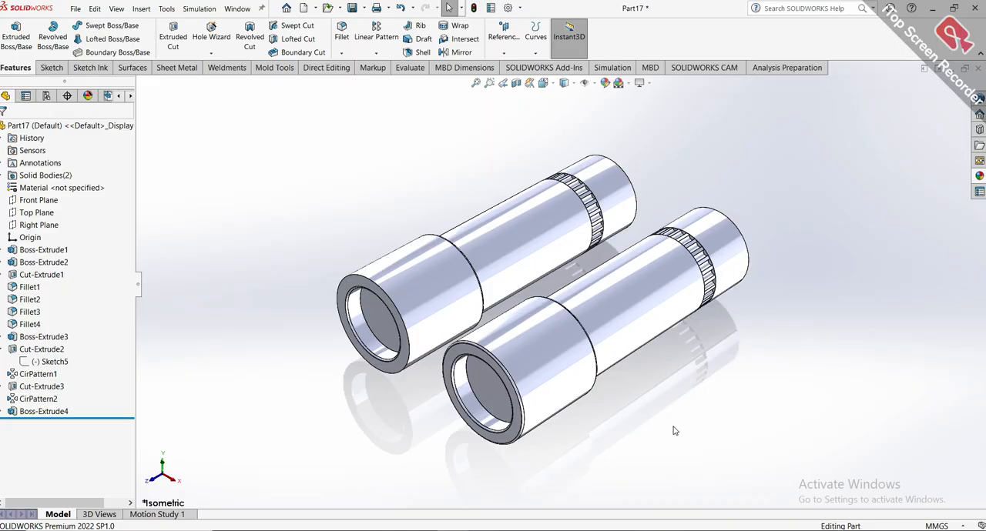
pyautogui.moveTo(798, 310); pyautogui.dragTo(636, 293, button='middle')
pyautogui.scroll(-5, 636, 331)
pyautogui.scroll(4, 670, 312)
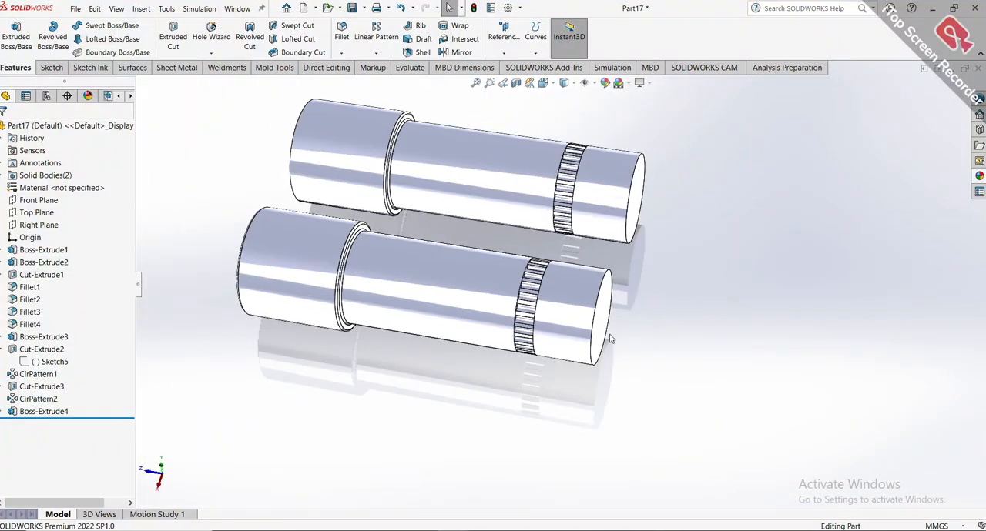
pyautogui.scroll(-3, 609, 292)
pyautogui.scroll(3, 603, 290)
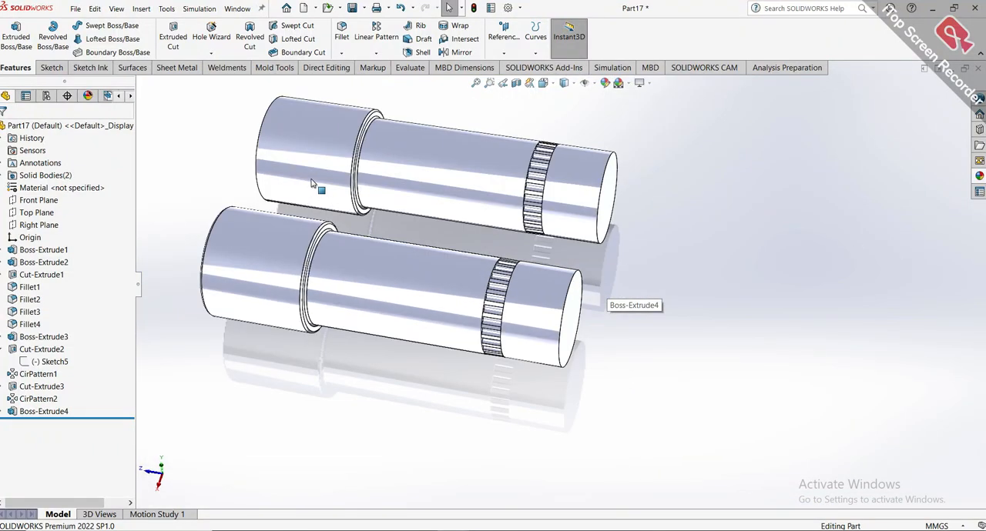
pyautogui.scroll(-1, 312, 182)
pyautogui.scroll(-4, 634, 204)
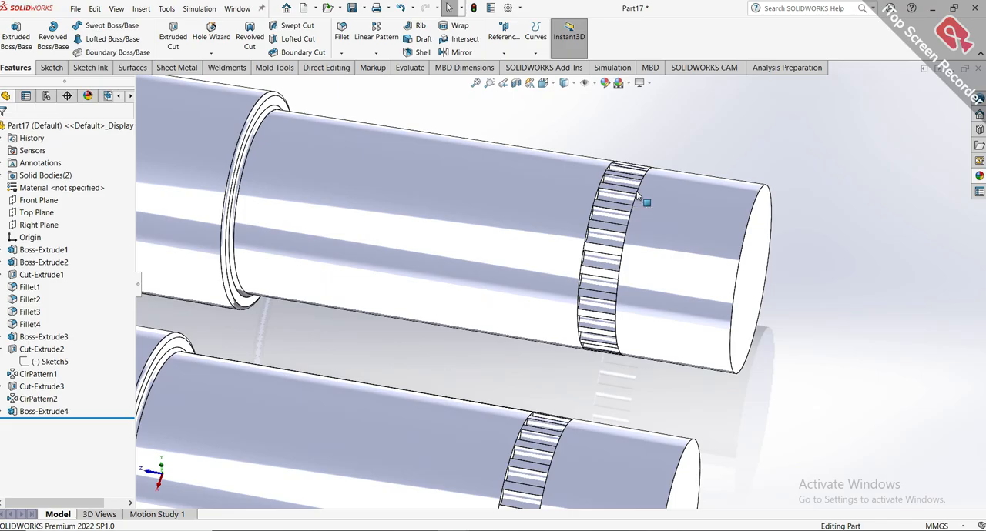
pyautogui.scroll(4, 637, 196)
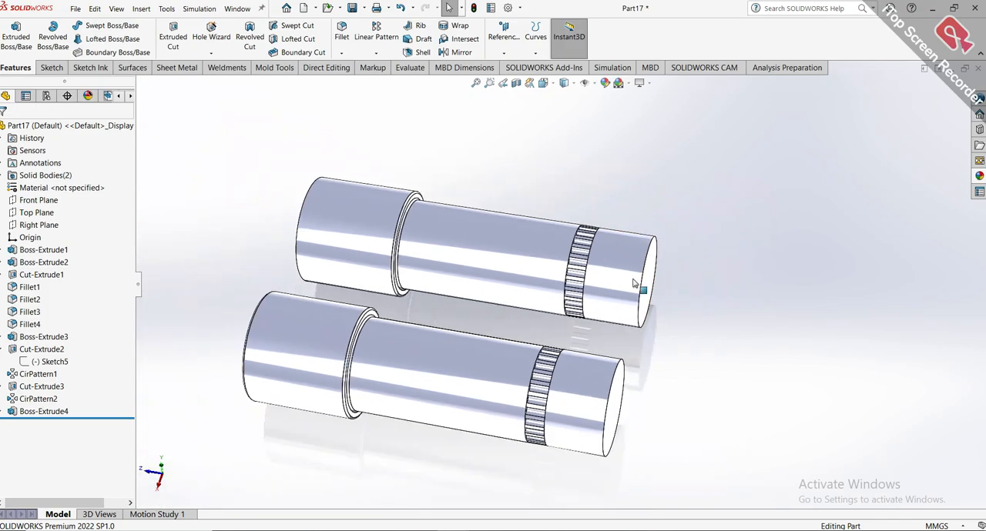
# Switch to the finished binoculars reference and examine its second groove cut and the circular pattern of that cut.
pyautogui.moveTo(455, 530)
pyautogui.click(512, 512)
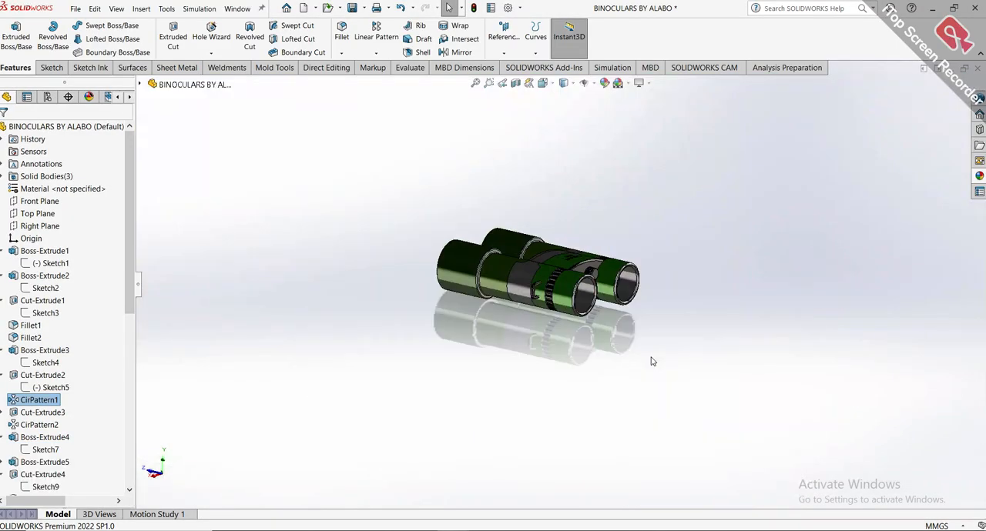
pyautogui.click(46, 413)
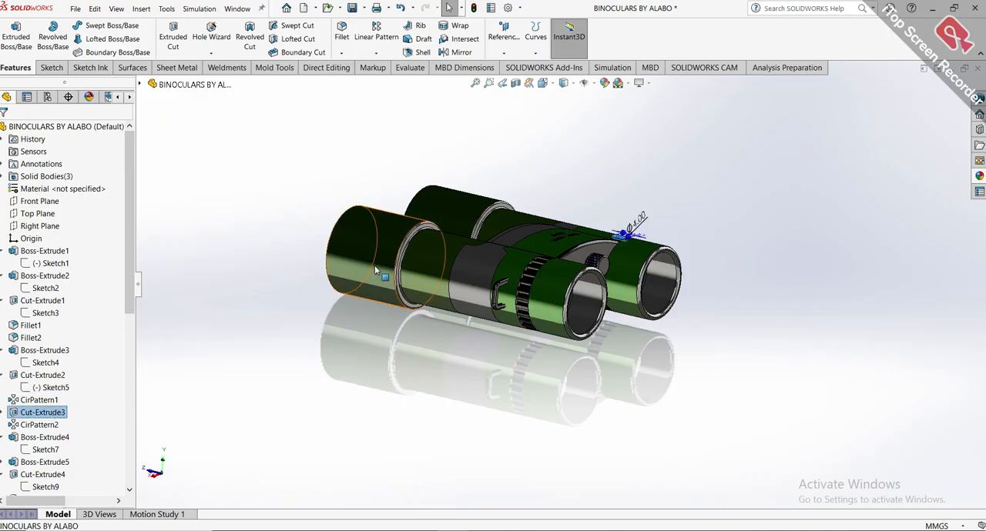
pyautogui.scroll(-3, 373, 264)
pyautogui.scroll(2, 831, 232)
pyautogui.moveTo(832, 236); pyautogui.dragTo(570, 337, button='middle')
pyautogui.click(46, 425)
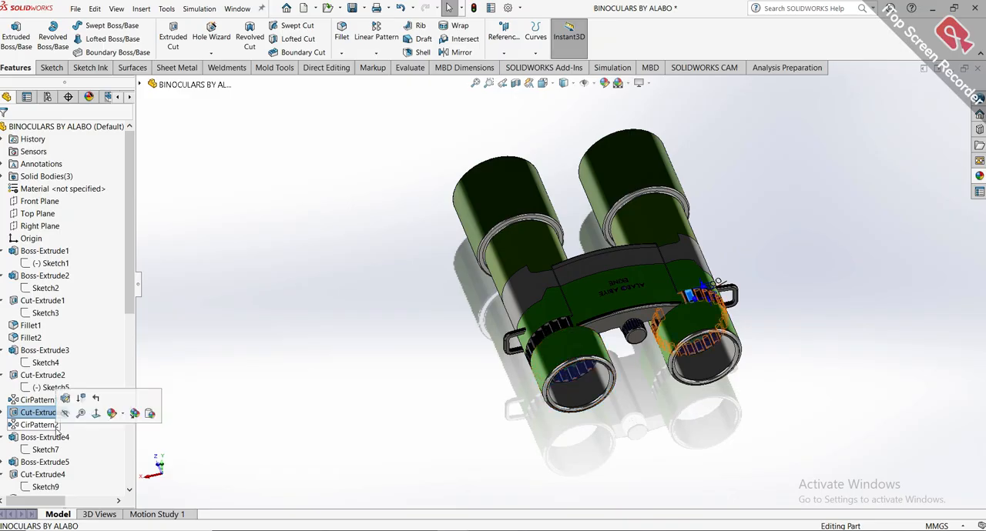
# Inspect the reference's two eyepiece extrusions and the Cut-Extrude4 that hollows them.
pyautogui.click(44, 438)
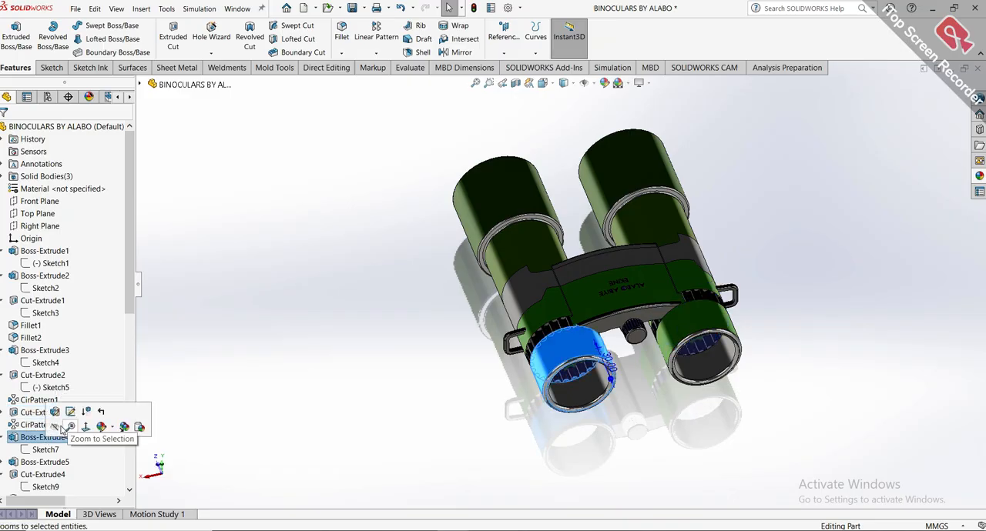
pyautogui.click(66, 463)
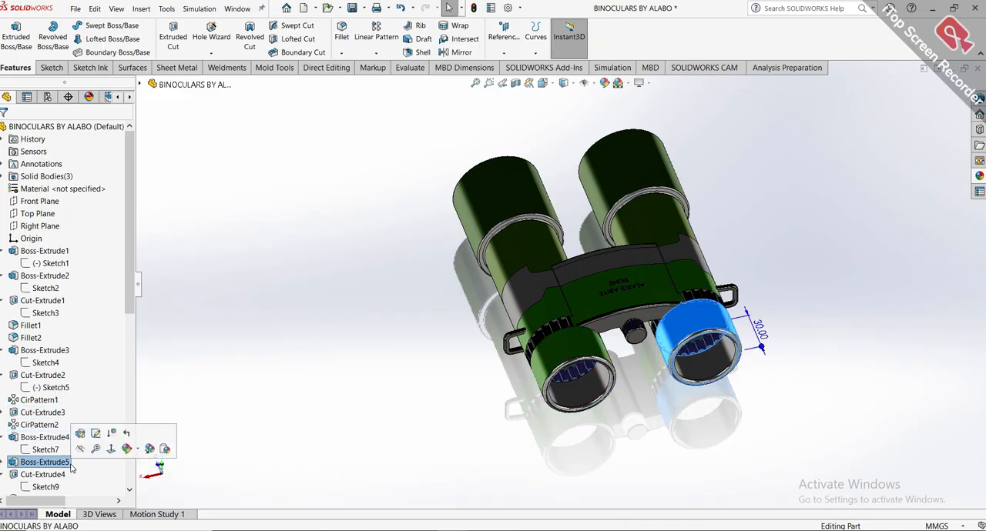
pyautogui.click(54, 475)
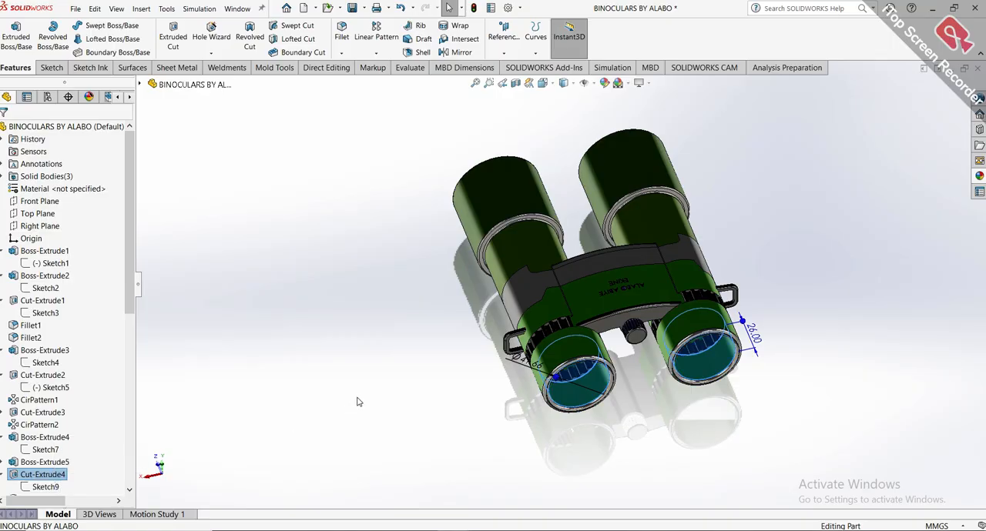
pyautogui.moveTo(358, 402); pyautogui.dragTo(347, 313, button='middle')
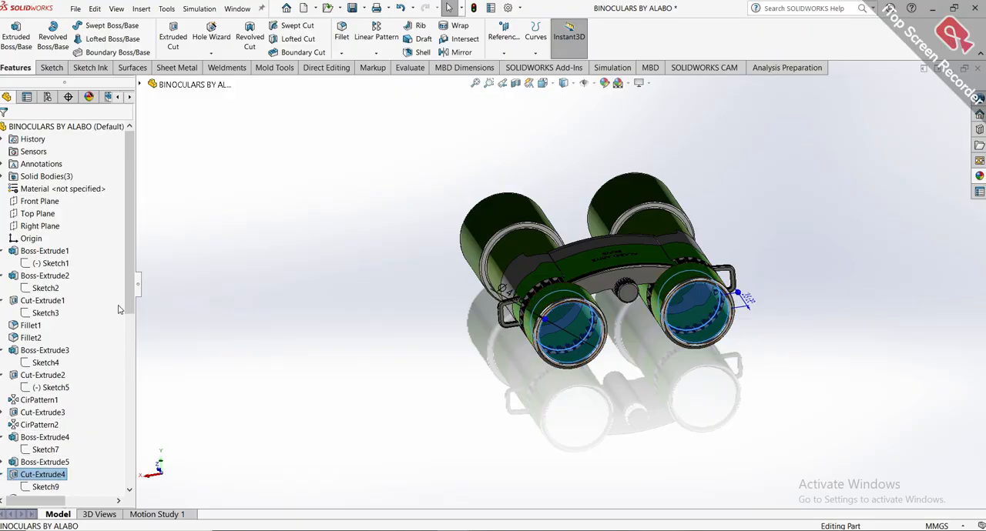
# Inspect the sketch circles of the reference's Cut-Extrude4 and check how deep that cut goes into the eyepieces.
pyautogui.moveTo(126, 305); pyautogui.dragTo(125, 368)
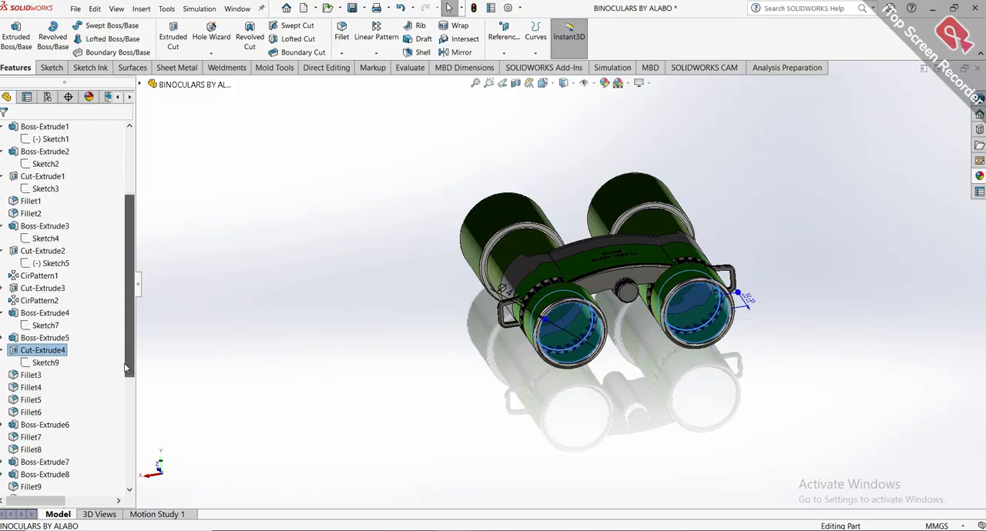
pyautogui.click(53, 369)
pyautogui.click(65, 337)
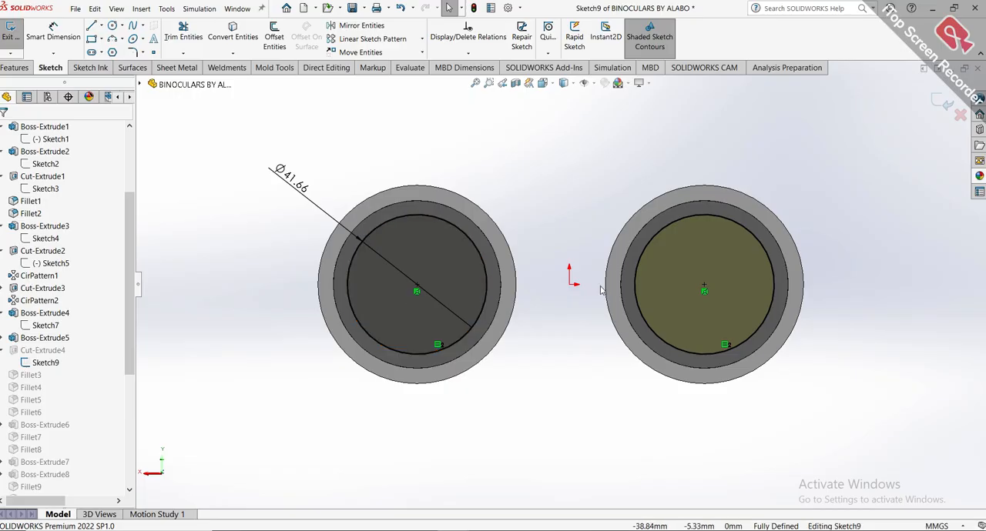
pyautogui.click(936, 98)
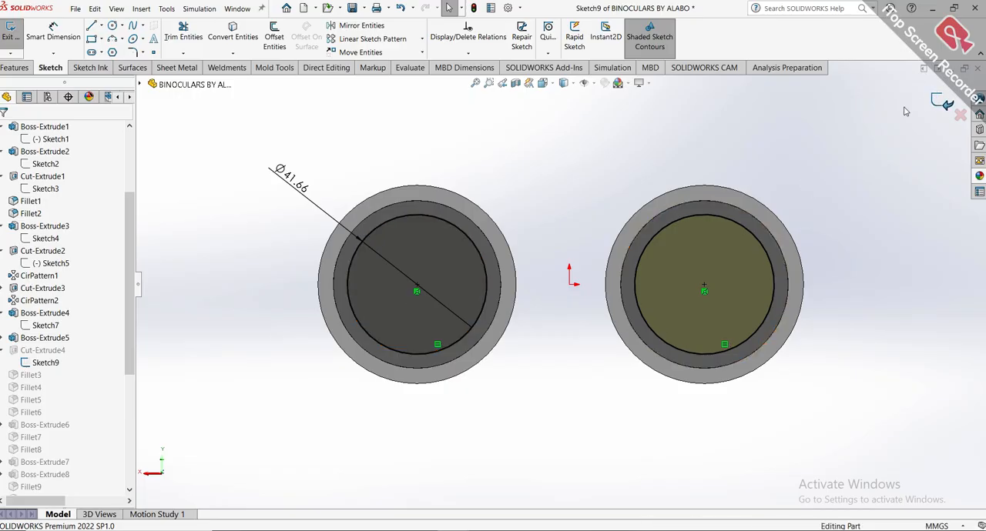
pyautogui.moveTo(638, 176); pyautogui.dragTo(849, 317, button='middle')
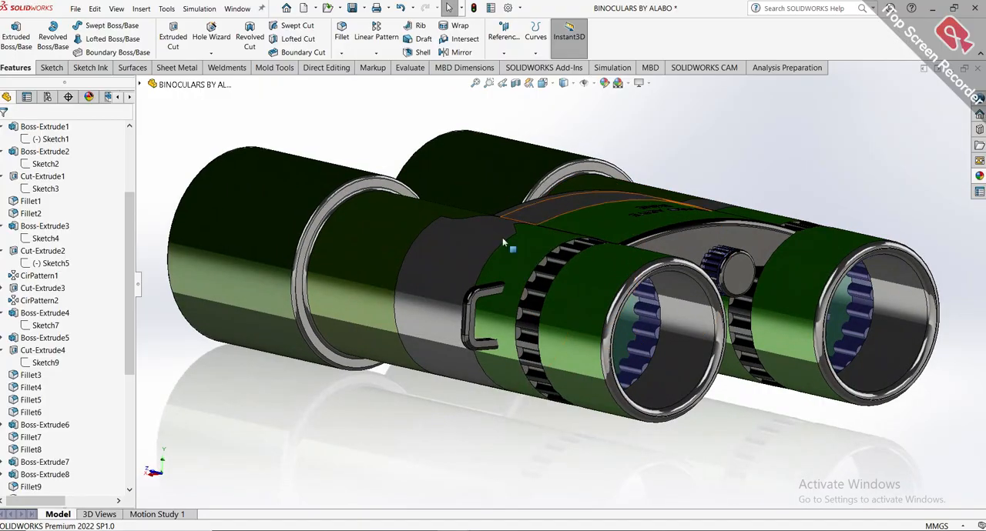
pyautogui.click(46, 351)
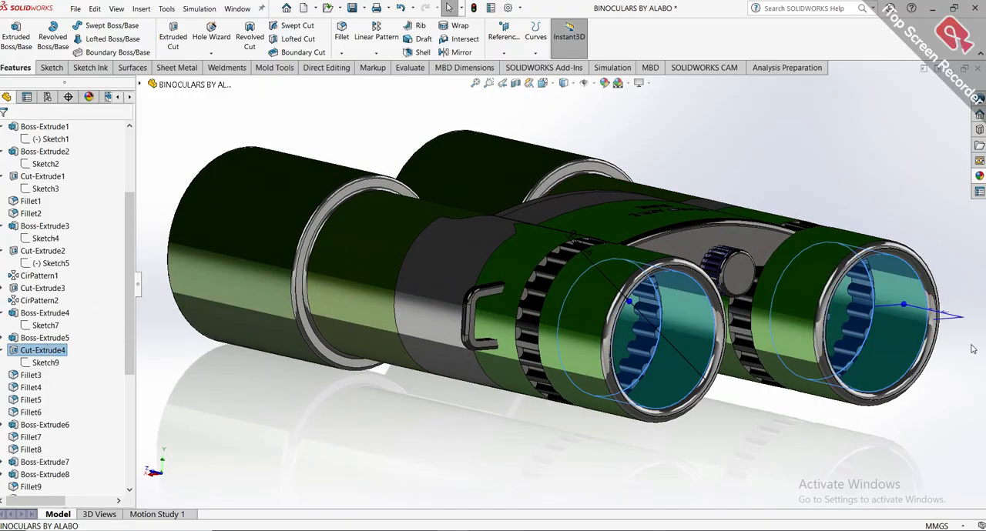
pyautogui.moveTo(893, 331); pyautogui.dragTo(921, 432, button='middle')
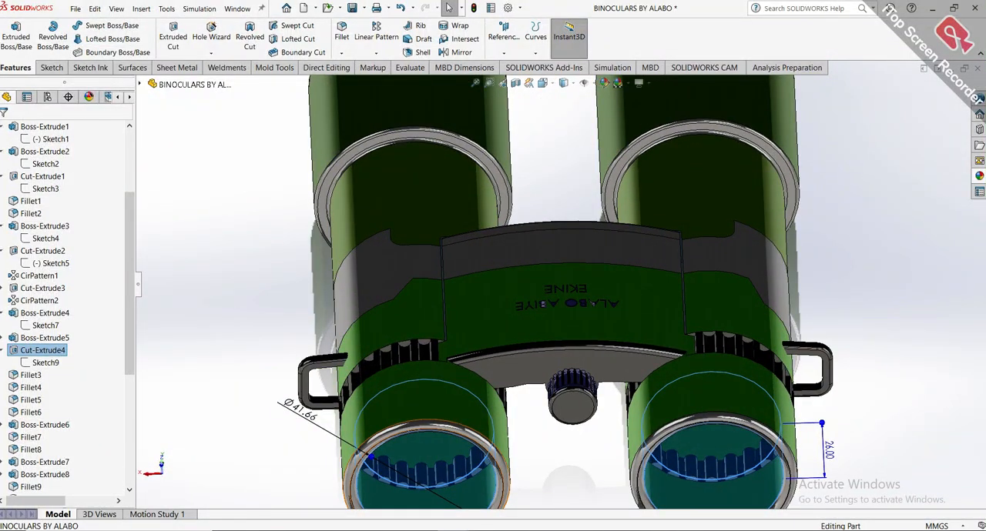
# Switch to Part17 and sketch a concentric circle on each eyepiece end, about 38 mm and 37 mm in diameter.
pyautogui.moveTo(453, 528)
pyautogui.click(553, 496)
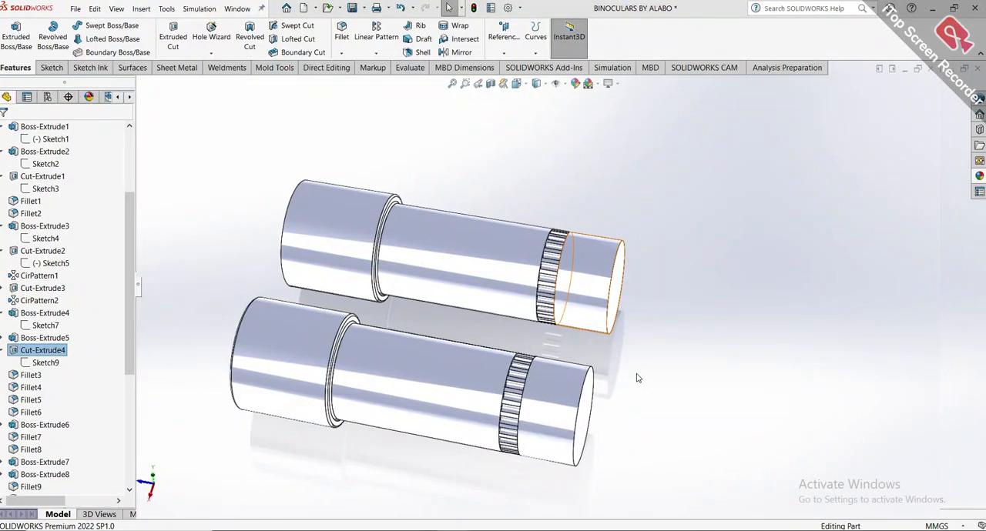
pyautogui.click(616, 399)
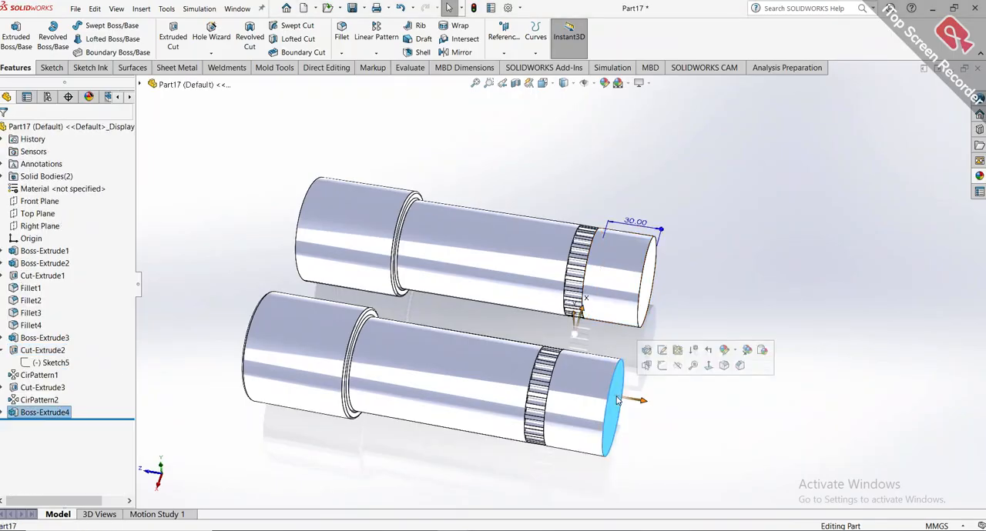
pyautogui.click(648, 366)
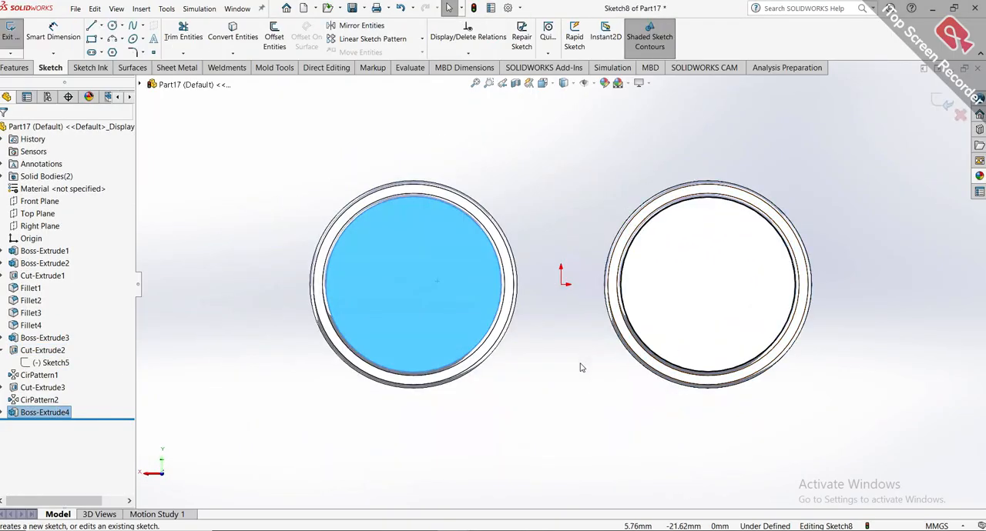
pyautogui.click(114, 27)
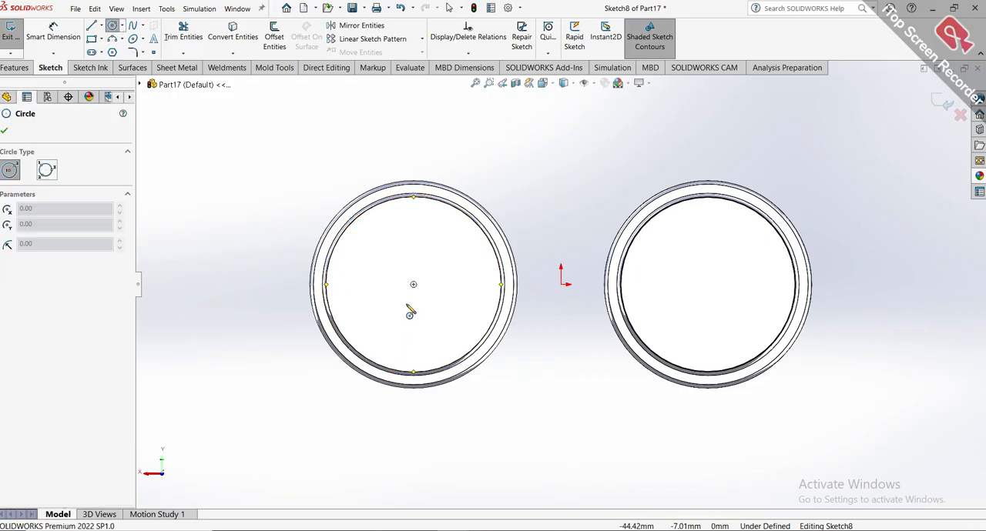
pyautogui.click(414, 284)
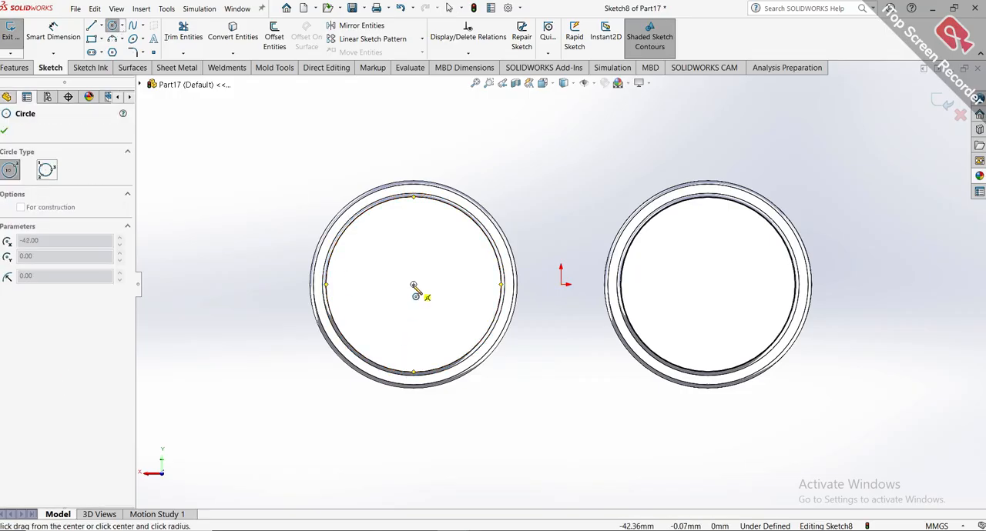
pyautogui.click(479, 285)
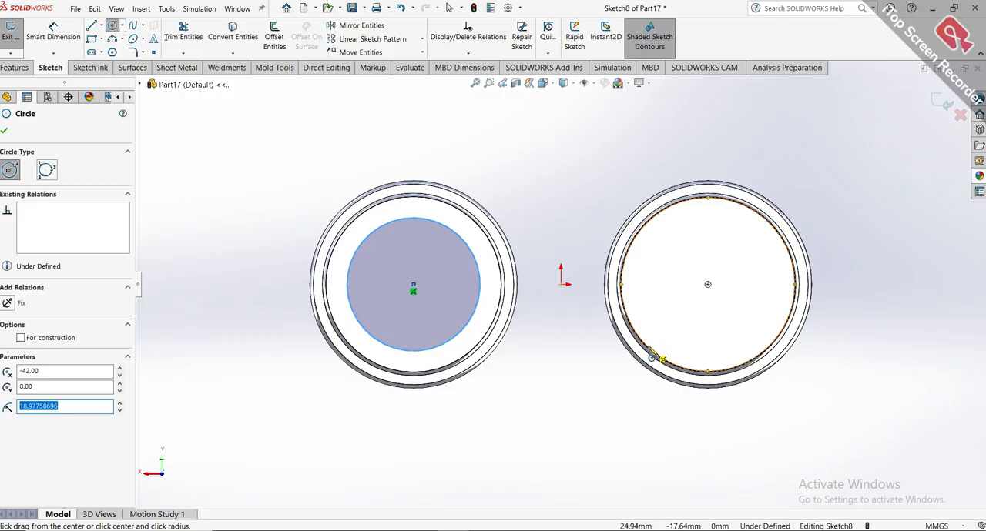
pyautogui.click(708, 285)
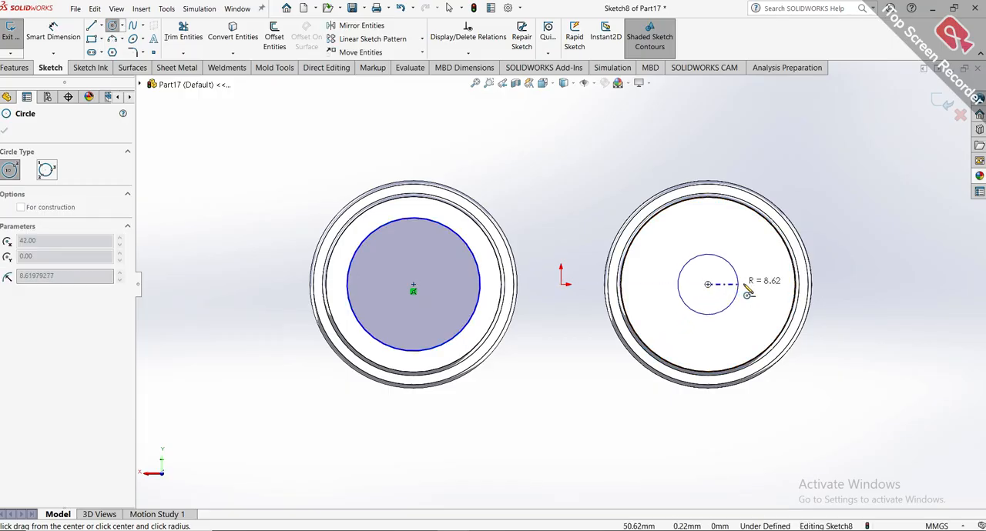
pyautogui.click(773, 285)
# Dimension both eyepiece circles to a diameter of 41.66 mm.
pyautogui.click(53, 32)
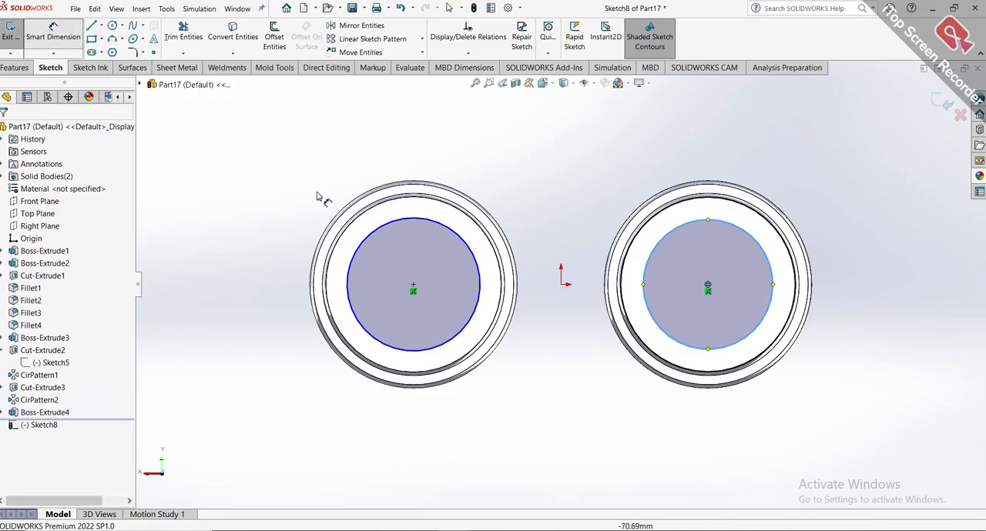
pyautogui.click(358, 249)
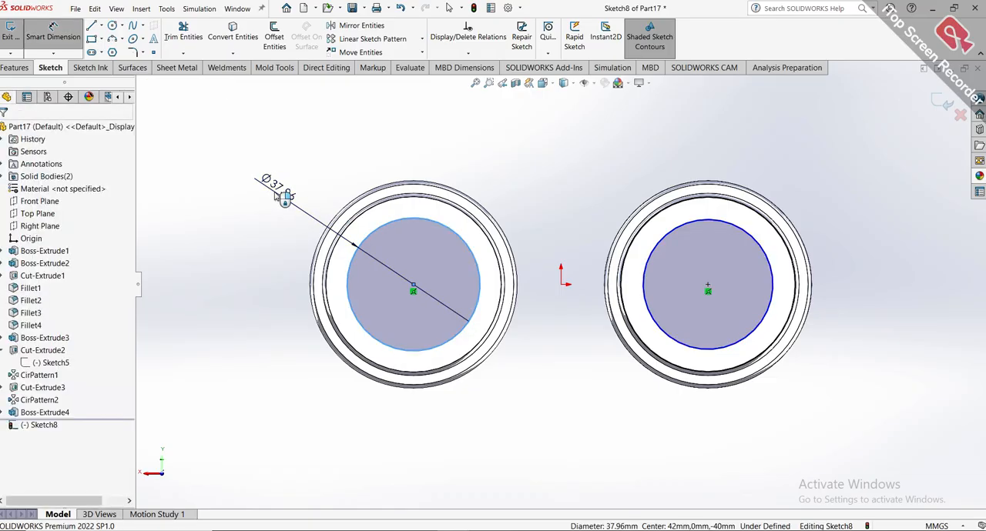
pyautogui.click(285, 197)
pyautogui.write('41')
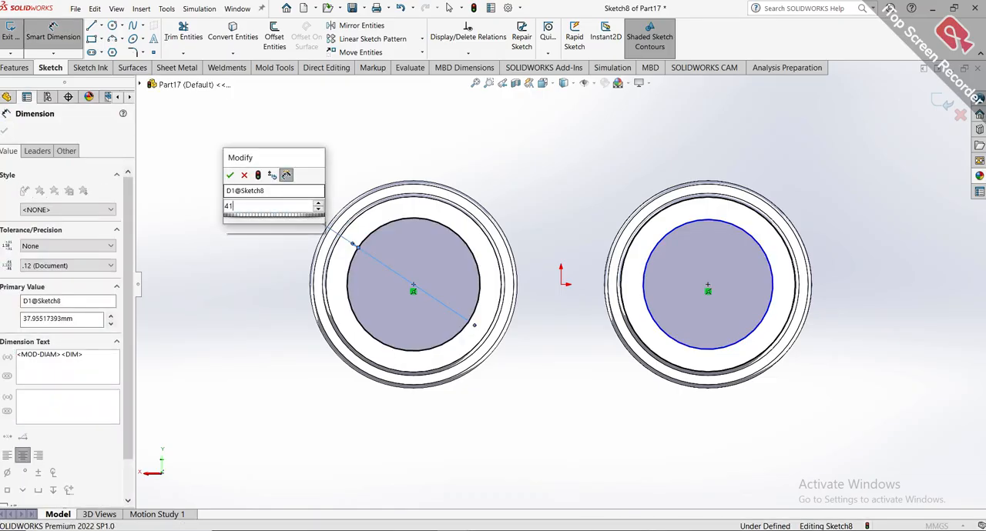
pyautogui.write('.66')
pyautogui.press('Return')
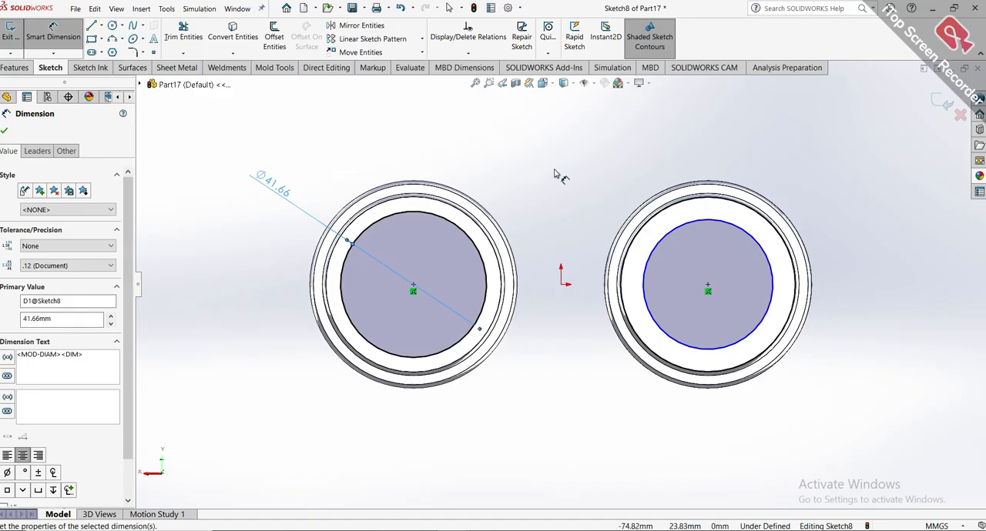
pyautogui.click(724, 222)
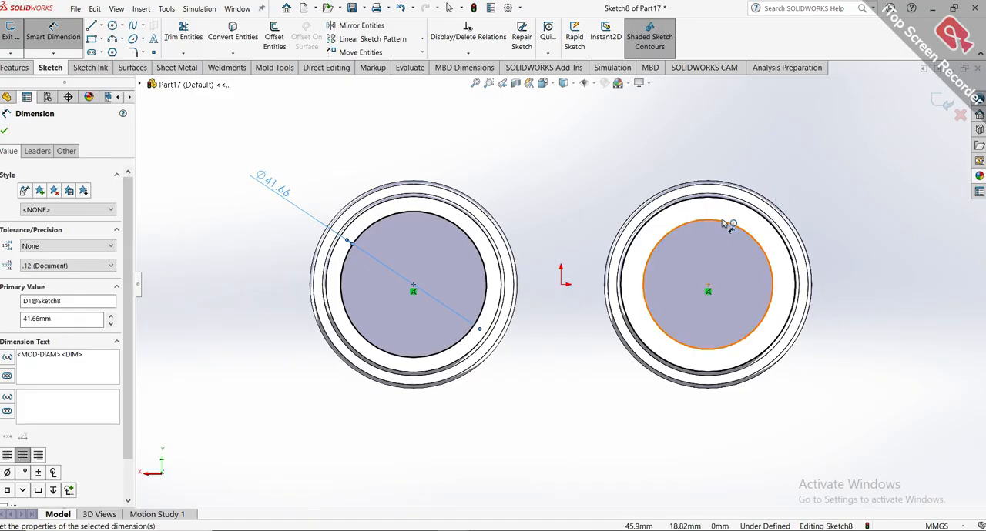
pyautogui.click(795, 166)
pyautogui.write('4')
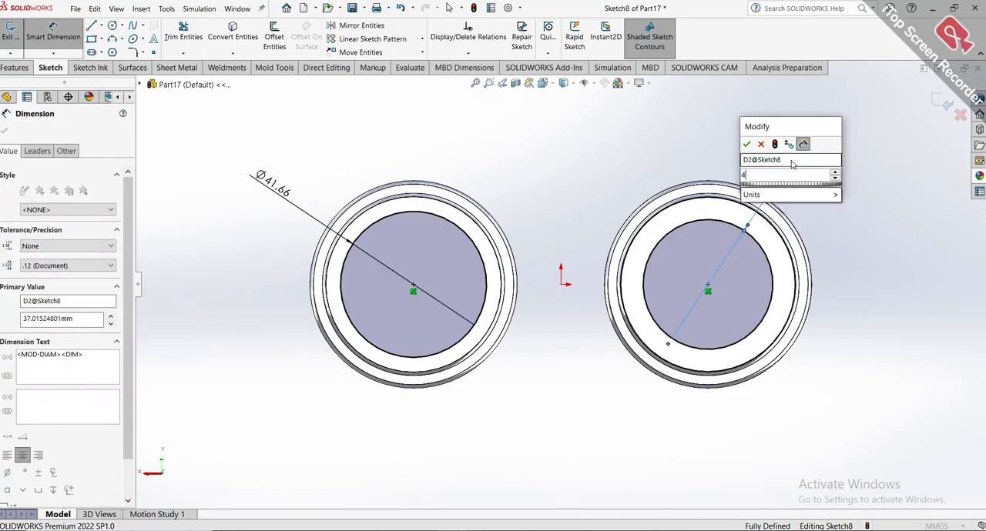
pyautogui.write('1.66')
pyautogui.press('Return')
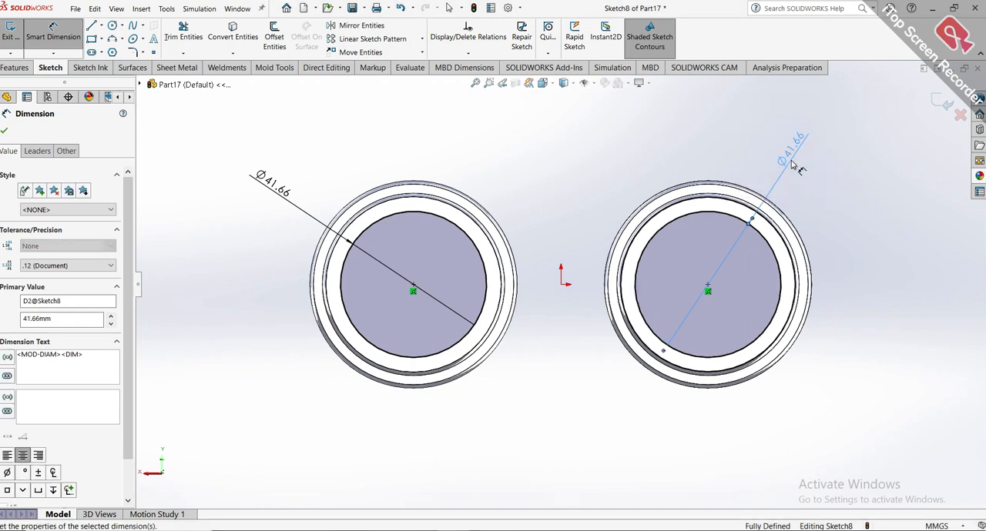
pyautogui.click(7, 132)
# Cut both circles 21 mm blind into the eyepiece ends with an Extruded Cut.
pyautogui.click(14, 69)
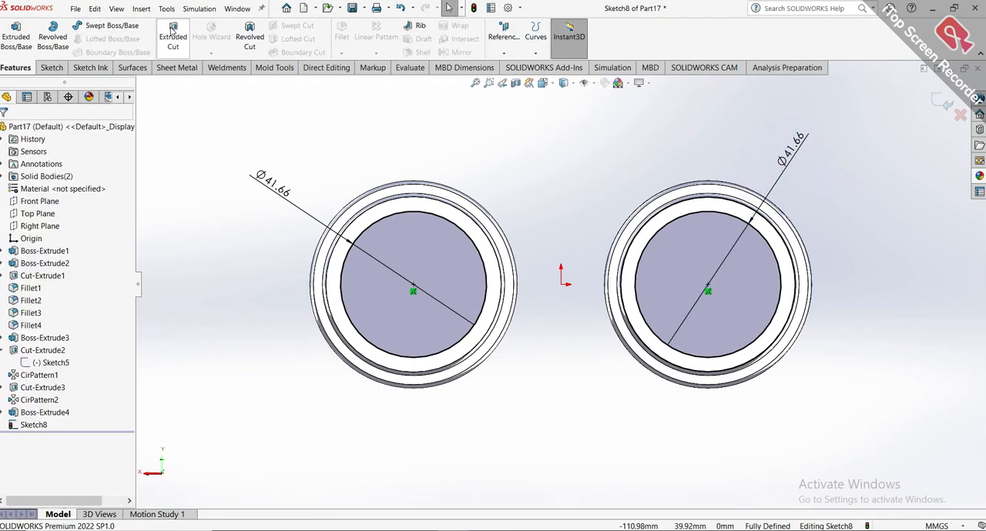
pyautogui.click(172, 36)
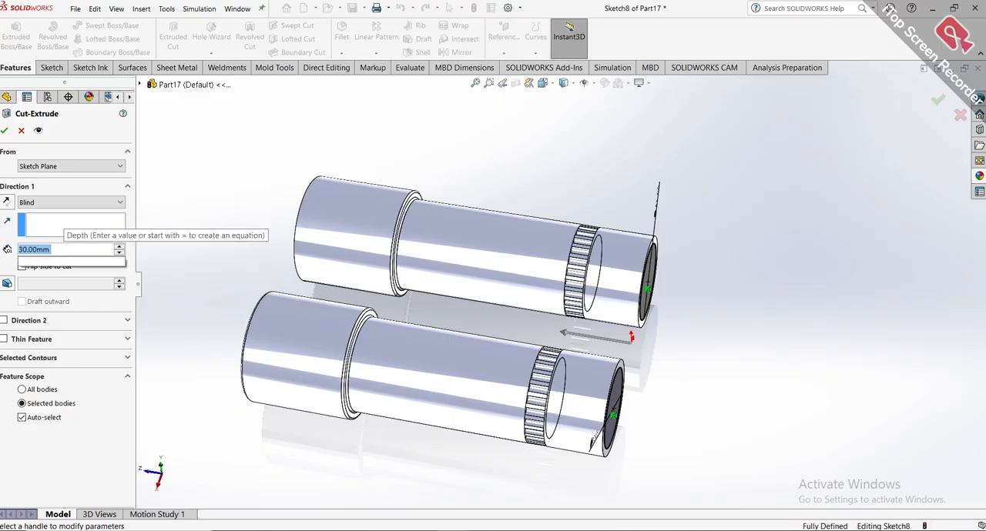
pyautogui.write('21')
pyautogui.press('Return')
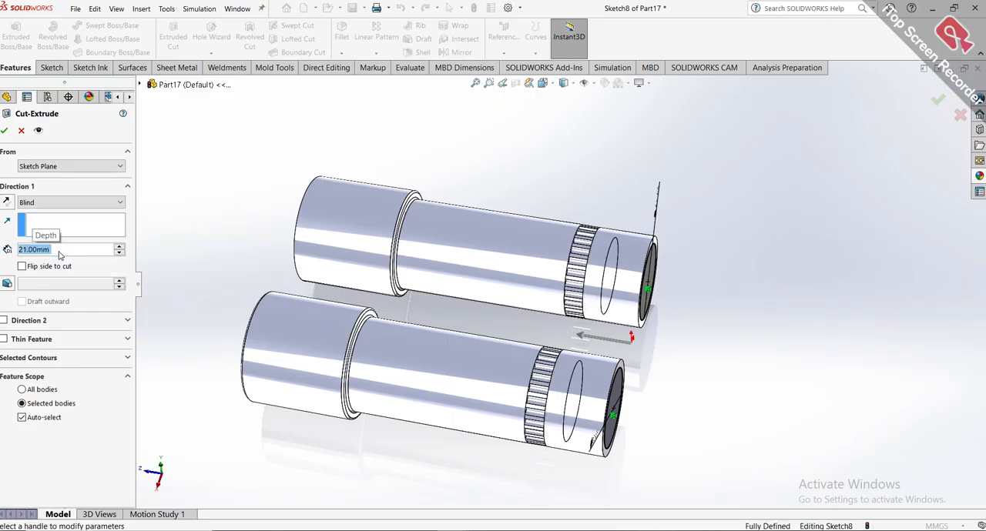
pyautogui.click(5, 131)
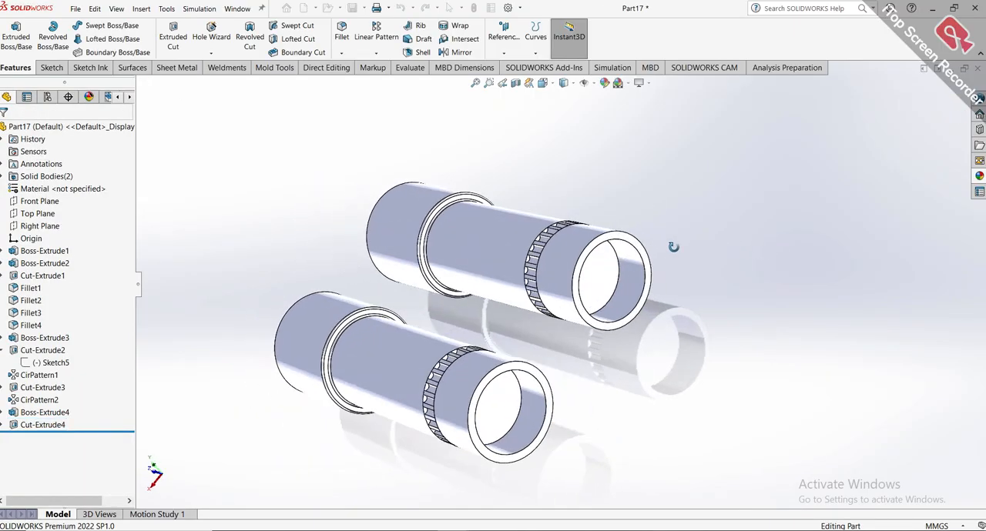
pyautogui.moveTo(673, 246); pyautogui.dragTo(704, 326, button='middle')
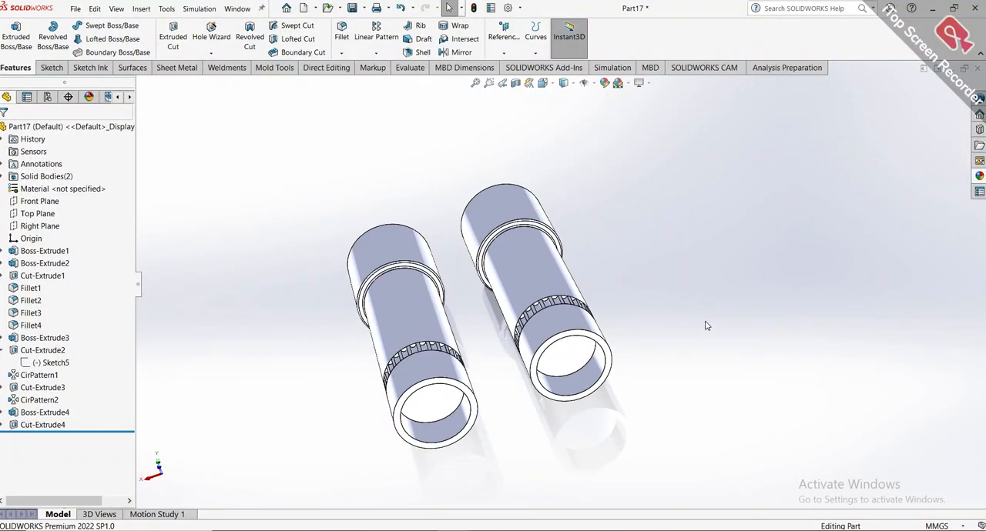
pyautogui.hotkey('ctrl', '7')
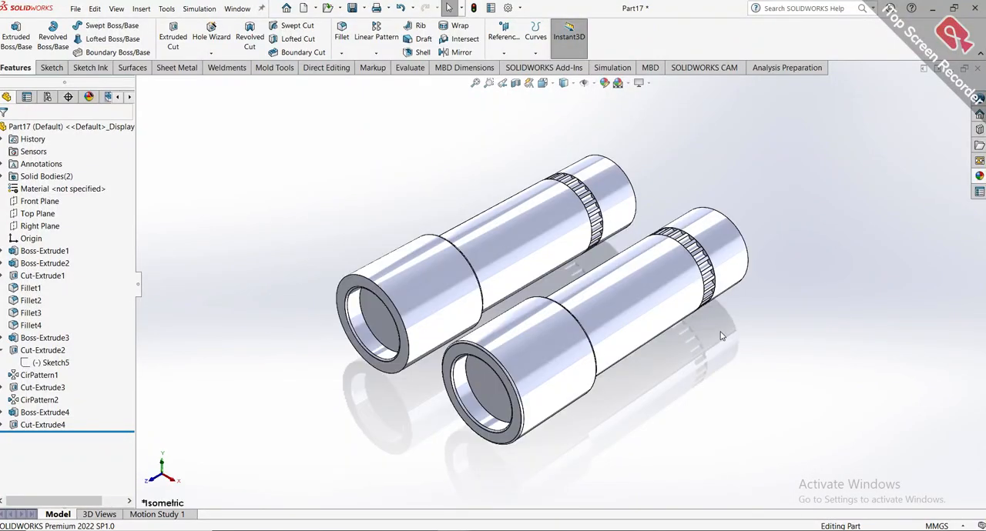
pyautogui.moveTo(722, 336); pyautogui.dragTo(696, 358, button='middle')
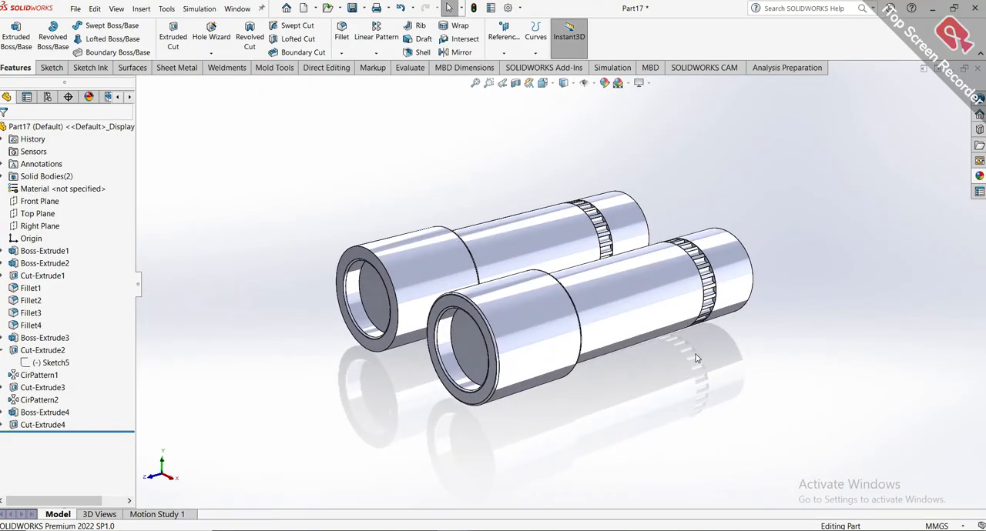
pyautogui.hotkey('ctrl', '7')
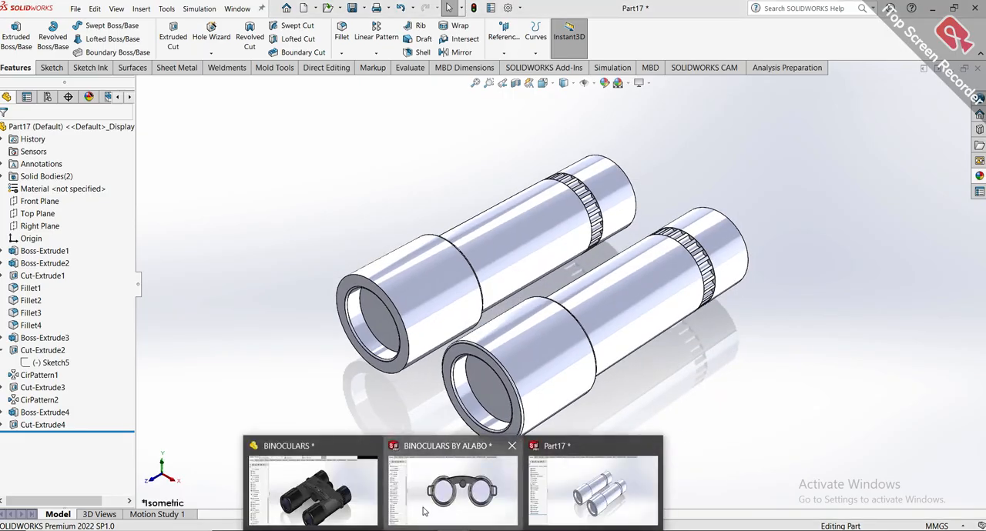
# Switch to the BINOCULARS BY ALABO reference and inspect its eyepiece fillets and the Boss-Extrude6 bridge between the barrels.
pyautogui.click(453, 477)
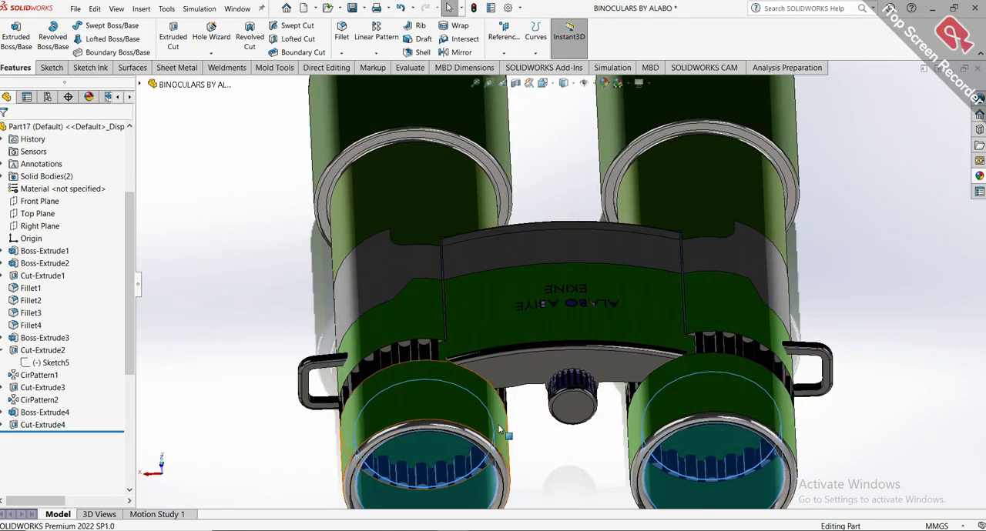
pyautogui.click(32, 375)
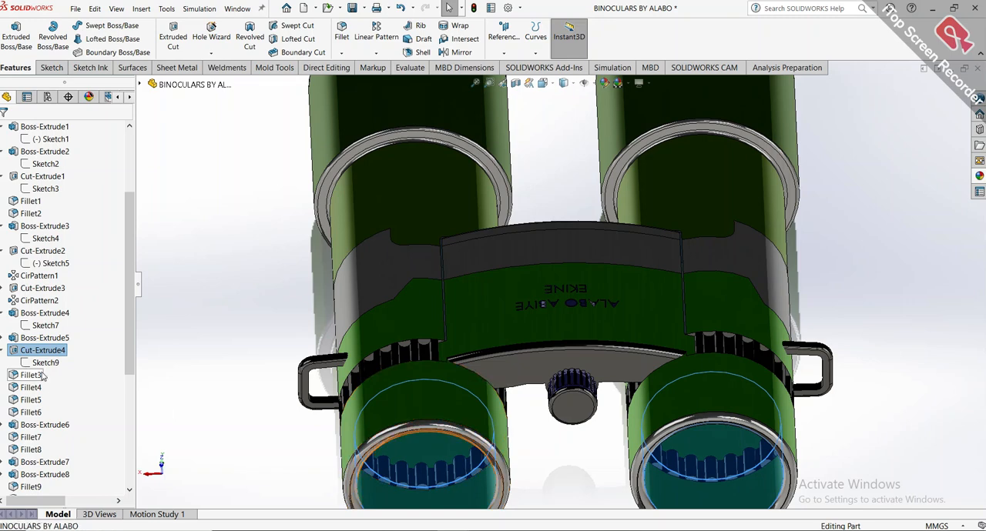
pyautogui.click(32, 400)
pyautogui.click(45, 426)
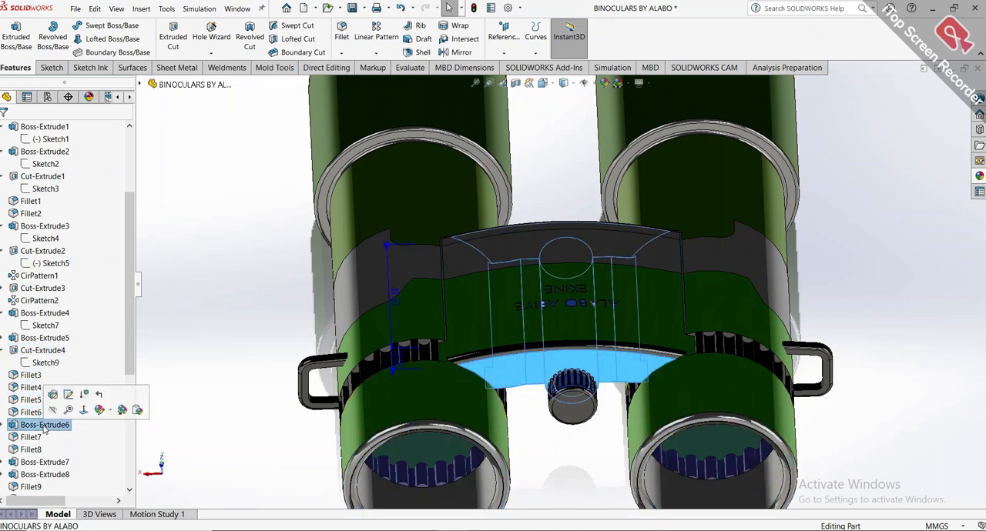
# Switch to Part17 and start a 1 mm constant-size Fillet at the eyepiece end of the barrels.
pyautogui.moveTo(453, 530)
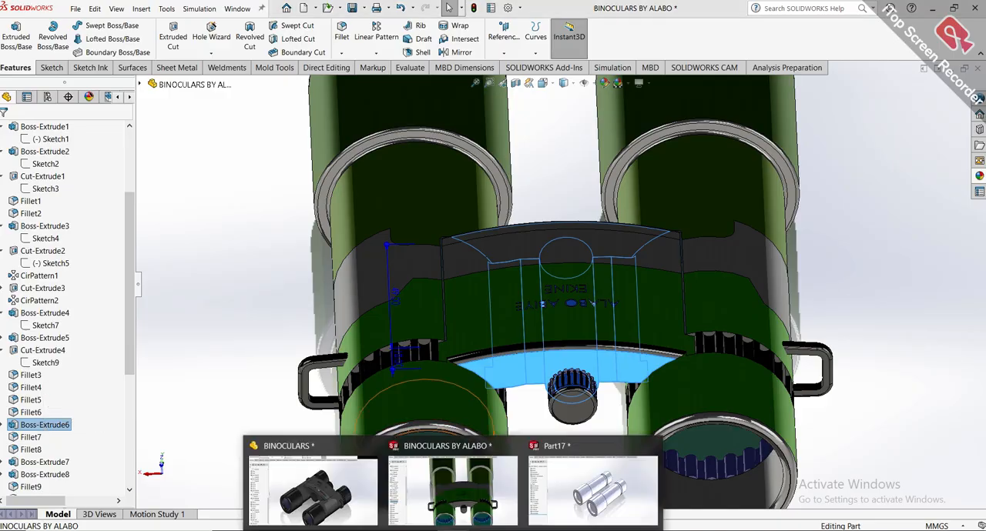
pyautogui.click(570, 479)
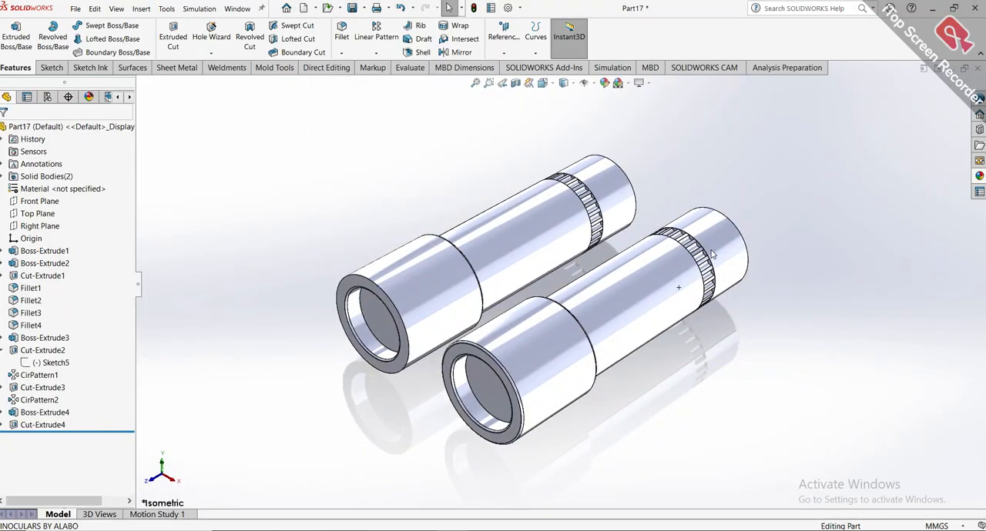
pyautogui.scroll(-4, 679, 285)
pyautogui.moveTo(697, 258); pyautogui.dragTo(752, 324, button='middle')
pyautogui.scroll(4, 753, 323)
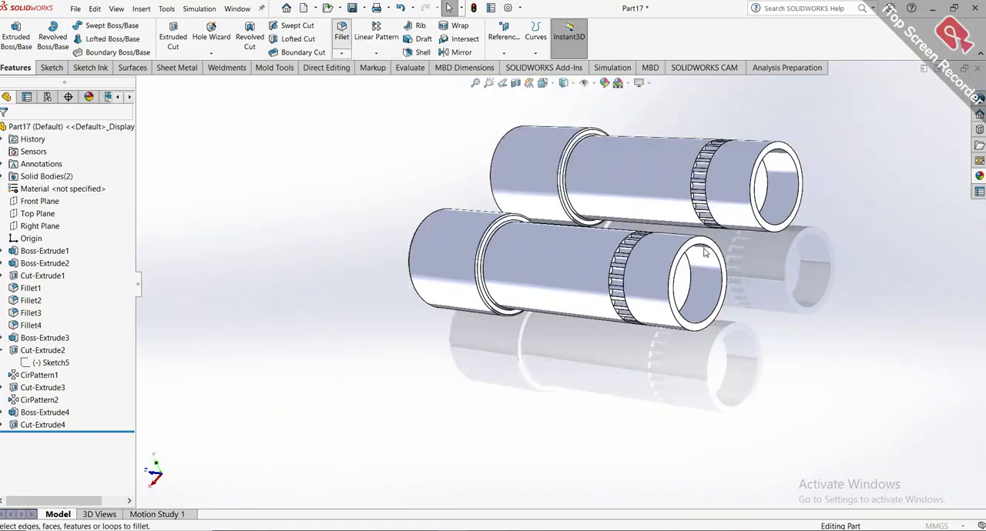
pyautogui.scroll(-3, 703, 252)
pyautogui.scroll(-3, 703, 253)
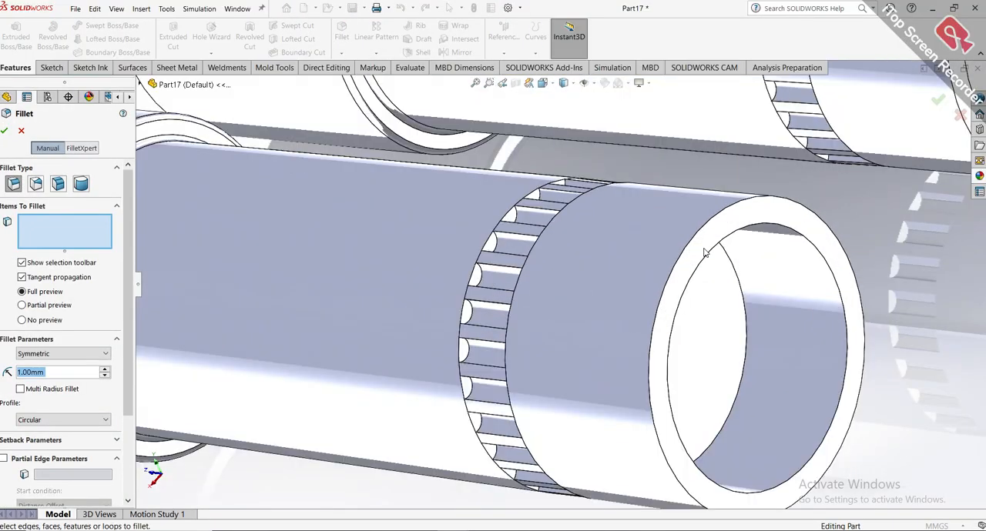
pyautogui.click(703, 253)
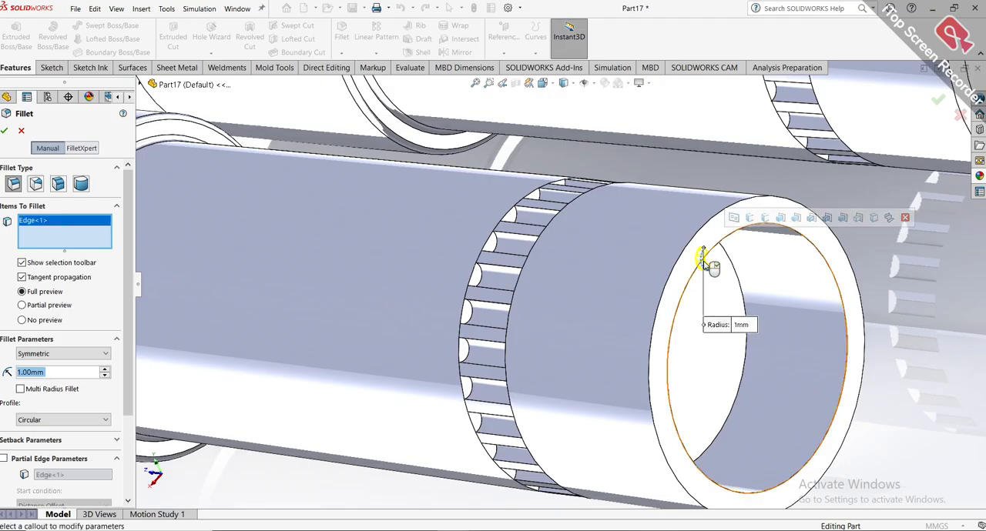
pyautogui.scroll(-3, 705, 254)
pyautogui.rightClick(42, 225)
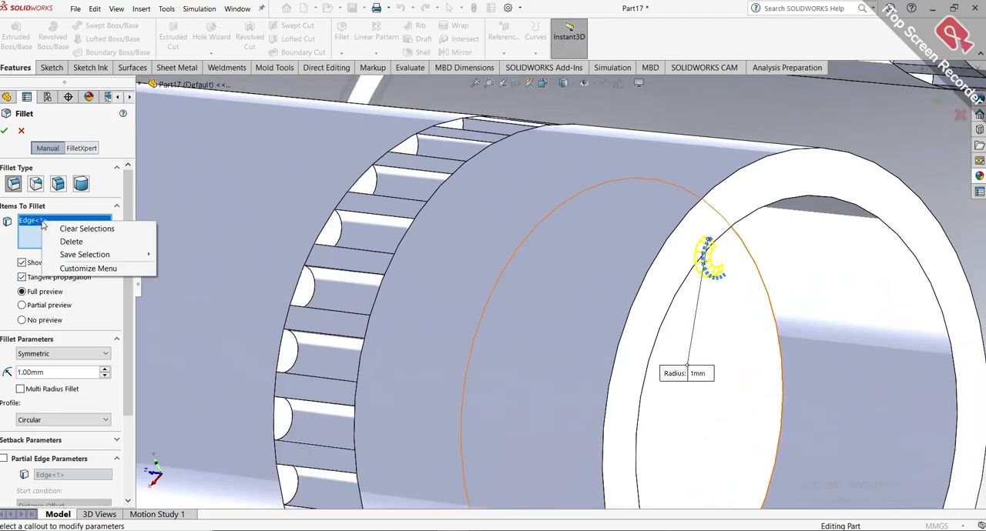
pyautogui.click(81, 229)
pyautogui.scroll(3, 500, 248)
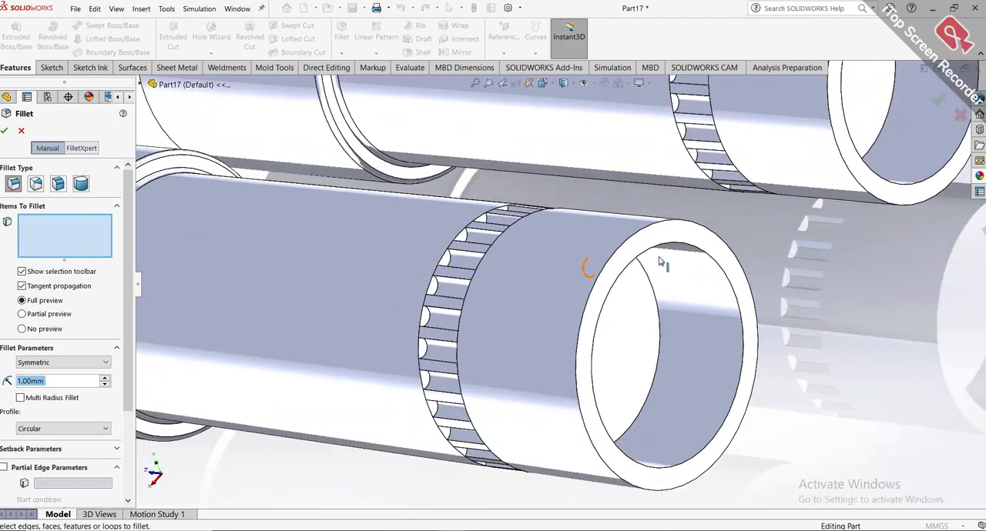
# Fillet the inner rim edge and the annular end face of the first eyepiece with a 1 mm radius.
pyautogui.click(679, 248)
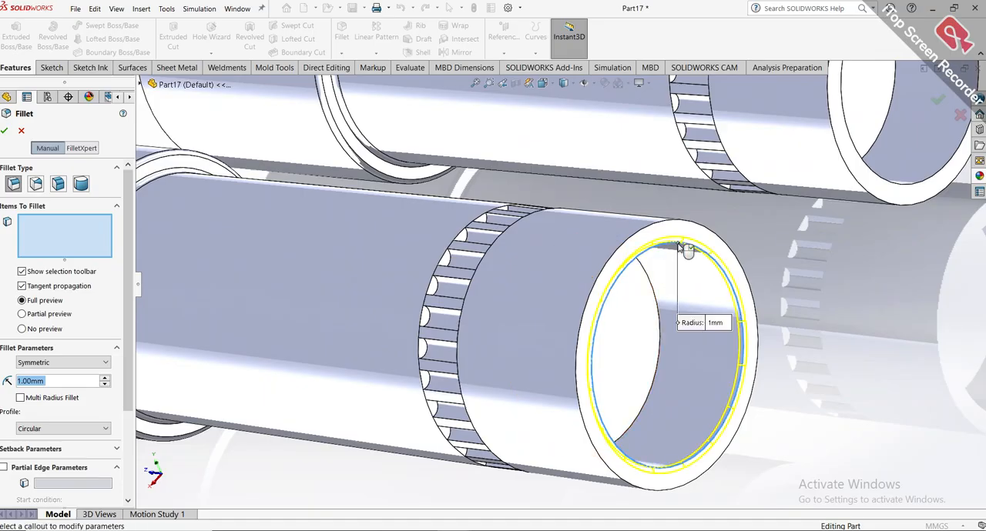
pyautogui.click(636, 234)
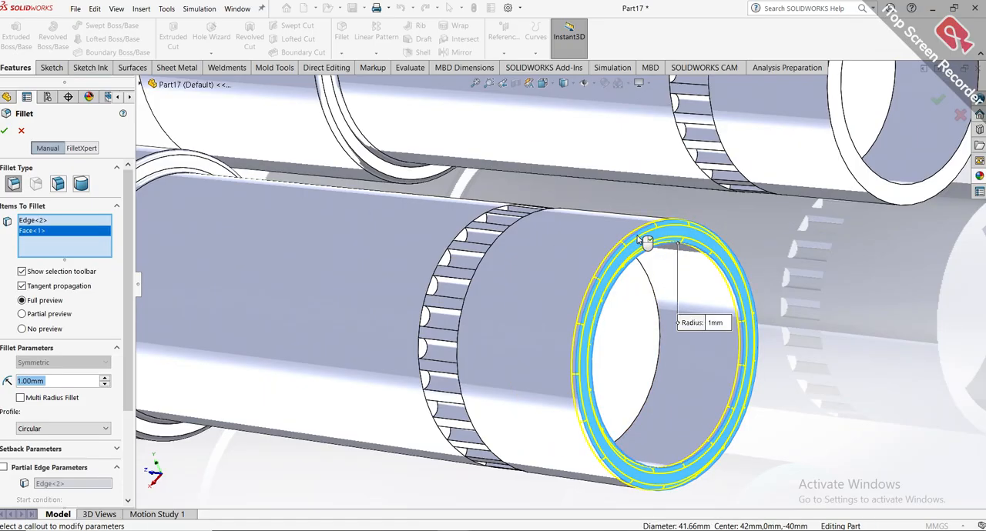
pyautogui.scroll(-3, 601, 262)
pyautogui.scroll(4, 614, 288)
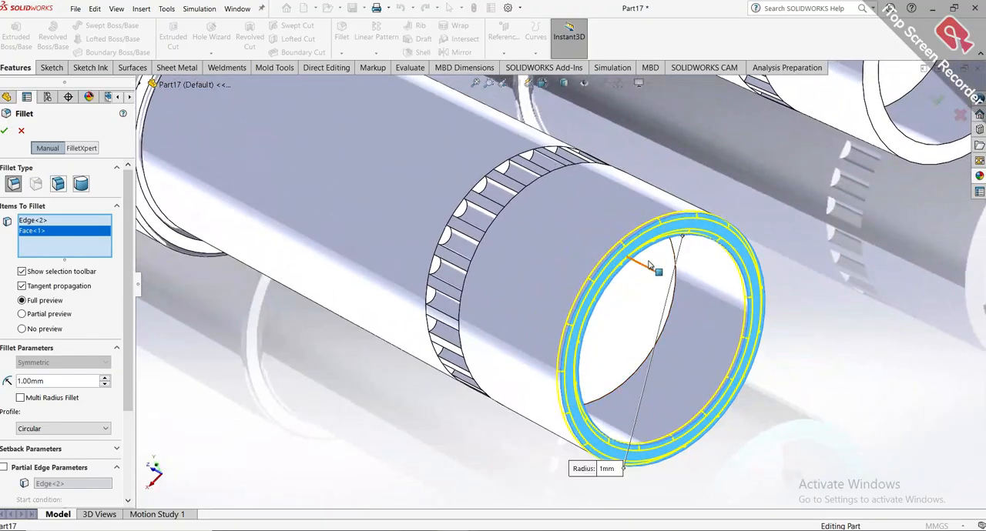
pyautogui.scroll(-5, 670, 185)
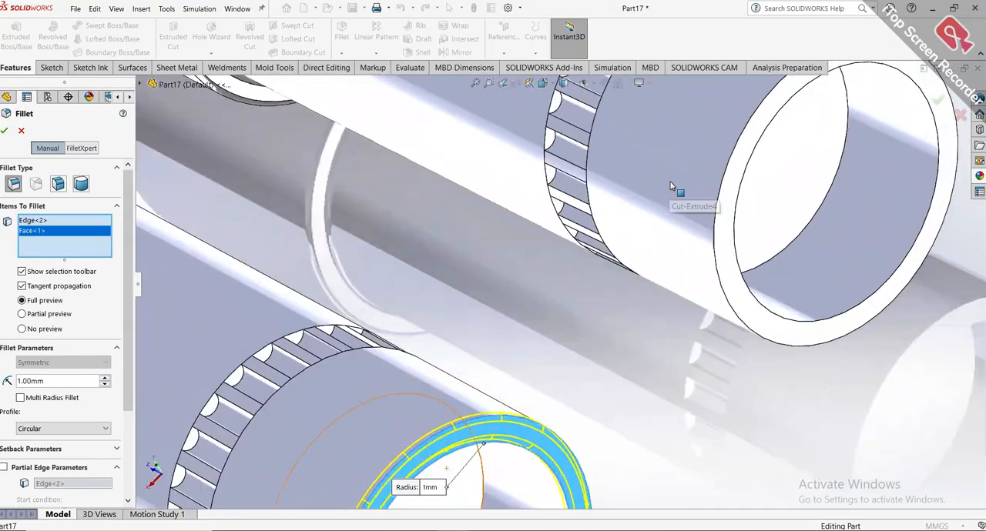
pyautogui.click(5, 133)
# Fillet the outer and inner rim edges of the other eyepiece end with a 1 mm radius.
pyautogui.scroll(5, 570, 377)
pyautogui.scroll(-3, 614, 285)
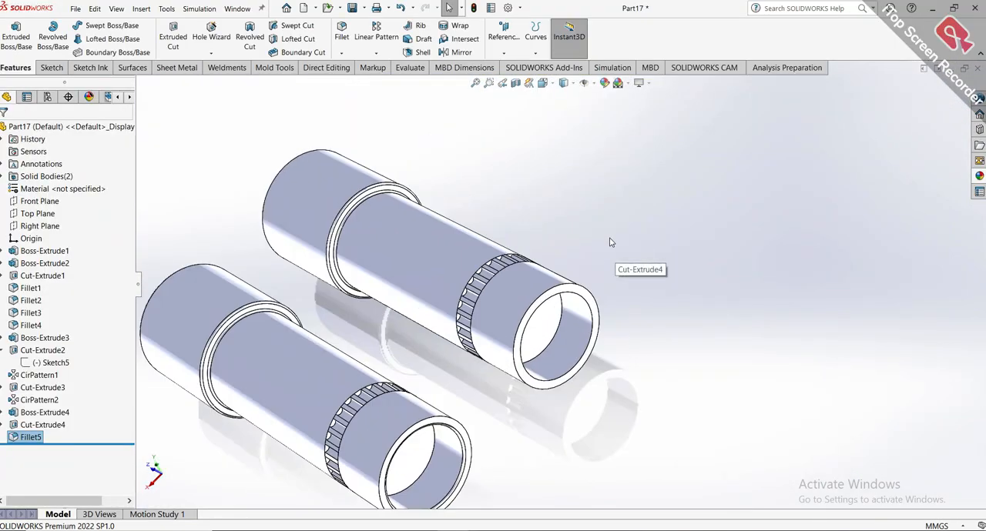
pyautogui.scroll(-3, 577, 285)
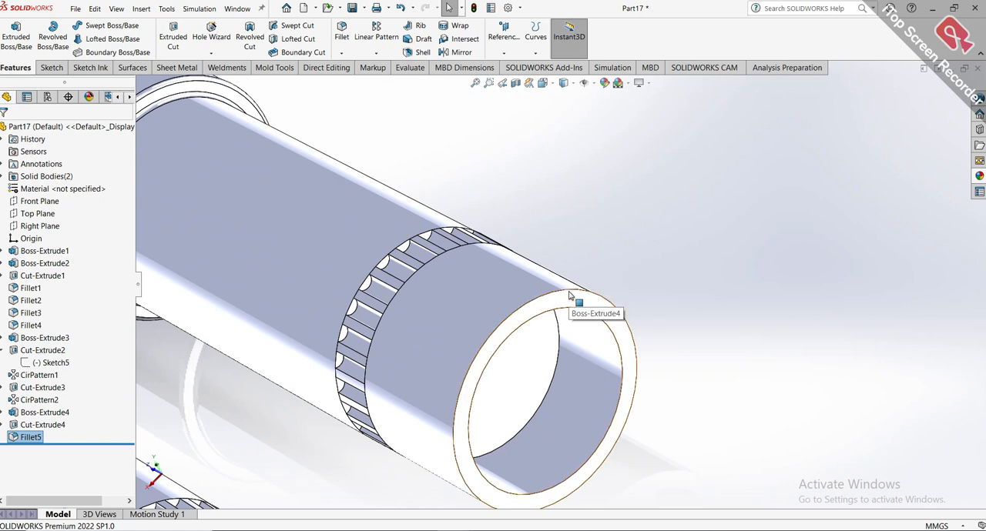
pyautogui.click(570, 295)
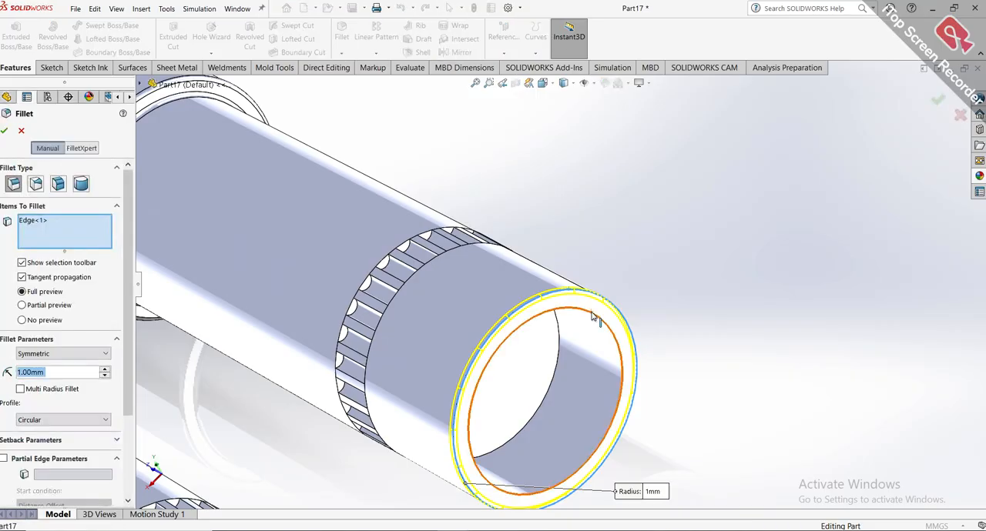
pyautogui.click(593, 318)
pyautogui.click(6, 132)
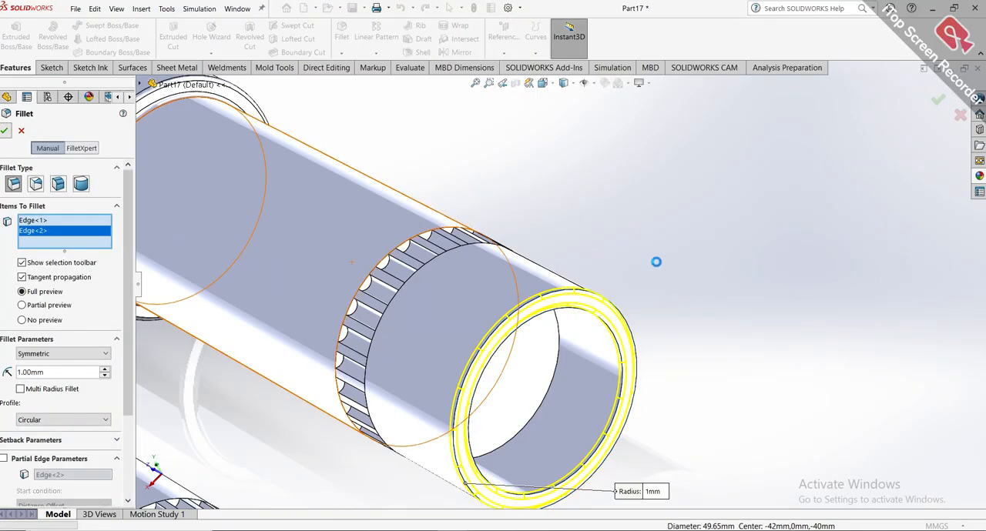
pyautogui.press('f')
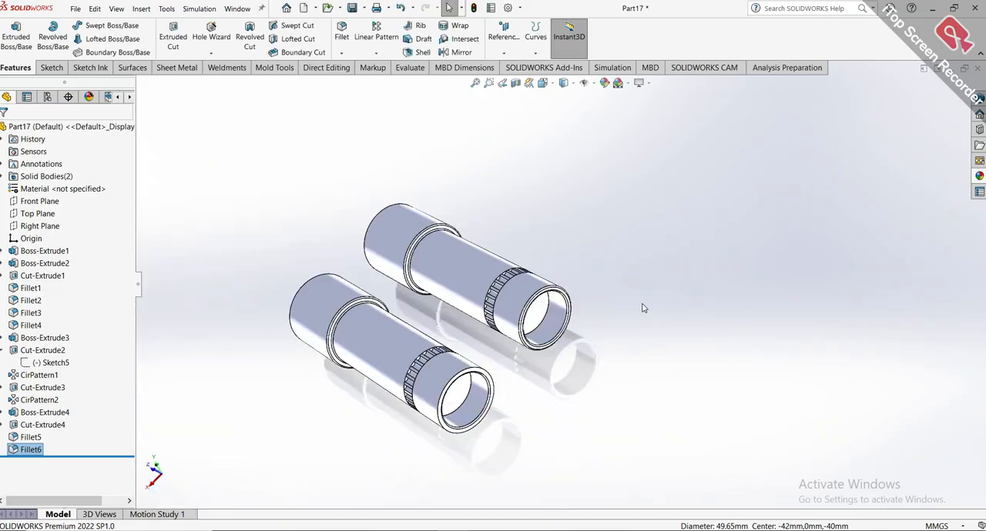
# Review the filleted barrels, and switch to the BINOCULARS BY ALABO reference to examine the bridge between its barrels.
pyautogui.moveTo(643, 308); pyautogui.dragTo(731, 339, button='middle')
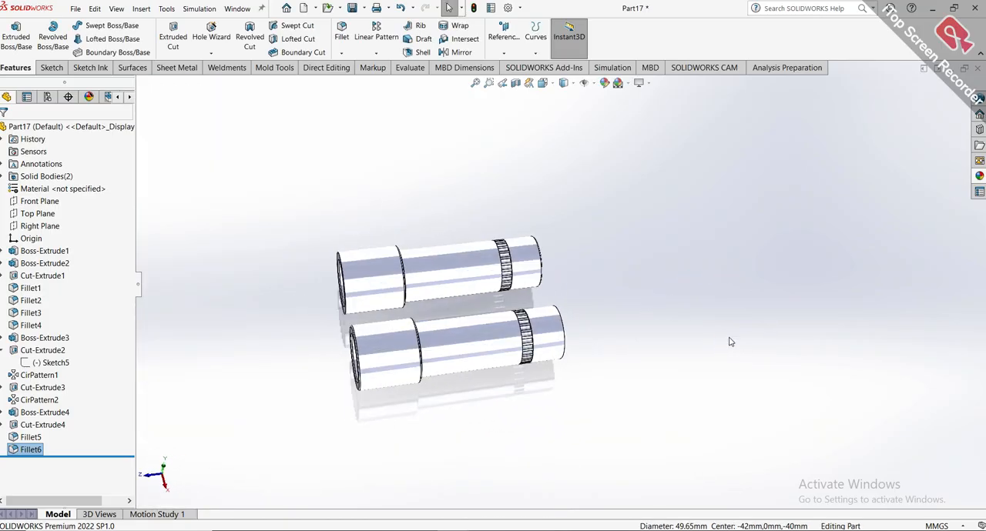
pyautogui.hotkey('ctrl', '7')
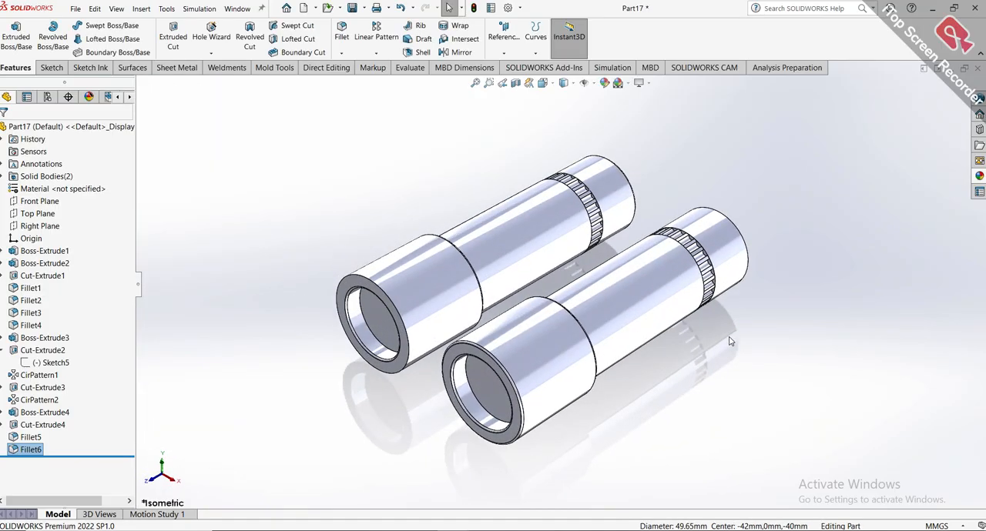
pyautogui.moveTo(729, 336); pyautogui.dragTo(609, 417, button='middle')
pyautogui.moveTo(439, 528)
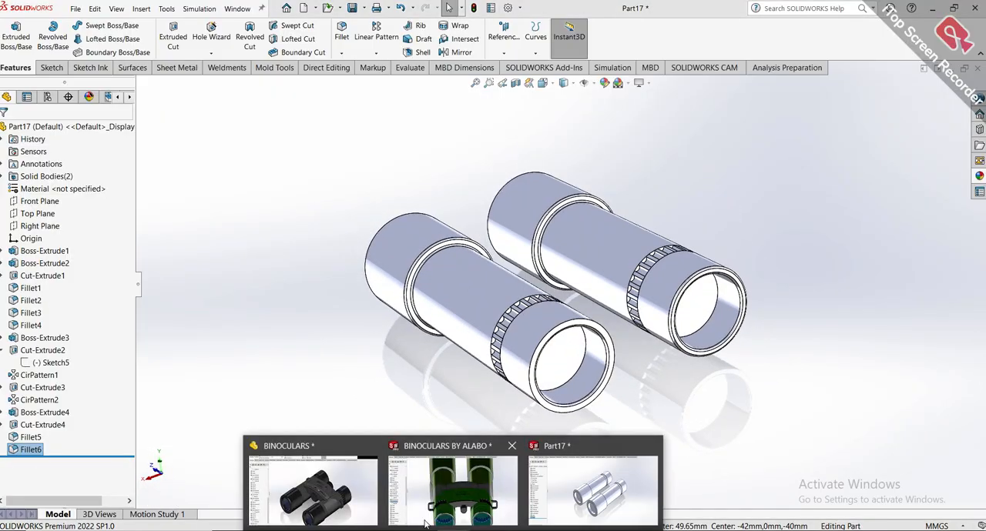
pyautogui.click(436, 494)
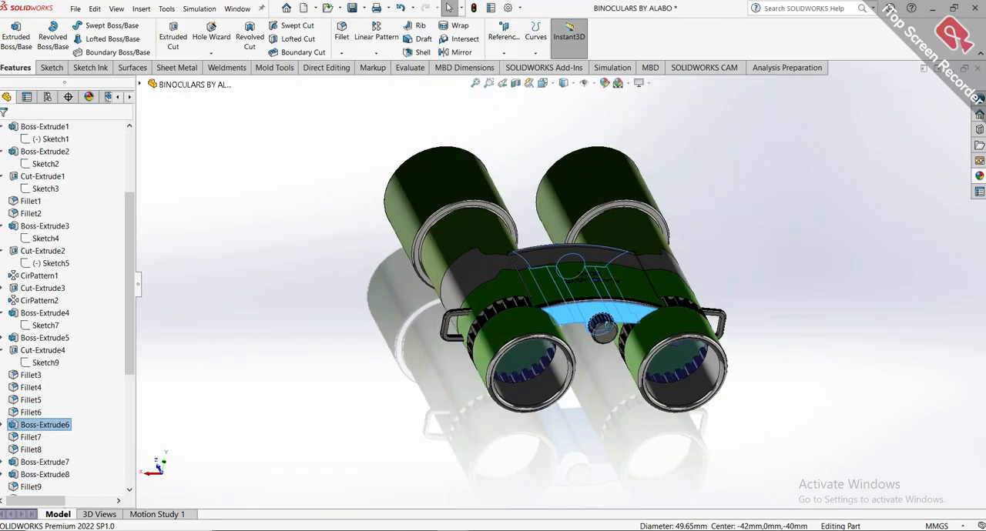
pyautogui.moveTo(607, 327); pyautogui.dragTo(646, 339, button='middle')
pyautogui.scroll(-2, 625, 345)
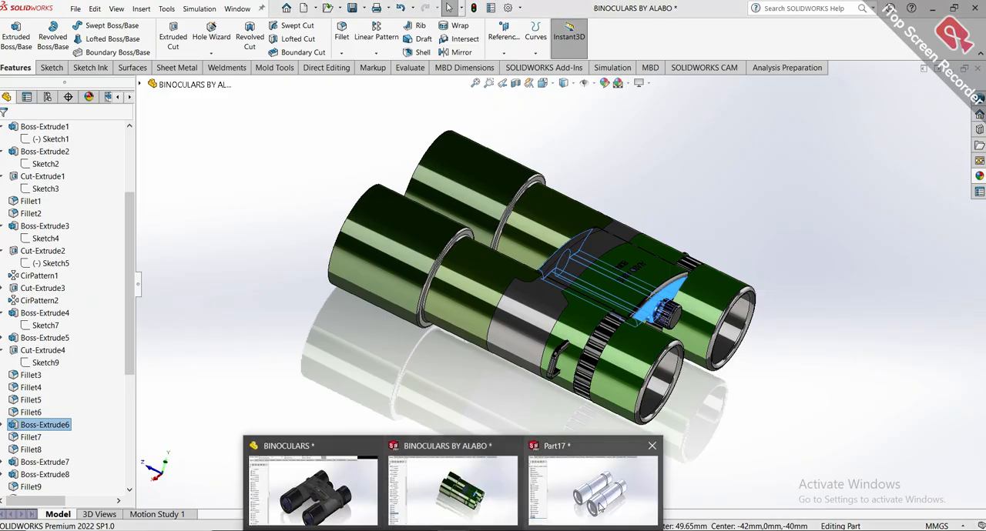
# Return to Part17 and examine where the Front Plane crosses the barrels from several standard views.
pyautogui.click(602, 505)
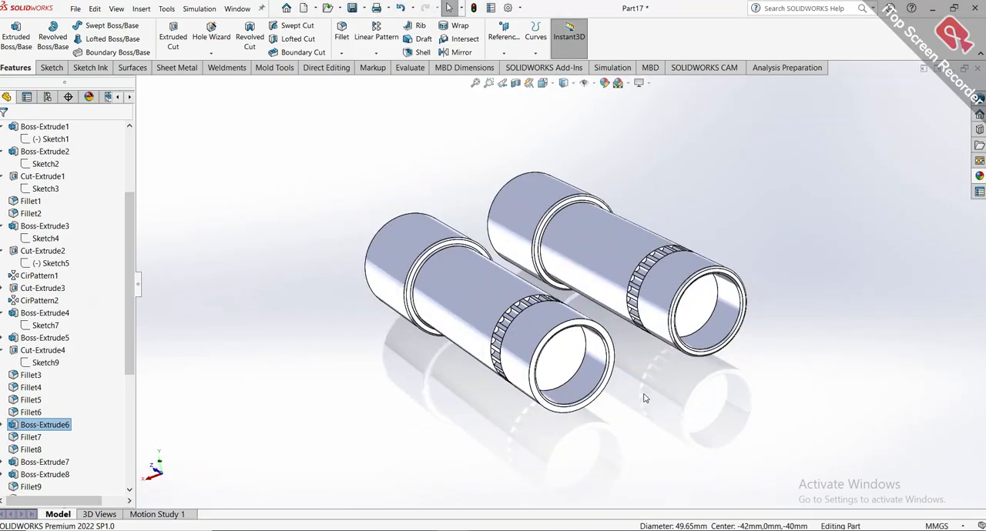
pyautogui.hotkey('ctrl', '7')
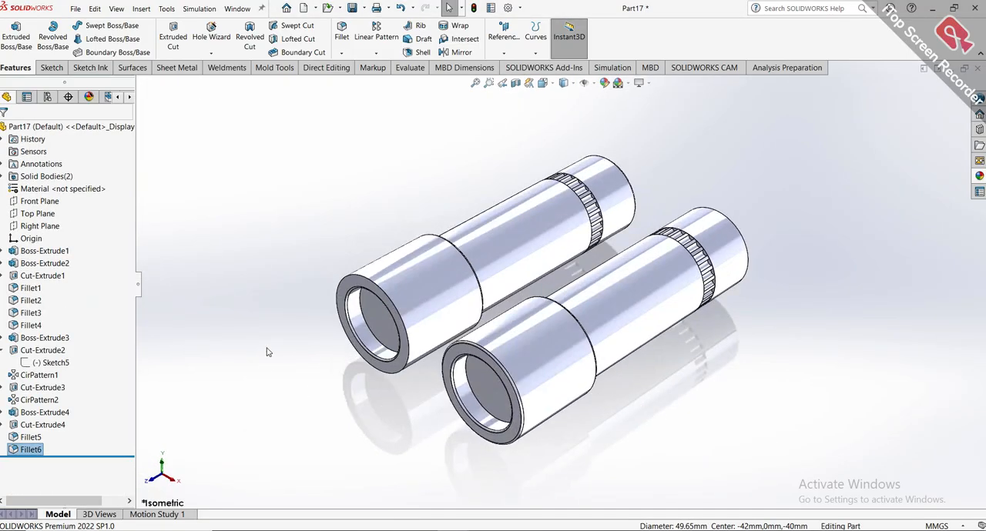
pyautogui.click(47, 202)
pyautogui.hotkey('ctrl', '8')
pyautogui.moveTo(621, 235); pyautogui.dragTo(737, 247, button='middle')
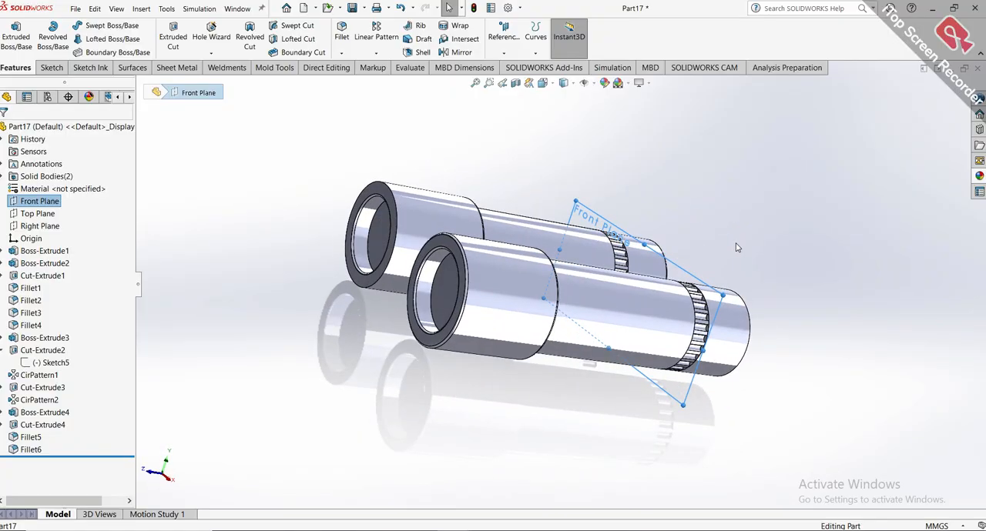
pyautogui.hotkey('ctrl', '1')
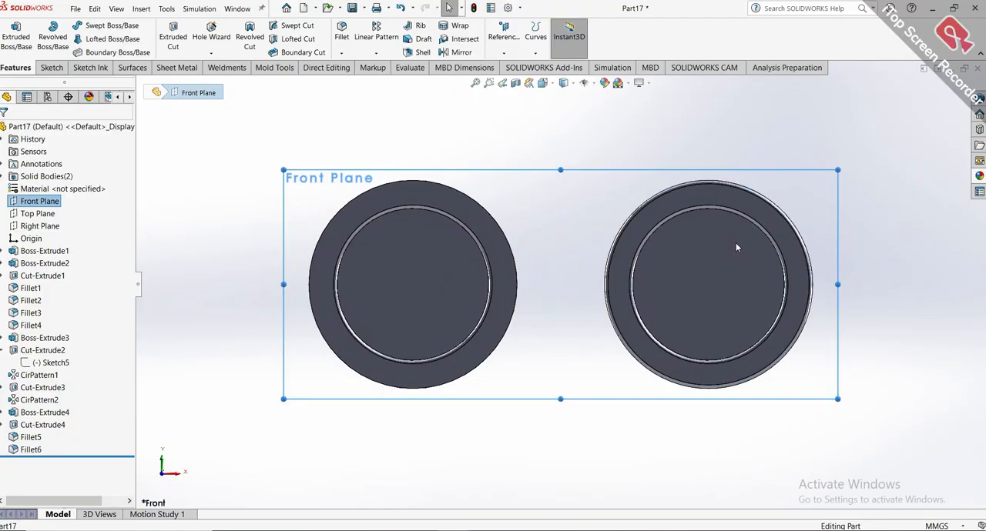
pyautogui.hotkey('ctrl', '6')
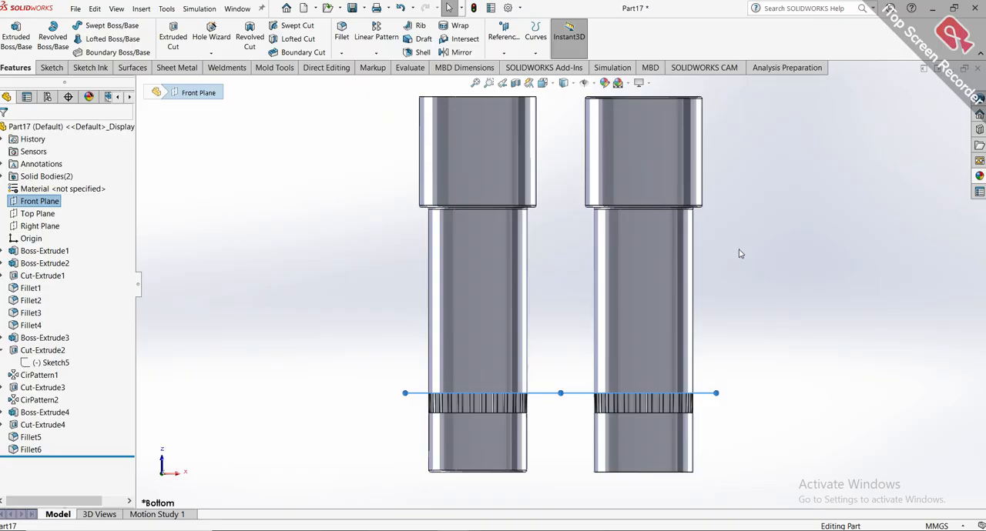
pyautogui.moveTo(707, 351); pyautogui.dragTo(780, 409, button='middle')
pyautogui.moveTo(776, 220); pyautogui.dragTo(708, 286, button='middle')
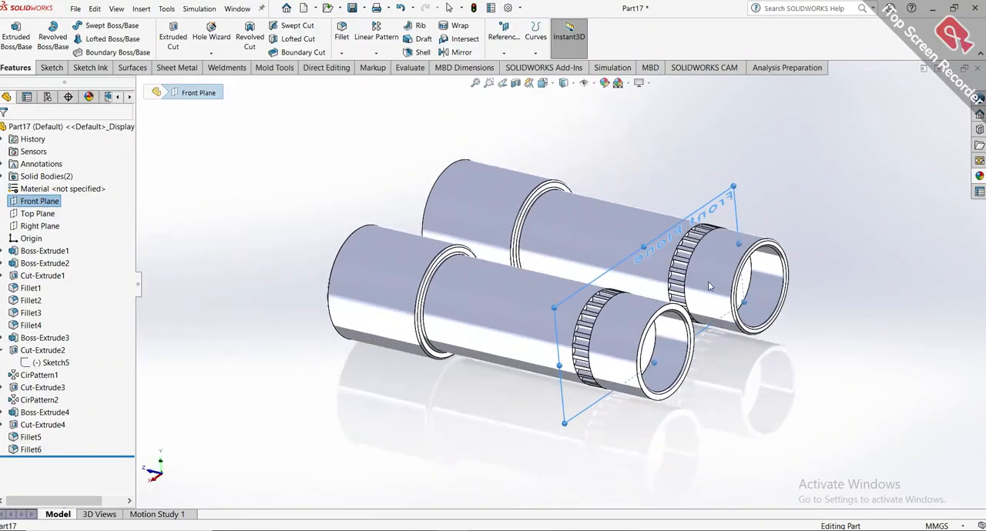
# Open a new sketch on the Front Plane and set the display style to Hidden Lines Removed.
pyautogui.click(677, 233)
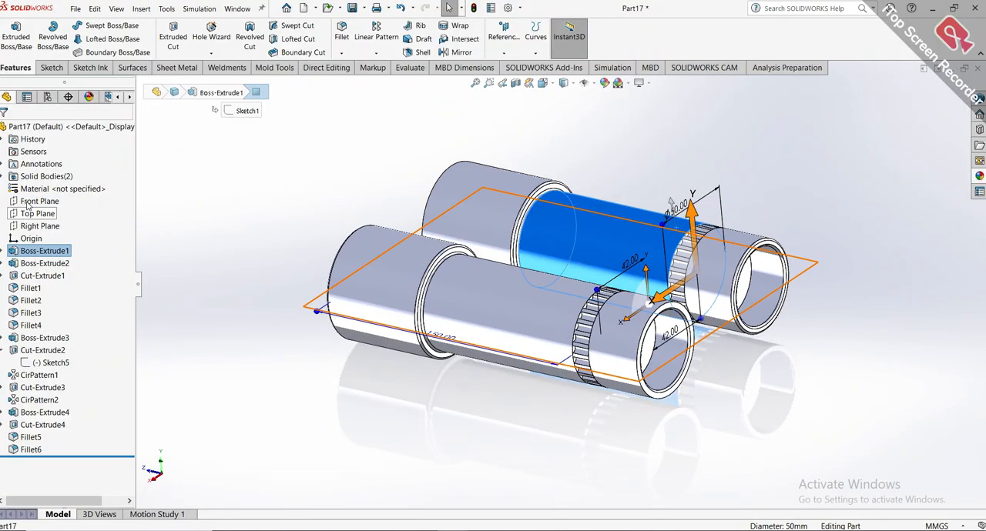
pyautogui.click(35, 200)
pyautogui.click(36, 187)
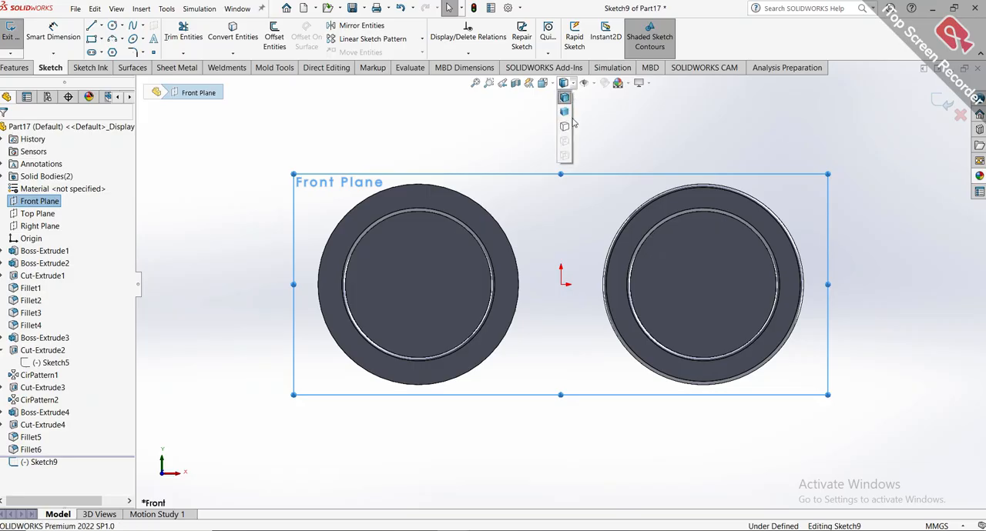
pyautogui.click(566, 135)
pyautogui.scroll(2, 552, 177)
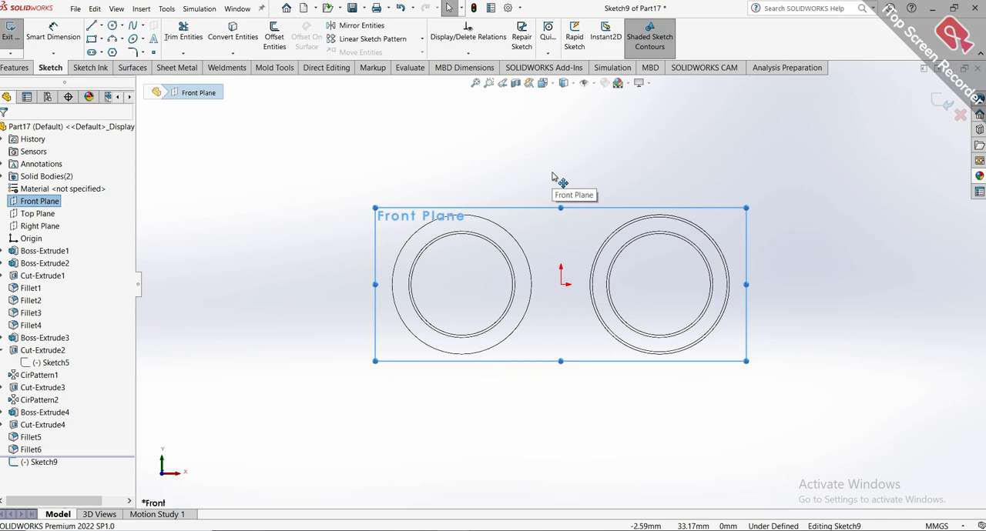
# Sketch a 3 Point Arc with a radius of about 73 mm, bridging the upper parts of the two barrels' inner circles.
pyautogui.click(123, 41)
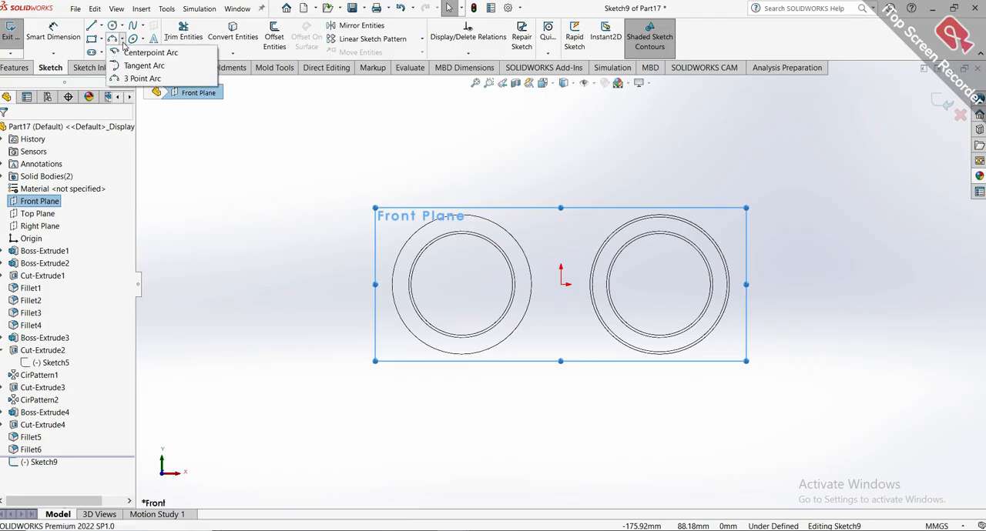
pyautogui.click(127, 80)
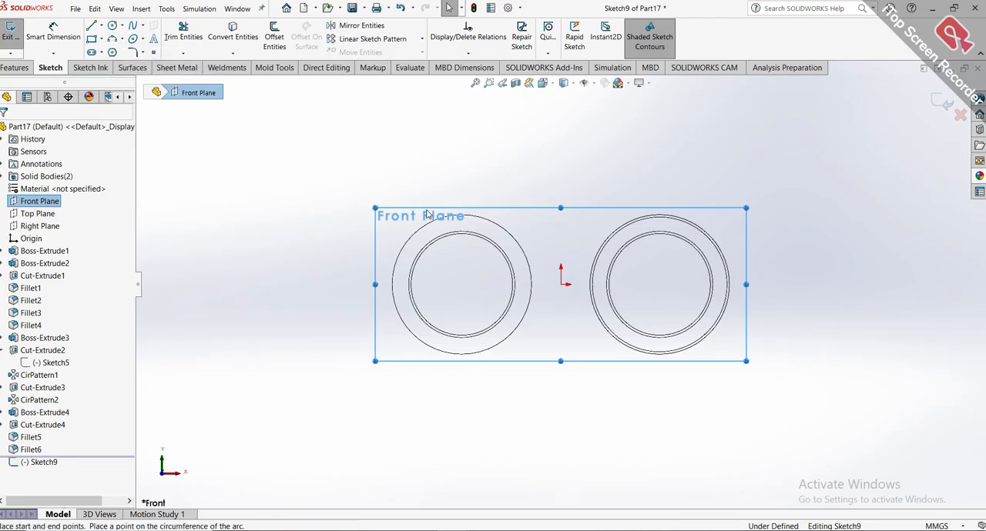
pyautogui.click(462, 233)
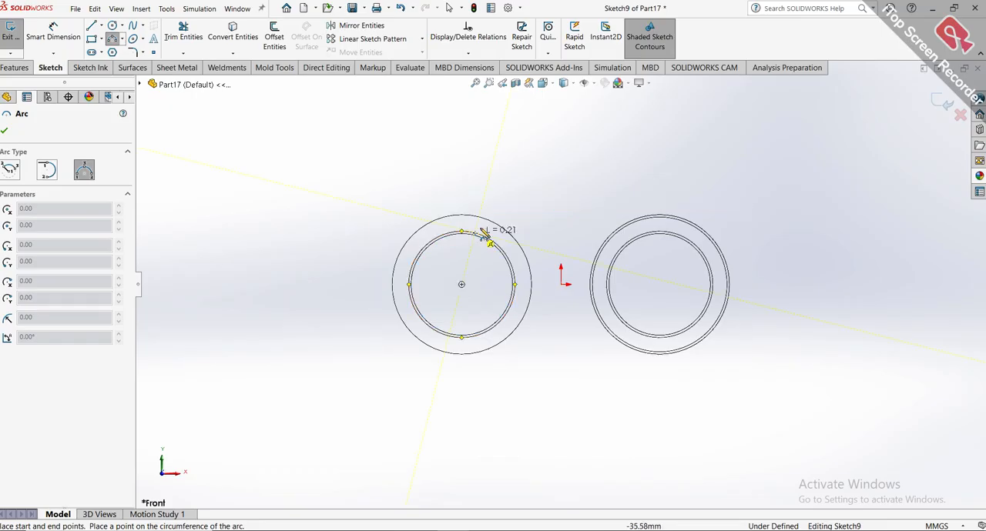
pyautogui.click(667, 236)
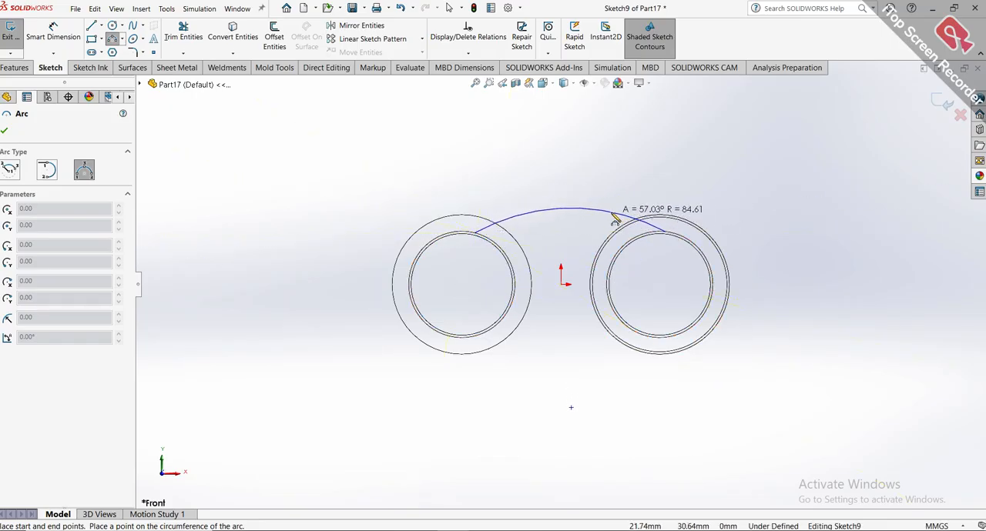
pyautogui.click(563, 213)
pyautogui.press('Escape')
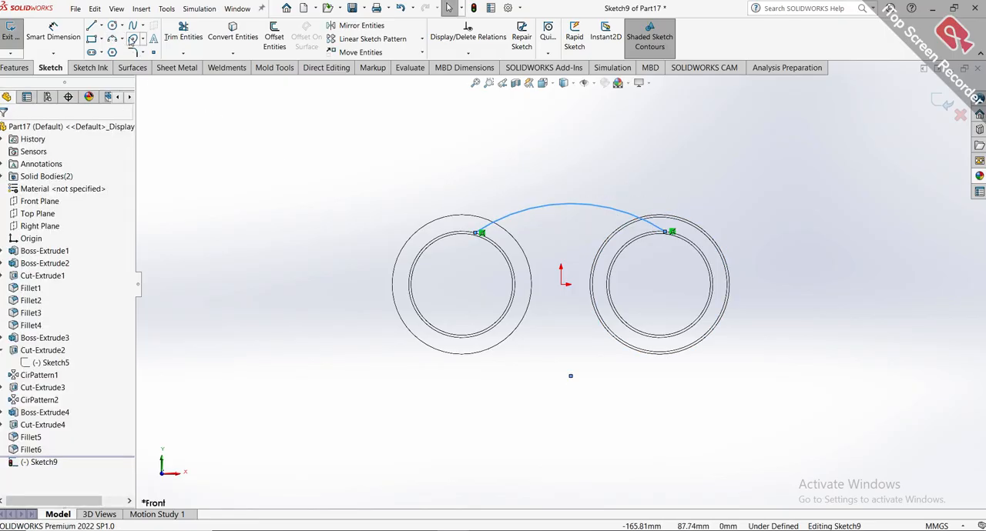
pyautogui.click(133, 25)
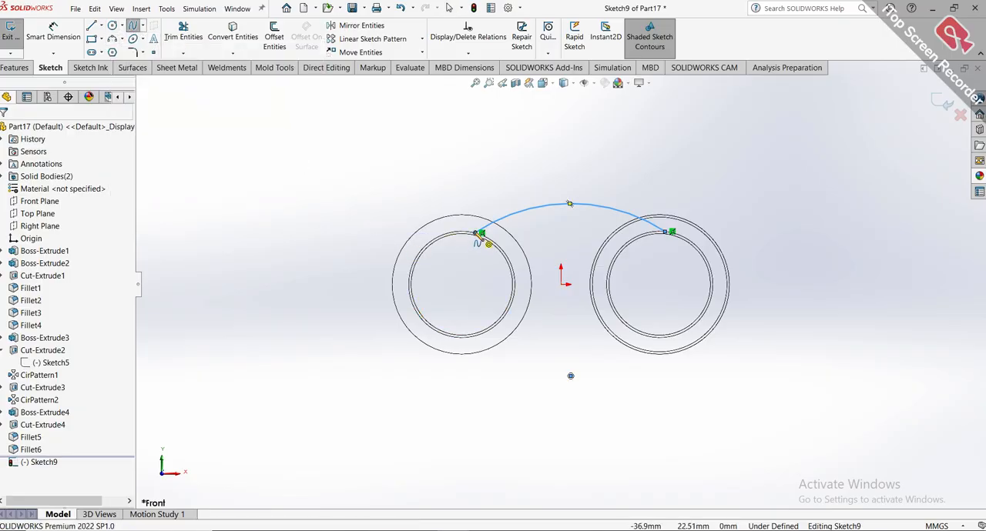
pyautogui.click(533, 249)
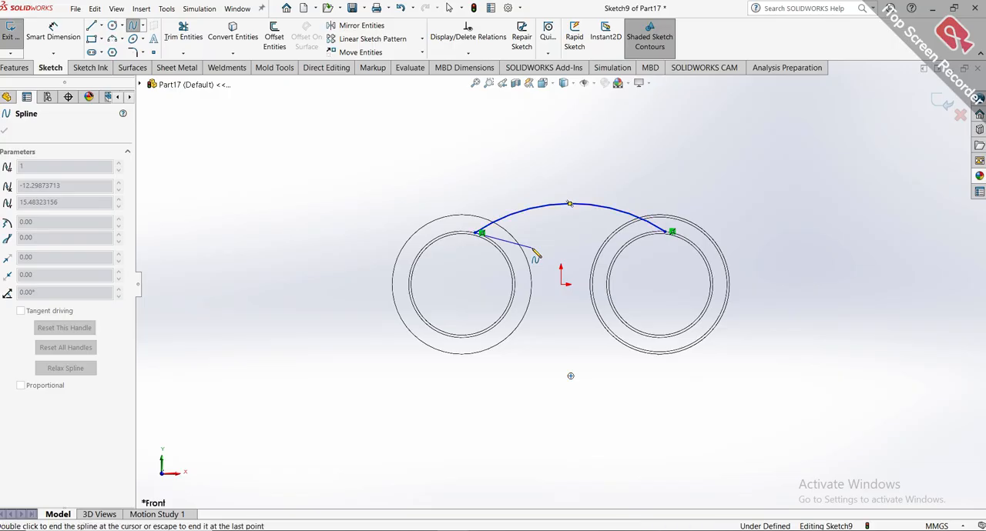
pyautogui.doubleClick(531, 249)
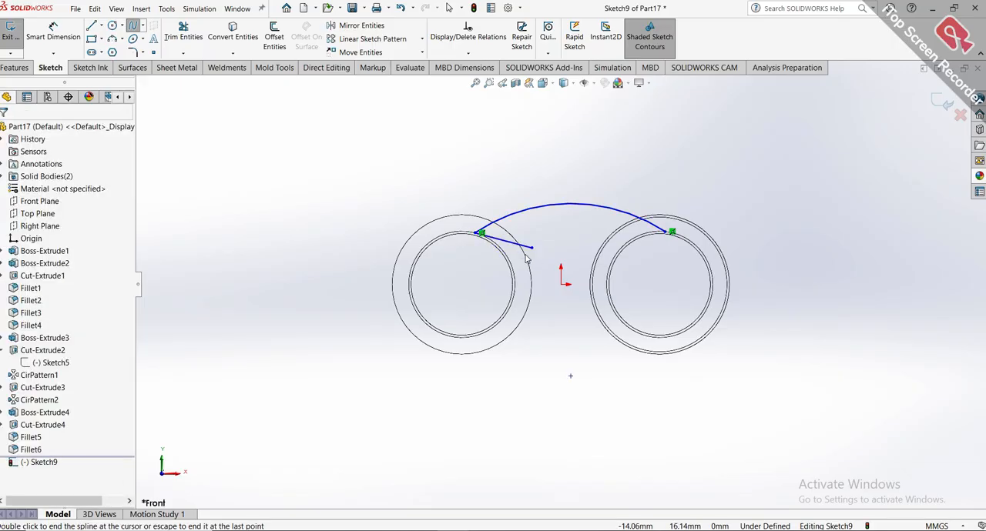
pyautogui.click(522, 245)
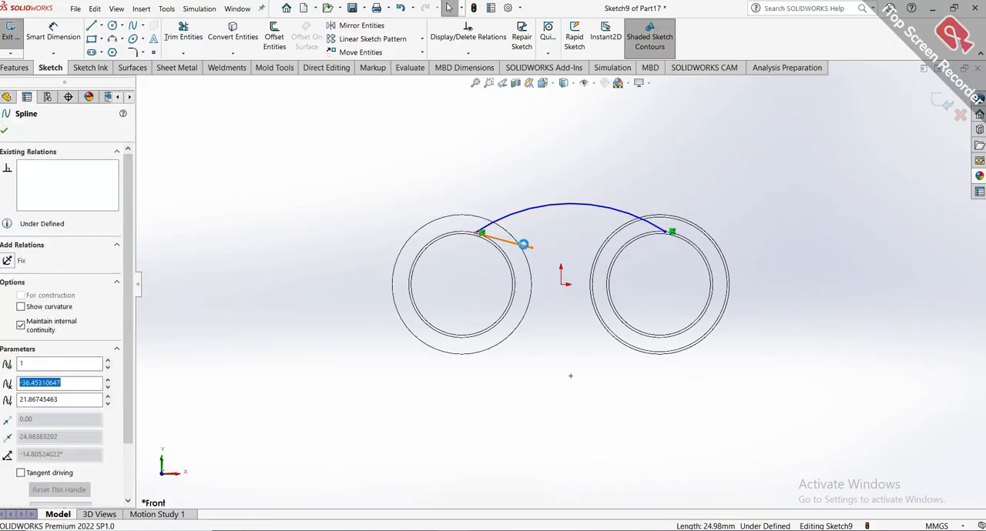
pyautogui.press('Delete')
# Sketch two downward-bulging 3 Point Arcs inward from the large arc's ends, with radii of about 31 mm on the left and 24 mm on the right.
pyautogui.click(120, 40)
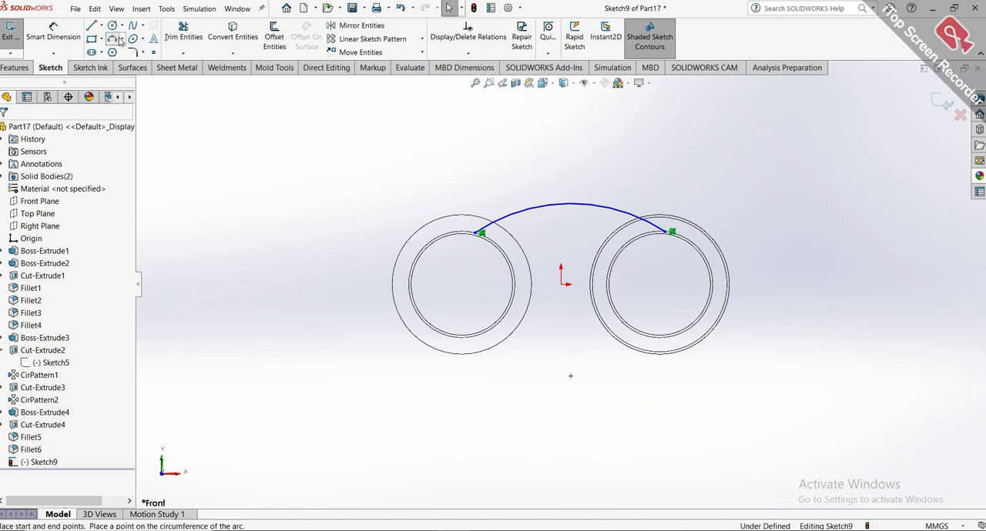
pyautogui.click(123, 41)
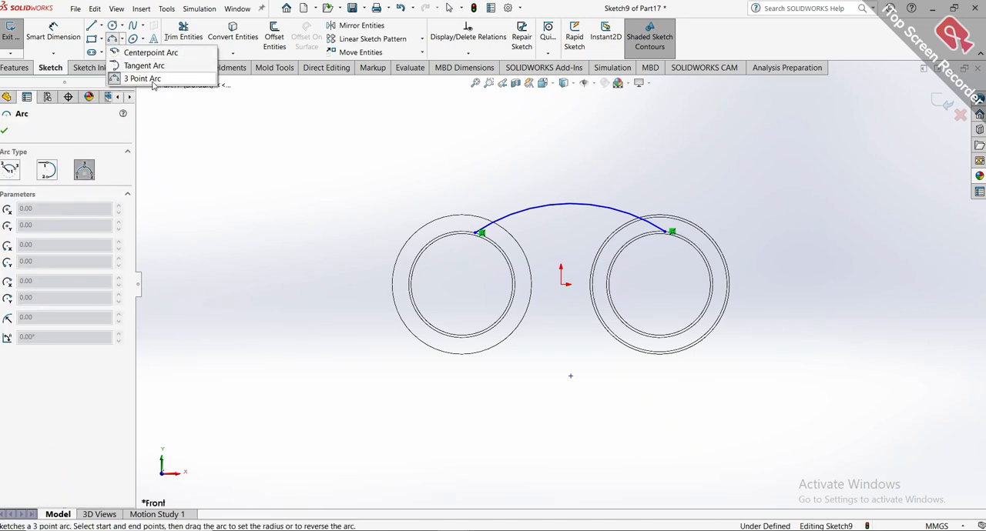
pyautogui.press('Escape')
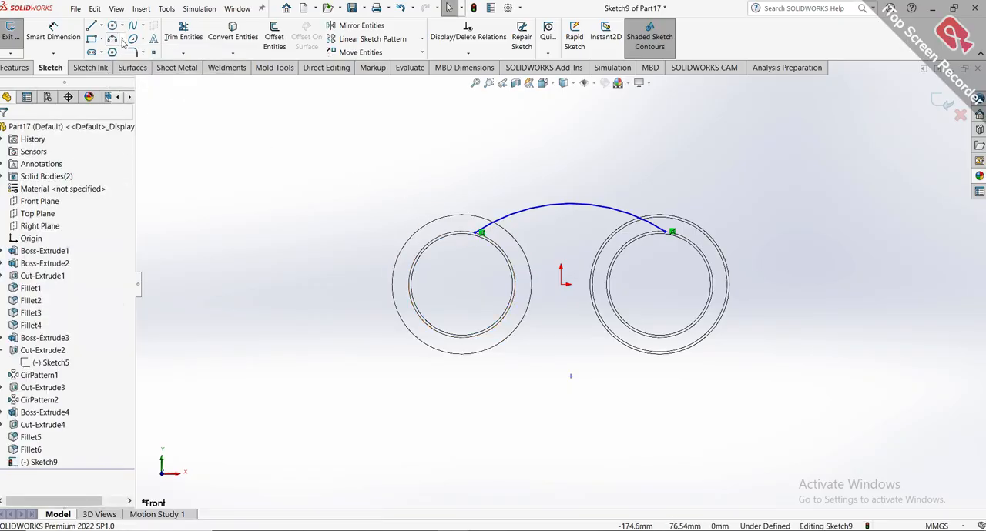
pyautogui.click(114, 40)
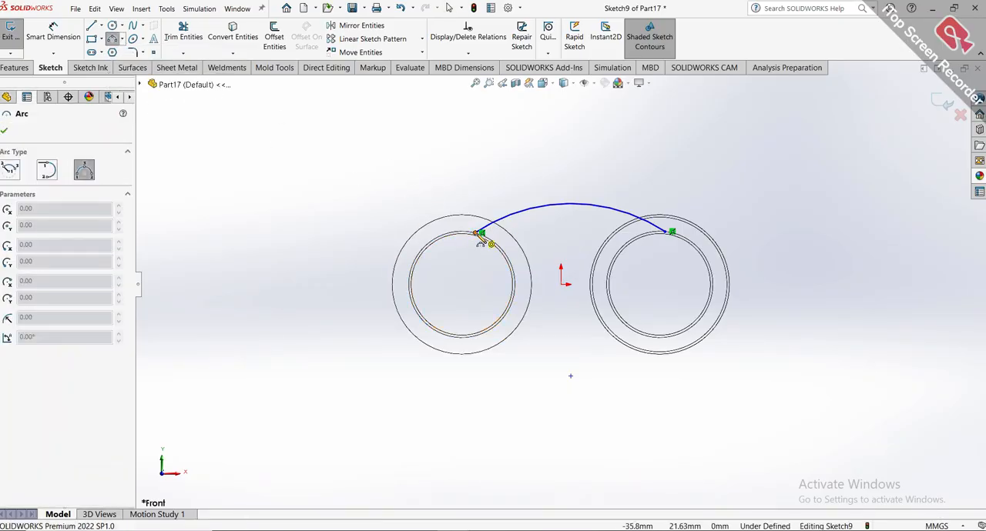
pyautogui.click(480, 234)
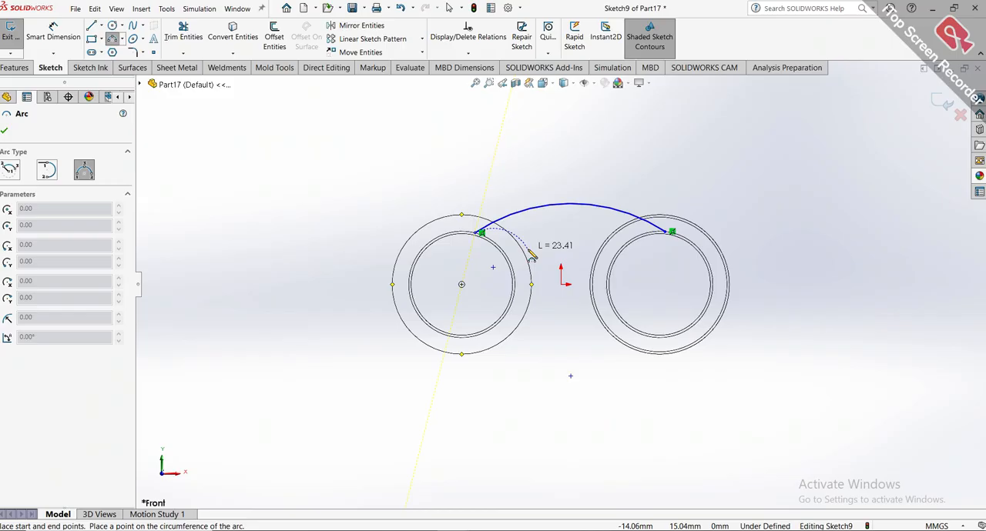
pyautogui.click(519, 254)
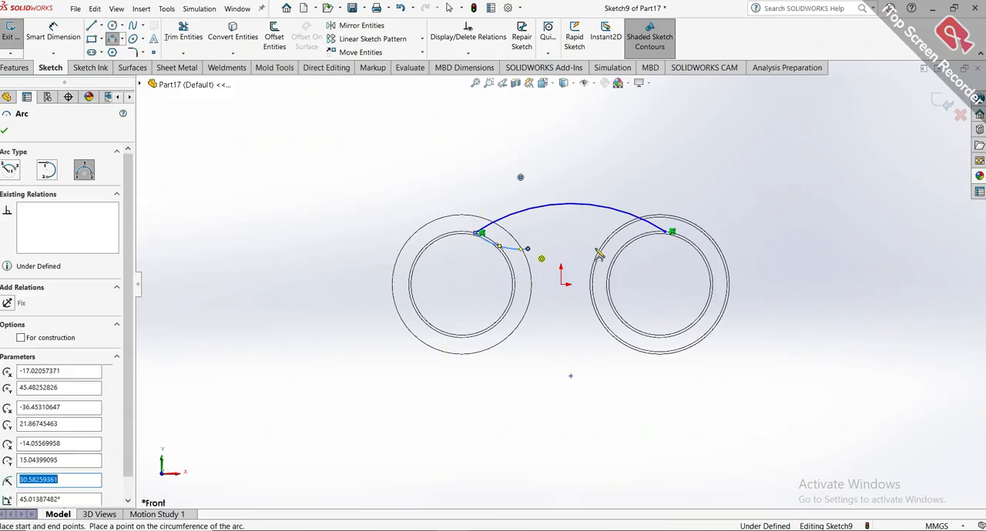
pyautogui.click(671, 232)
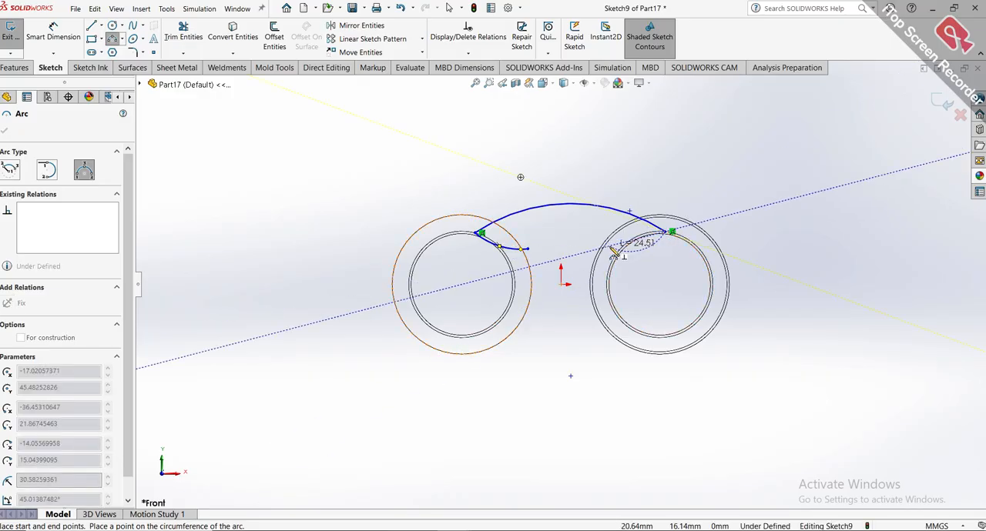
pyautogui.click(611, 250)
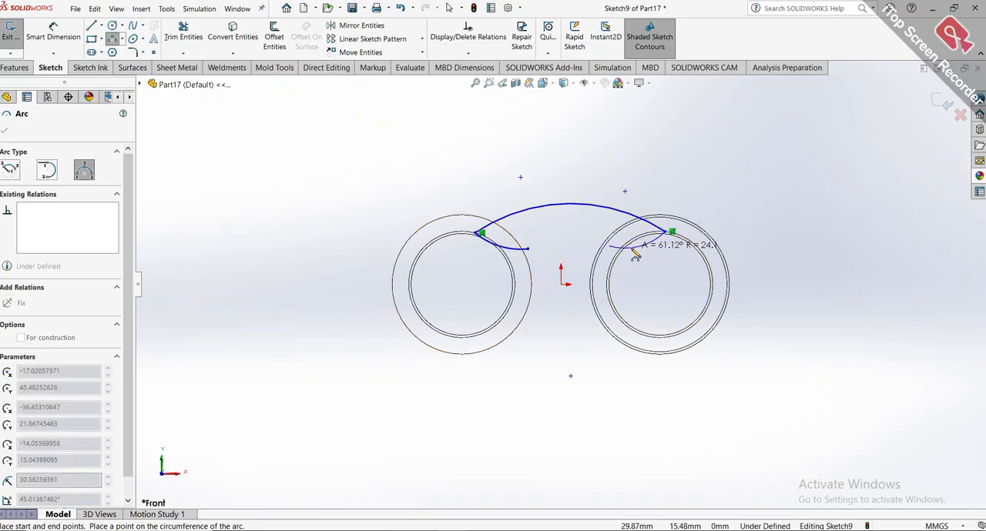
pyautogui.click(635, 254)
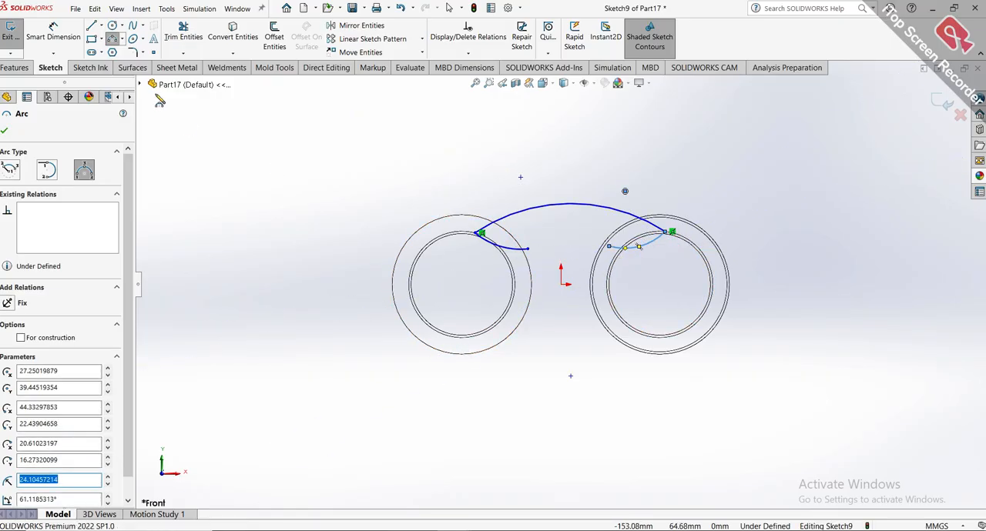
# Draw a horizontal line about 5.7 mm long inward from the free end of the left lower arc.
pyautogui.click(92, 26)
pyautogui.scroll(3, 539, 254)
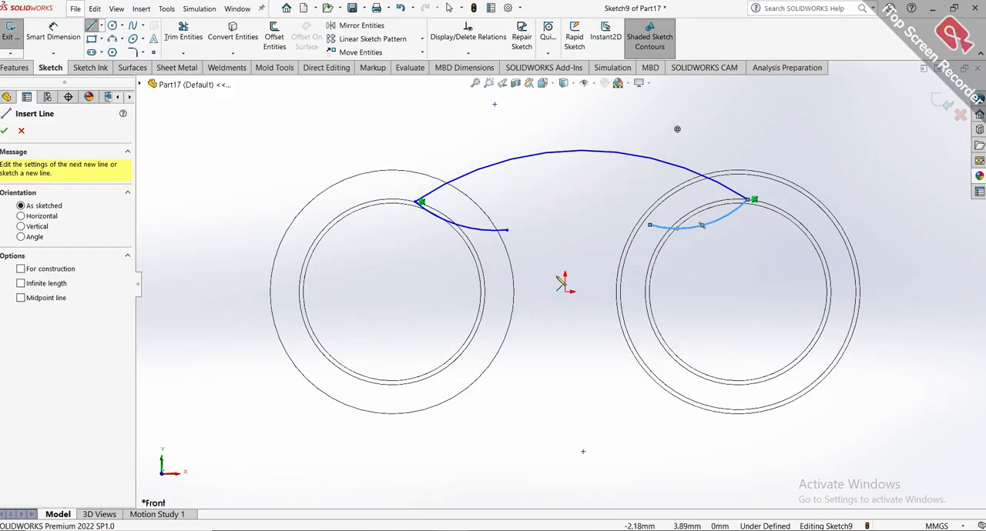
pyautogui.press('Escape')
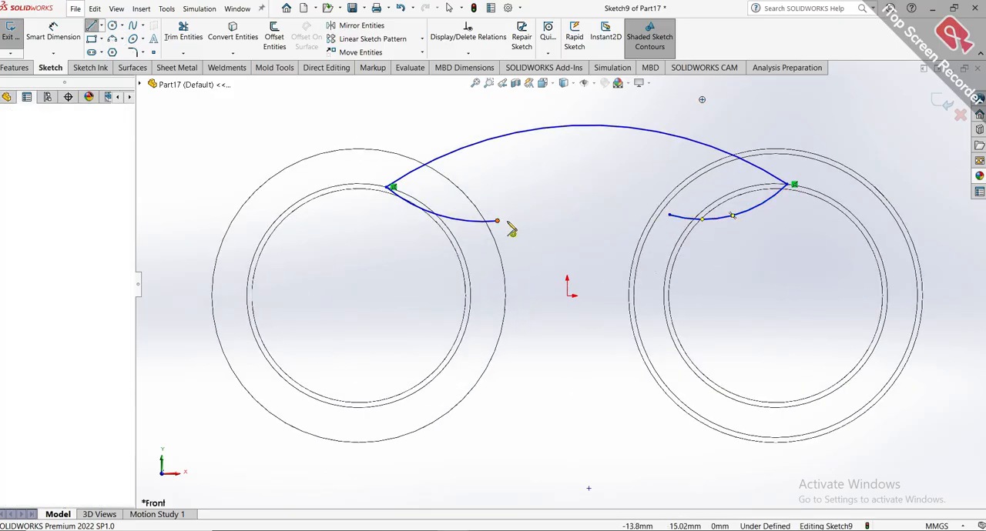
pyautogui.click(497, 221)
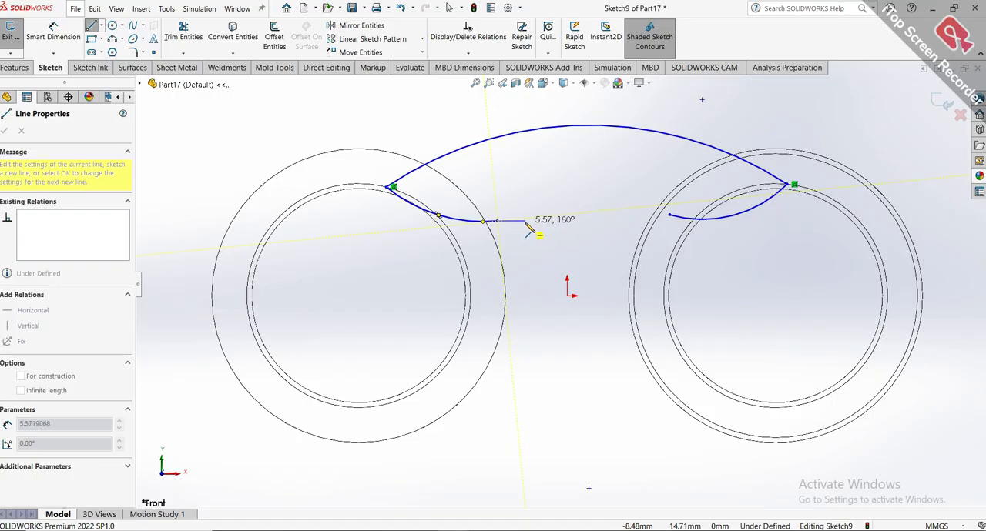
pyautogui.click(526, 222)
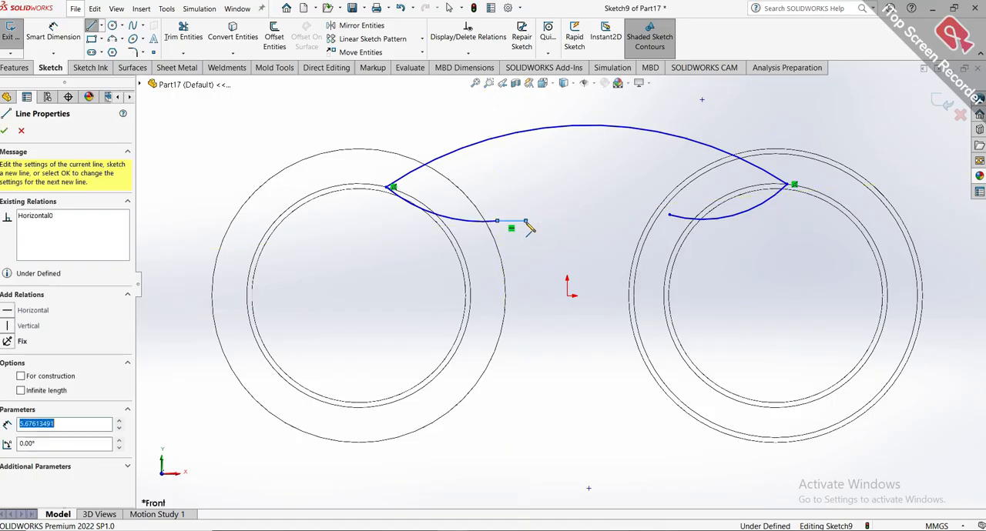
pyautogui.press('Escape')
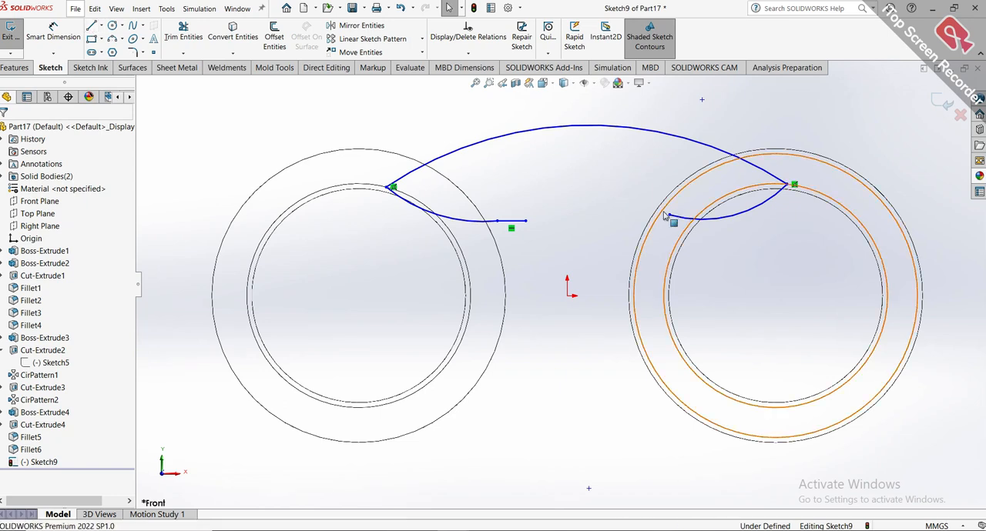
# Draw a horizontal line about 7.1 mm long inward from the free end of the right lower arc.
pyautogui.click(90, 25)
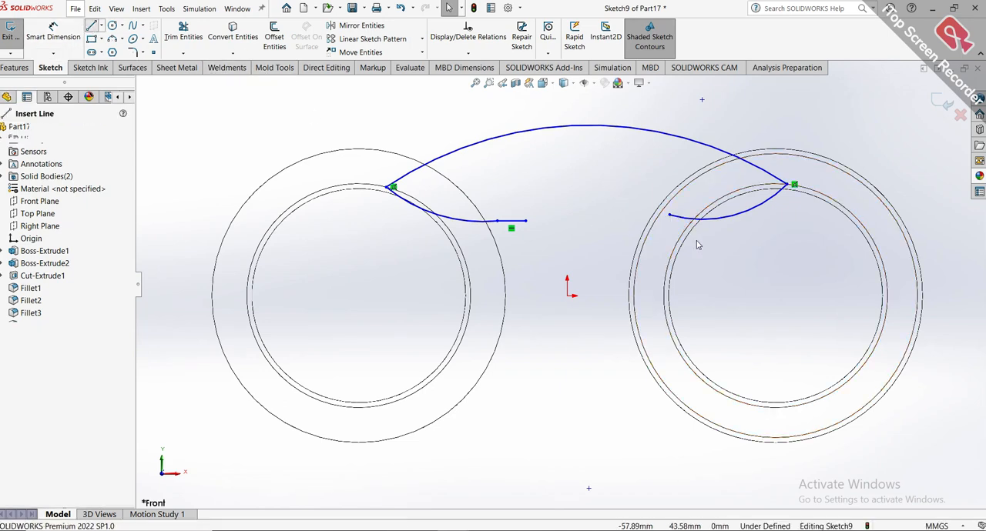
pyautogui.click(669, 215)
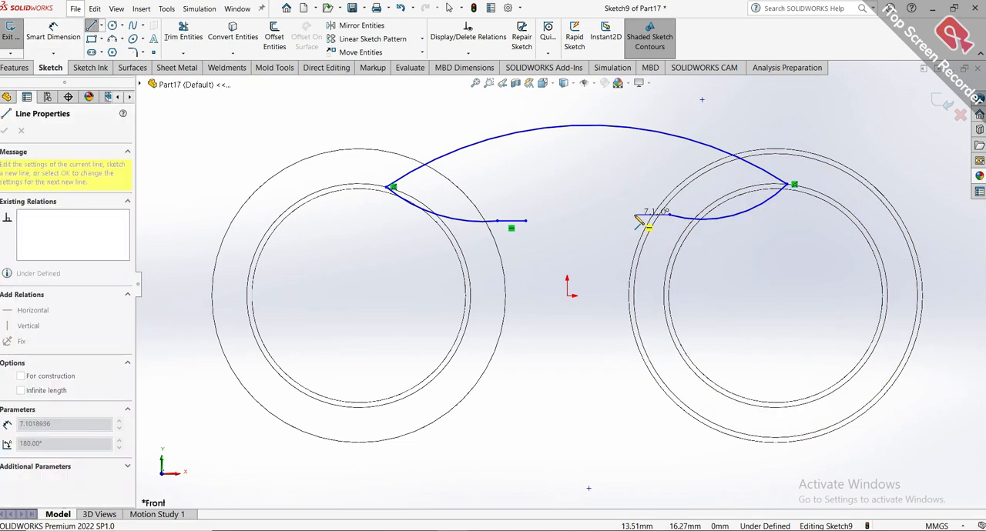
pyautogui.doubleClick(635, 216)
pyautogui.press('Escape')
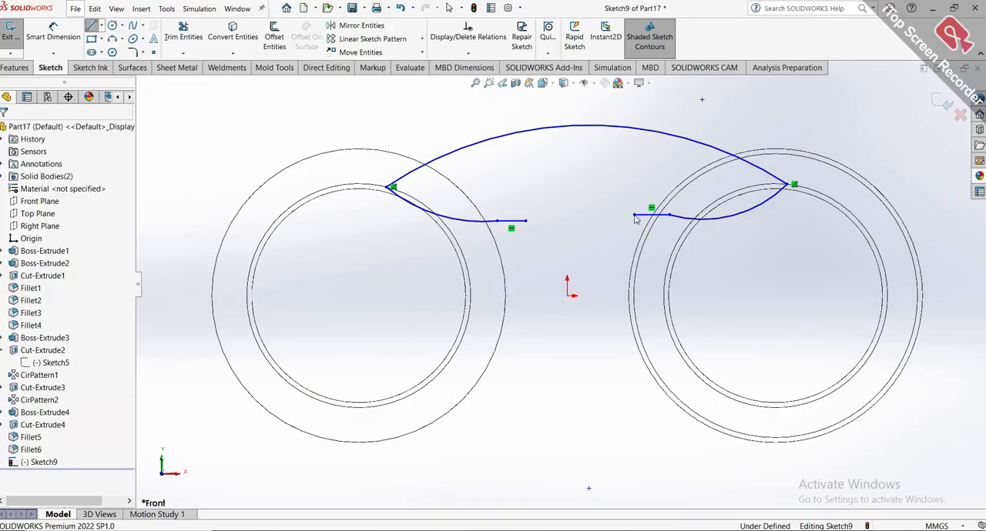
pyautogui.click(121, 40)
pyautogui.click(150, 77)
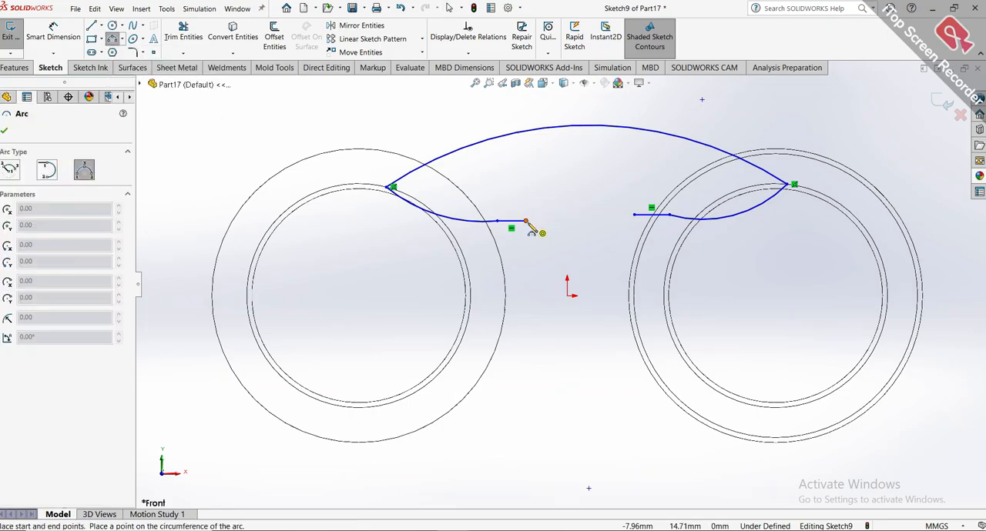
pyautogui.press('Escape')
# Make the two short horizontal lines collinear.
pyautogui.click(514, 221)
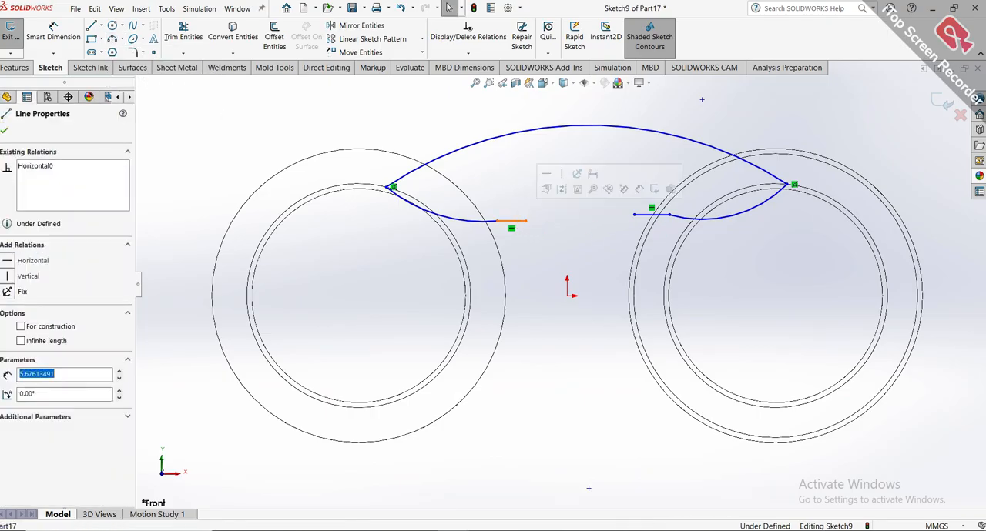
pyautogui.keyDown('ctrl'); pyautogui.click(658, 217); pyautogui.keyUp('ctrl')
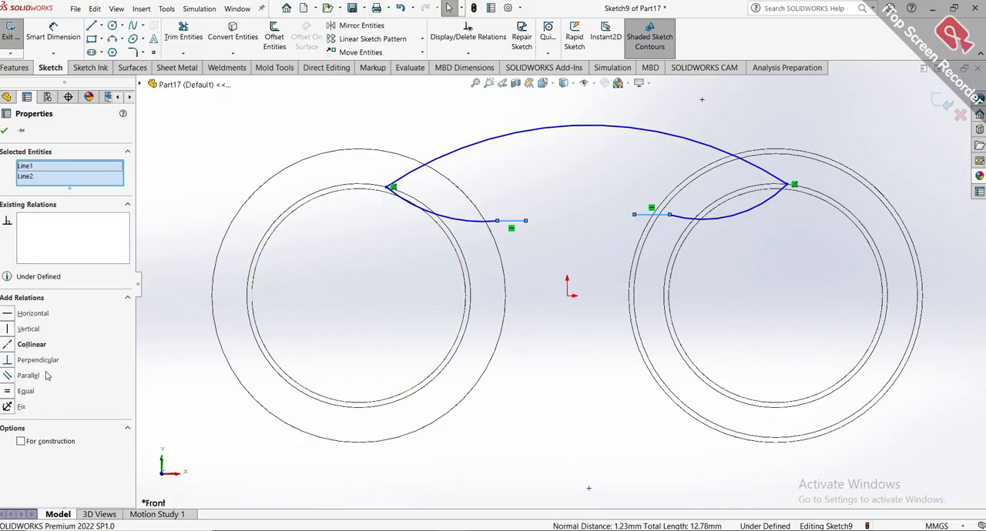
pyautogui.click(10, 348)
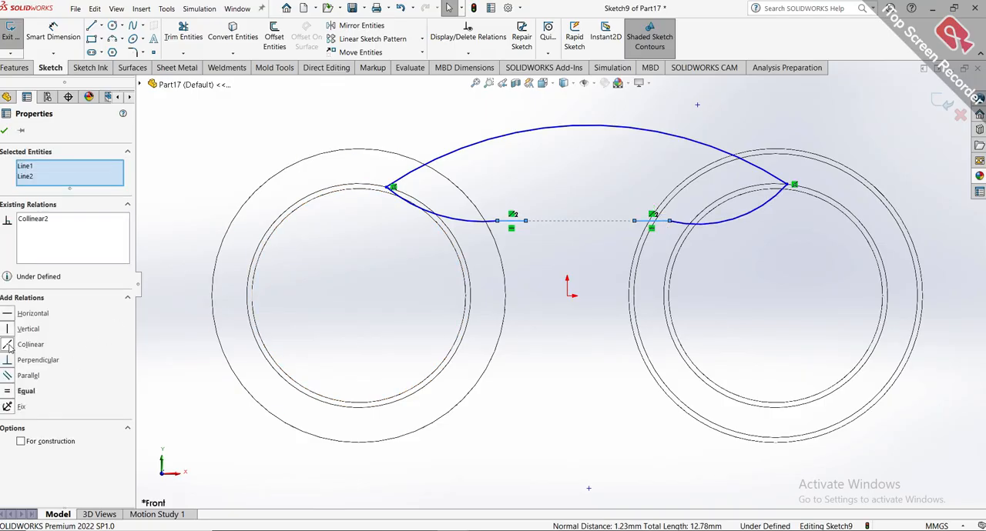
pyautogui.click(4, 133)
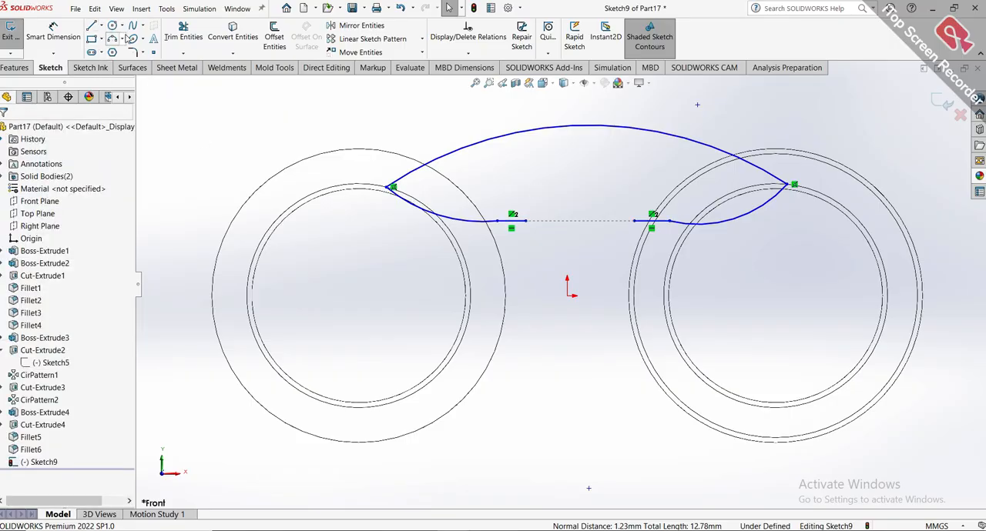
# Close the bridge profile with a downward-bulging 3 Point Arc of about 11.5 mm radius between the inner ends of the two horizontal lines.
pyautogui.click(122, 39)
pyautogui.click(140, 70)
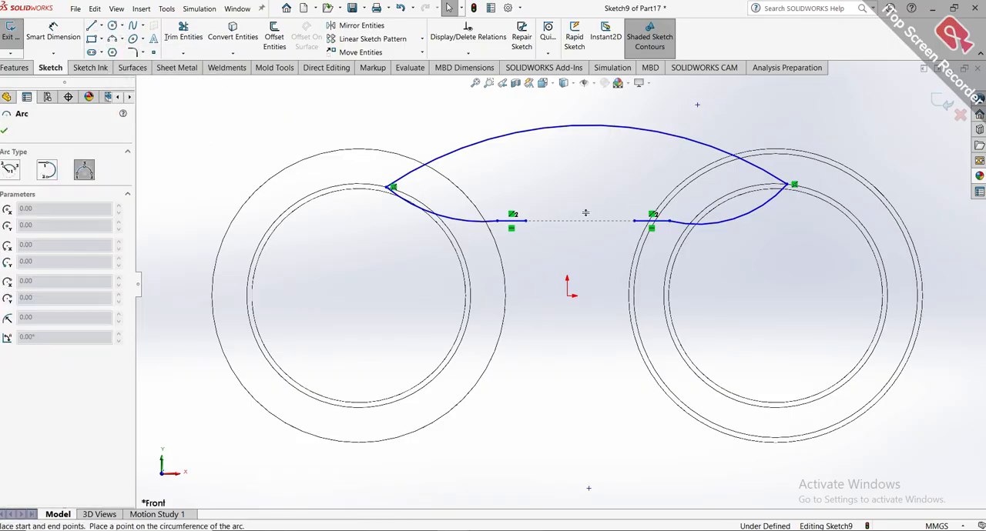
pyautogui.click(526, 222)
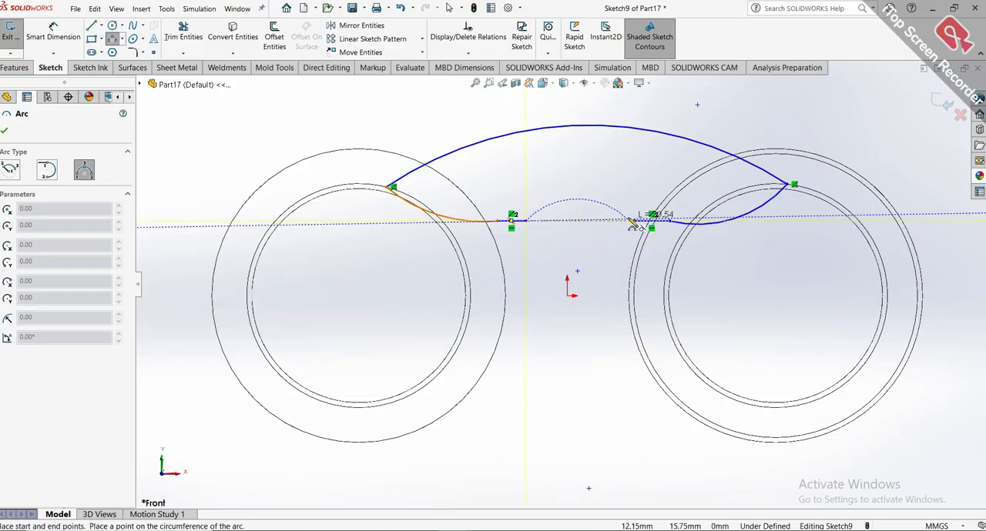
pyautogui.click(633, 223)
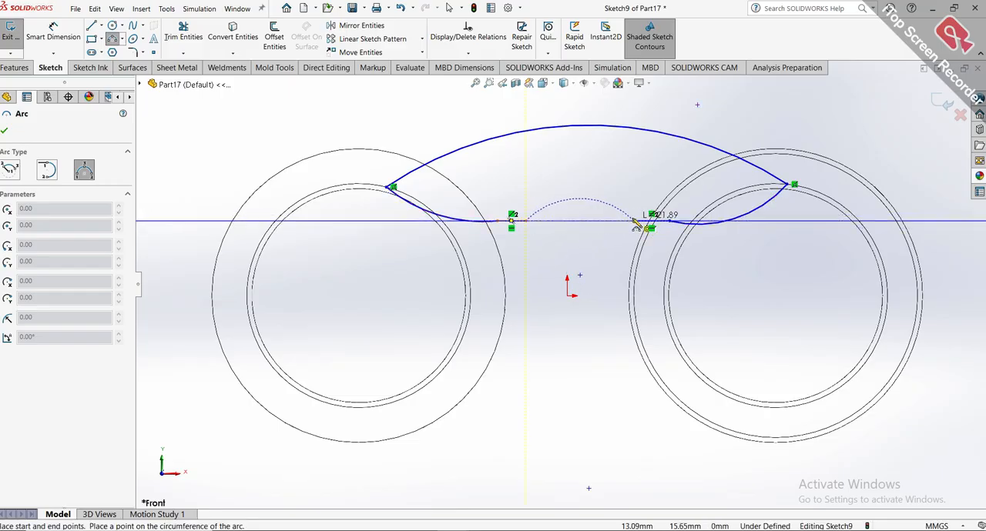
pyautogui.click(586, 264)
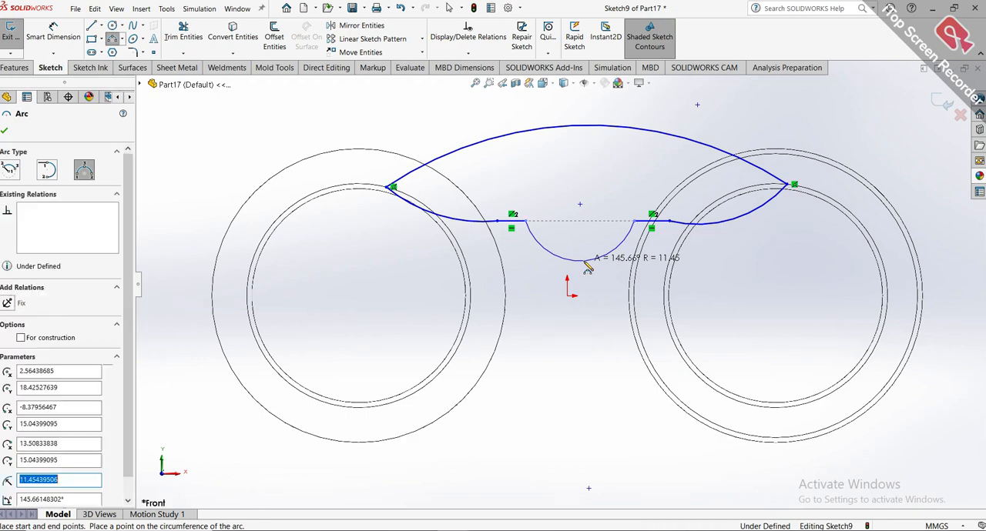
pyautogui.press('Escape')
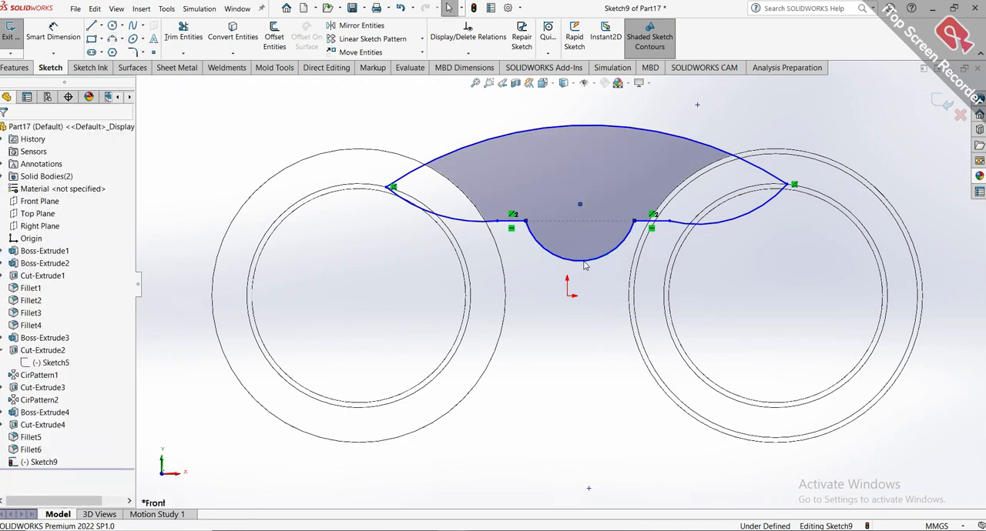
# Dimension the large upper arc of the bridge profile with a radius of 73 mm.
pyautogui.scroll(3, 559, 287)
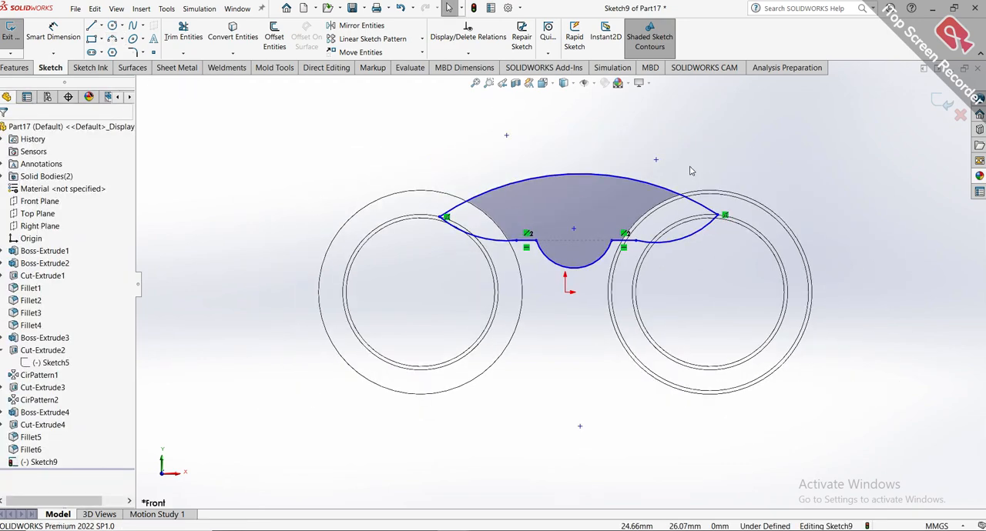
pyautogui.click(53, 36)
pyautogui.click(652, 185)
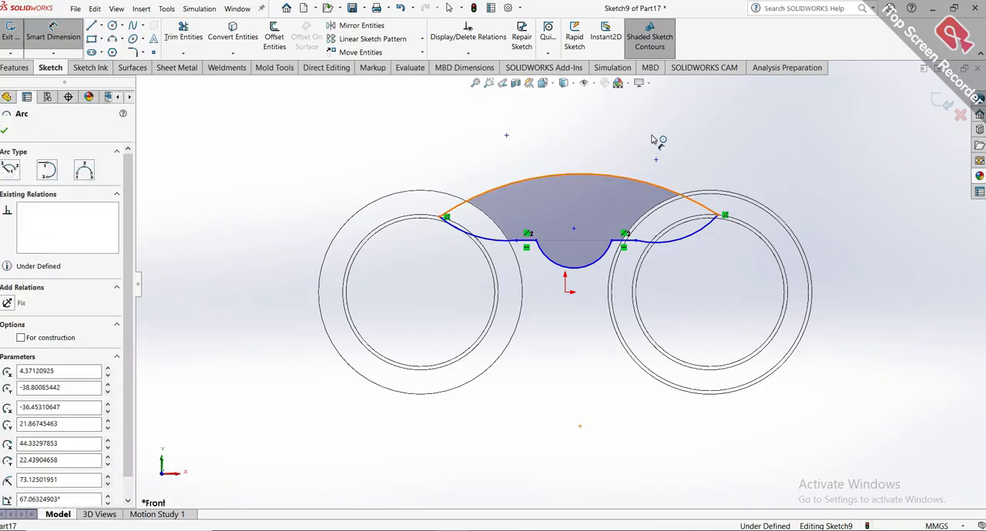
pyautogui.click(678, 130)
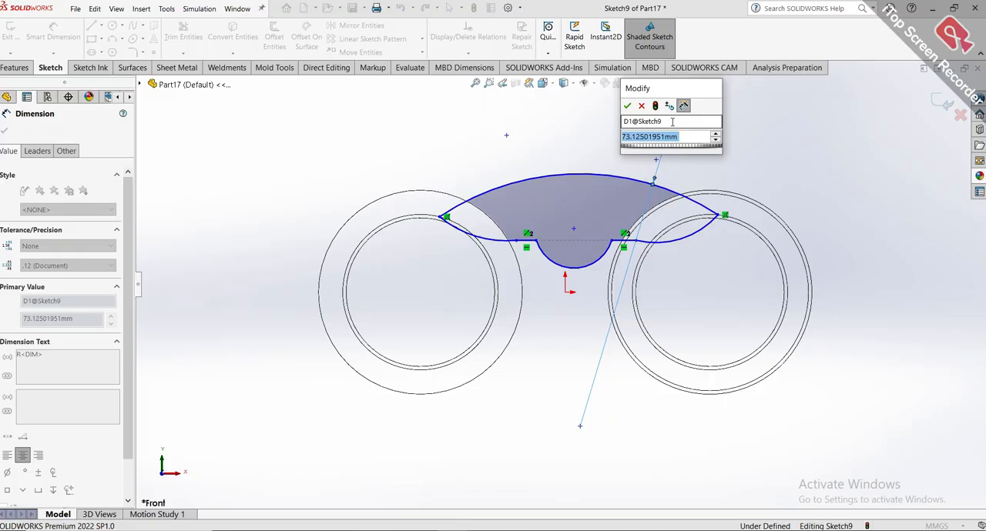
pyautogui.write('73')
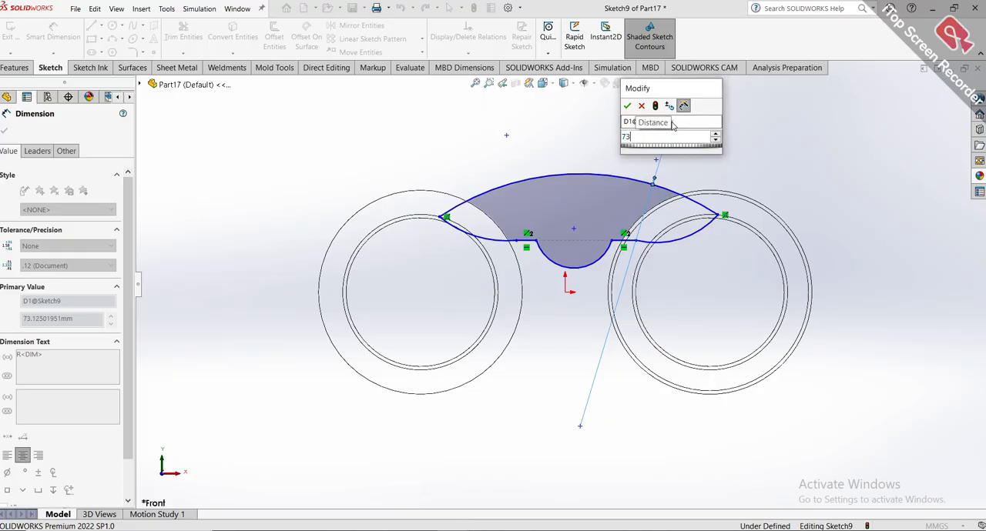
pyautogui.press('Return')
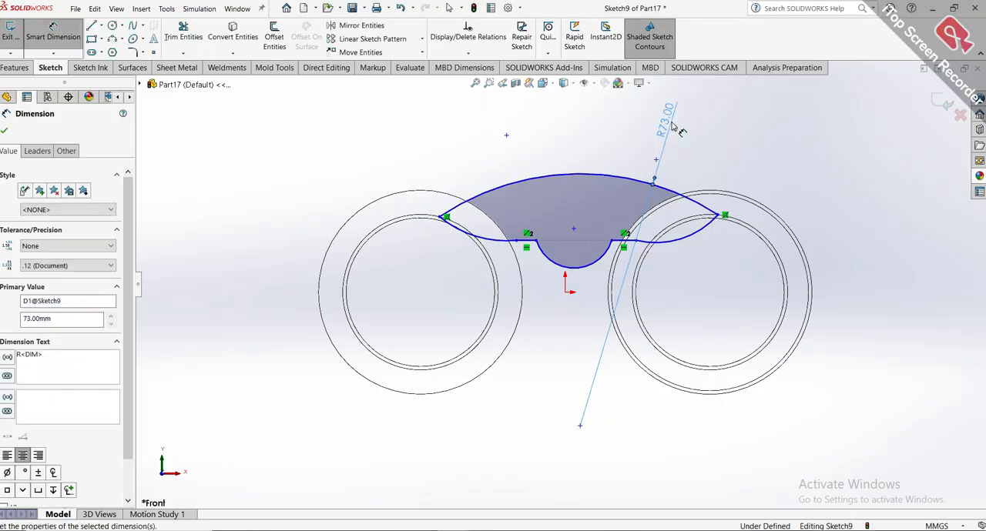
# Dimension the downward-bulging centre arc of the bridge profile with a radius of 11.45 mm.
pyautogui.click(593, 264)
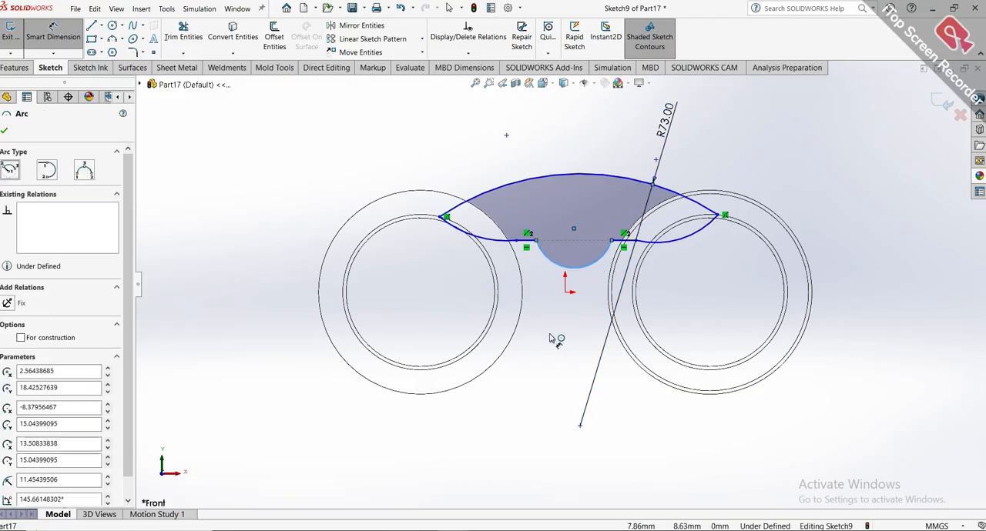
pyautogui.click(554, 343)
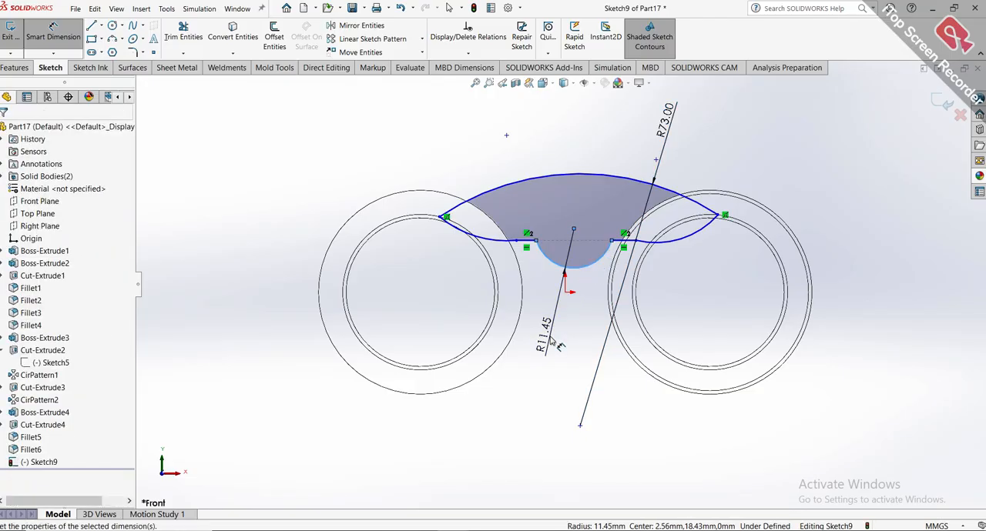
pyautogui.write('11.')
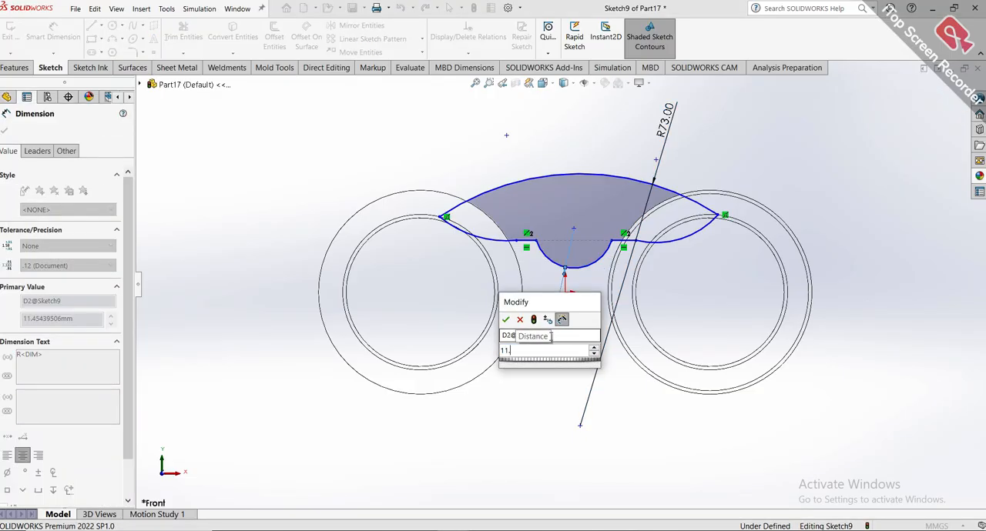
pyautogui.write('45')
pyautogui.press('Return')
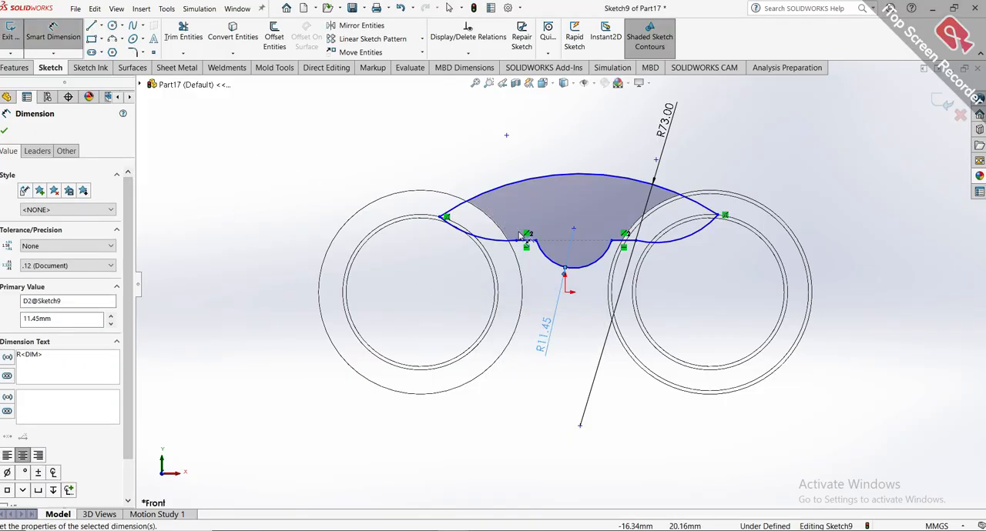
# Dimension the length of the short horizontal line left of the centre arc at 5.68 mm.
pyautogui.scroll(-5, 522, 236)
pyautogui.click(568, 278)
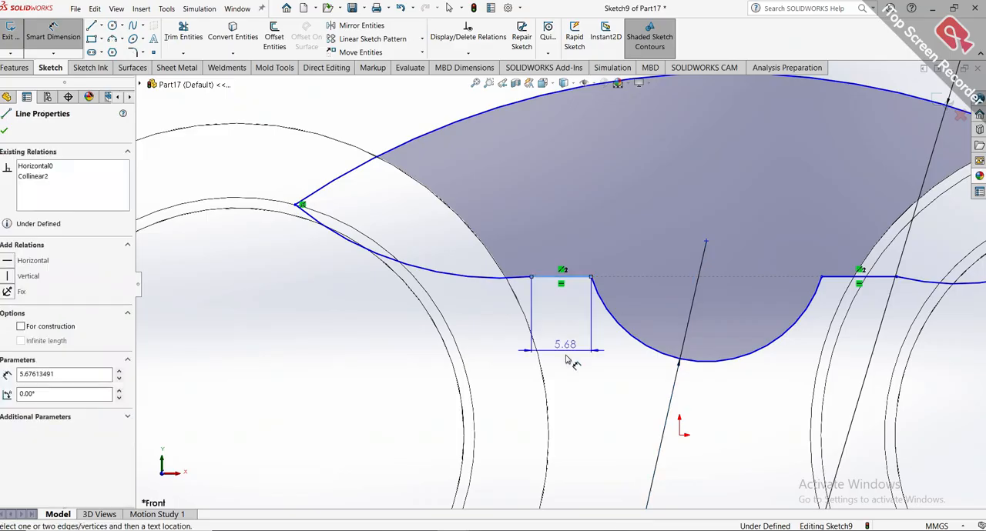
pyautogui.click(567, 356)
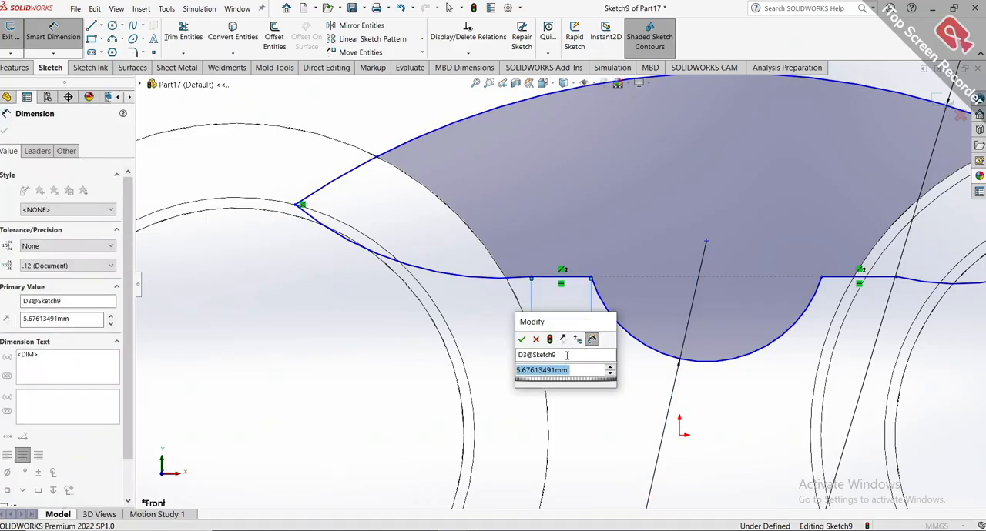
pyautogui.press('Return')
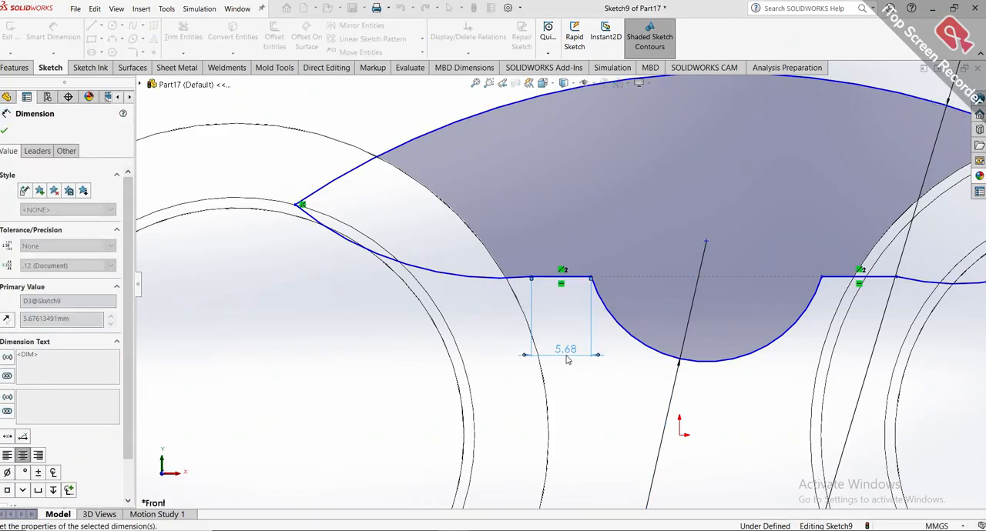
# Set the length of the short horizontal line right of the centre arc to 5.68 mm.
pyautogui.click(848, 283)
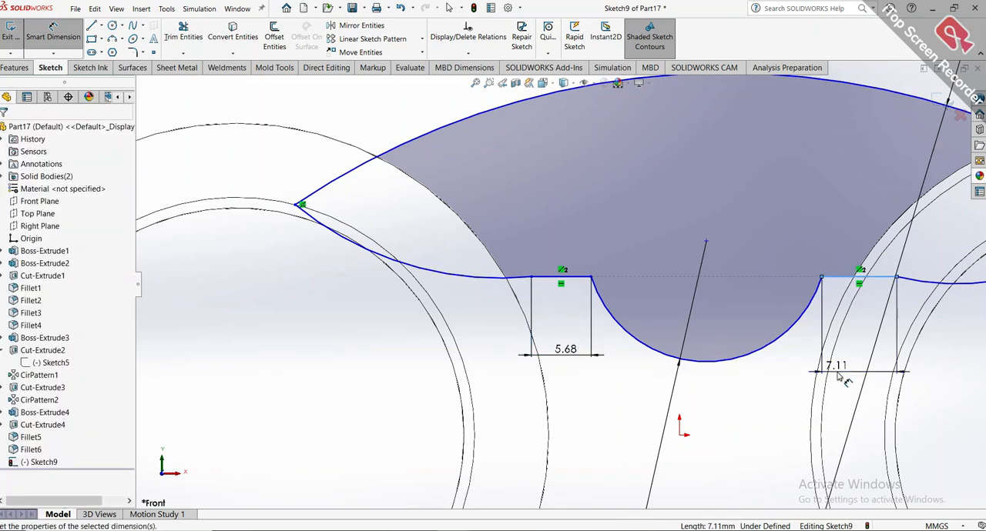
pyautogui.click(839, 375)
pyautogui.press('Return')
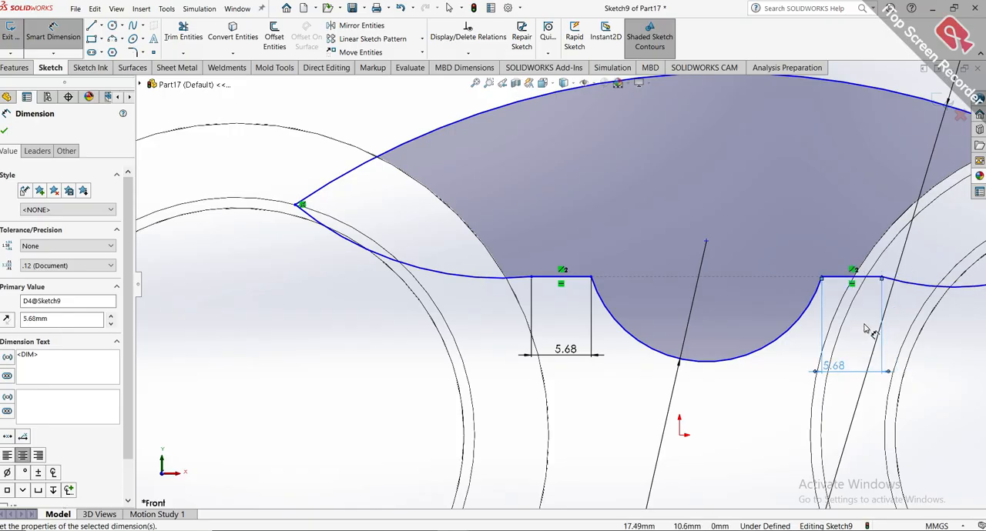
pyautogui.press('Escape')
pyautogui.scroll(3, 864, 329)
pyautogui.press('Escape')
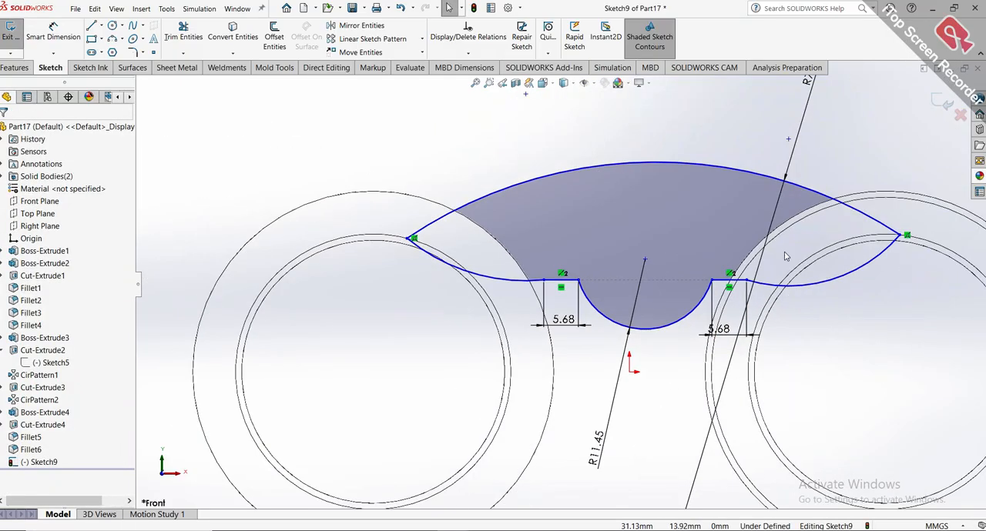
# Switch the model display back to Shaded With Edges and show both barrels from the side.
pyautogui.click(574, 85)
pyautogui.click(565, 99)
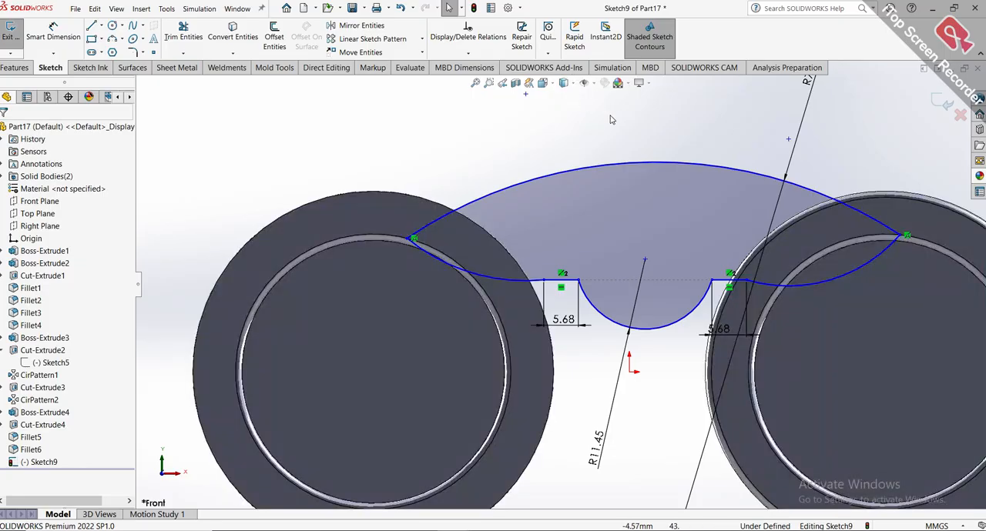
pyautogui.press('f')
pyautogui.moveTo(624, 139); pyautogui.dragTo(542, 201, button='middle')
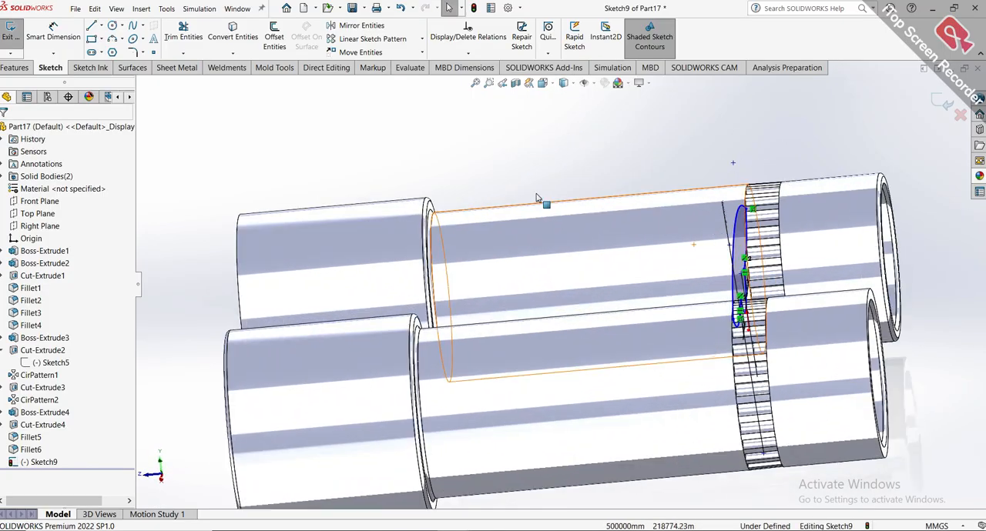
# Extrude the bridge profile 51 mm Blind along the barrels toward their wide ends, with Merge result on.
pyautogui.click(19, 70)
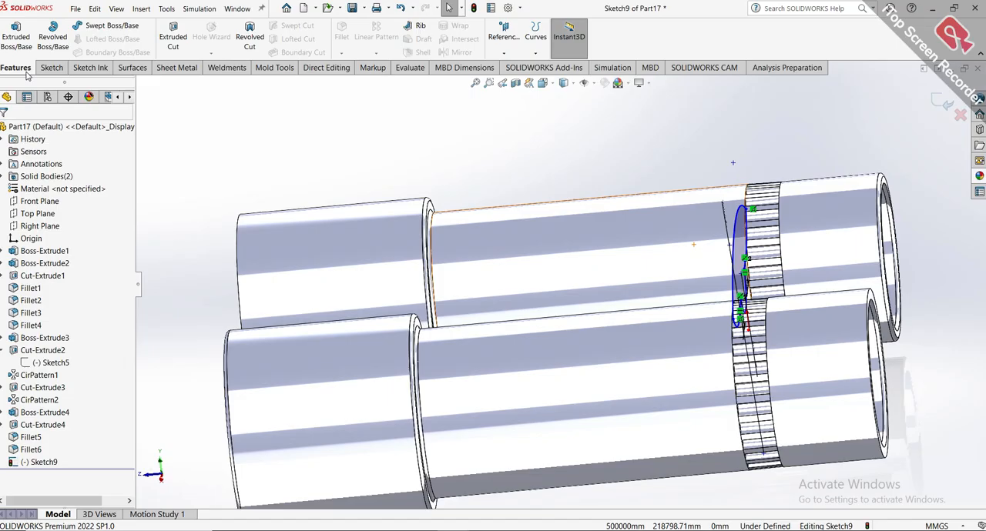
pyautogui.click(27, 45)
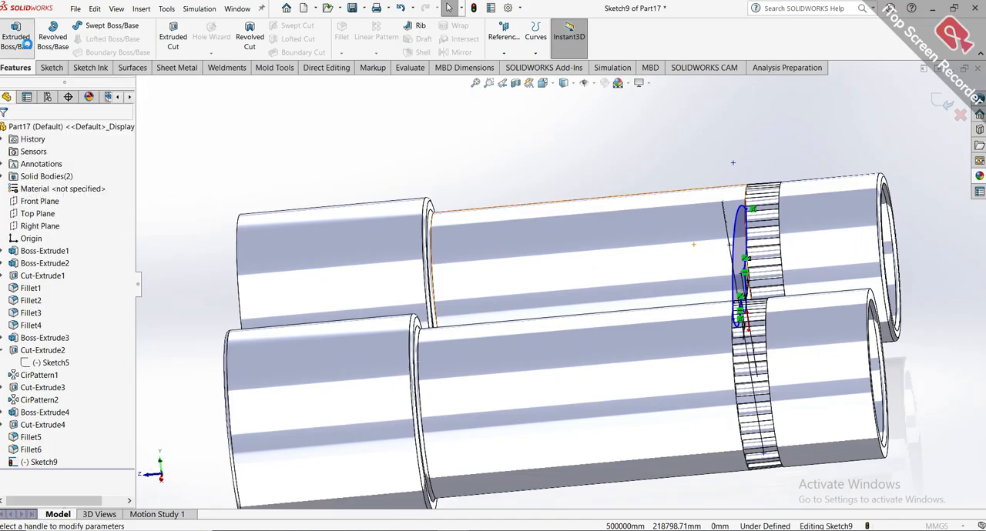
pyautogui.moveTo(634, 266); pyautogui.dragTo(241, 270, button='middle')
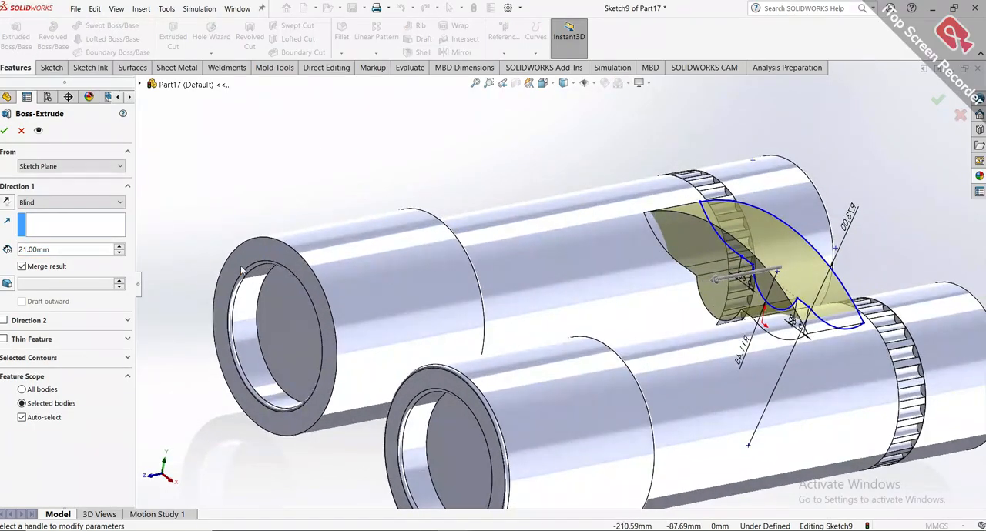
pyautogui.click(121, 248)
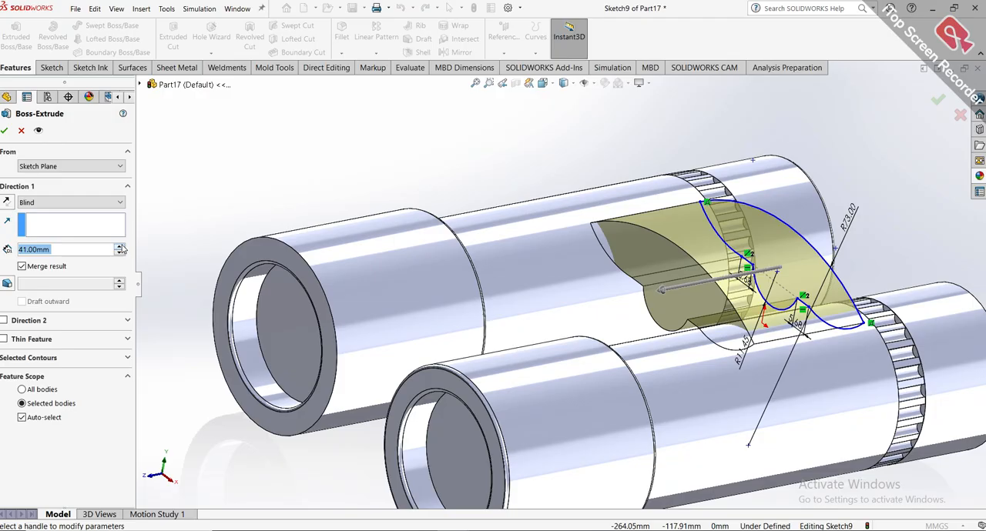
pyautogui.click(120, 248)
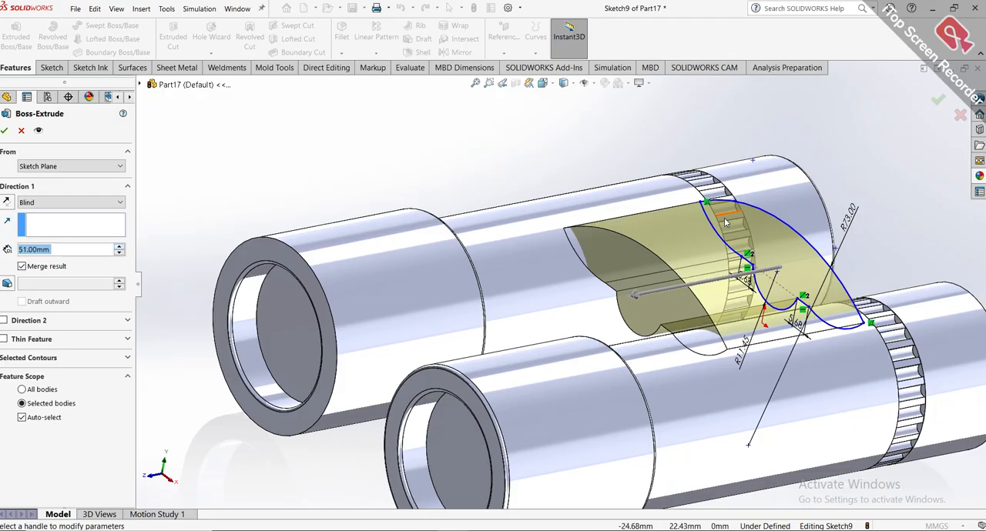
pyautogui.scroll(1, 724, 219)
pyautogui.moveTo(723, 219); pyautogui.dragTo(663, 229, button='middle')
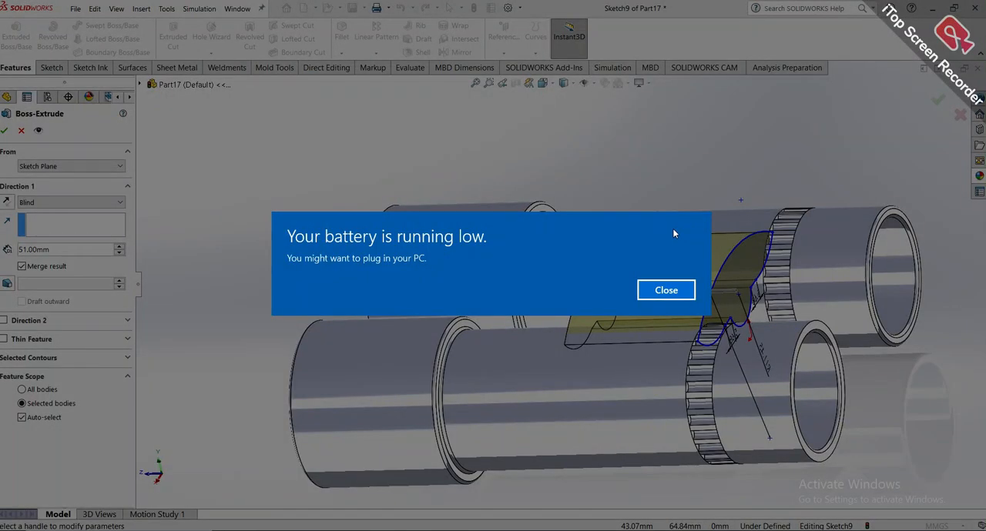
pyautogui.click(669, 289)
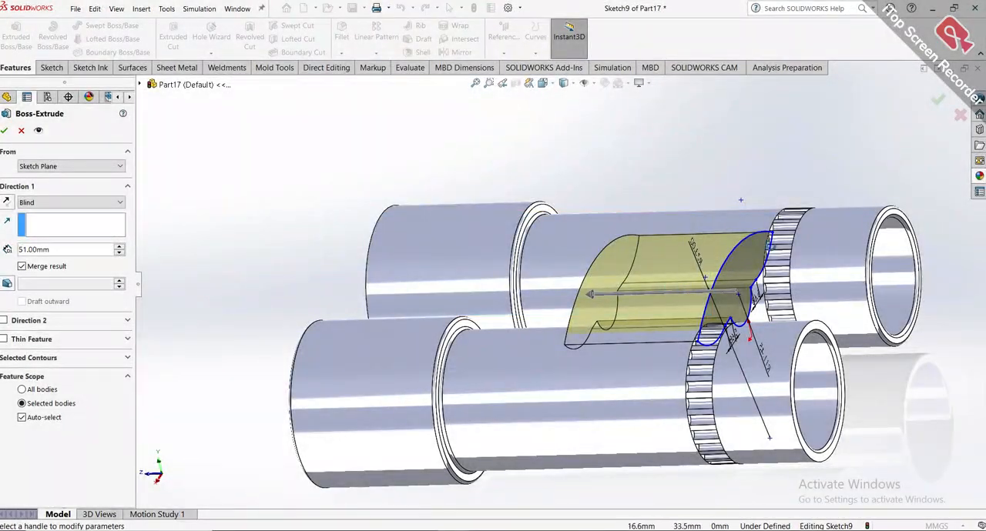
pyautogui.moveTo(835, 199); pyautogui.dragTo(890, 203, button='middle')
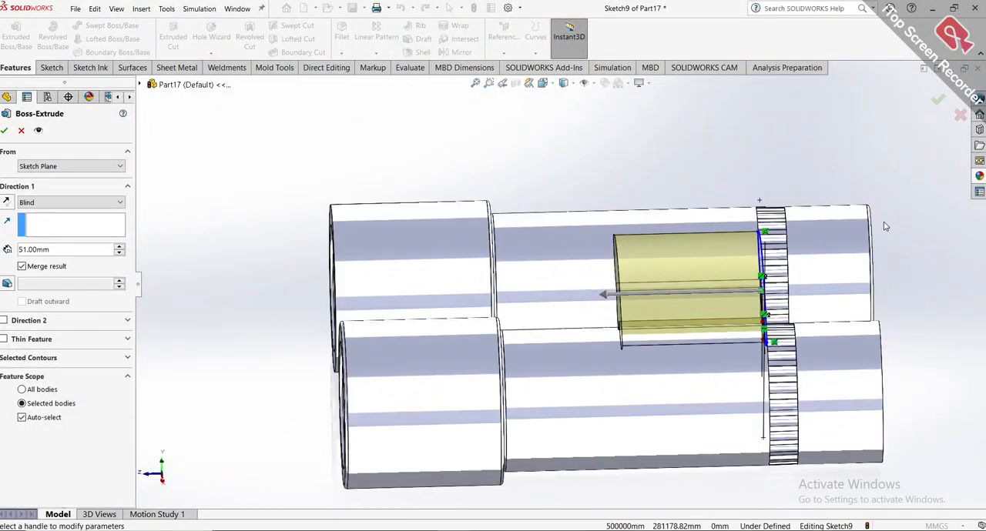
pyautogui.scroll(1, 885, 226)
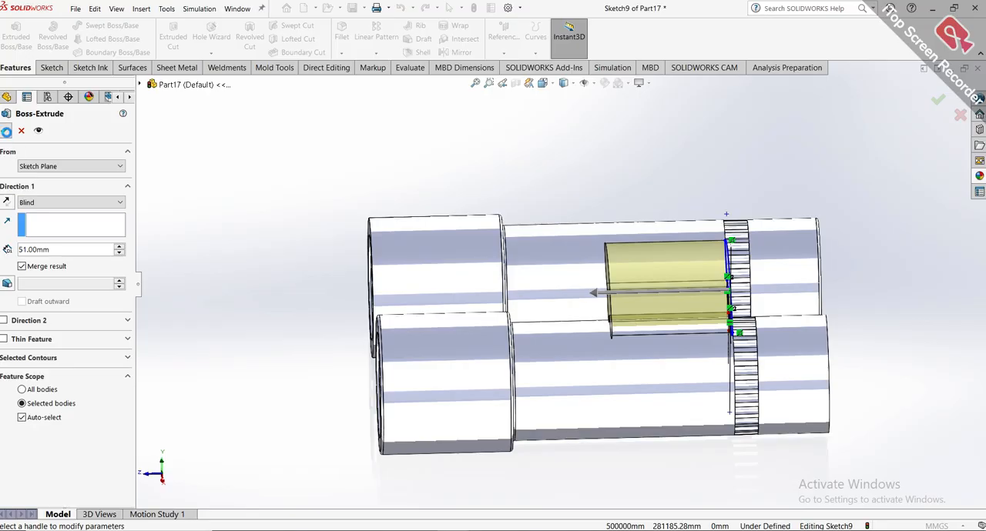
pyautogui.press('Return')
# Examine the extruded bridge between the two barrels from the isometric view and from several sides.
pyautogui.moveTo(855, 257); pyautogui.dragTo(472, 351, button='middle')
pyautogui.click(825, 171)
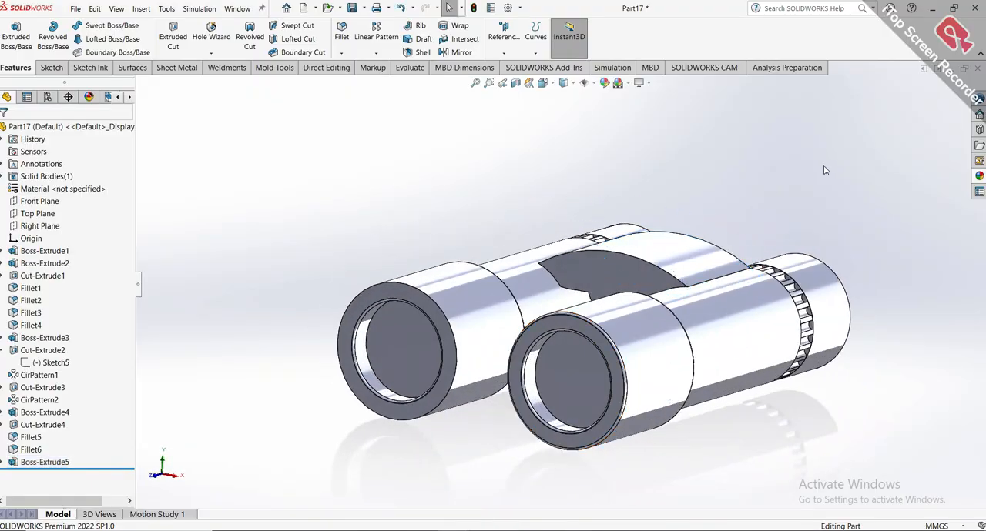
pyautogui.hotkey('ctrl', '7')
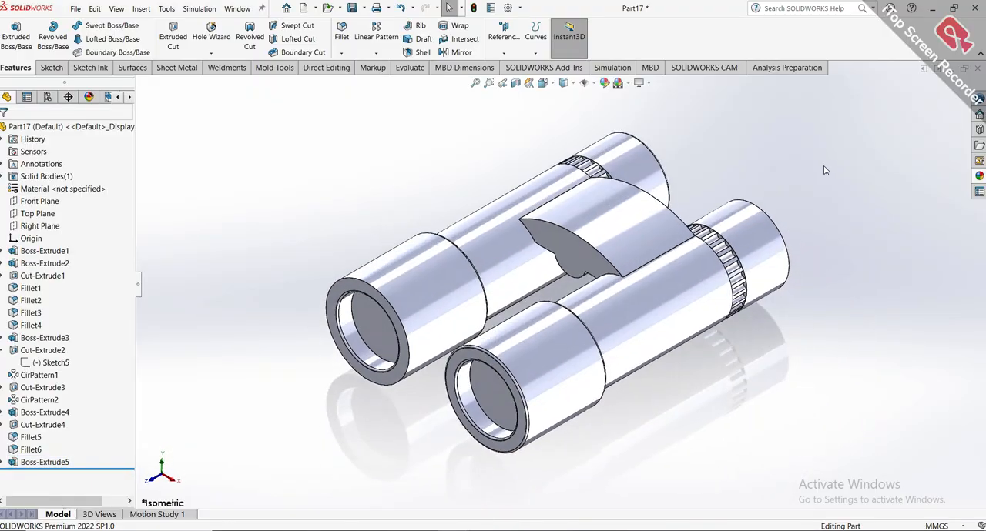
pyautogui.moveTo(821, 168); pyautogui.dragTo(781, 338, button='middle')
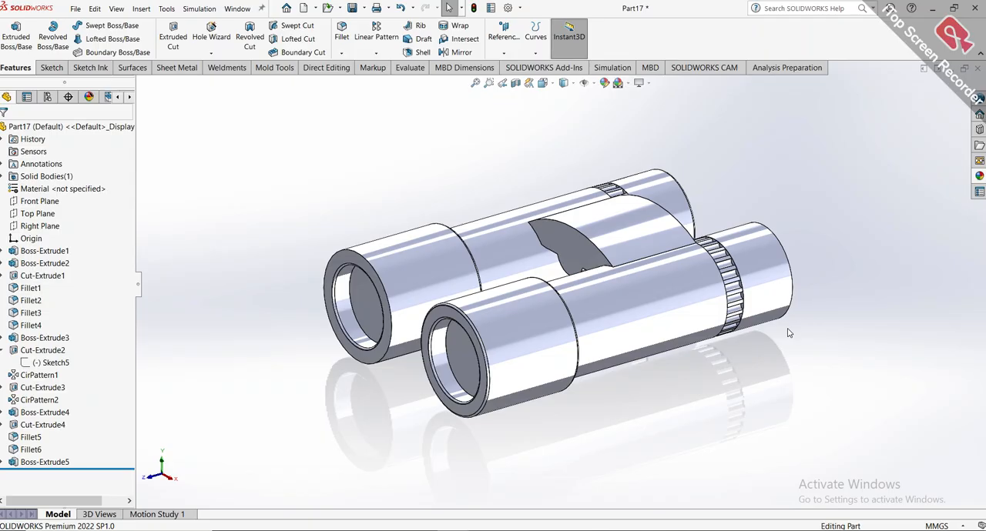
pyautogui.scroll(-2, 593, 243)
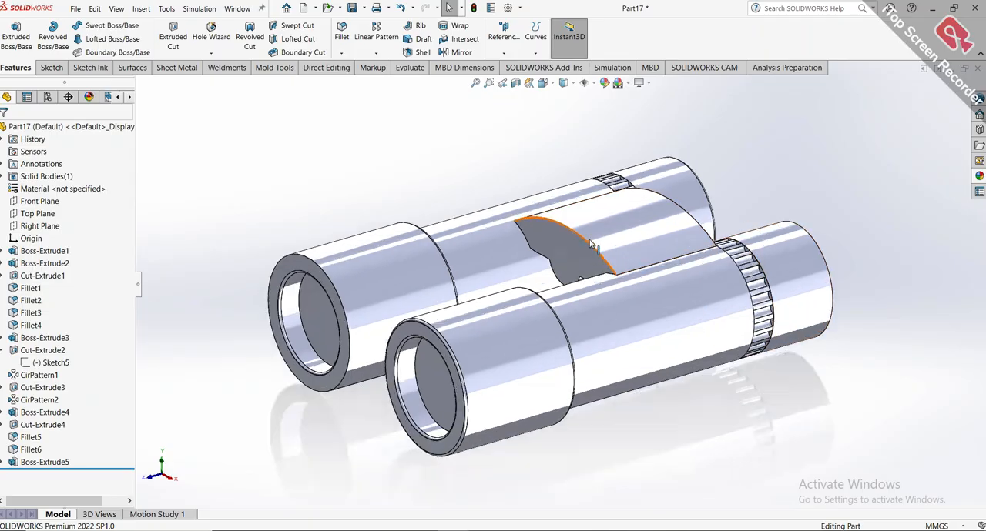
pyautogui.scroll(3, 589, 243)
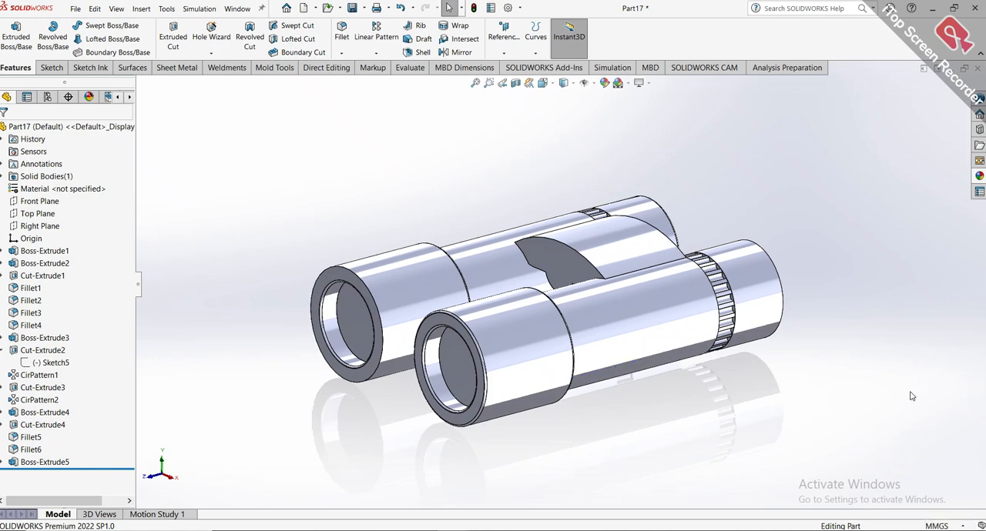
pyautogui.moveTo(855, 348); pyautogui.dragTo(645, 464, button='middle')
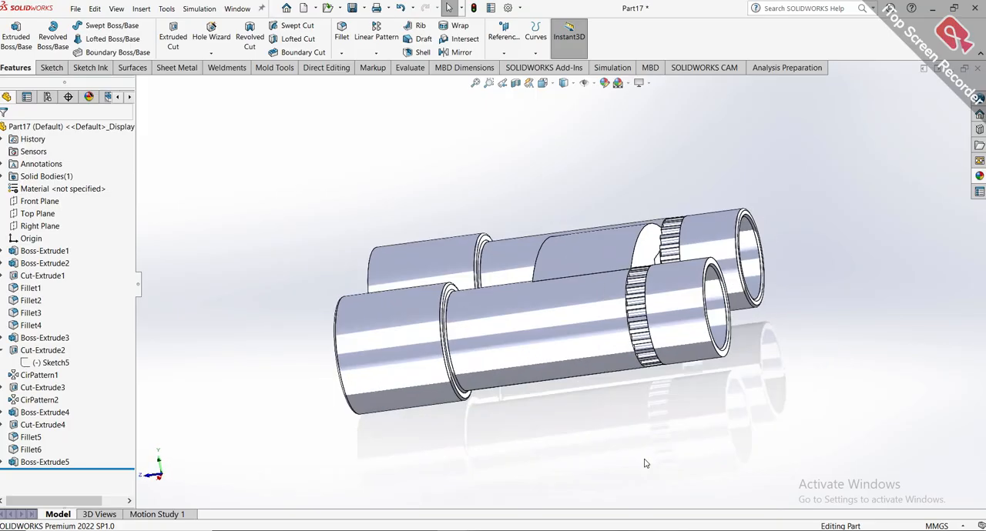
# Switch to the finished green binoculars reference part and select the top face of its bridge to locate its feature.
pyautogui.click(447, 529)
pyautogui.click(348, 509)
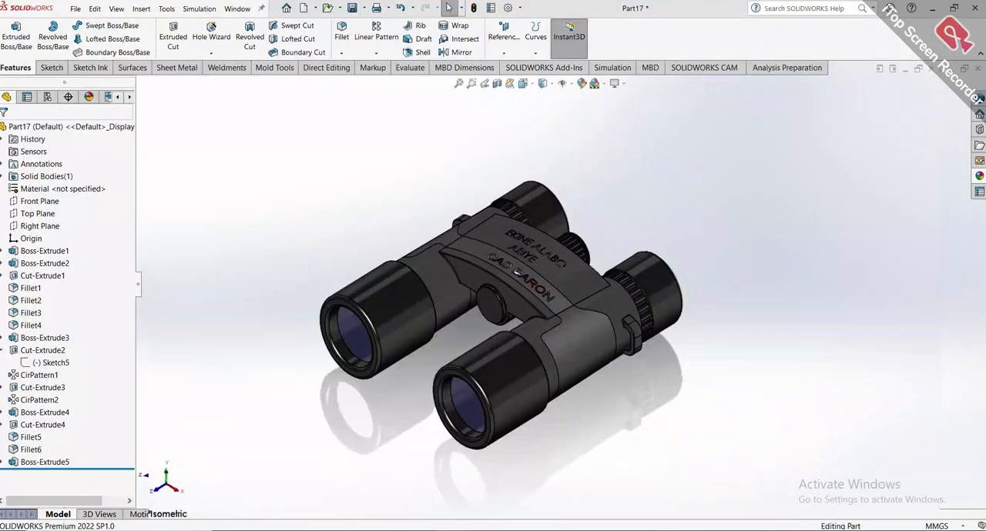
pyautogui.click(473, 529)
pyautogui.click(483, 515)
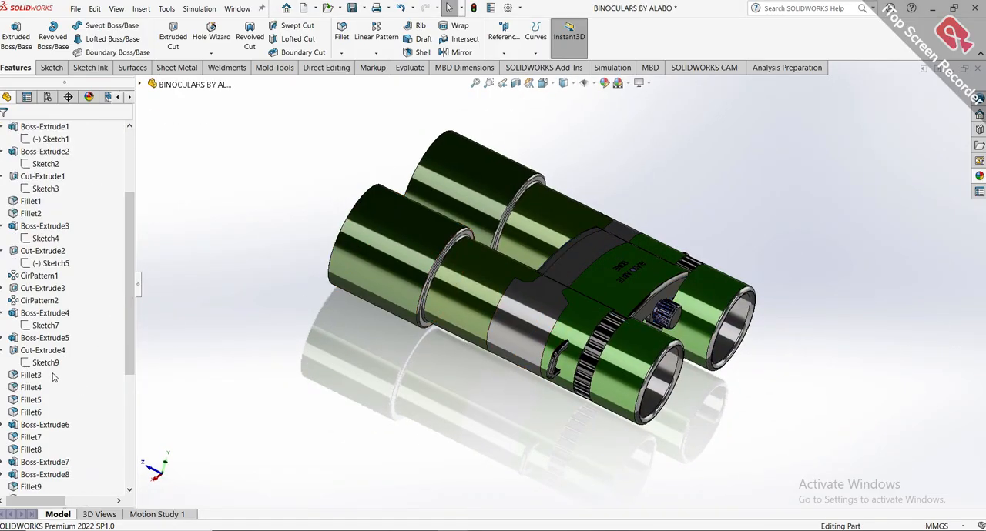
pyautogui.click(601, 281)
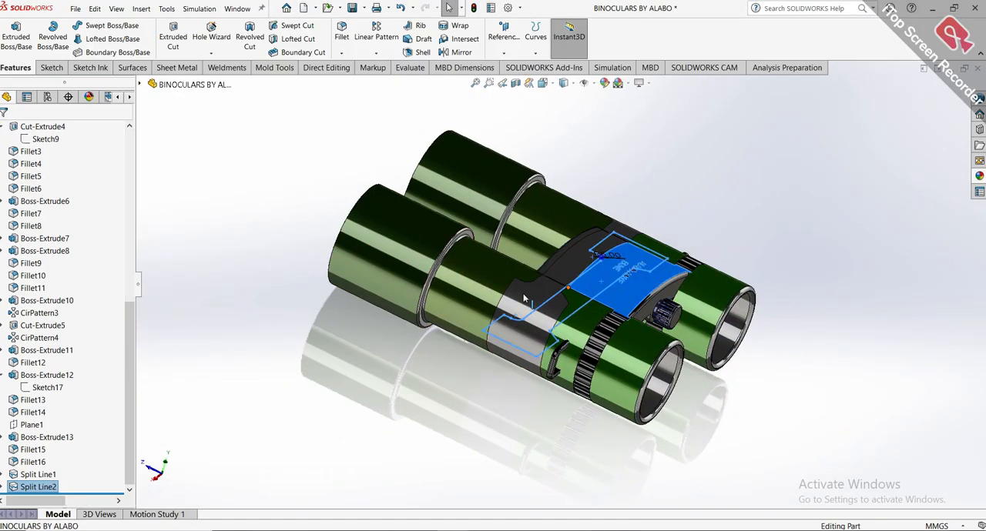
# Check the reference part's features from Fillet12 back to Boss-Extrude7 to see which geometry each one creates.
pyautogui.click(34, 363)
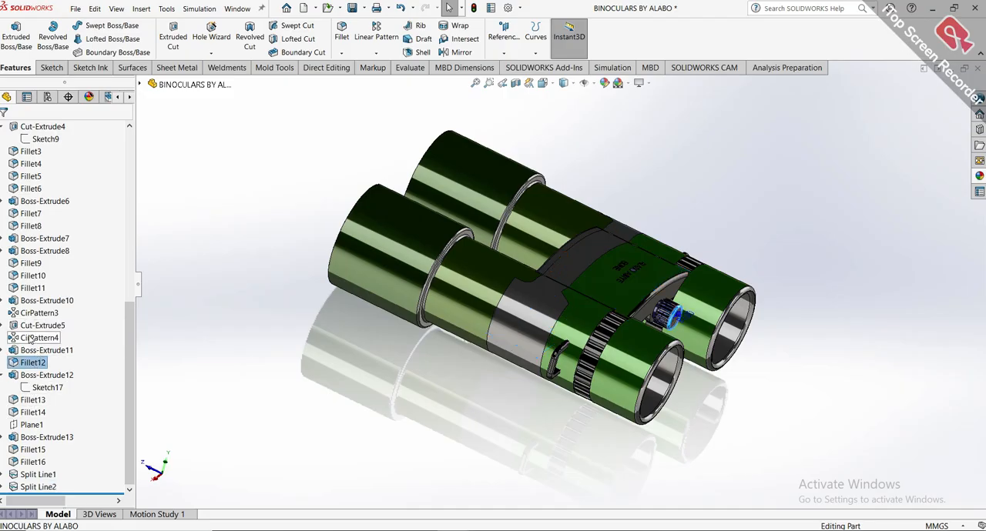
pyautogui.click(39, 338)
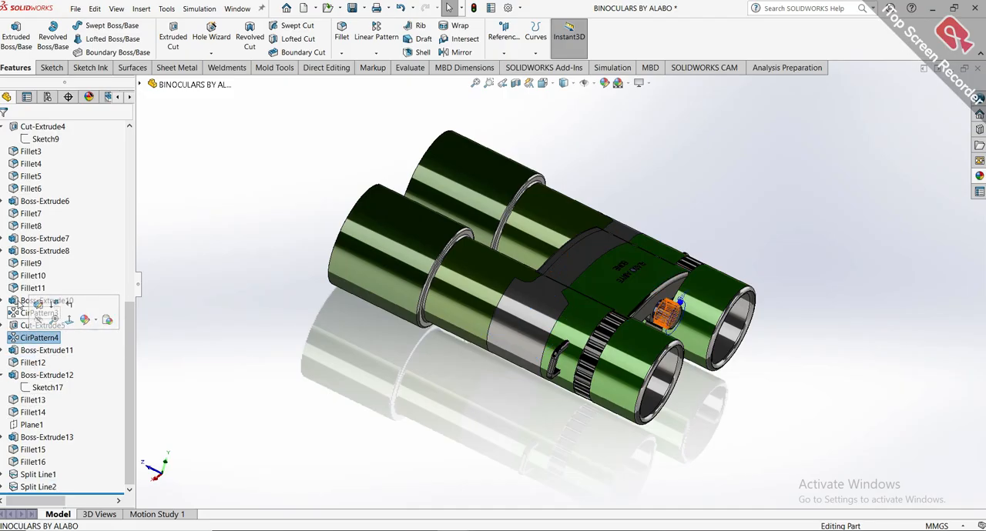
pyautogui.click(21, 288)
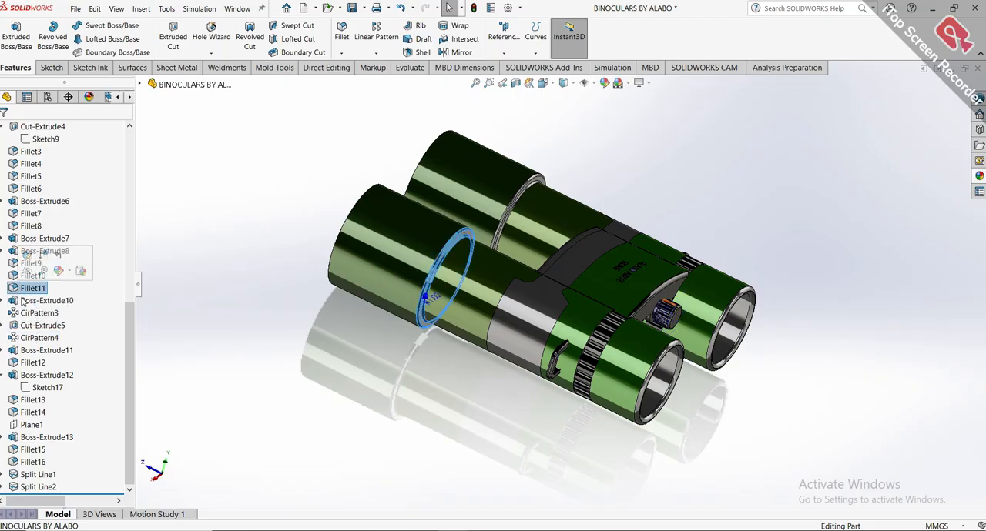
pyautogui.click(25, 301)
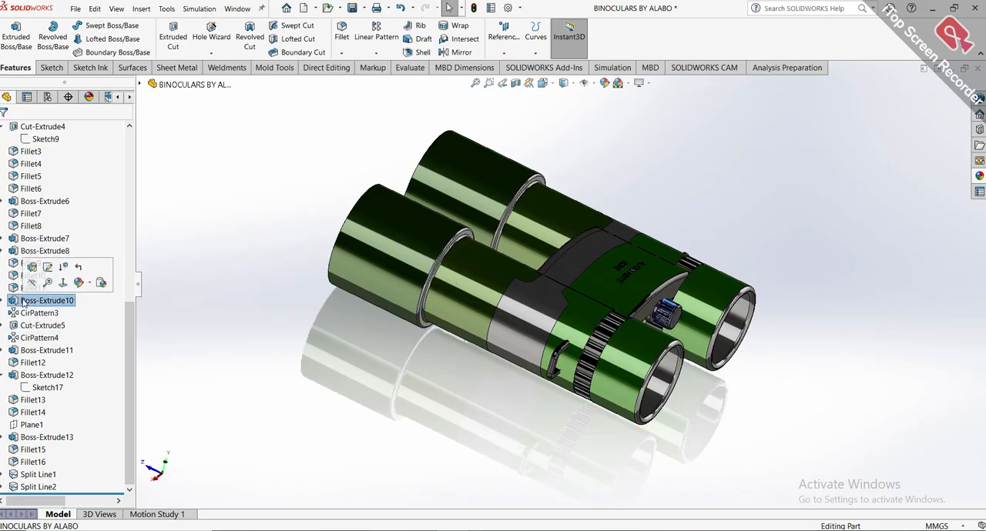
pyautogui.click(13, 252)
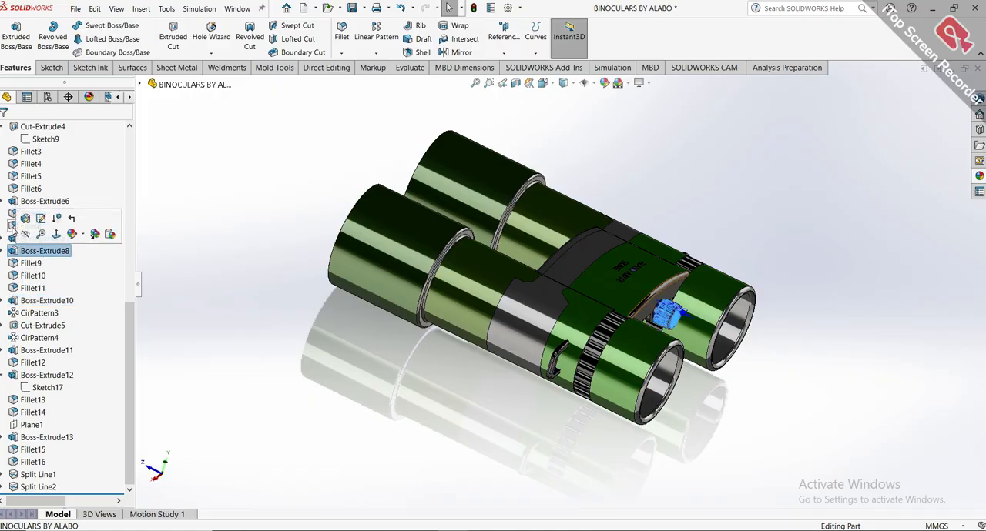
pyautogui.click(12, 229)
pyautogui.click(23, 252)
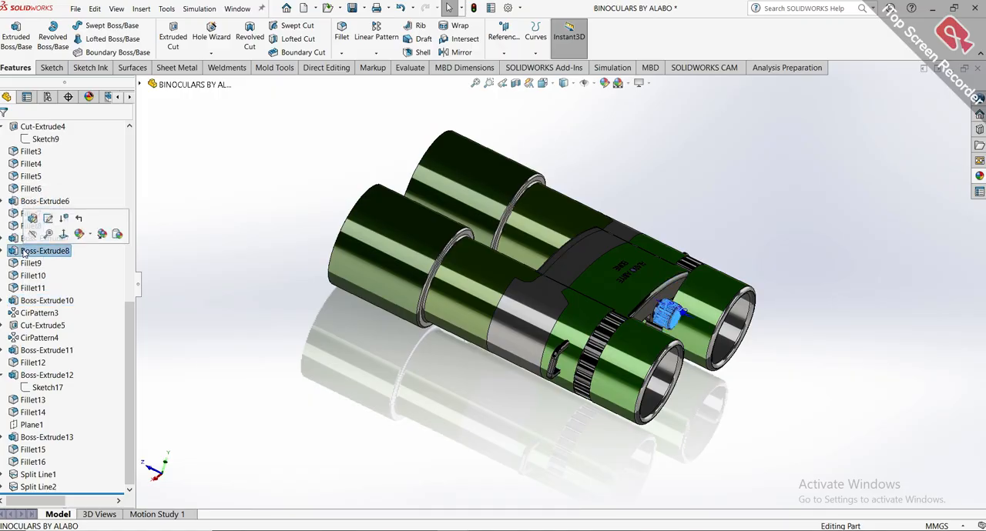
pyautogui.click(23, 239)
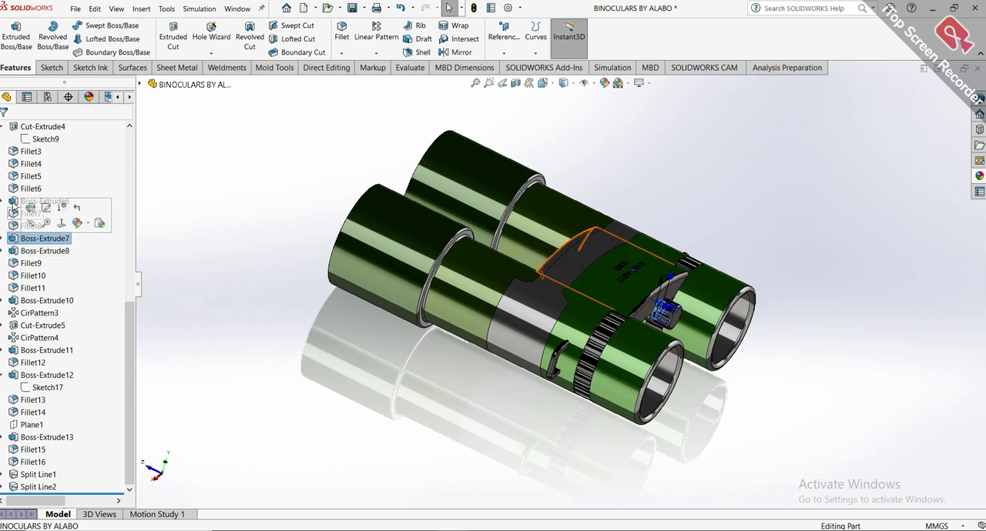
# Inspect Sketch9, Boss-Extrude6, Fillet7 and Boss-Extrude7 in the reference to identify the bridge and the features following it.
pyautogui.scroll(1, 12, 187)
pyautogui.click(42, 176)
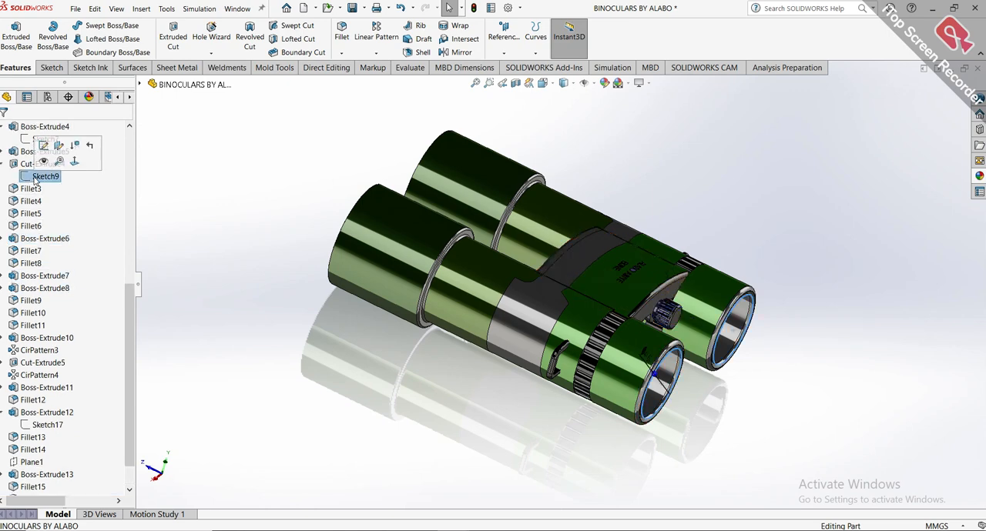
pyautogui.click(35, 239)
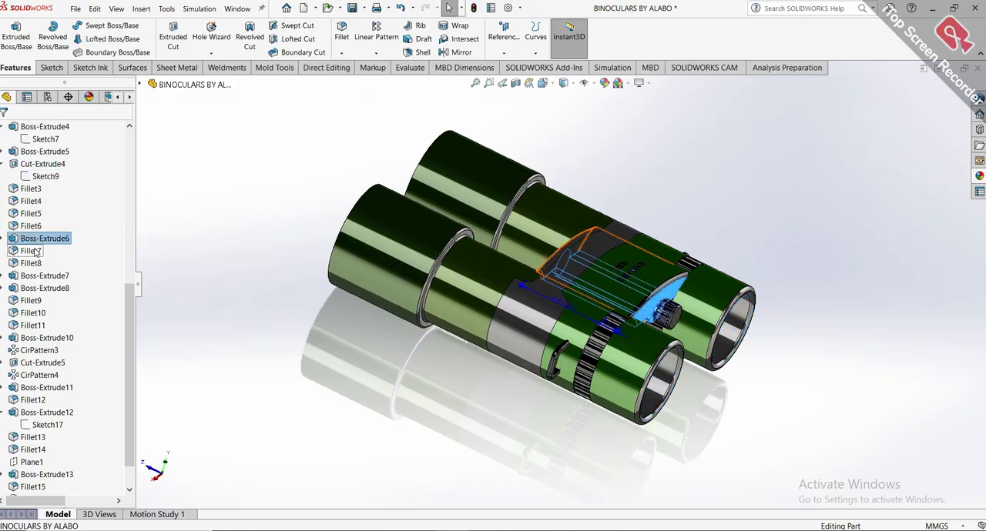
pyautogui.click(34, 251)
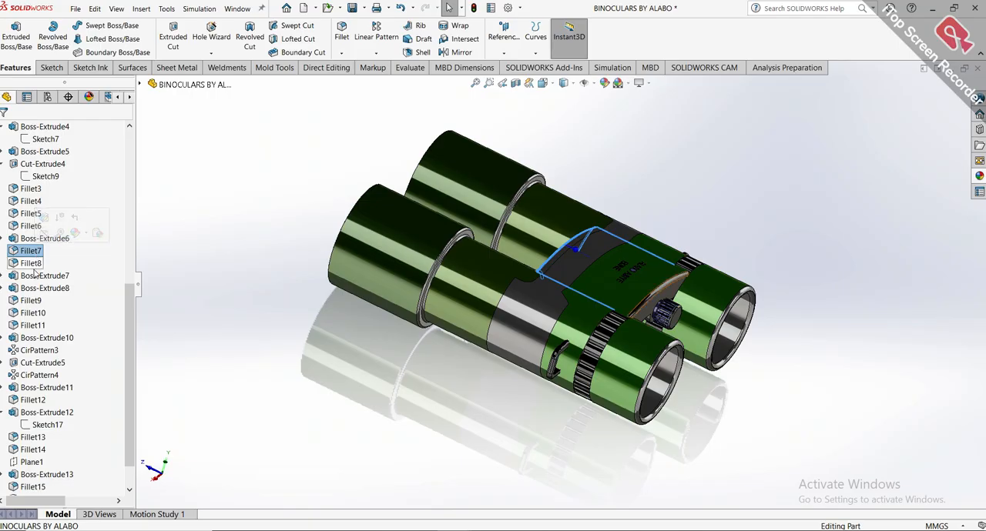
pyautogui.click(35, 277)
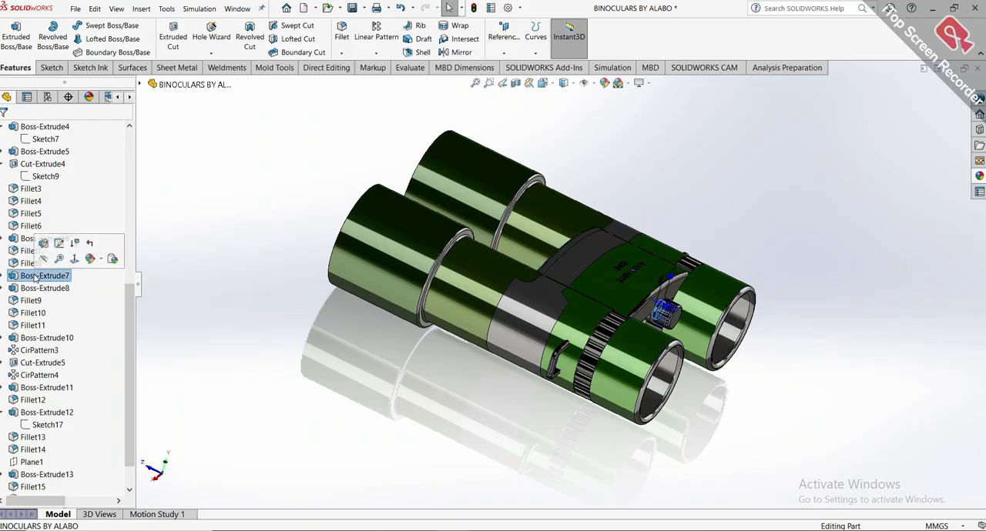
# Switch back to Part17 and start a 1 mm symmetric fillet on the curved upper edges at both ends of the bridge.
pyautogui.moveTo(452, 529)
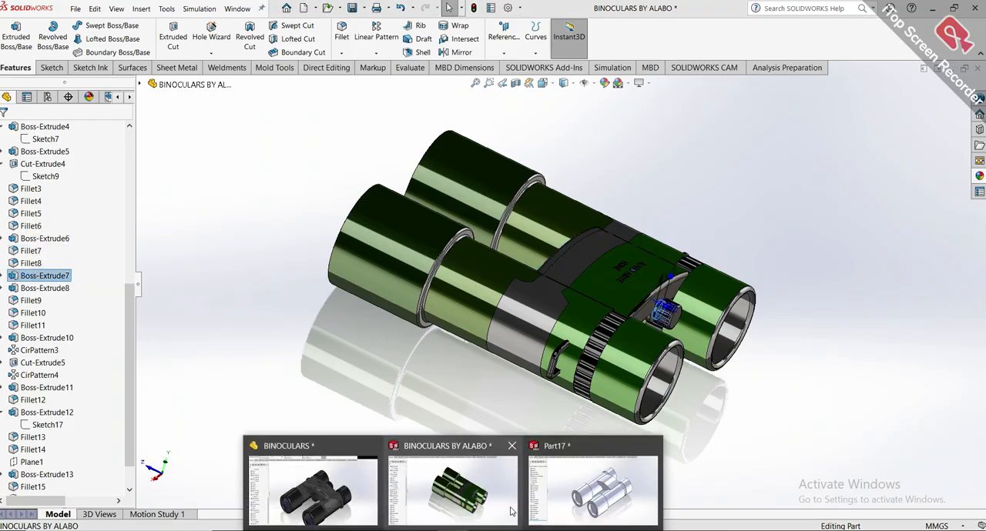
pyautogui.click(539, 498)
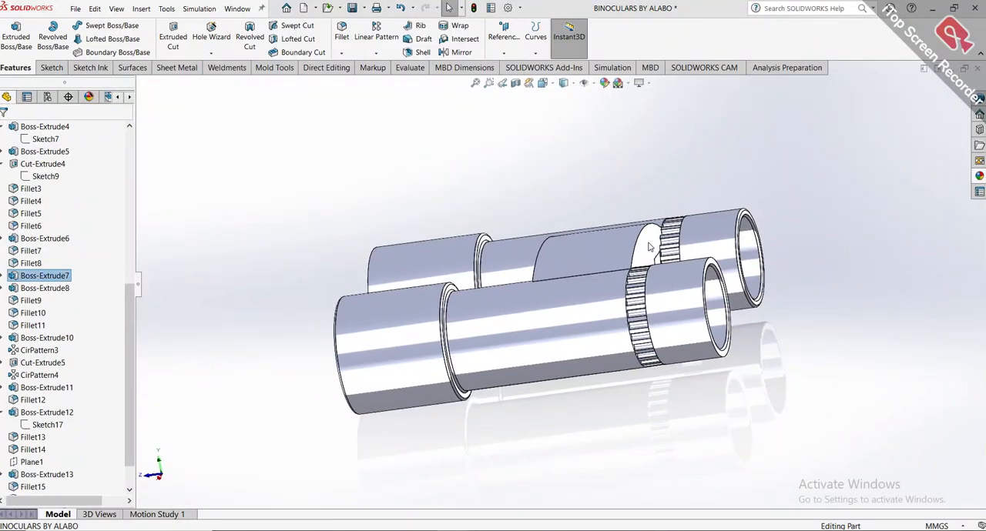
pyautogui.moveTo(621, 256); pyautogui.dragTo(626, 306, button='middle')
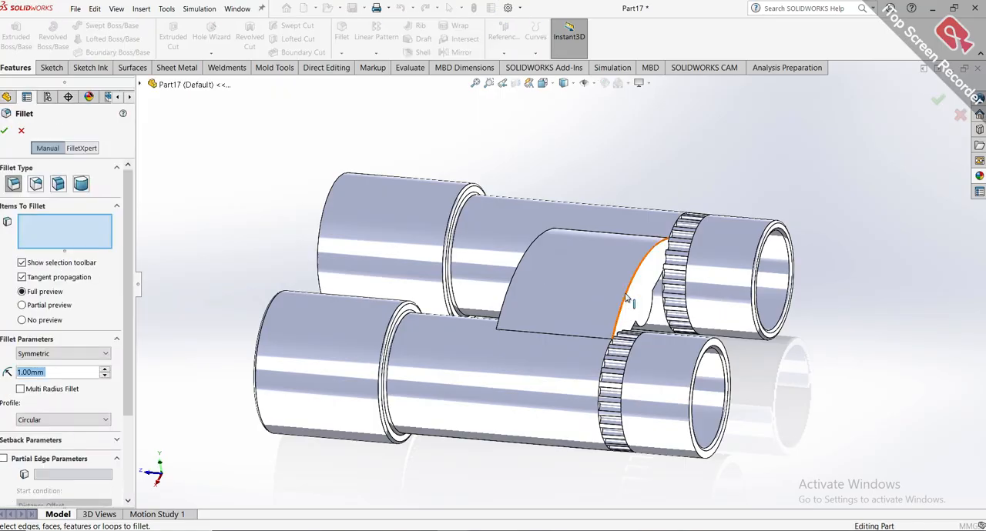
pyautogui.click(626, 300)
pyautogui.moveTo(541, 259); pyautogui.dragTo(586, 271, button='middle')
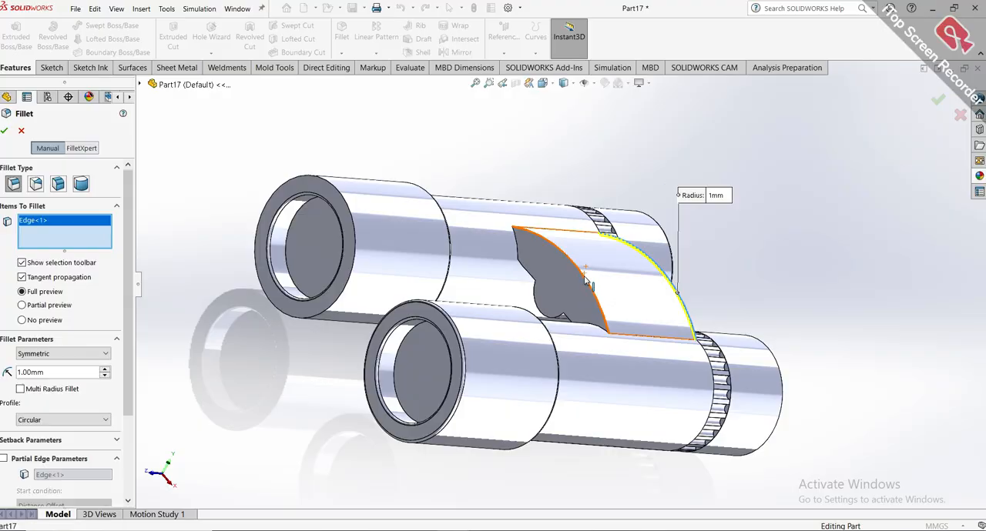
pyautogui.click(584, 280)
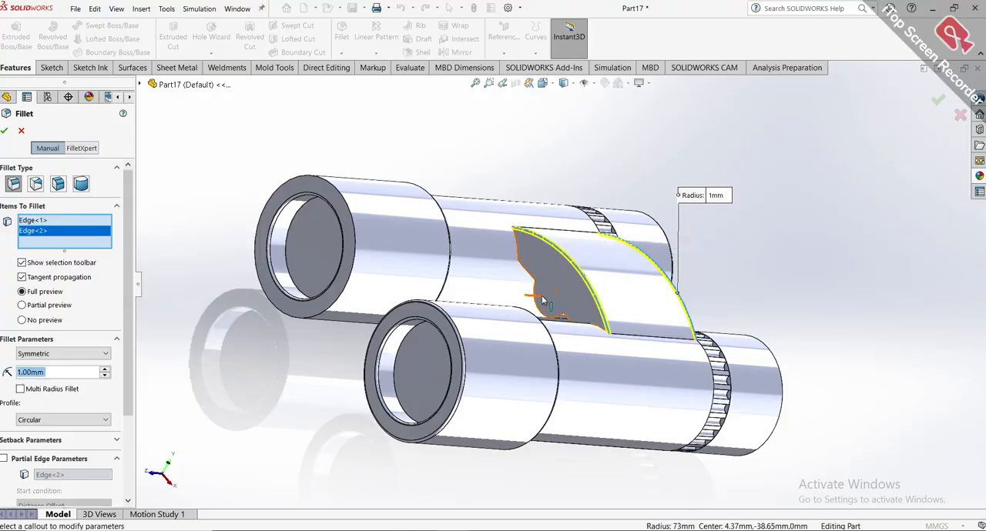
# Add the rounded underside edge and the adjoining straight edges of the bridge's wide-end face to the fillet.
pyautogui.scroll(-3, 542, 301)
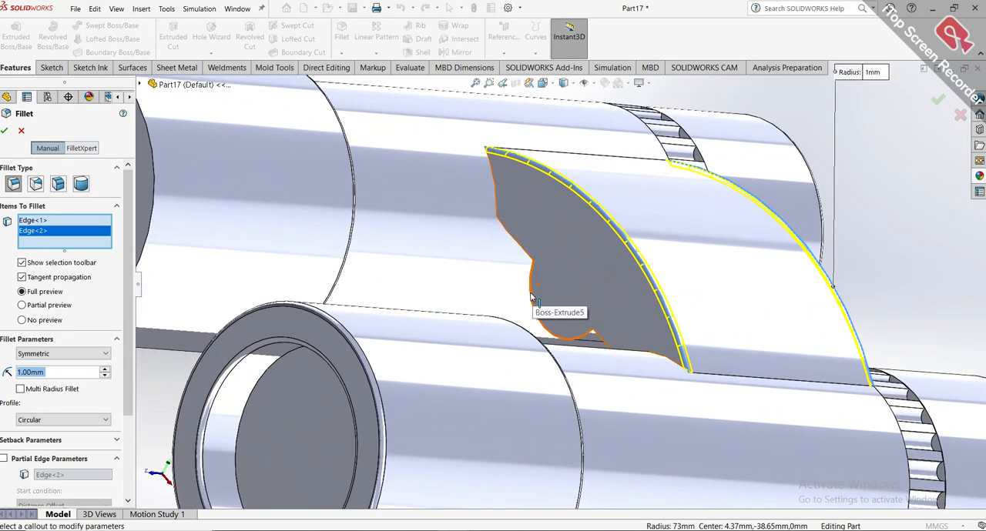
pyautogui.click(534, 283)
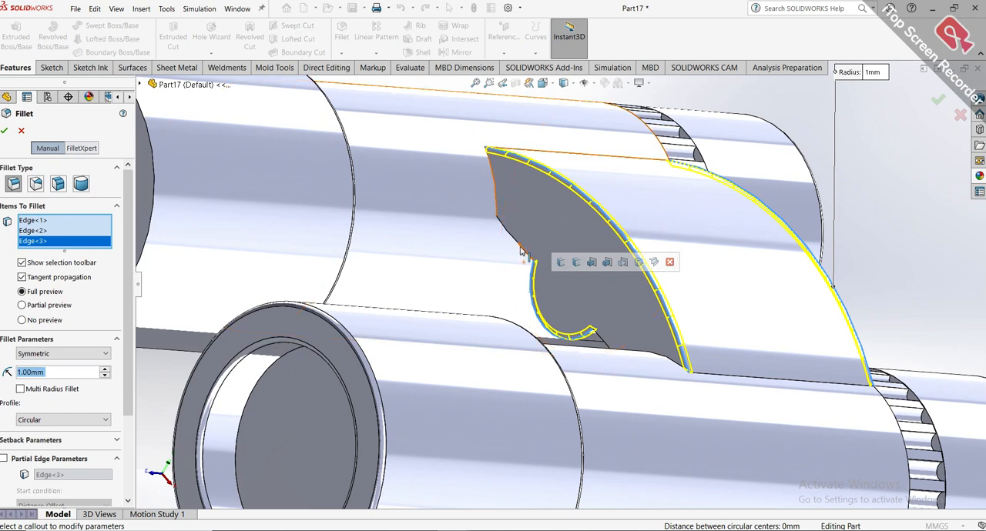
pyautogui.click(514, 242)
pyautogui.click(494, 201)
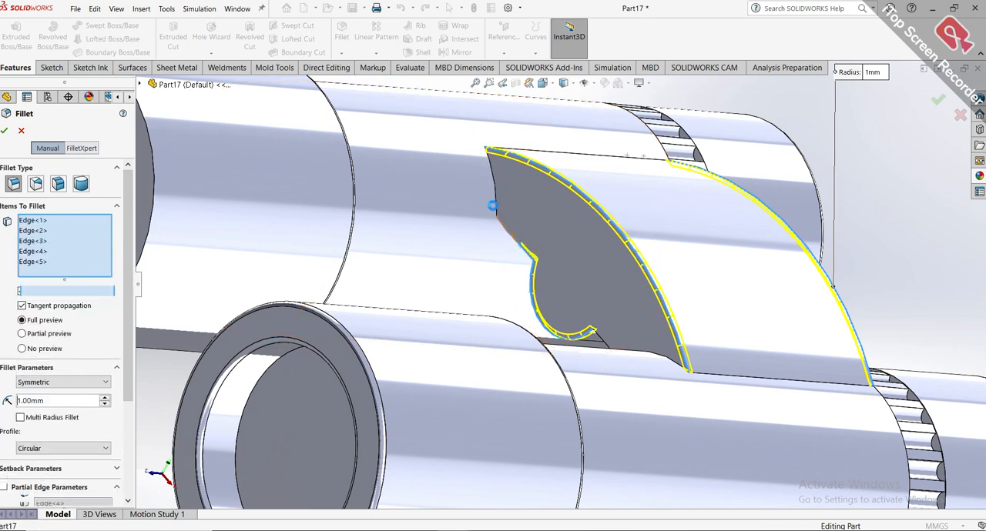
pyautogui.click(495, 198)
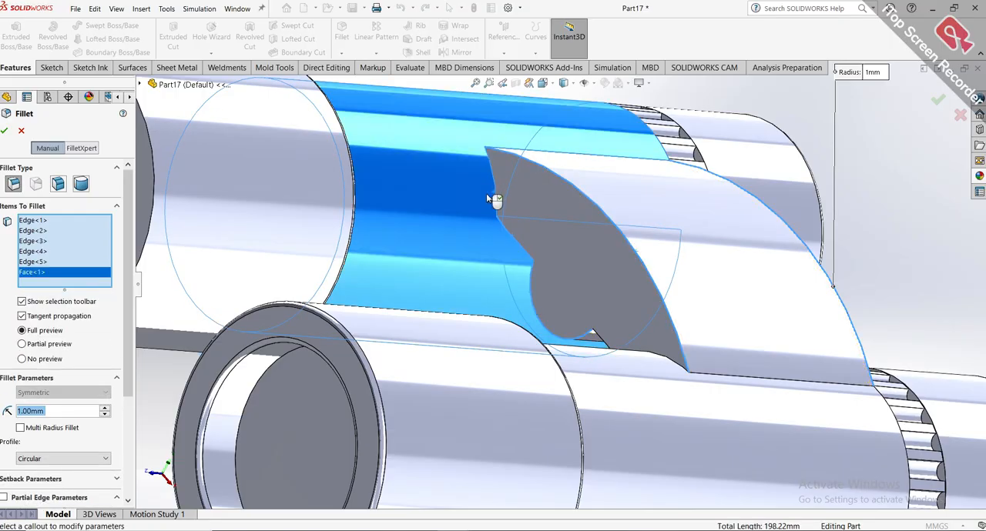
pyautogui.click(486, 193)
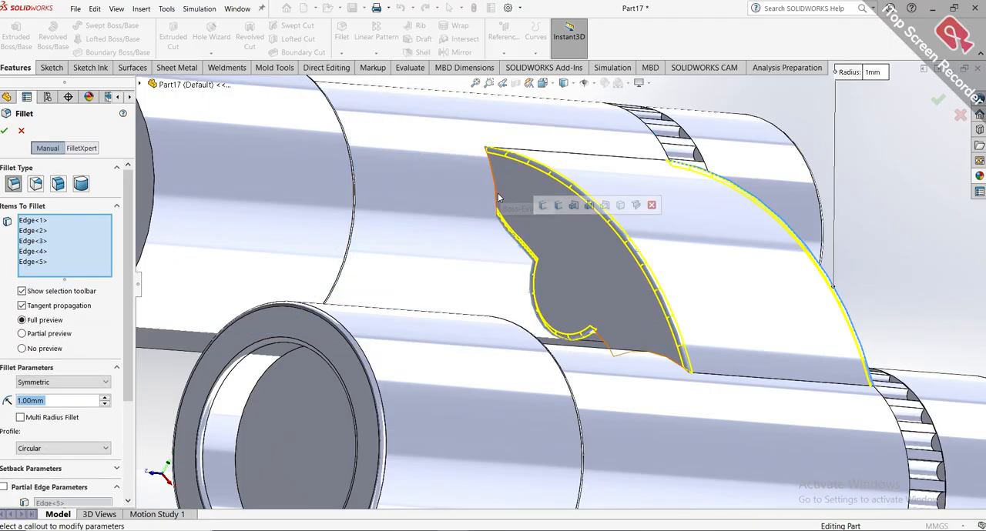
pyautogui.click(496, 195)
pyautogui.scroll(4, 526, 226)
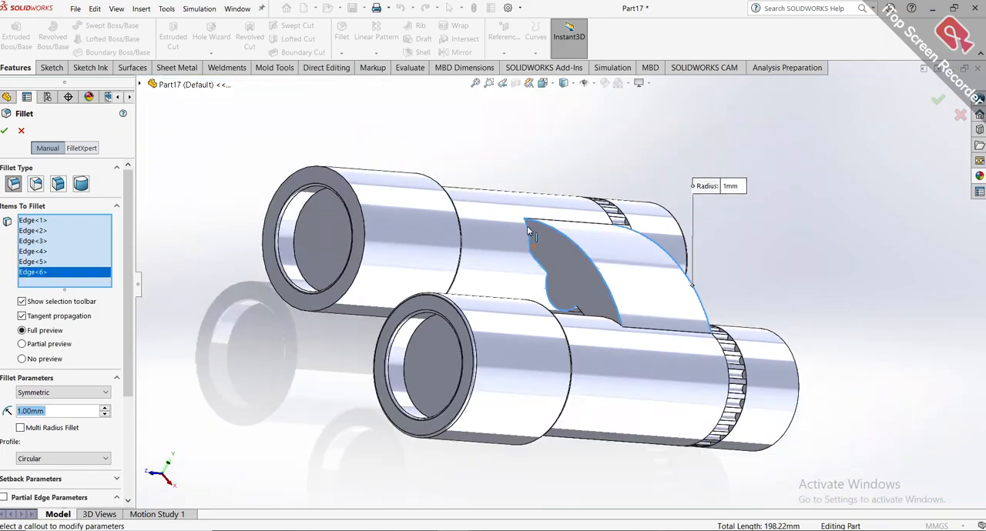
pyautogui.rightClick(98, 273)
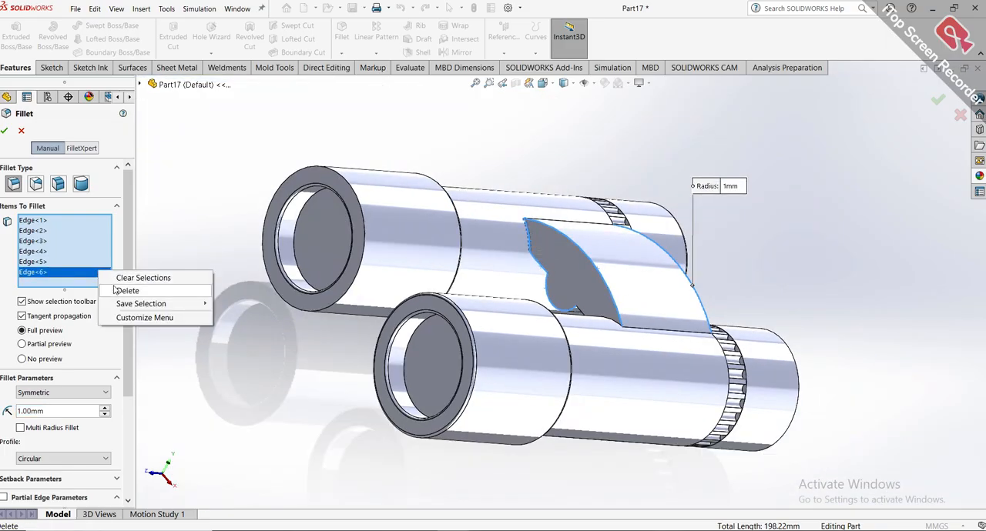
pyautogui.click(163, 287)
# Add the two adjoining sloped underside edges of the bridge's eyepiece-end face to the 1 mm fillet.
pyautogui.scroll(-1, 595, 312)
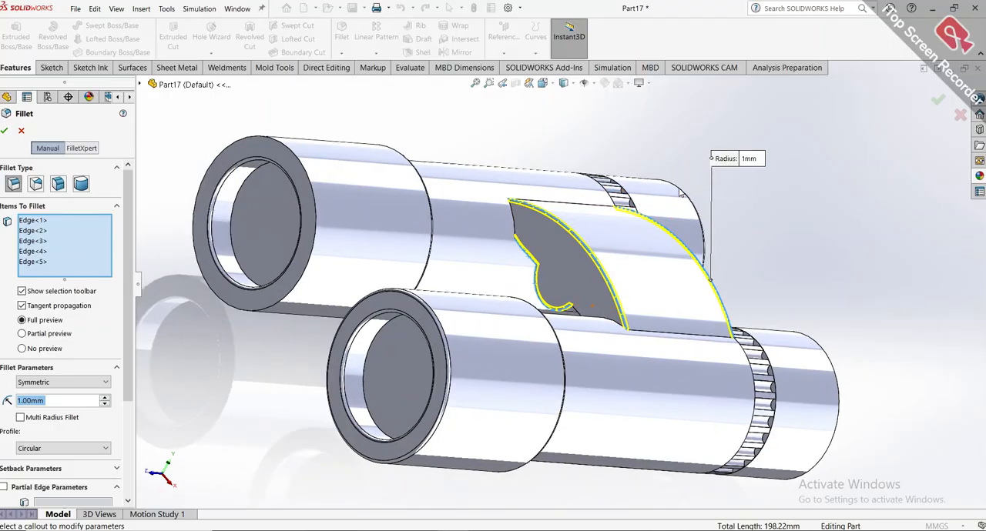
pyautogui.moveTo(681, 194); pyautogui.dragTo(627, 243, button='middle')
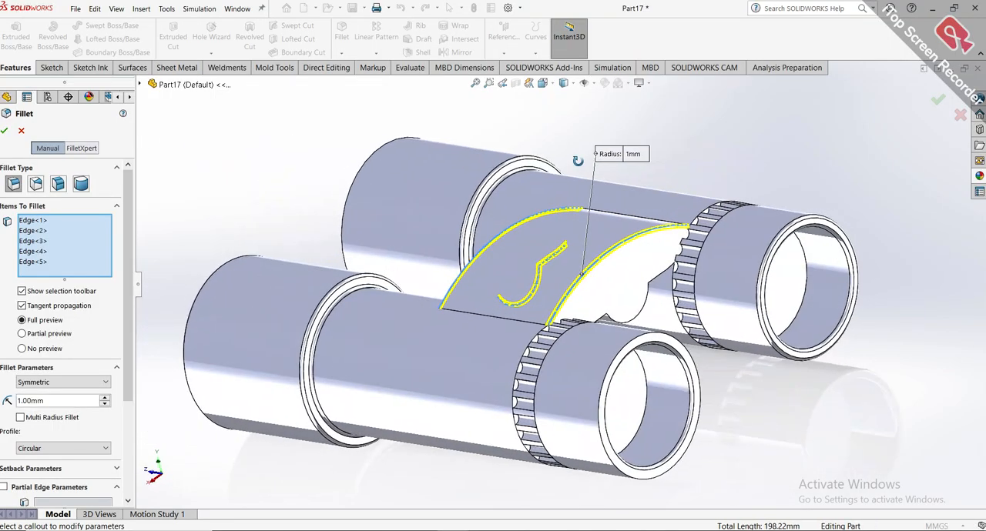
pyautogui.click(658, 283)
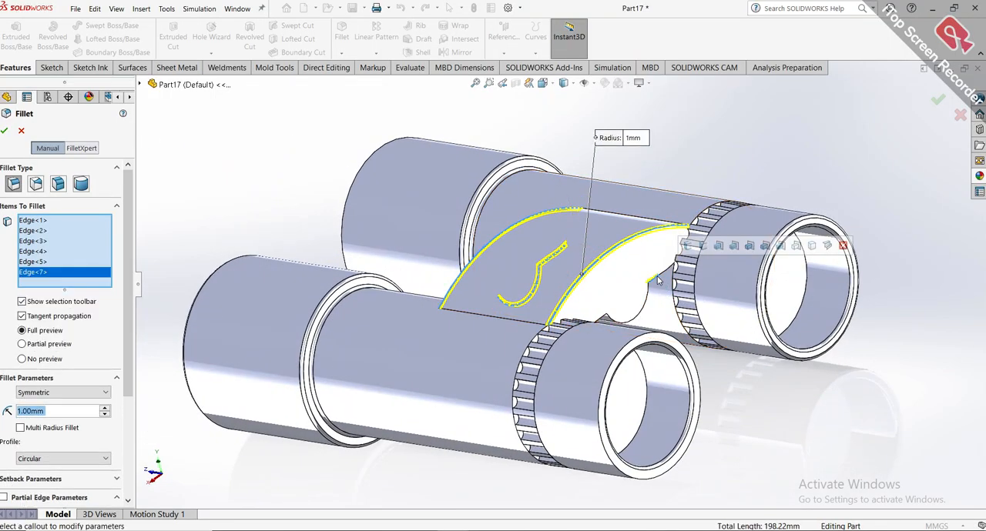
pyautogui.scroll(-5, 656, 276)
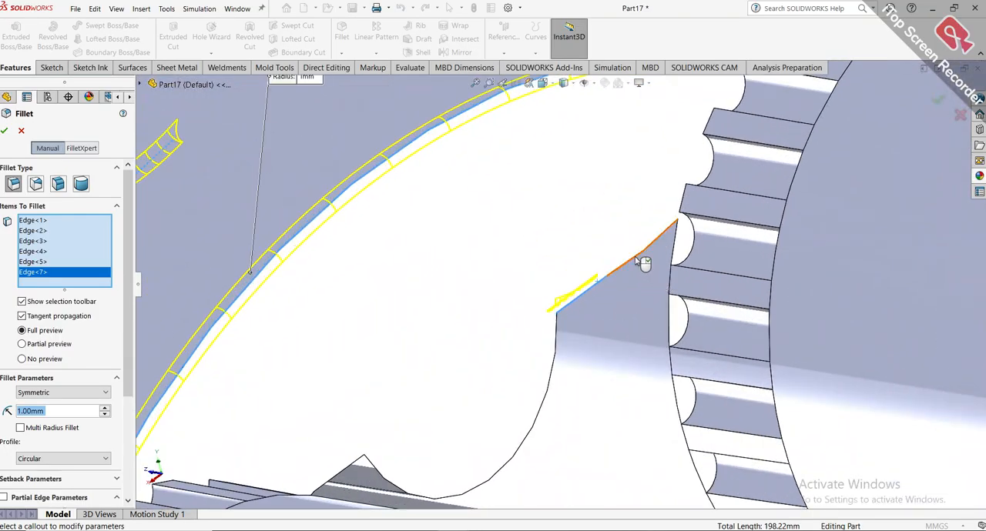
pyautogui.click(637, 260)
# Add the short sloped edge on the opposite side of the eyepiece-end face, apply the 1 mm fillet and show the isometric view.
pyautogui.scroll(5, 635, 255)
pyautogui.scroll(-4, 486, 355)
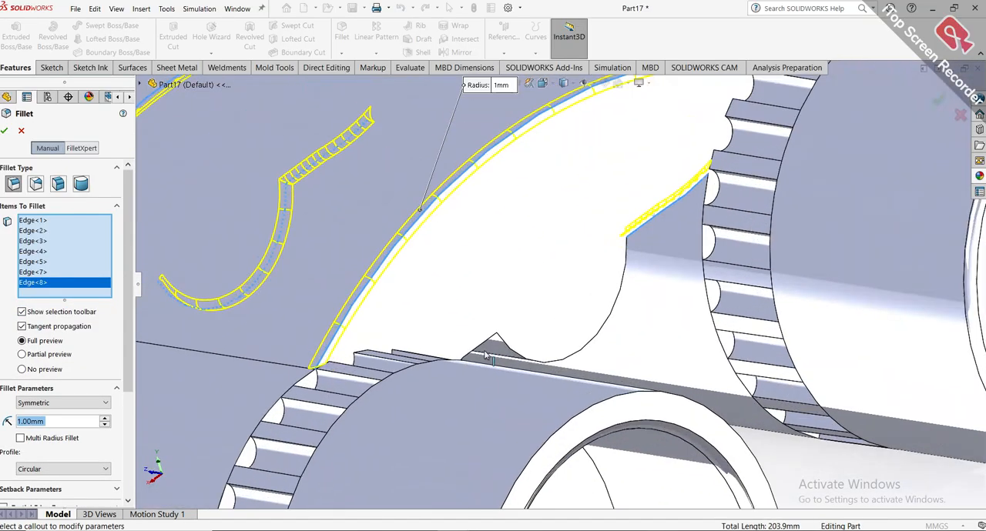
pyautogui.scroll(-2, 484, 352)
pyautogui.click(480, 342)
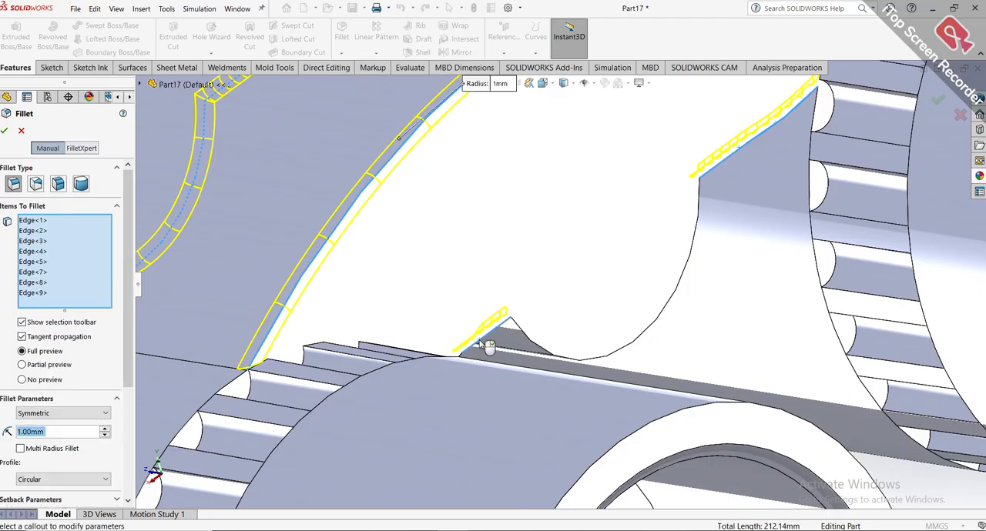
pyautogui.click(5, 131)
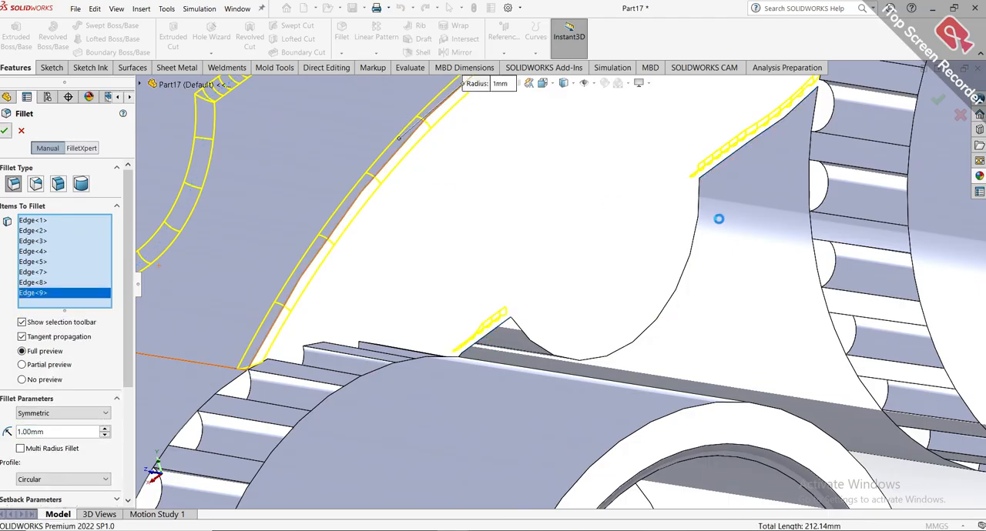
pyautogui.scroll(5, 718, 221)
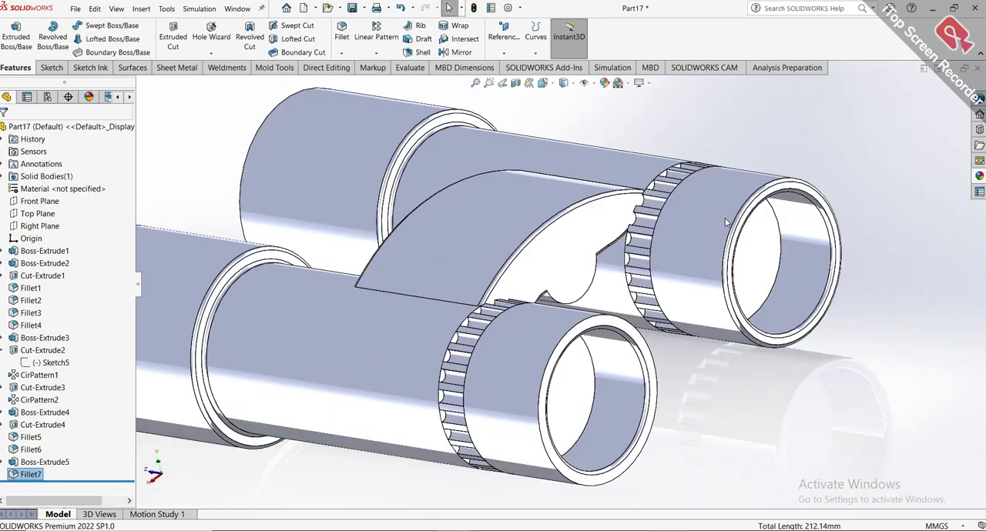
pyautogui.scroll(3, 726, 219)
pyautogui.moveTo(725, 219); pyautogui.dragTo(810, 254, button='middle')
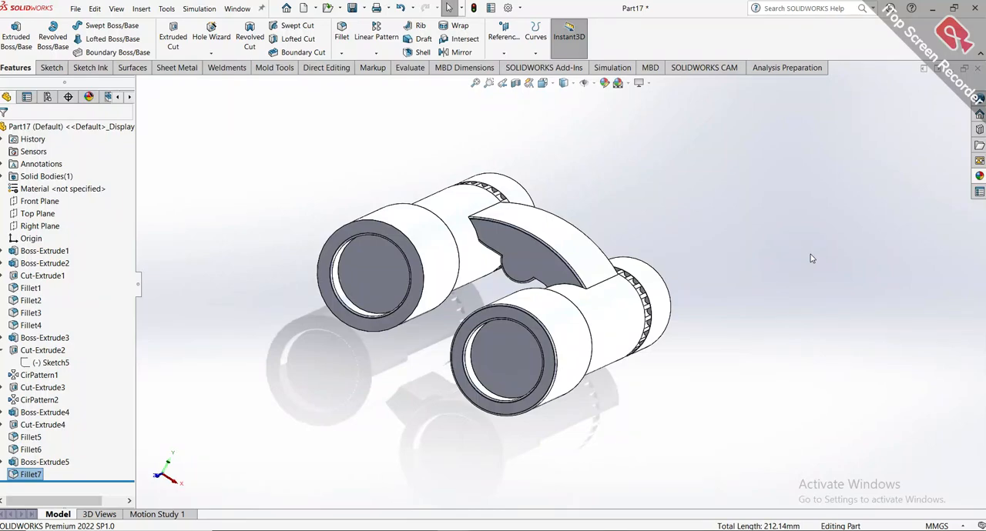
pyautogui.hotkey('ctrl', '7')
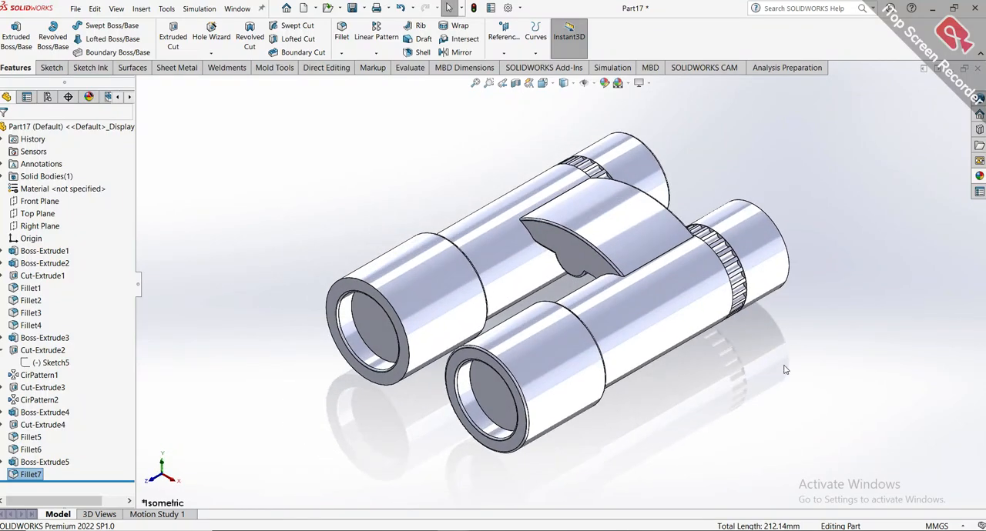